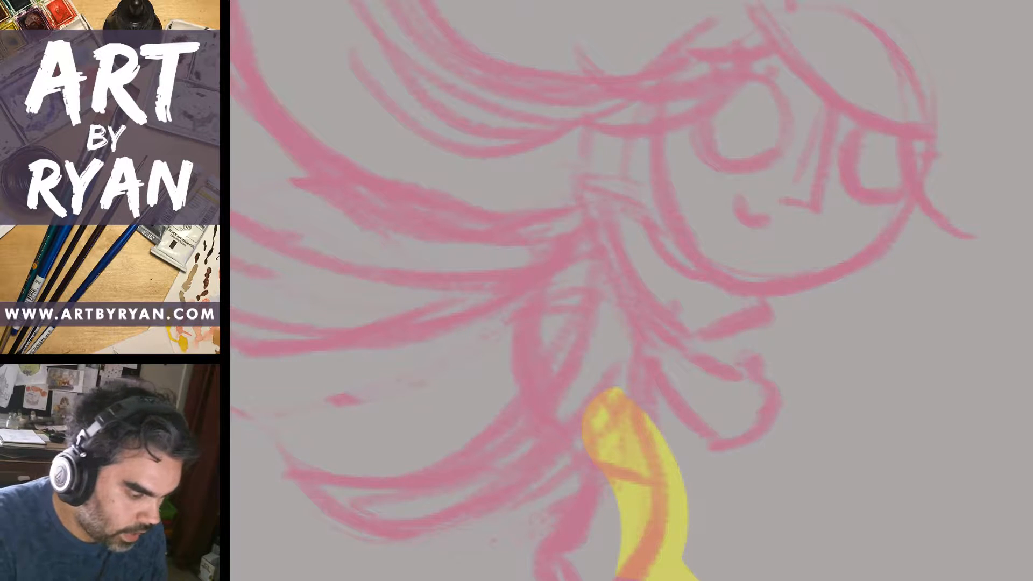
left_click(631, 278)
mouse_move(578, 257)
left_mouse_down()
mouse_move(544, 235)
mouse_move(523, 243)
left_mouse_up()
left_click(586, 244)
left_click(772, 200)
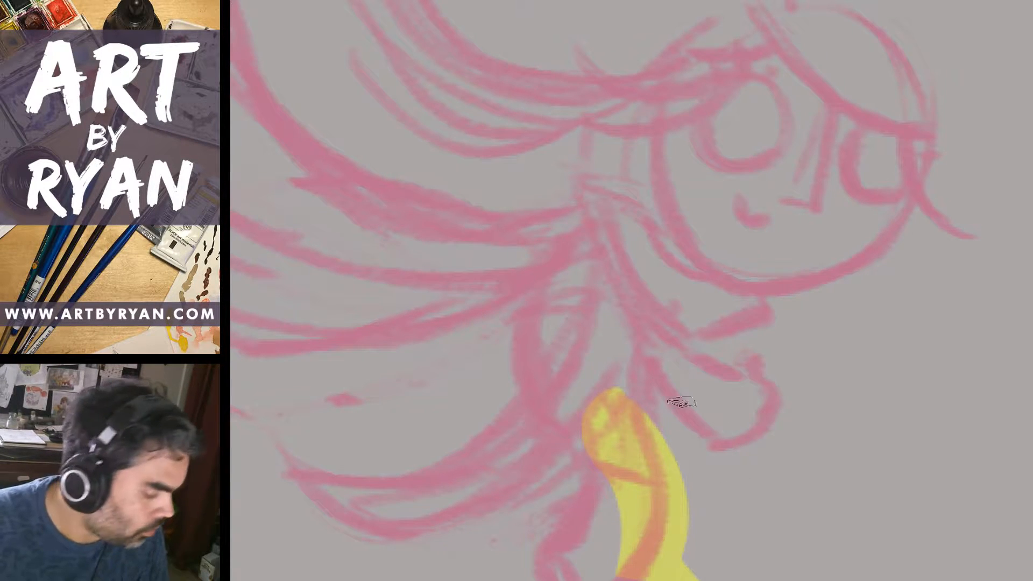
left_click_drag(784, 404, 773, 407)
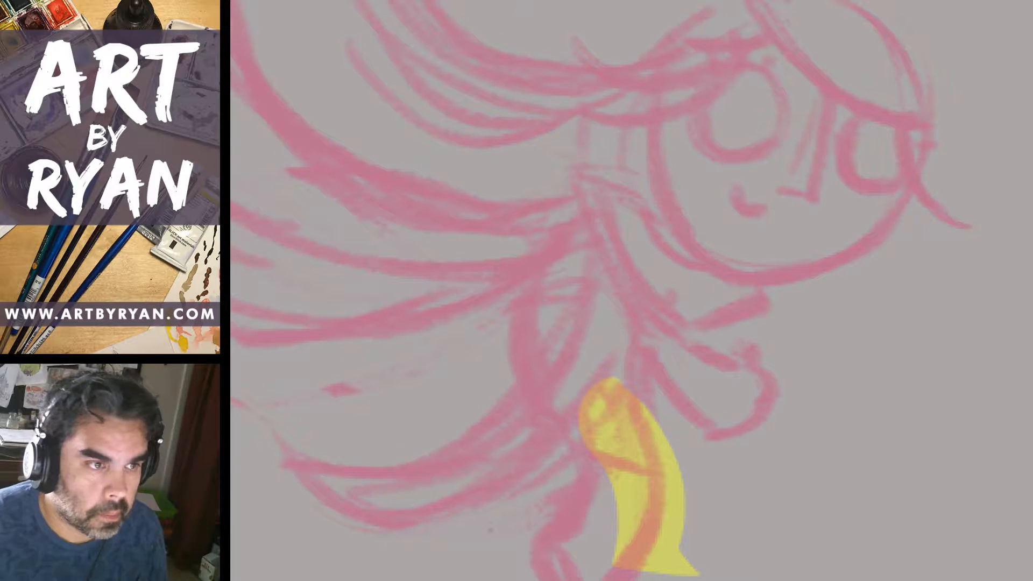
Outline the long curved body shape from the neck to the pointed lower tip of the sketch and fill it with blue.
left_click_drag(722, 285, 740, 175)
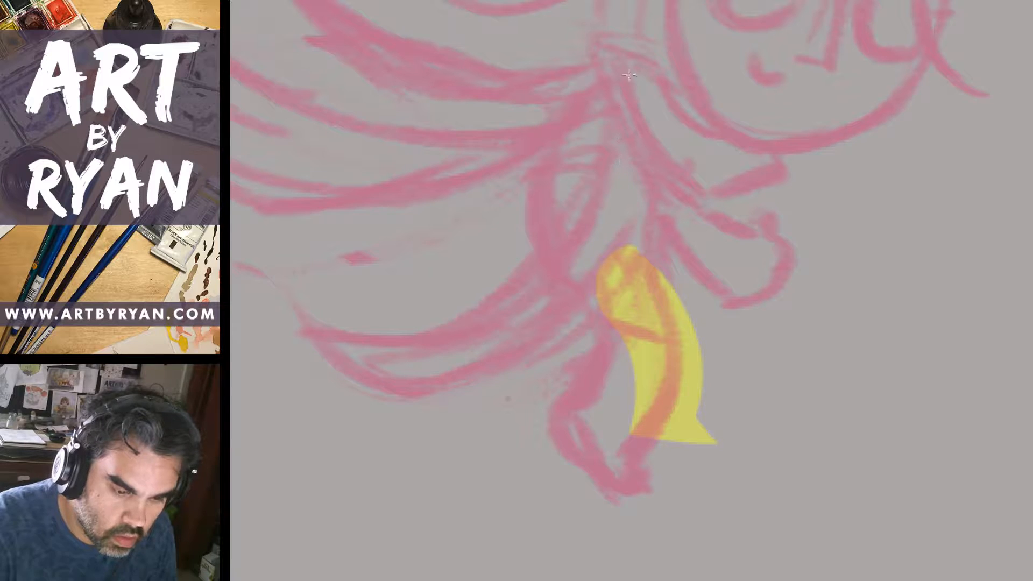
mouse_move(663, 47)
left_mouse_down()
mouse_move(541, 143)
mouse_move(530, 242)
mouse_move(597, 355)
mouse_move(567, 425)
mouse_move(629, 491)
mouse_move(676, 365)
mouse_move(651, 272)
mouse_move(720, 81)
mouse_move(653, 46)
mouse_move(581, 91)
mouse_move(535, 172)
mouse_move(564, 285)
left_mouse_up()
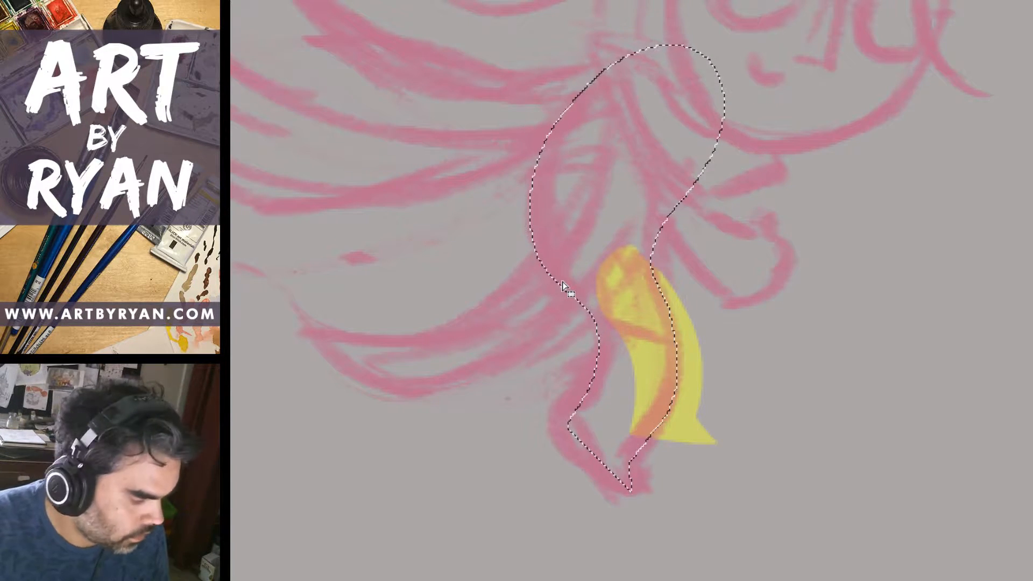
key("alt+BackSpace")
key("ctrl+d")
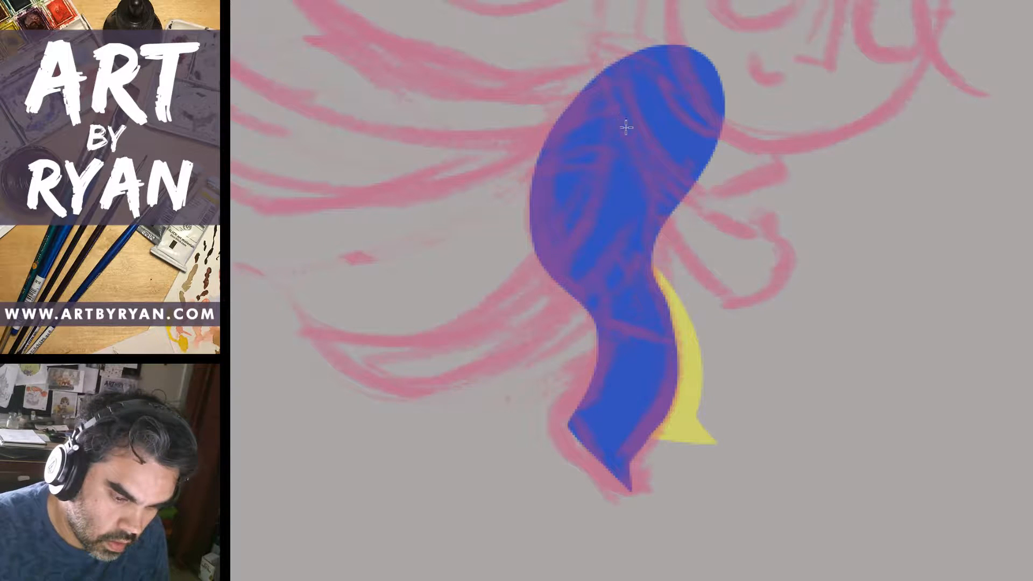
Outline the tapering, hooked shape below the chin and fill it with yellow over the blue body.
mouse_move(625, 104)
left_mouse_down()
mouse_move(676, 253)
mouse_move(735, 296)
mouse_move(764, 285)
mouse_move(776, 245)
mouse_move(640, 105)
mouse_move(648, 148)
mouse_move(718, 218)
mouse_move(765, 216)
mouse_move(783, 239)
mouse_move(785, 273)
mouse_move(748, 291)
mouse_move(678, 244)
mouse_move(627, 148)
mouse_move(626, 100)
left_mouse_up()
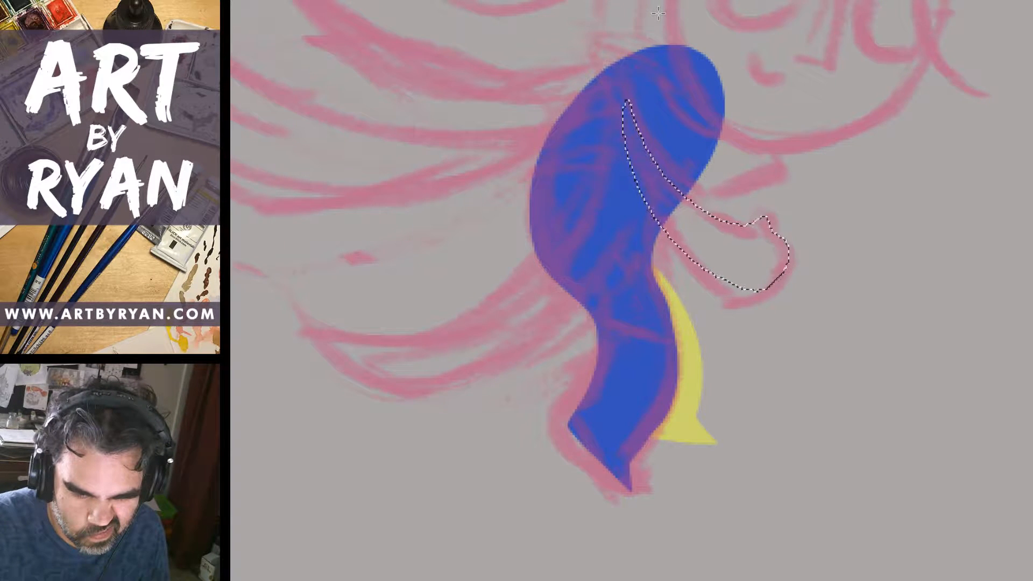
key("alt+BackSpace")
key("ctrl+d")
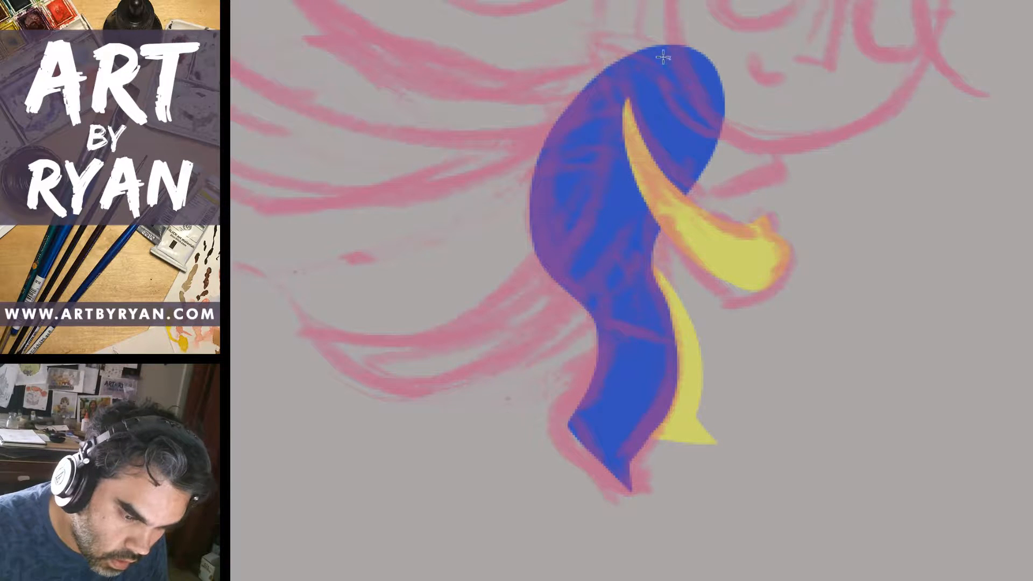
Outline the collar-like wrap around the neck beneath the face and fill it with blue over the top of the yellow shape.
mouse_move(669, 58)
left_mouse_down()
mouse_move(607, 54)
mouse_move(674, 180)
mouse_move(700, 190)
mouse_move(757, 150)
mouse_move(735, 109)
mouse_move(678, 58)
mouse_move(609, 38)
mouse_move(621, 125)
mouse_move(664, 177)
mouse_move(709, 197)
mouse_move(769, 158)
left_mouse_up()
key("ctrl+d")
key("ctrl+d")
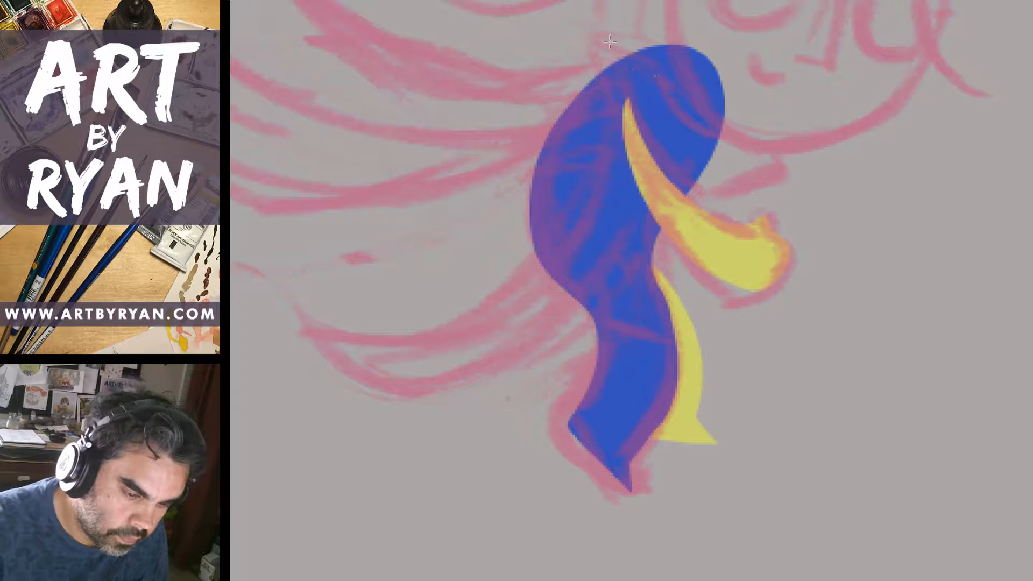
mouse_move(609, 42)
left_mouse_down()
mouse_move(609, 80)
mouse_move(632, 140)
mouse_move(664, 178)
mouse_move(709, 198)
mouse_move(781, 143)
mouse_move(679, 62)
mouse_move(625, 40)
mouse_move(608, 71)
left_mouse_up()
key("alt+BackSpace")
key("ctrl+d")
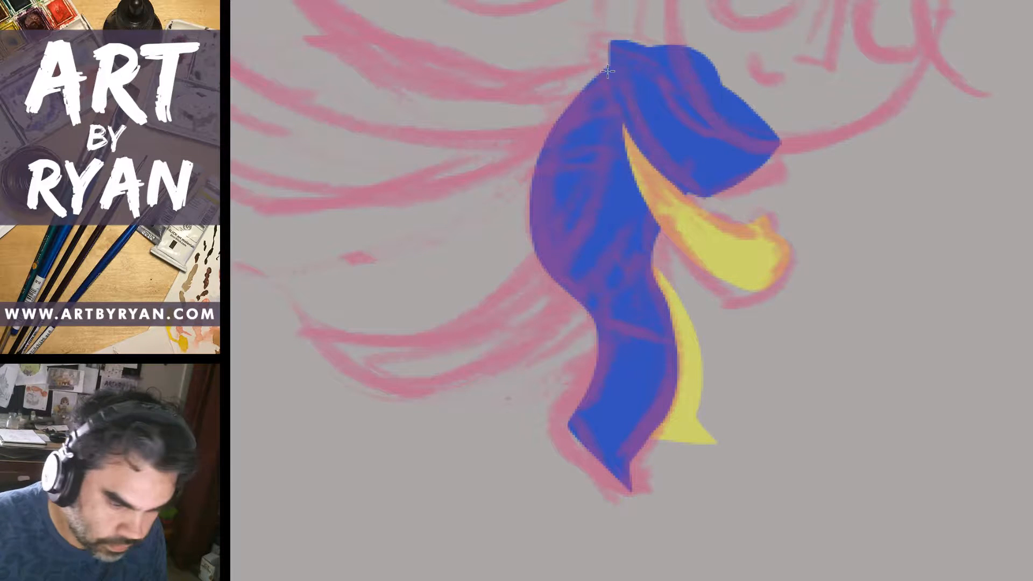
Outline the large billowing shape sweeping back from the neck, adjust its lower edge, and fill it with yellow behind the collar.
key("space")
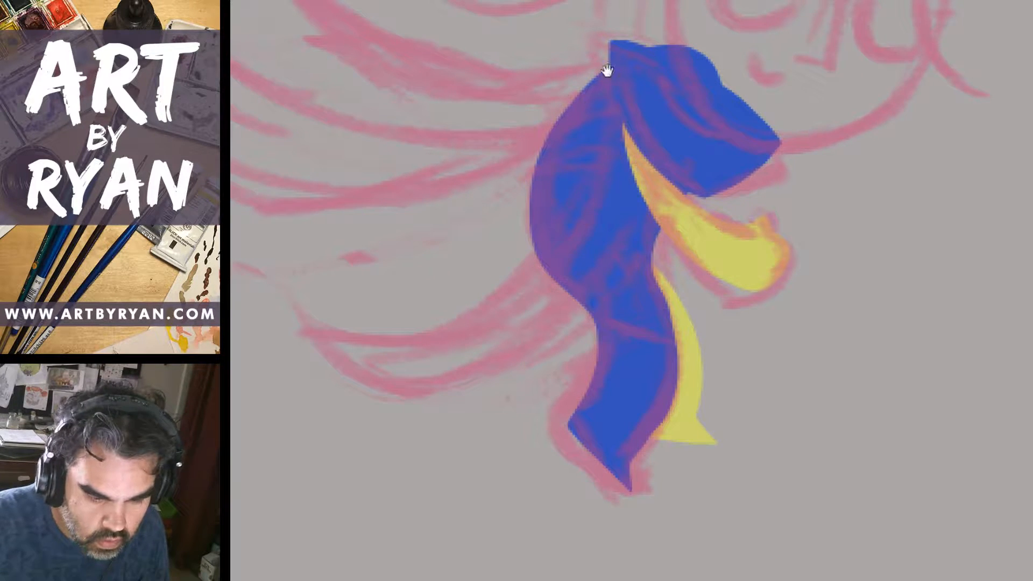
left_click_drag(762, 342, 791, 387)
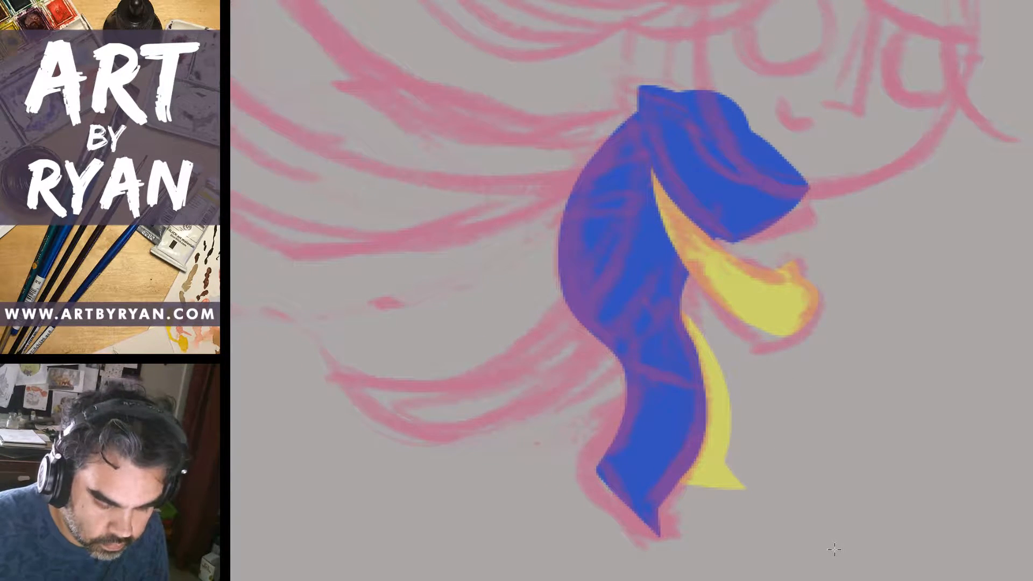
key("space")
left_click_drag(820, 362, 862, 451)
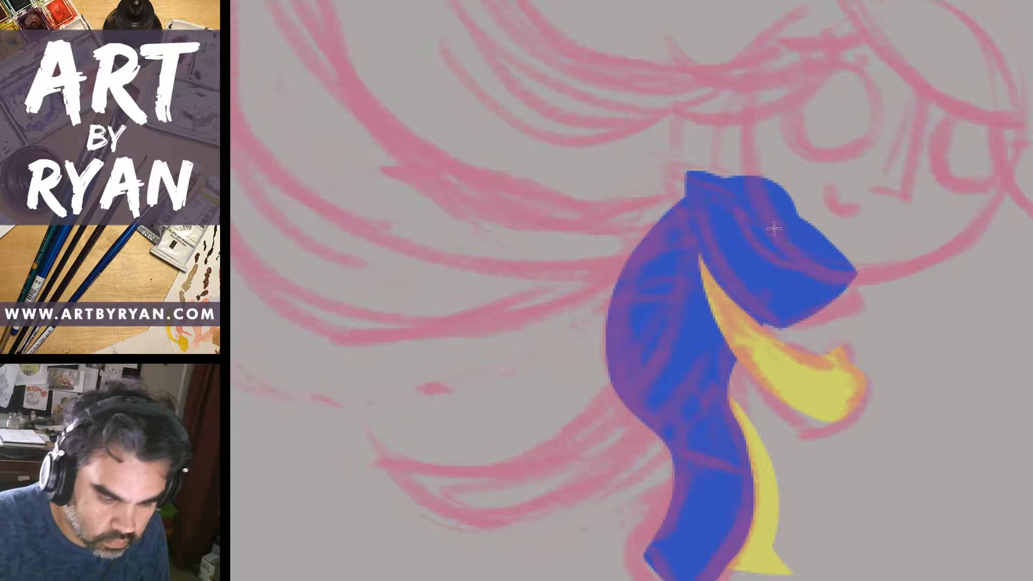
key("space")
left_click_drag(822, 299, 869, 302)
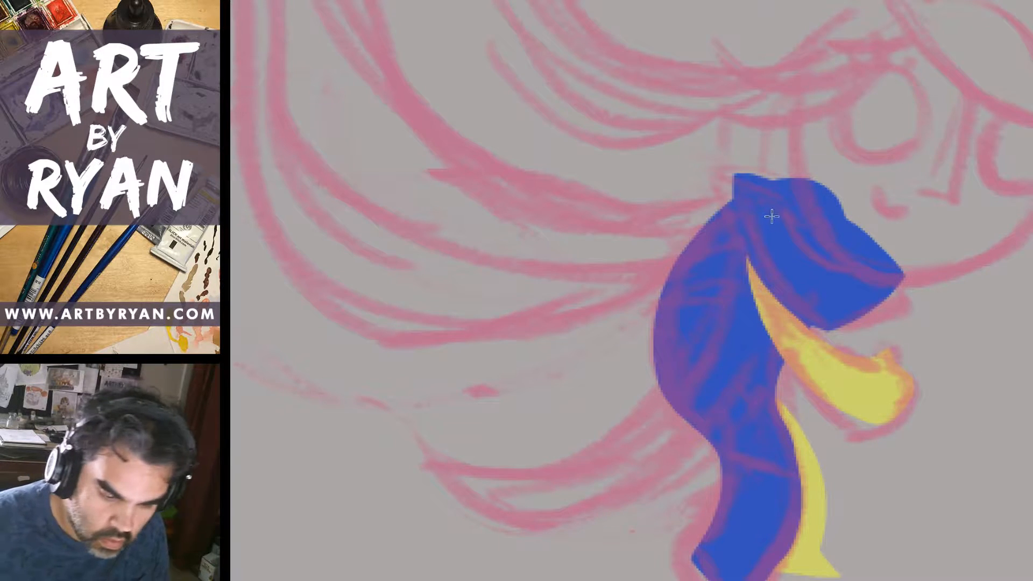
mouse_move(770, 202)
left_mouse_down()
mouse_move(639, 228)
mouse_move(465, 191)
mouse_move(366, 24)
mouse_move(249, 4)
mouse_move(265, 216)
mouse_move(381, 353)
mouse_move(583, 319)
mouse_move(766, 233)
left_mouse_up()
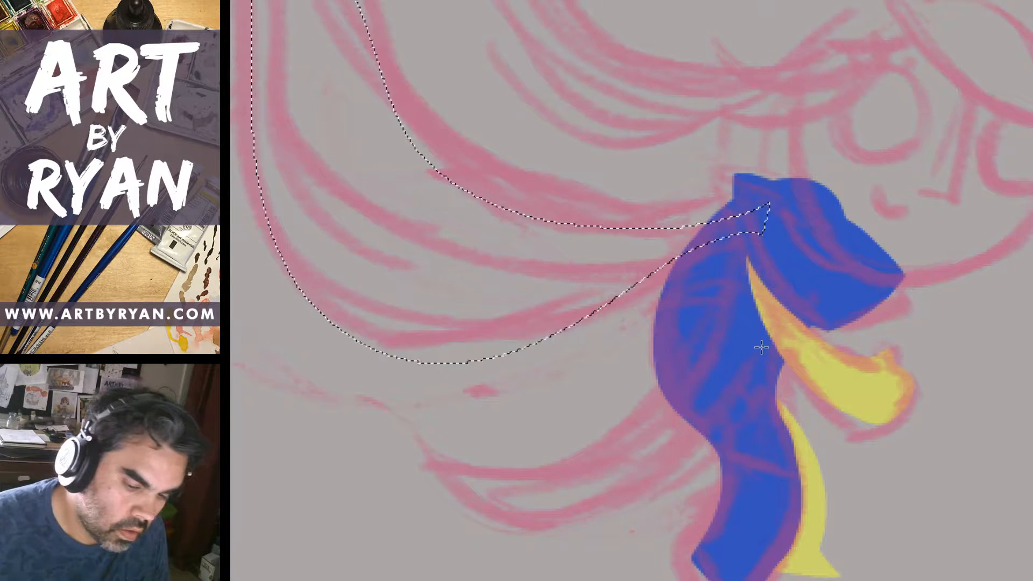
left_click_drag(538, 325, 780, 237)
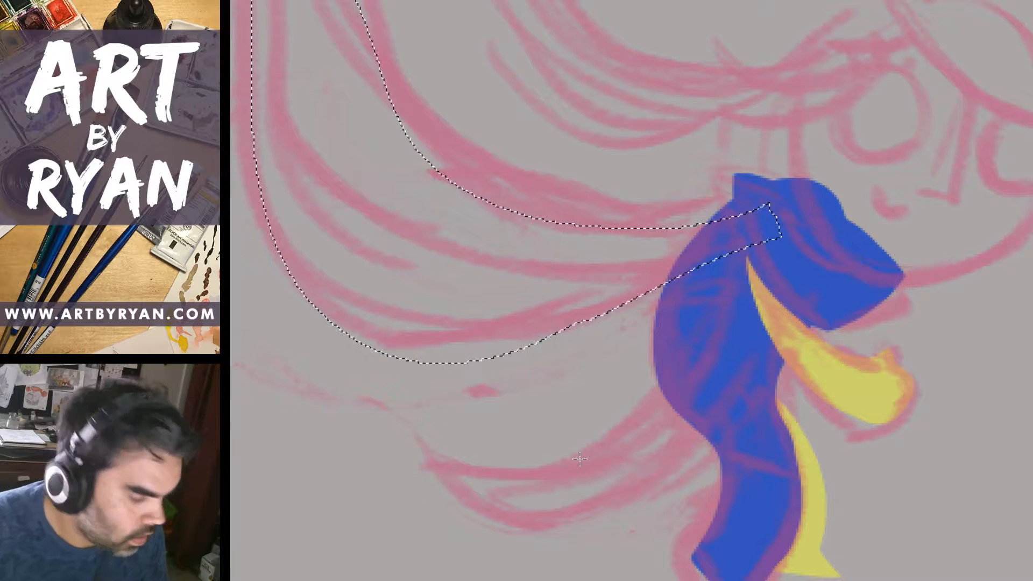
key("alt+BackSpace")
key("ctrl+d")
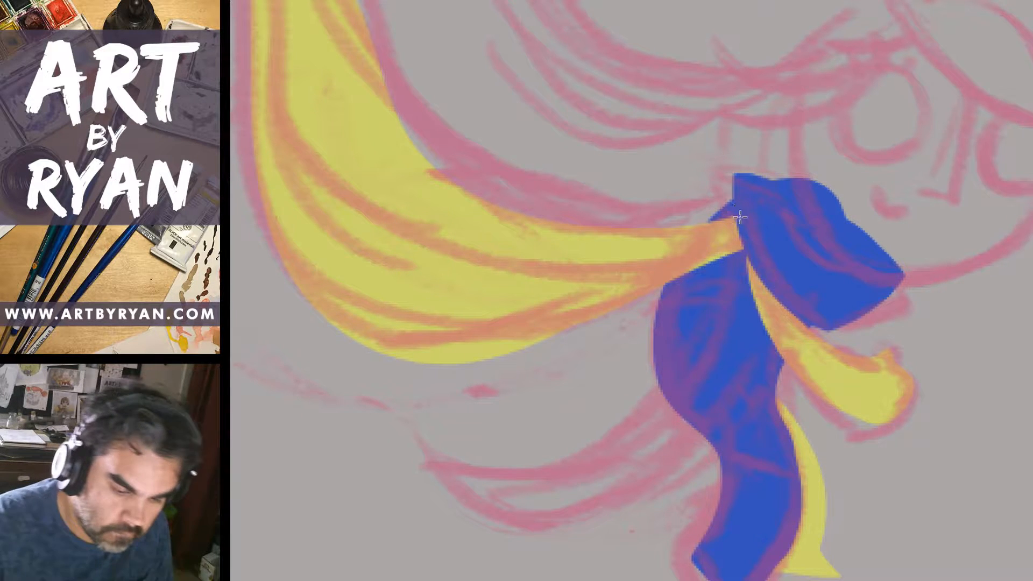
Try a wide blue fill behind the upper edge of the large yellow shape, and undo it.
mouse_move(766, 214)
left_mouse_down()
mouse_move(510, 199)
mouse_move(469, 1)
mouse_move(415, 212)
mouse_move(622, 277)
mouse_move(748, 229)
left_mouse_up()
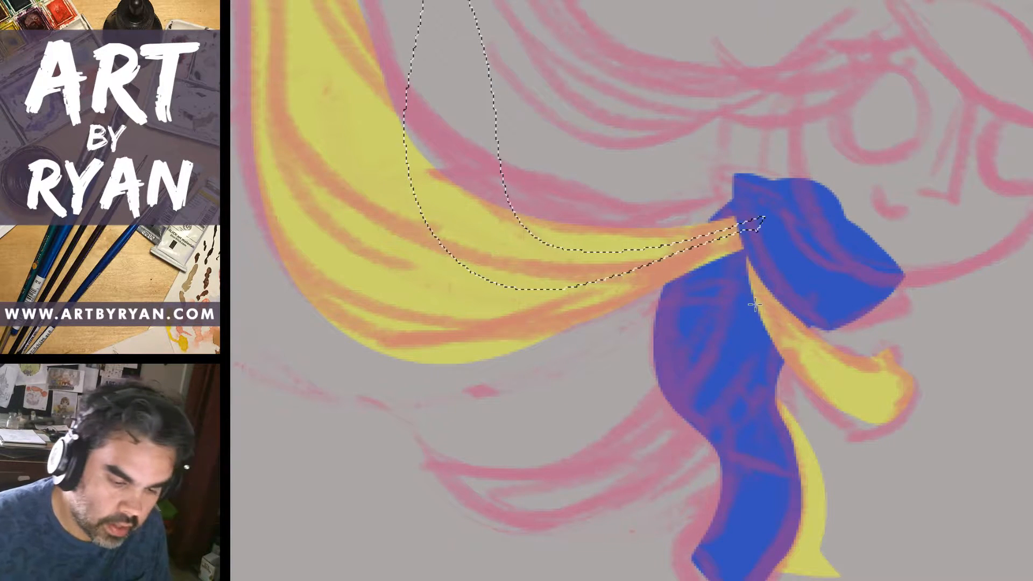
key("alt+BackSpace")
key("ctrl+d")
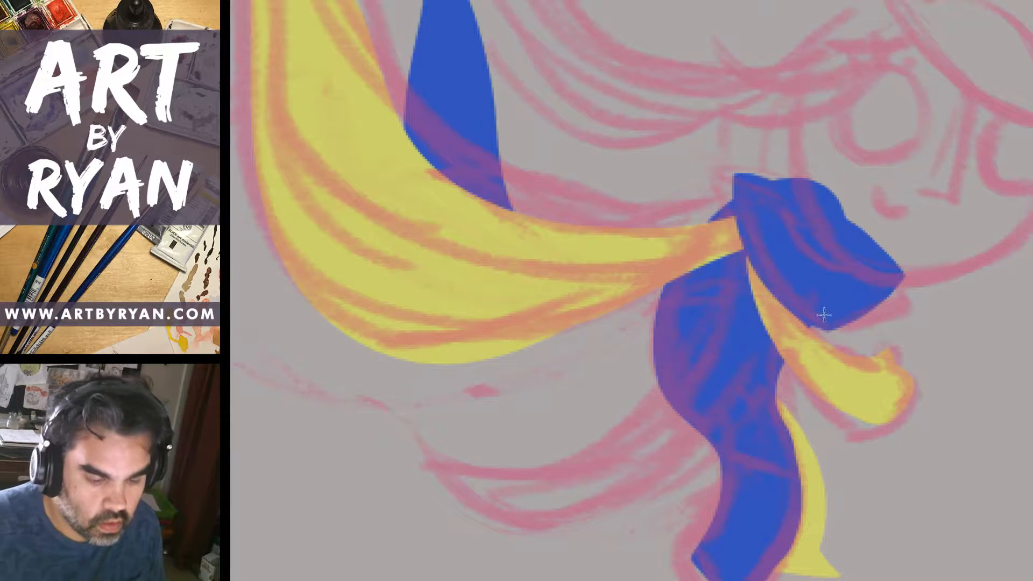
key("v")
key("ctrl+z")
key("ctrl+z")
key("ctrl+z")
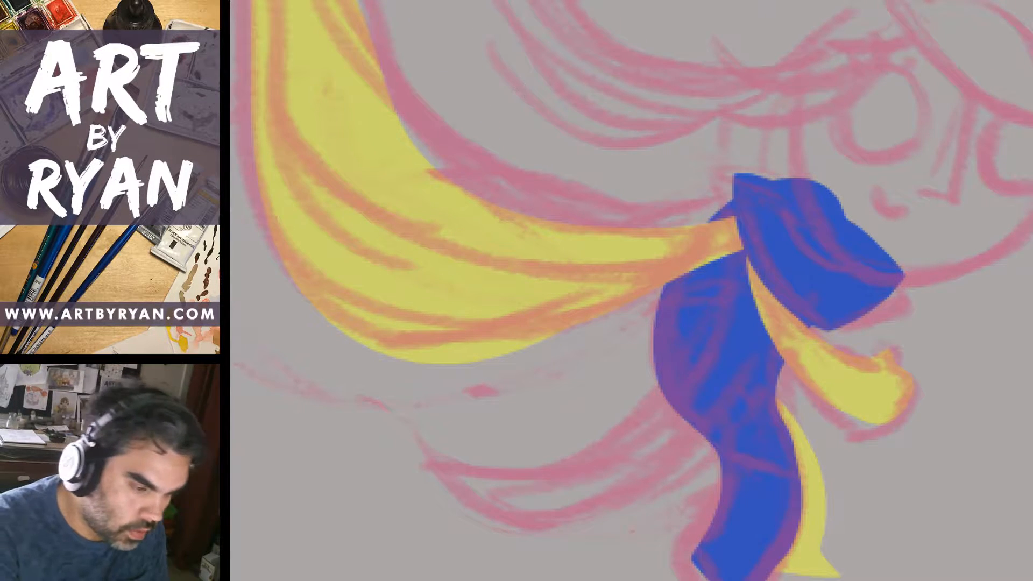
Outline a narrow curved band along the upper edge of the large yellow shape and fill it with blue behind the yellow.
mouse_move(406, 2)
left_mouse_down()
mouse_move(517, 262)
mouse_move(762, 225)
mouse_move(742, 200)
mouse_move(580, 210)
mouse_move(464, 145)
mouse_move(425, 22)
mouse_move(408, 2)
left_mouse_up()
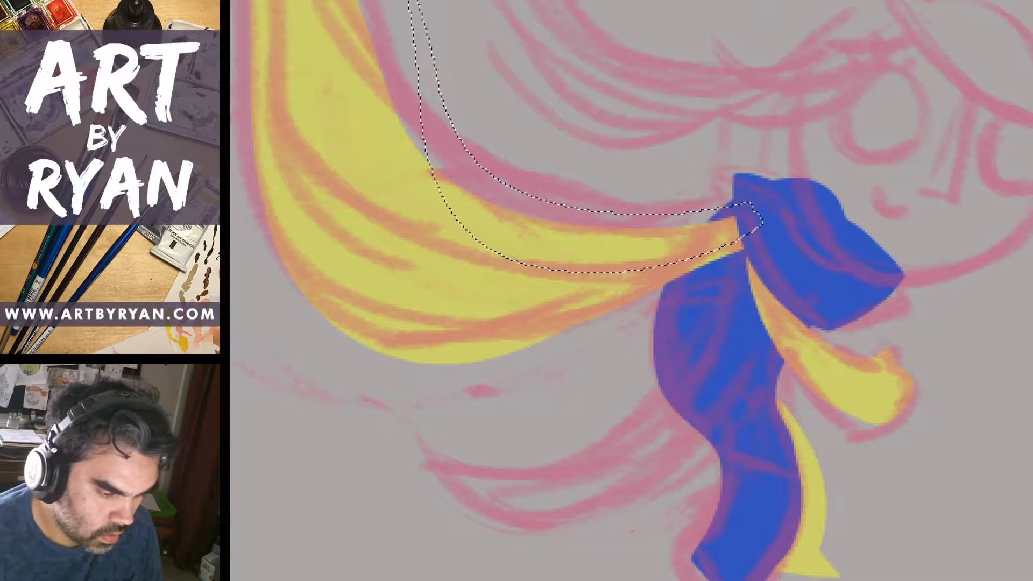
key("alt+BackSpace")
key("ctrl+d")
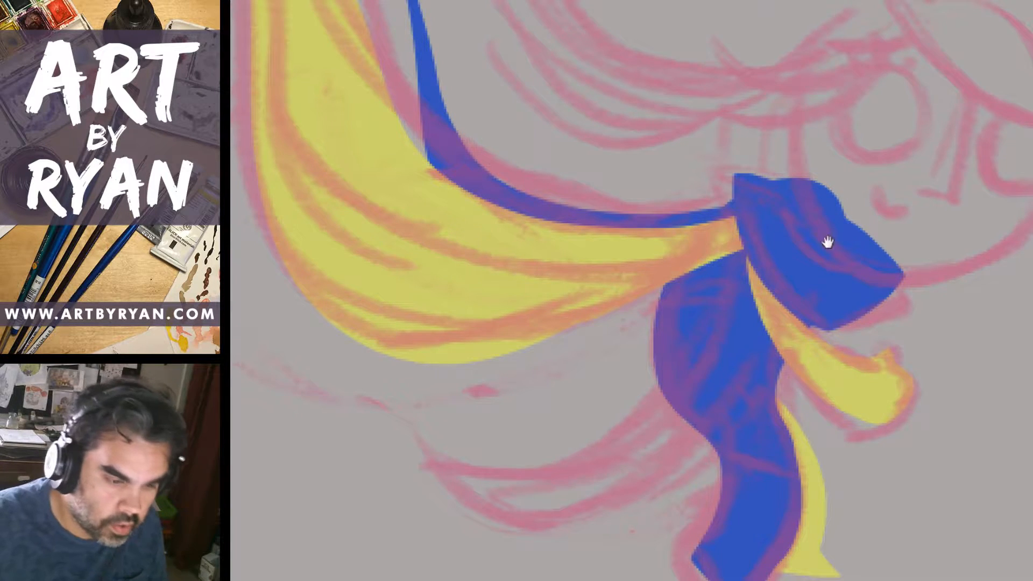
Extend the blue band with two more filled areas to close the gap beside the yellow shape and smooth its curve.
left_click_drag(821, 389, 805, 334)
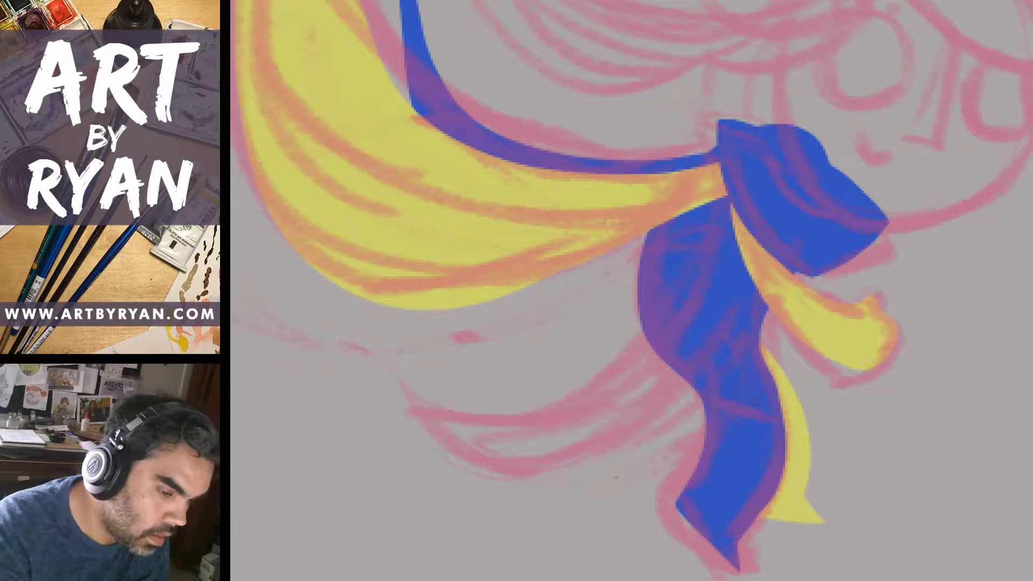
mouse_move(378, 2)
left_mouse_down()
mouse_move(383, 58)
mouse_move(466, 153)
mouse_move(417, 2)
left_mouse_up()
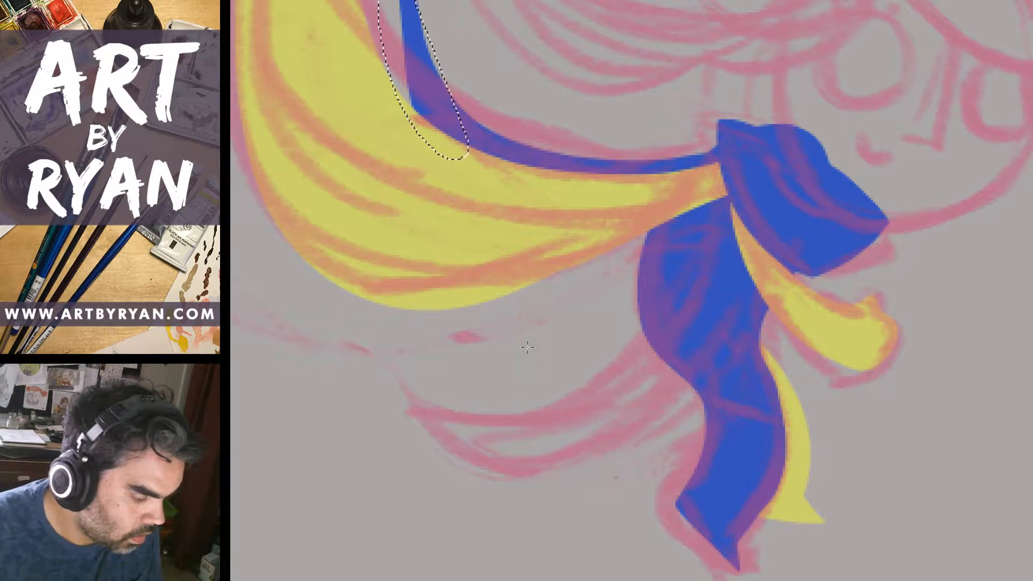
key("alt+BackSpace")
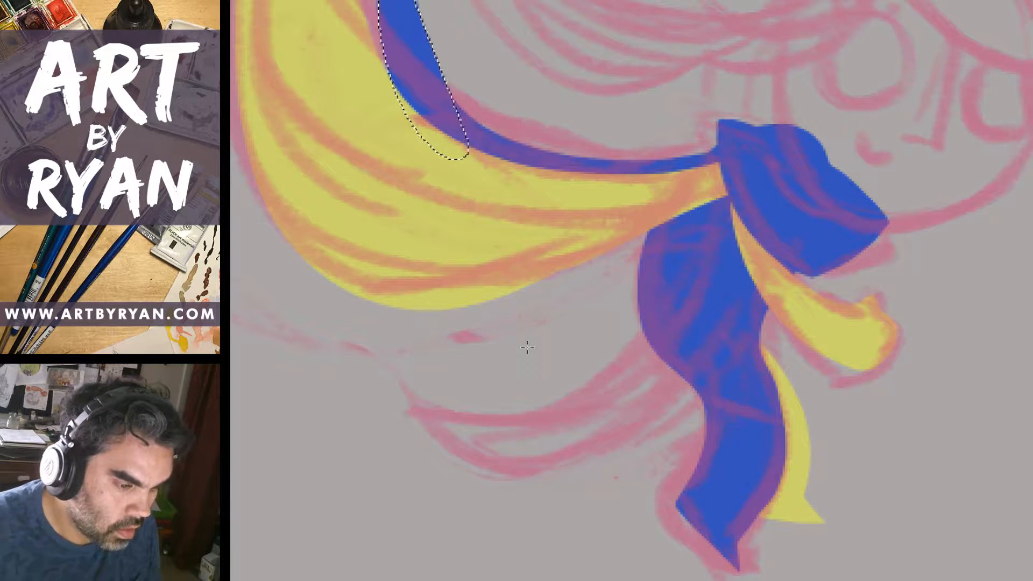
key("ctrl+d")
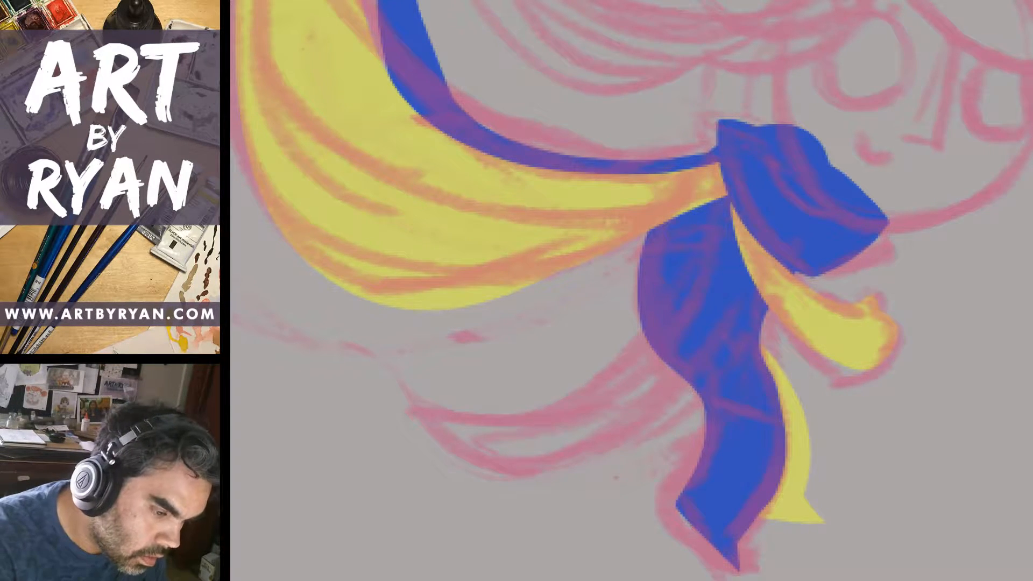
mouse_move(426, 26)
left_mouse_down()
mouse_move(465, 105)
mouse_move(503, 146)
mouse_move(401, 108)
mouse_move(374, 1)
left_mouse_up()
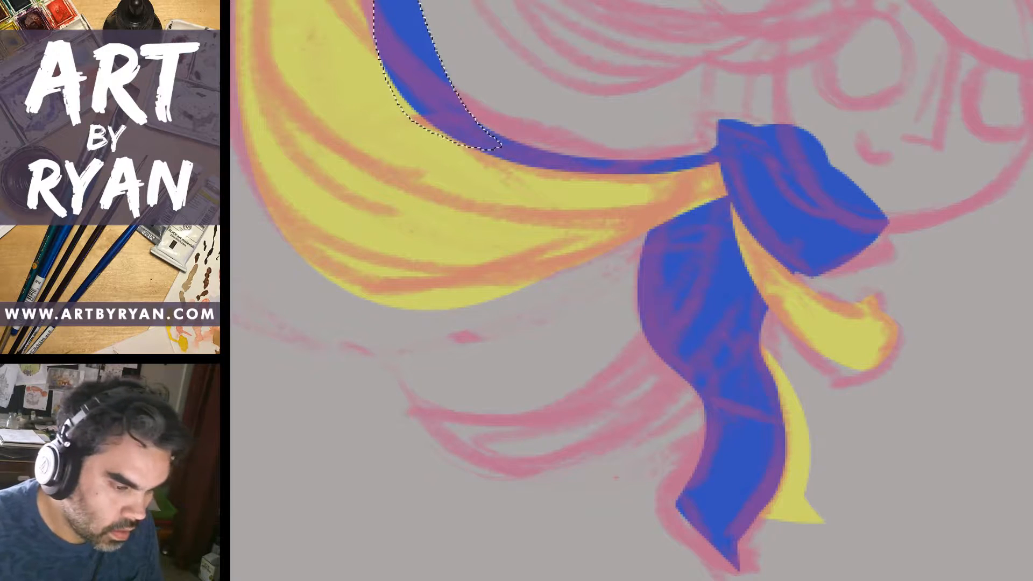
left_click_drag(682, 239, 618, 323)
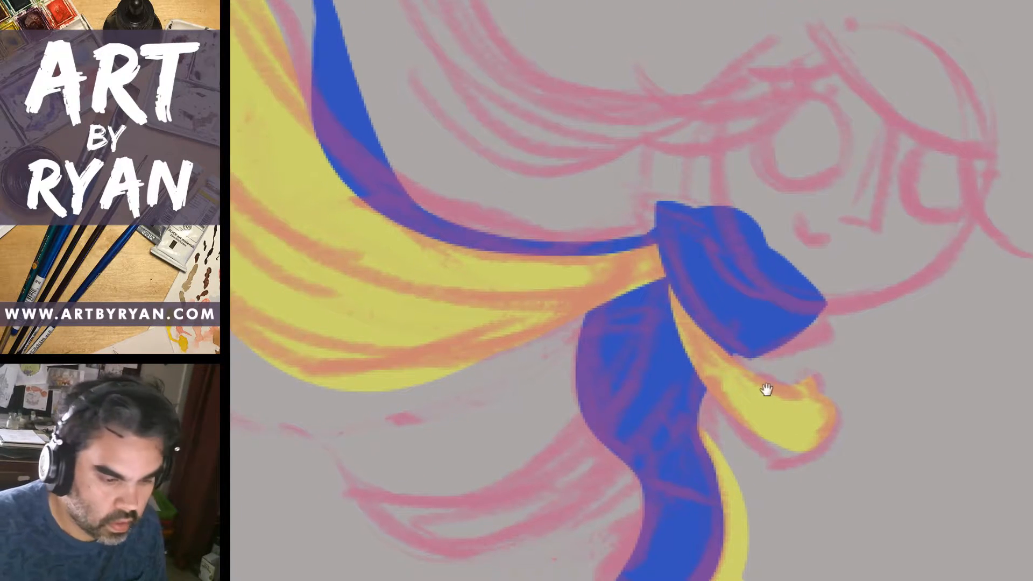
Try outlining and filling the lower trailing strand with yellow, and undo the fill and its selection.
left_click_drag(765, 389, 726, 374)
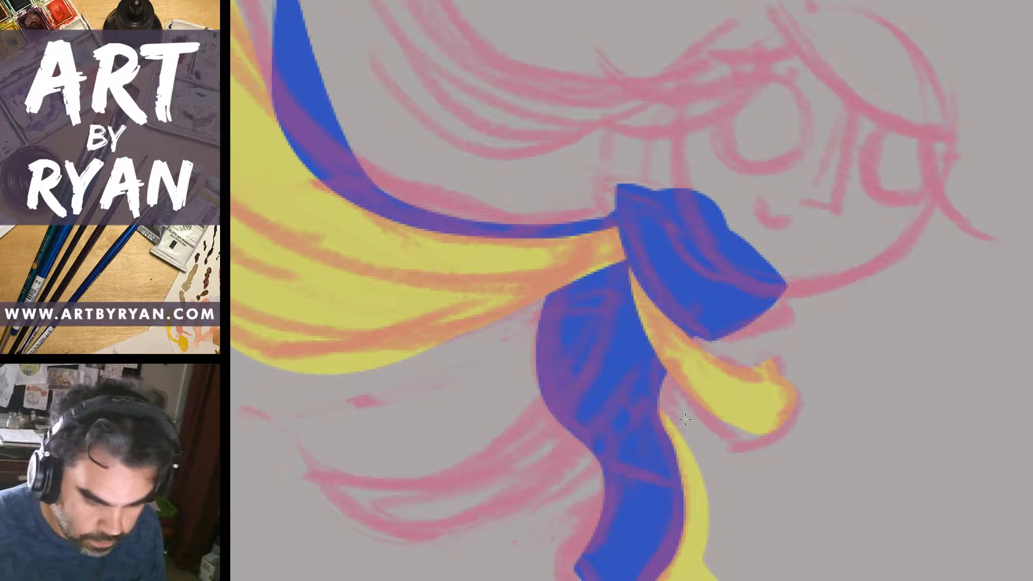
left_click_drag(758, 468, 842, 398)
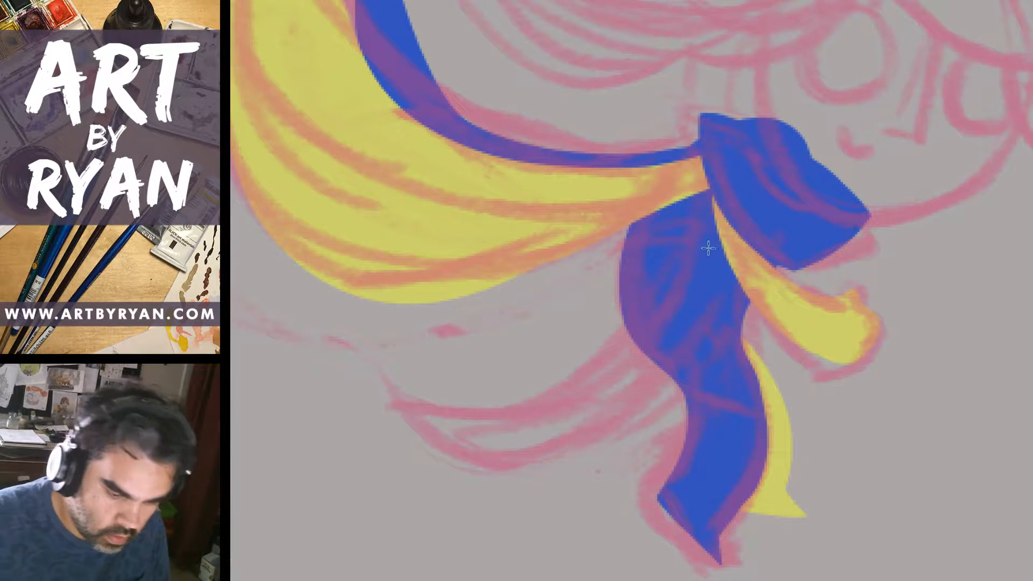
mouse_move(714, 220)
left_mouse_down()
mouse_move(654, 311)
mouse_move(571, 380)
mouse_move(461, 408)
mouse_move(389, 394)
mouse_move(404, 436)
left_mouse_up()
mouse_move(716, 215)
left_mouse_down()
mouse_move(681, 273)
mouse_move(558, 377)
mouse_move(406, 423)
mouse_move(484, 465)
mouse_move(608, 429)
mouse_move(724, 255)
left_mouse_up()
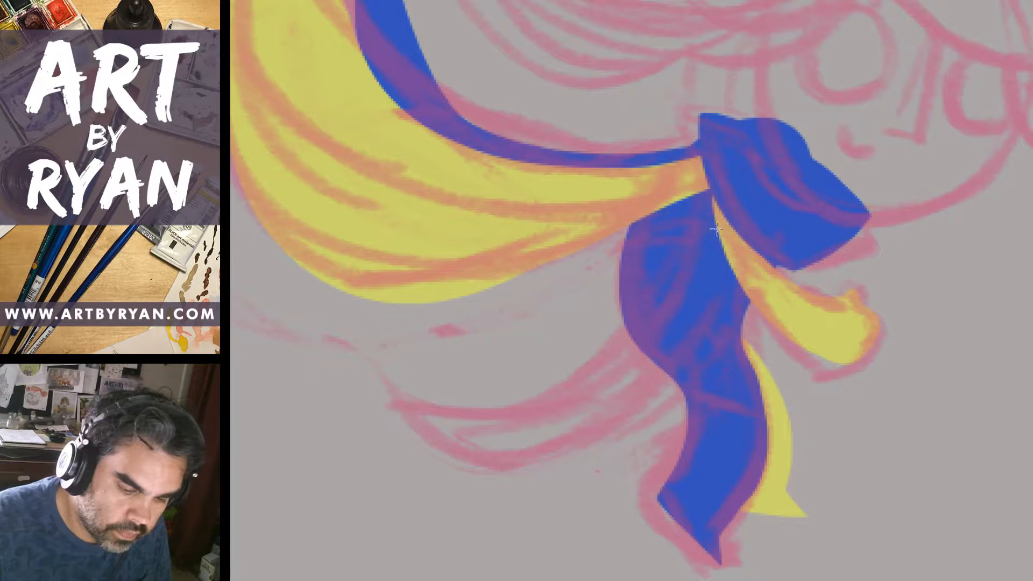
mouse_move(719, 215)
left_mouse_down()
mouse_move(692, 273)
mouse_move(444, 412)
mouse_move(455, 452)
mouse_move(692, 358)
mouse_move(720, 216)
left_mouse_up()
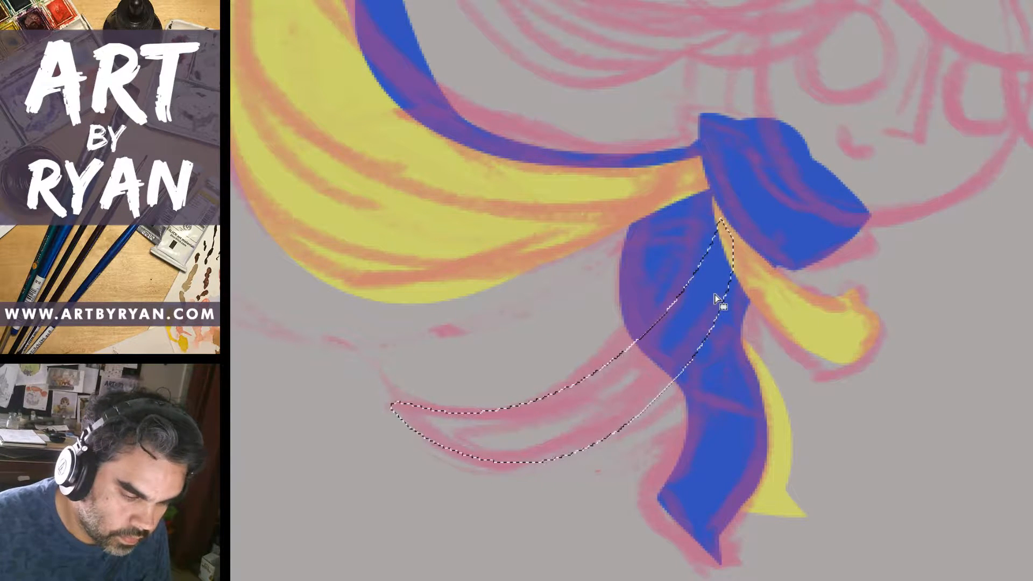
key("F2")
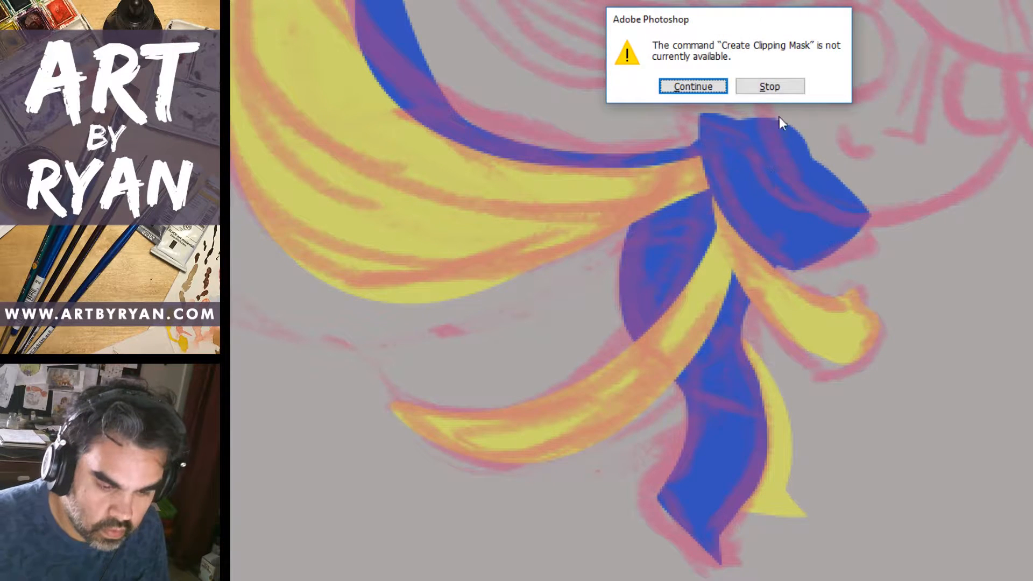
left_click(769, 86)
key("ctrl+z")
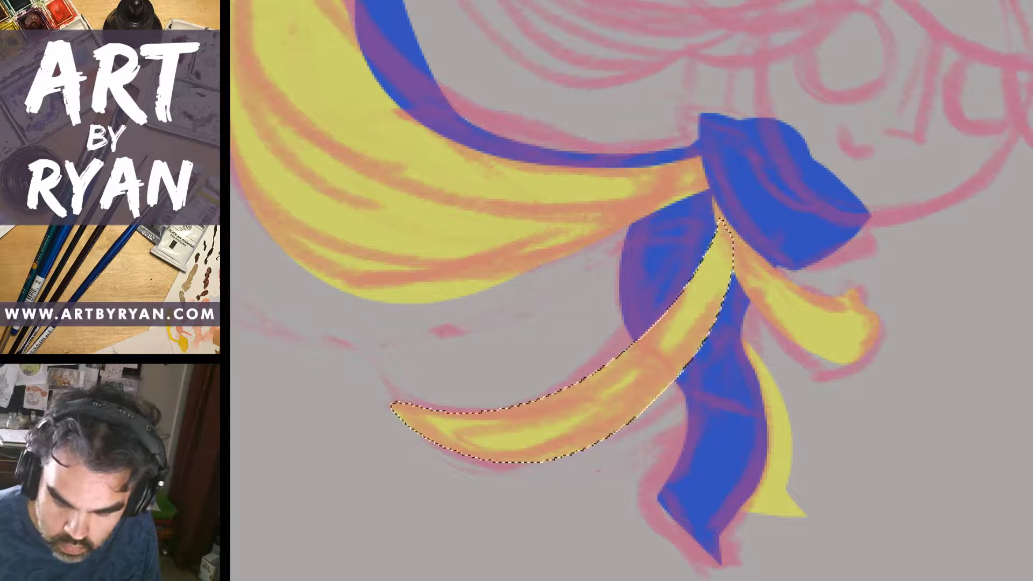
key("ctrl+z")
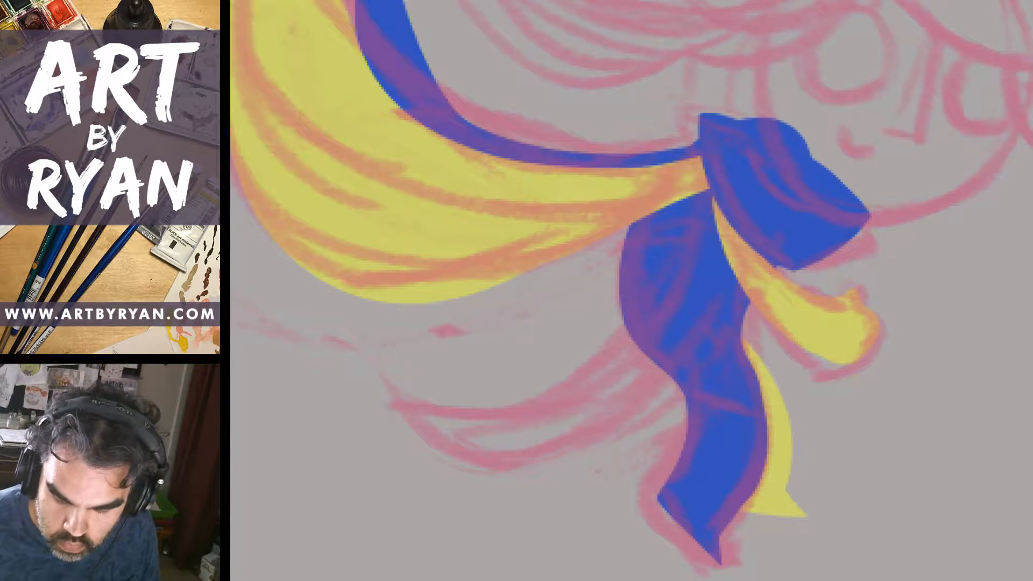
Outline the lower trailing strand from beneath the collar to its pointed end and fill it with yellow across the blue body.
mouse_move(721, 192)
left_mouse_down()
mouse_move(686, 255)
mouse_move(496, 393)
mouse_move(413, 425)
mouse_move(587, 460)
mouse_move(736, 228)
mouse_move(724, 196)
left_mouse_up()
key("alt+BackSpace")
key("ctrl+d")
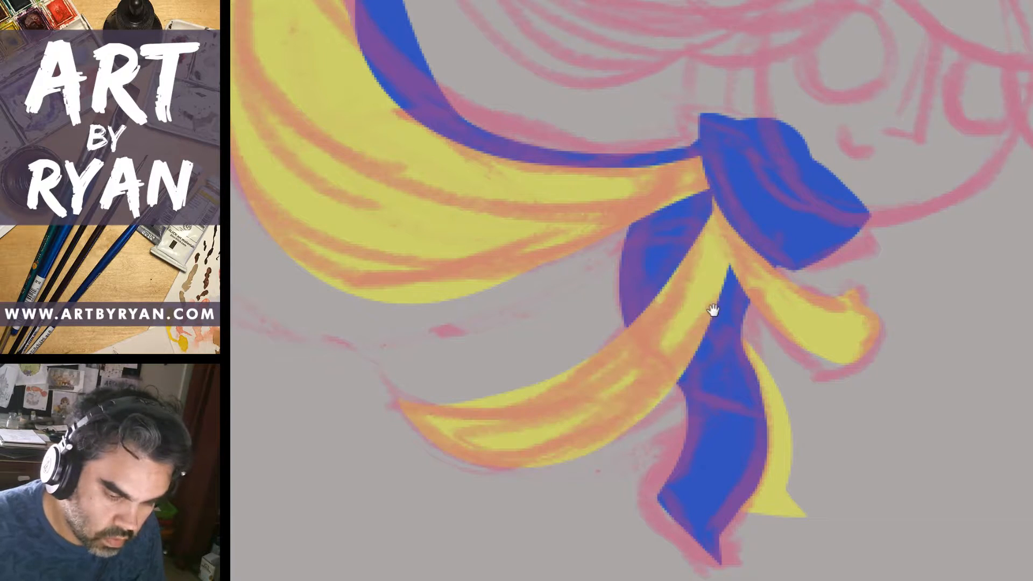
Outline the long windswept hair shape from the side of the head to its jagged, pointed ends above the cape.
mouse_move(796, 377)
left_mouse_down()
mouse_move(767, 491)
mouse_move(681, 503)
left_mouse_up()
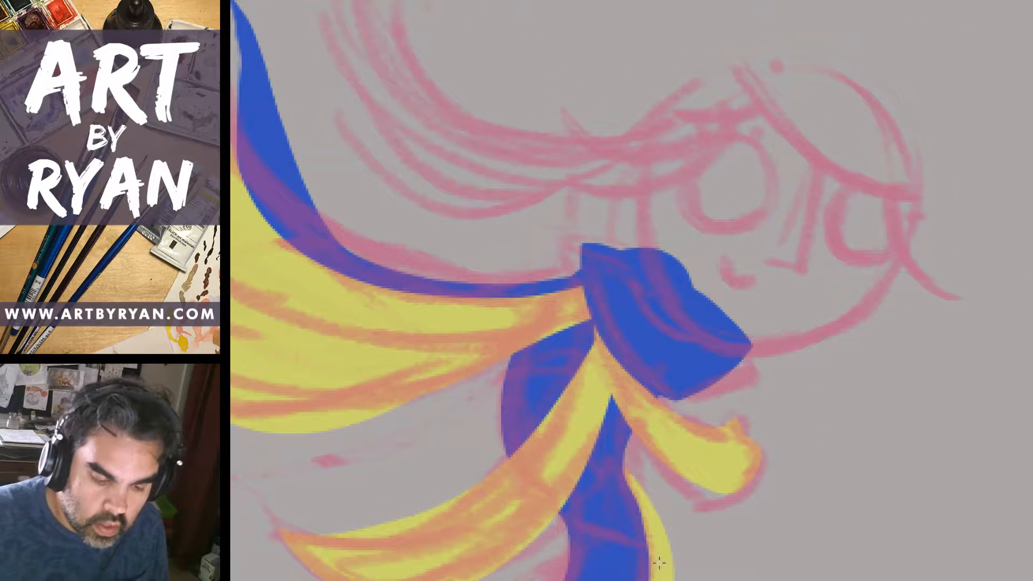
left_click_drag(764, 199, 788, 233)
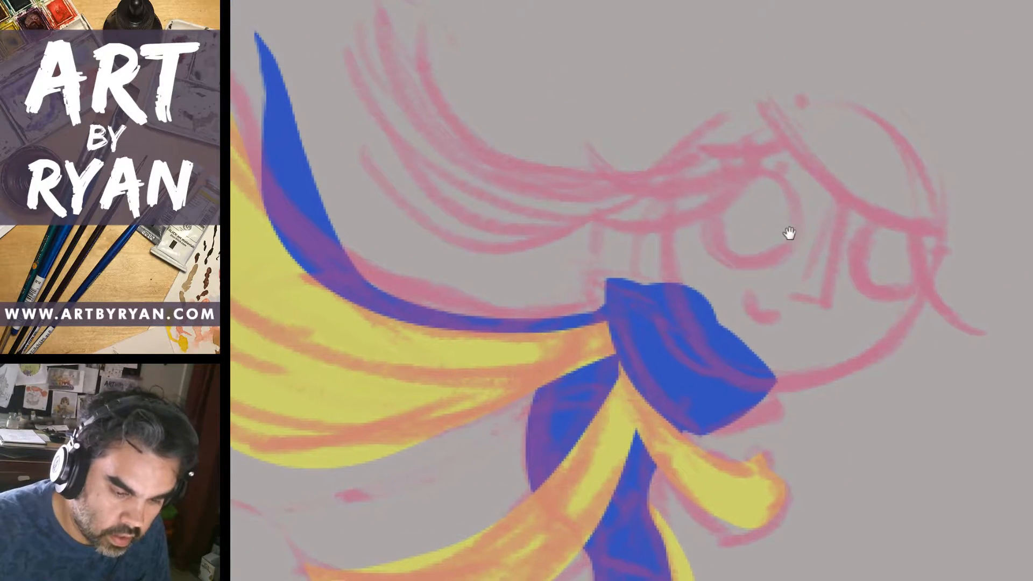
mouse_move(731, 178)
left_mouse_down()
mouse_move(636, 195)
mouse_move(535, 179)
mouse_move(461, 119)
mouse_move(405, 24)
mouse_move(414, 63)
mouse_move(372, 12)
mouse_move(392, 82)
mouse_move(332, 47)
mouse_move(373, 94)
mouse_move(372, 106)
mouse_move(348, 99)
mouse_move(384, 170)
mouse_move(460, 224)
mouse_move(553, 235)
mouse_move(730, 184)
left_mouse_up()
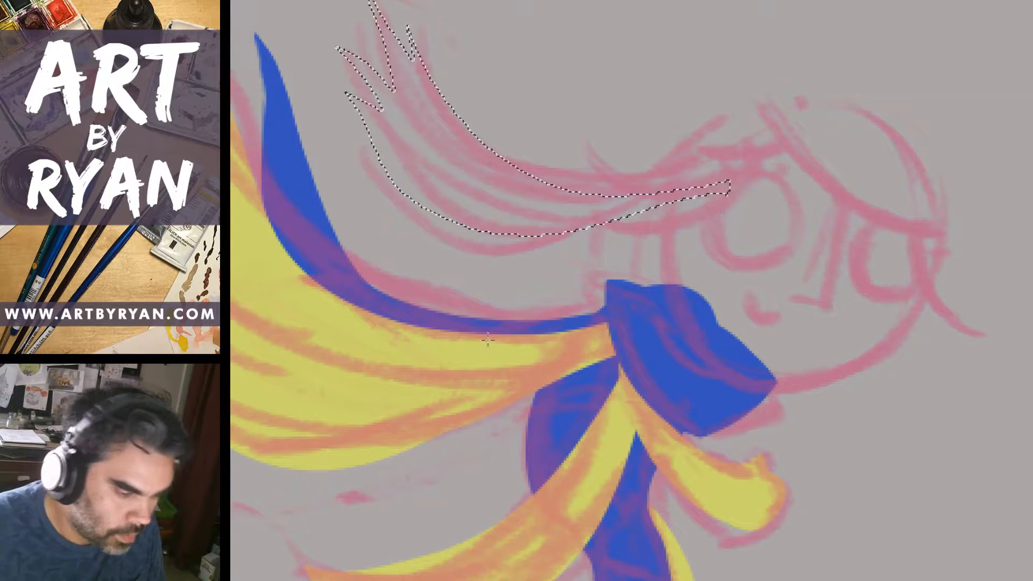
left_click_drag(348, 97, 408, 196)
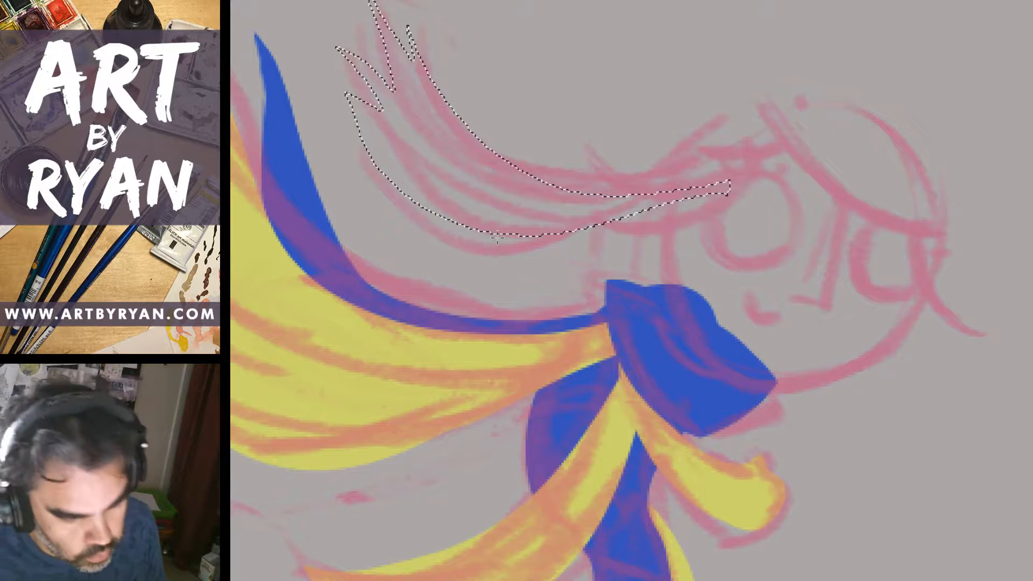
mouse_move(406, 68)
left_mouse_down()
mouse_move(401, 12)
mouse_move(409, 54)
left_mouse_up()
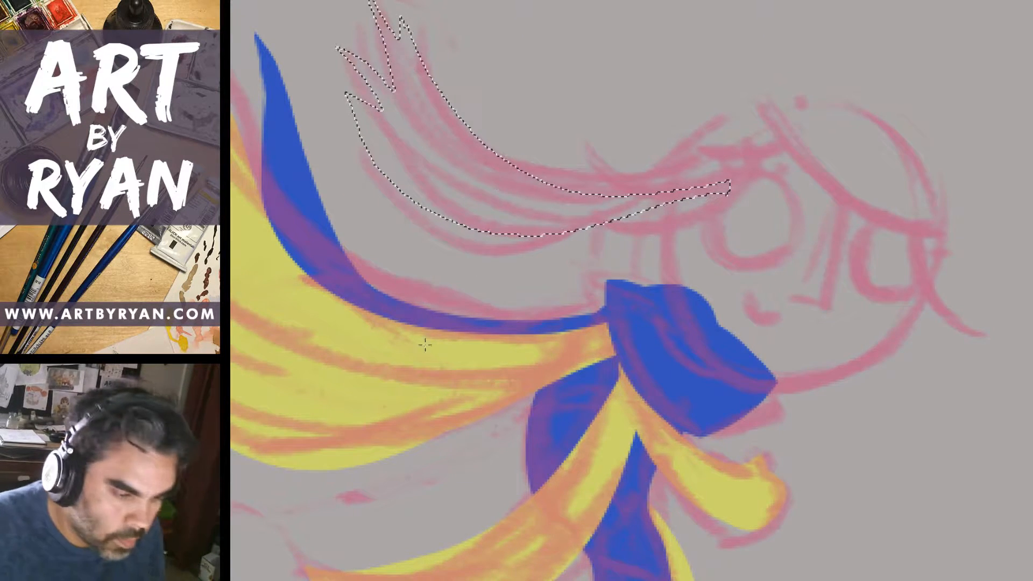
Add longer tips and small stray points along the edges of the hair outline and fill it with blue.
left_click_drag(400, 48, 397, 1)
left_click_drag(430, 79, 435, 86)
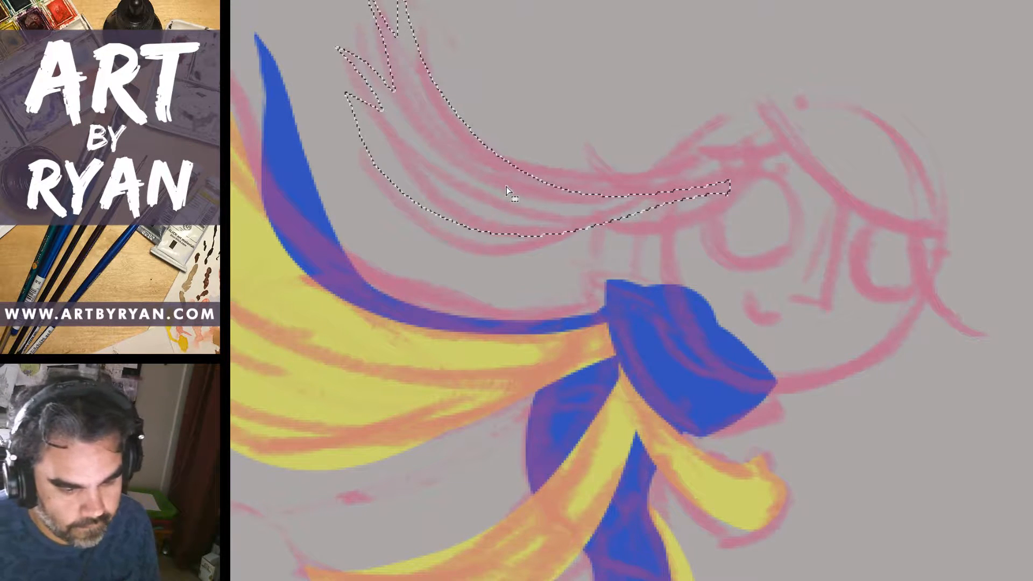
mouse_move(590, 202)
left_mouse_down()
mouse_move(556, 187)
mouse_move(511, 137)
mouse_move(534, 173)
mouse_move(557, 191)
mouse_move(518, 140)
mouse_move(564, 202)
mouse_move(478, 142)
mouse_move(450, 75)
mouse_move(495, 180)
left_mouse_up()
key("ctrl+z")
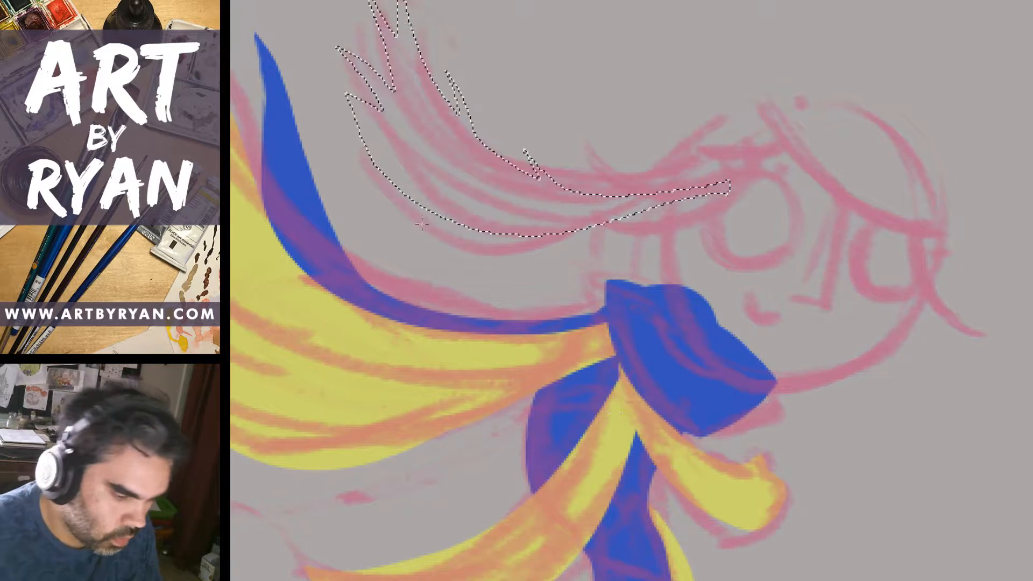
mouse_move(479, 228)
left_mouse_down()
mouse_move(380, 207)
mouse_move(476, 225)
left_mouse_up()
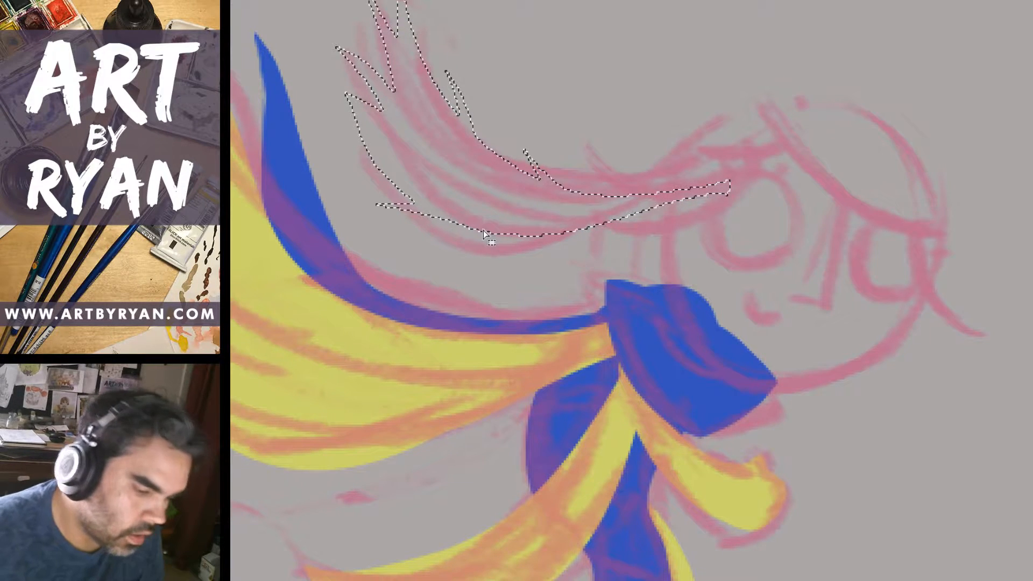
key("alt+BackSpace")
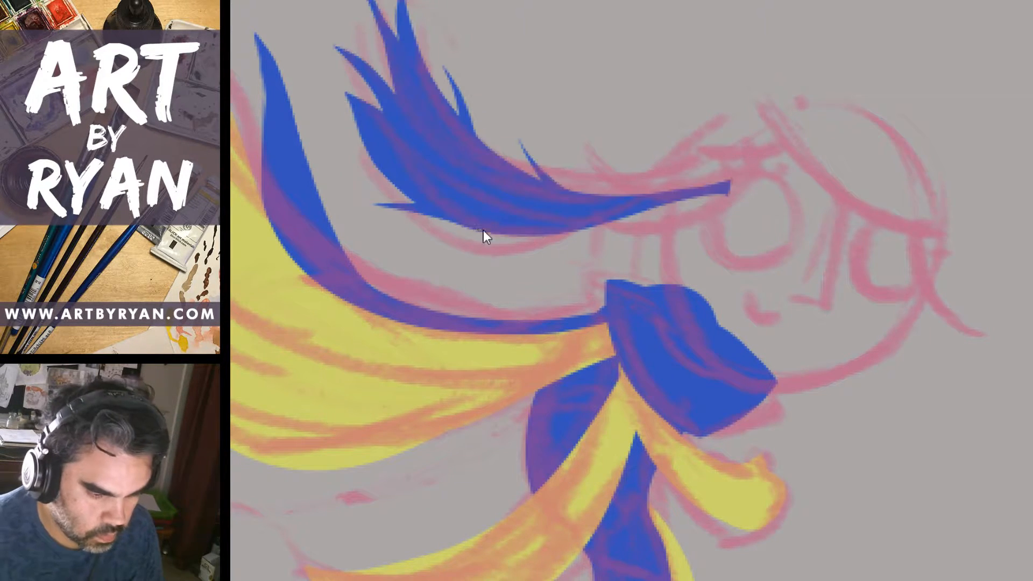
key("ctrl+d")
scroll(832, 399, "up", 1)
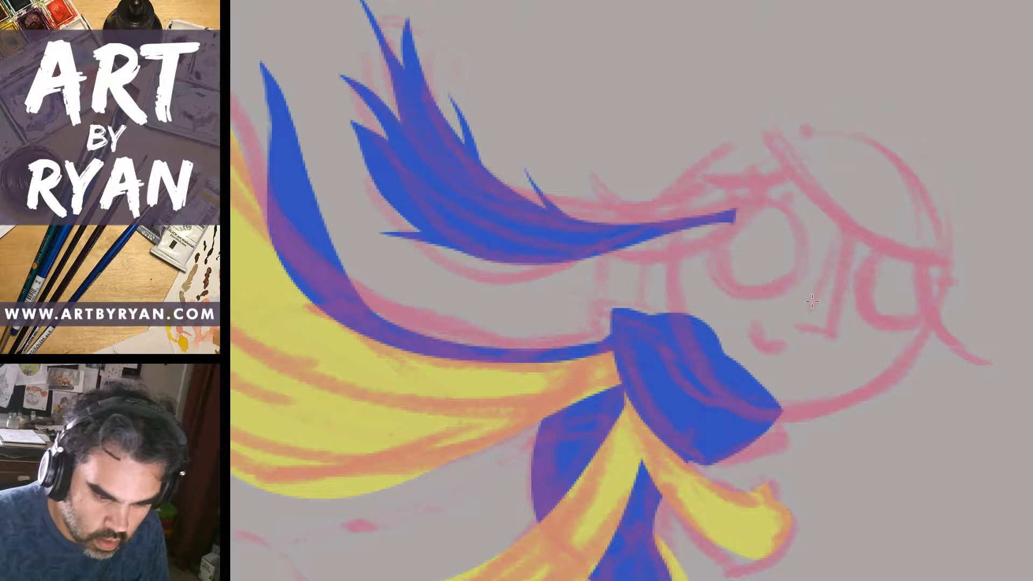
mouse_move(800, 263)
left_mouse_down()
mouse_move(832, 246)
mouse_move(781, 322)
mouse_move(815, 191)
mouse_move(709, 296)
mouse_move(895, 306)
mouse_move(838, 162)
mouse_move(693, 217)
mouse_move(713, 353)
mouse_move(876, 356)
mouse_move(906, 192)
mouse_move(752, 150)
mouse_move(666, 242)
mouse_move(692, 378)
mouse_move(802, 427)
mouse_move(922, 336)
mouse_move(934, 210)
mouse_move(851, 145)
mouse_move(751, 154)
mouse_move(670, 232)
left_mouse_up()
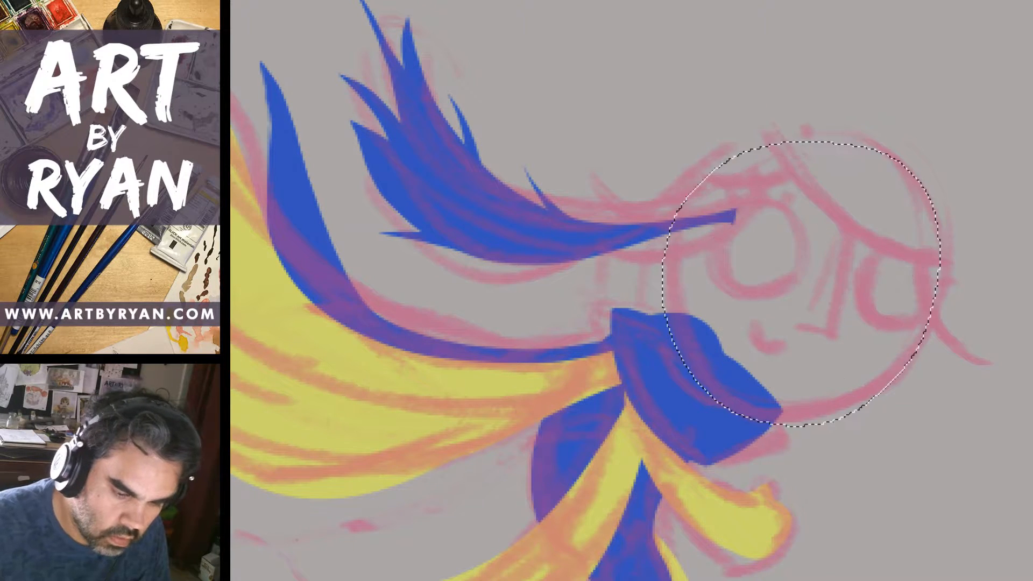
left_click(790, 157)
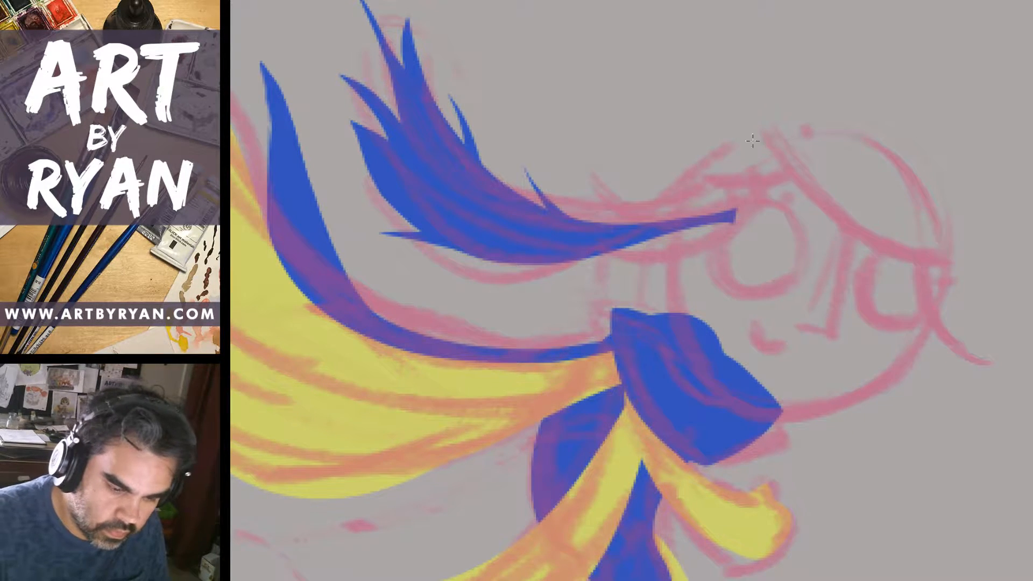
Outline the round head over the sketch, fill it with yellow, and bring it in front of the blue collar.
mouse_move(752, 141)
left_mouse_down()
mouse_move(692, 191)
mouse_move(666, 338)
mouse_move(726, 417)
mouse_move(836, 416)
mouse_move(908, 351)
mouse_move(936, 218)
mouse_move(878, 146)
mouse_move(788, 130)
mouse_move(704, 177)
left_mouse_up()
left_click(781, 353)
mouse_move(766, 230)
left_mouse_down()
mouse_move(818, 283)
mouse_move(788, 335)
mouse_move(774, 136)
mouse_move(672, 314)
mouse_move(793, 413)
mouse_move(936, 285)
mouse_move(858, 149)
mouse_move(749, 142)
mouse_move(675, 255)
mouse_move(724, 383)
mouse_move(769, 412)
left_mouse_up()
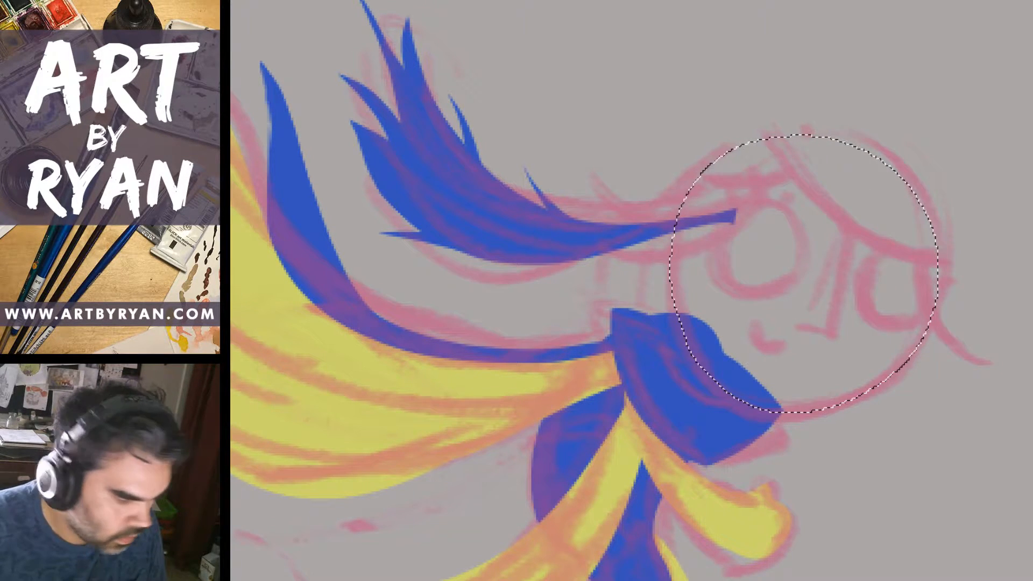
key("alt+BackSpace")
key("ctrl+d")
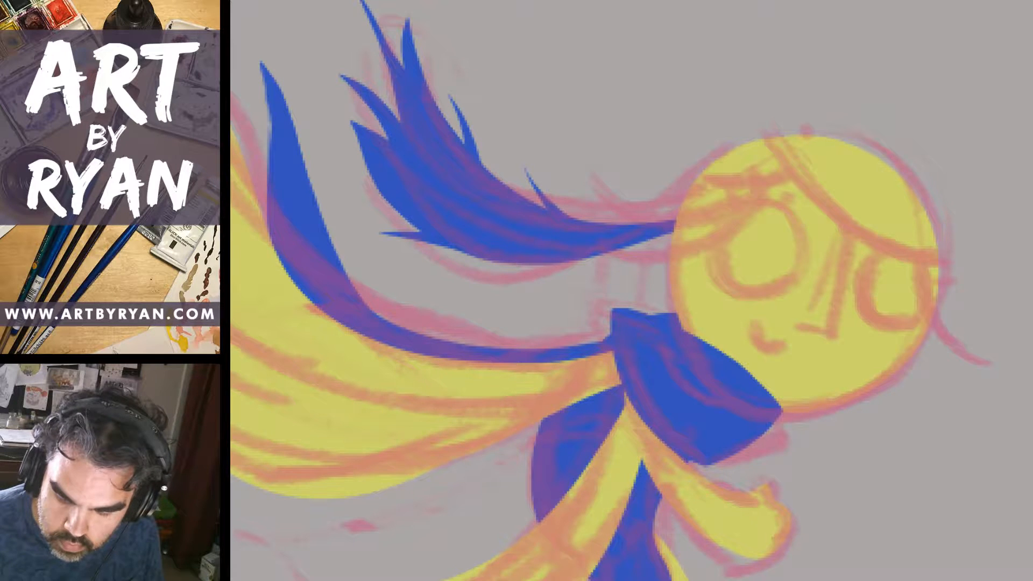
key("ctrl+bracketright")
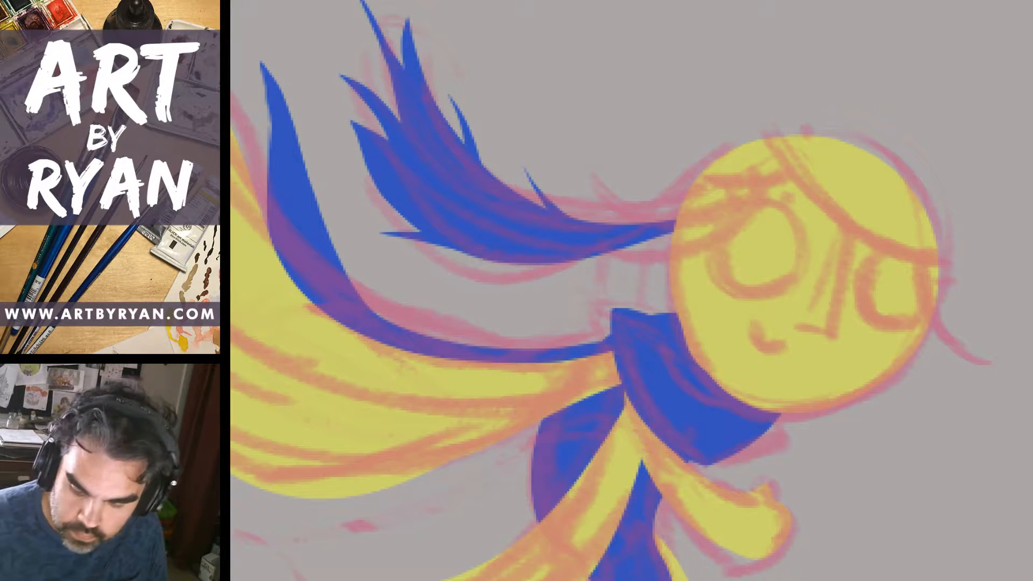
Reselect the head circle, narrow it to the hair on the crown behind the parting, and fill that area with blue.
key("ctrl+shift+d")
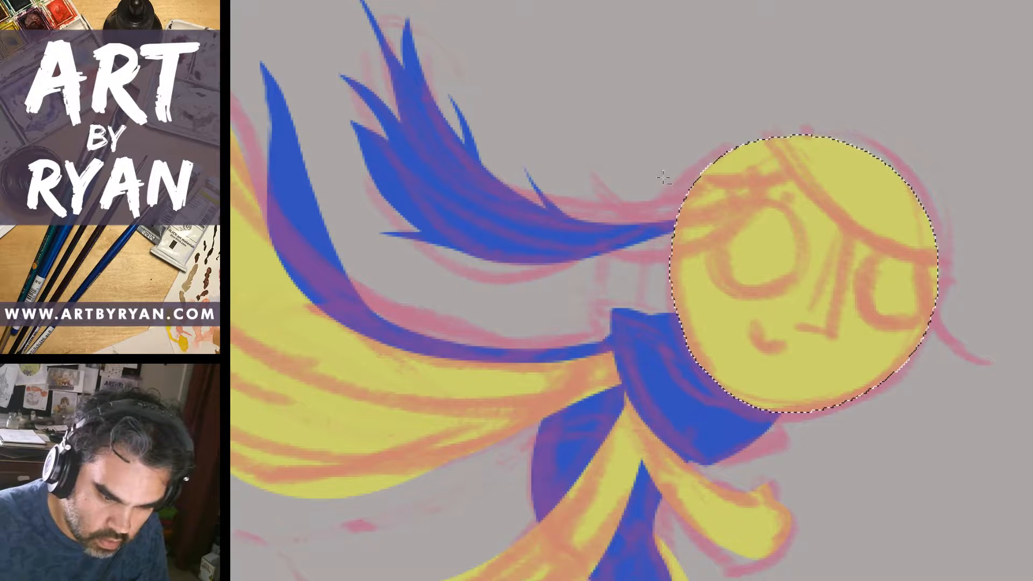
mouse_move(662, 178)
left_mouse_down()
mouse_move(752, 186)
mouse_move(870, 112)
mouse_move(939, 441)
mouse_move(618, 237)
left_mouse_up()
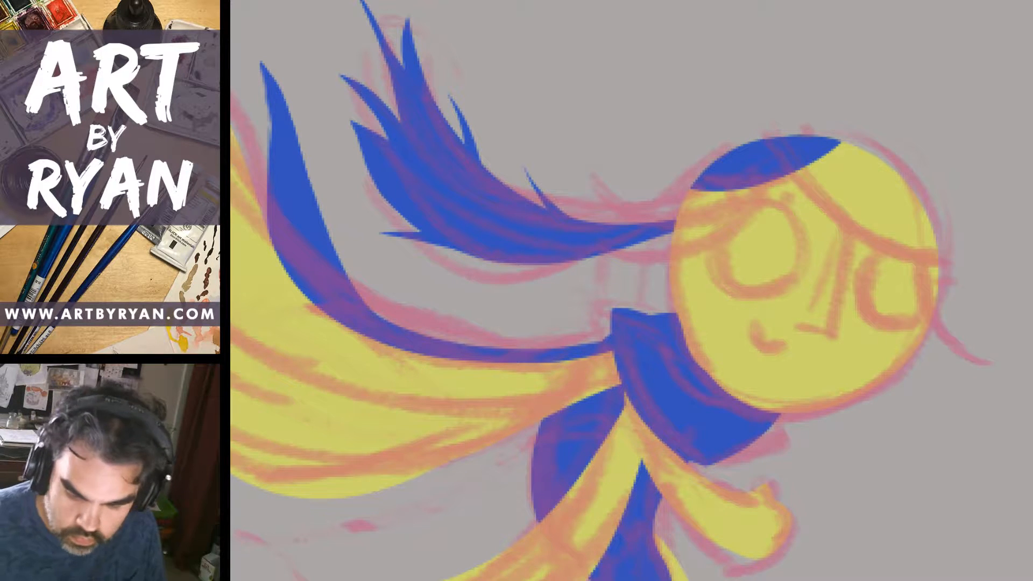
left_click(764, 164)
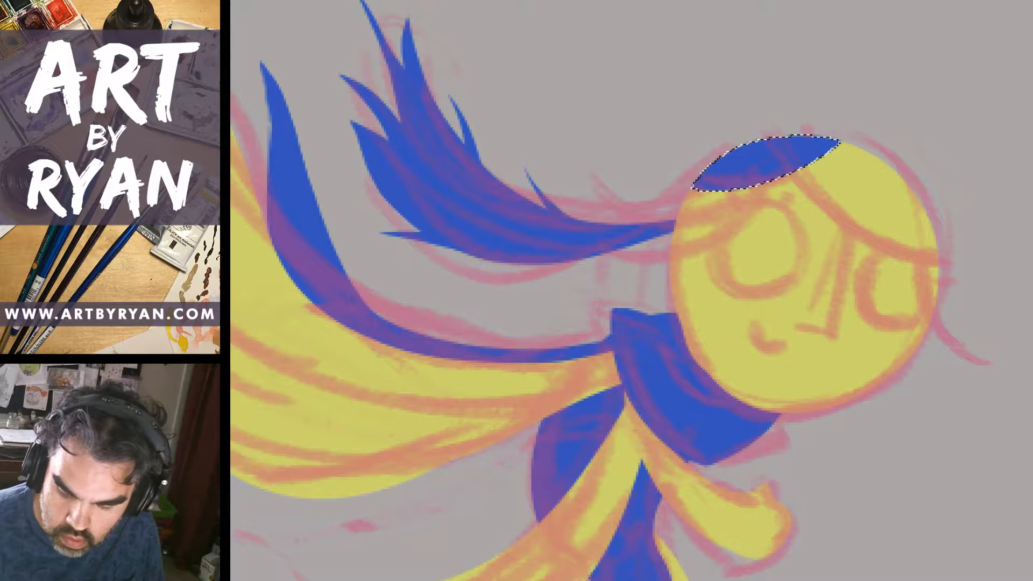
Select the head shape, narrow it to the swept fringe from the parting across the forehead, and fill it with blue.
left_click(801, 279)
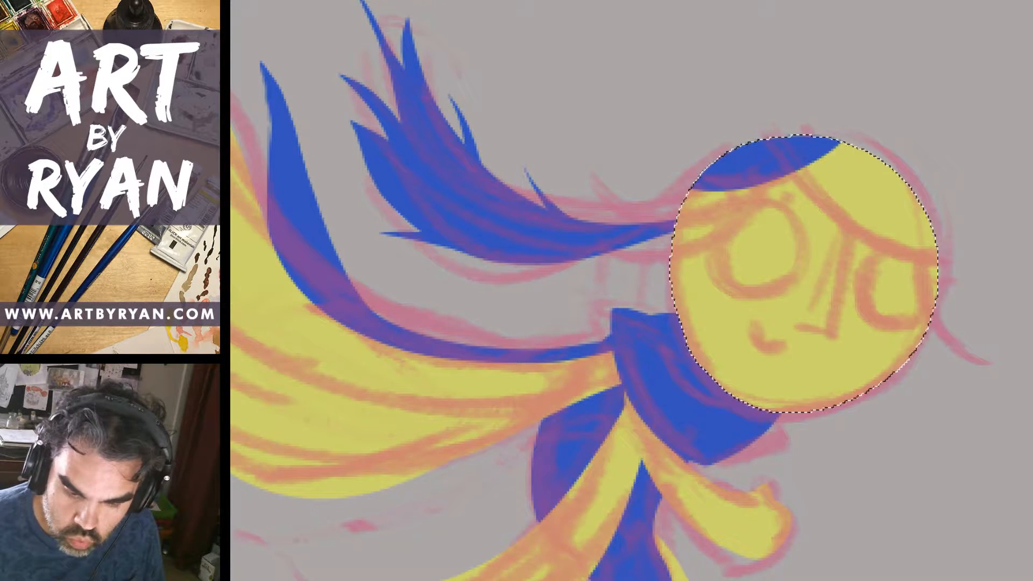
mouse_move(761, 102)
left_mouse_down()
mouse_move(831, 226)
mouse_move(957, 253)
mouse_move(855, 489)
mouse_move(602, 150)
left_mouse_up()
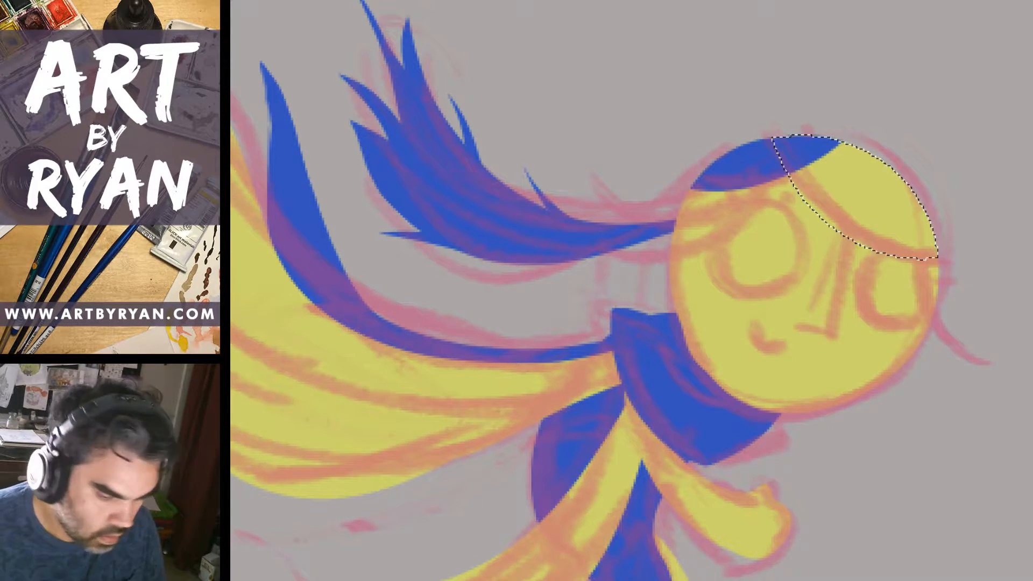
key("alt+BackSpace")
key("ctrl+d")
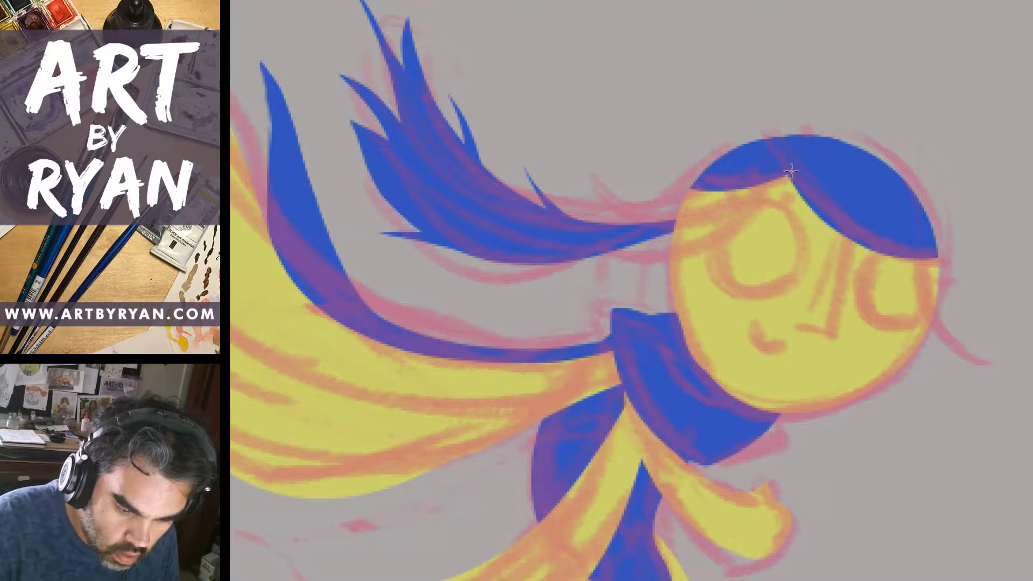
Outline thin loose strands from the parting past the back of the head and from the fringe's front end, and fill them with blue.
mouse_move(791, 171)
left_mouse_down()
mouse_move(682, 197)
mouse_move(585, 153)
mouse_move(636, 190)
mouse_move(696, 209)
mouse_move(752, 201)
mouse_move(796, 175)
mouse_move(773, 182)
mouse_move(771, 169)
mouse_move(783, 191)
mouse_move(789, 170)
mouse_move(765, 199)
mouse_move(675, 222)
mouse_move(614, 209)
mouse_move(675, 231)
mouse_move(731, 232)
mouse_move(792, 173)
left_mouse_up()
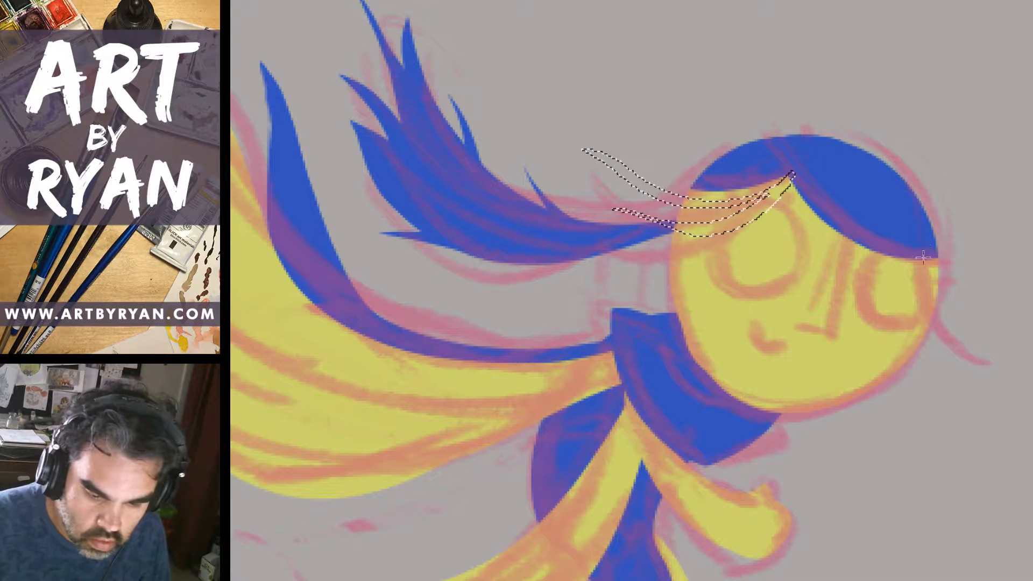
left_click_drag(915, 245, 934, 328)
mouse_move(985, 353)
left_mouse_down()
mouse_move(952, 333)
mouse_move(916, 247)
mouse_move(976, 296)
mouse_move(982, 285)
mouse_move(963, 292)
mouse_move(917, 249)
left_mouse_up()
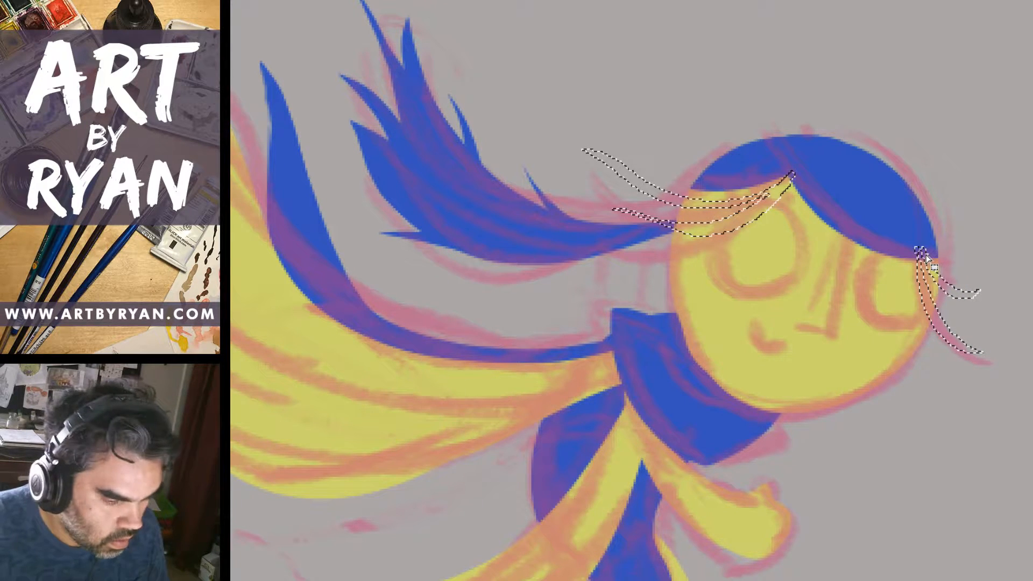
key("alt+BackSpace")
key("ctrl+d")
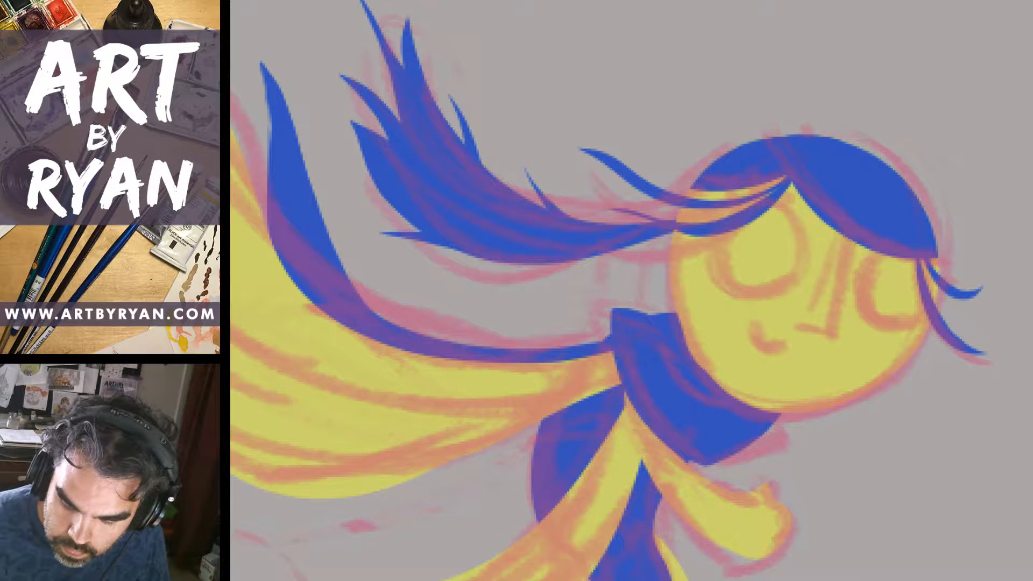
Outline both large round eyes over the sketch and fill them with blue.
mouse_move(759, 244)
left_mouse_down()
mouse_move(786, 251)
mouse_move(725, 231)
mouse_move(771, 289)
mouse_move(781, 211)
mouse_move(724, 225)
mouse_move(736, 289)
mouse_move(789, 282)
mouse_move(795, 221)
mouse_move(748, 206)
mouse_move(717, 254)
left_mouse_up()
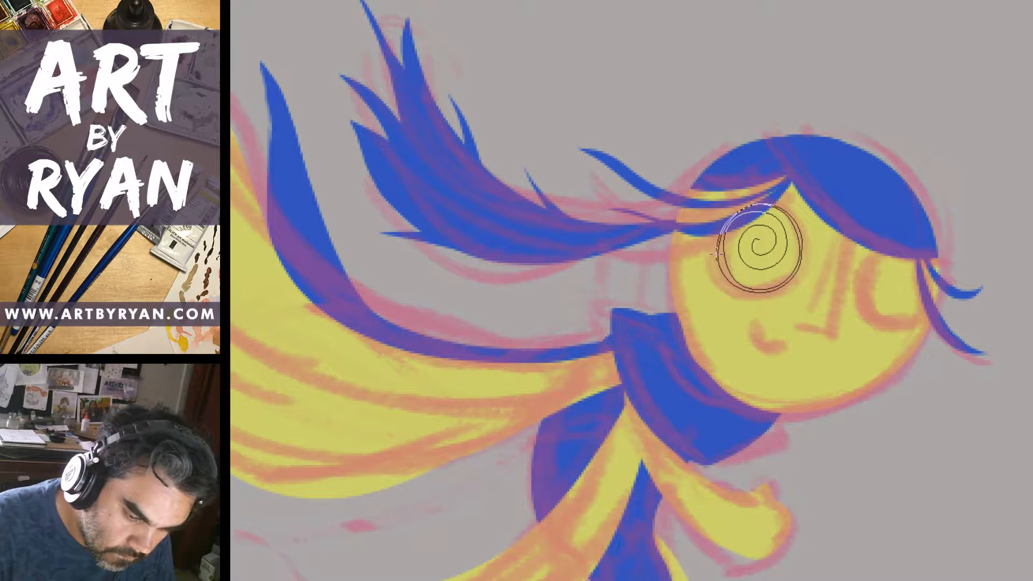
left_click_drag(769, 290, 769, 290)
mouse_move(893, 283)
left_mouse_down()
mouse_move(919, 276)
mouse_move(881, 302)
mouse_move(904, 257)
mouse_move(863, 292)
mouse_move(922, 309)
mouse_move(906, 254)
mouse_move(861, 278)
mouse_move(874, 319)
mouse_move(911, 323)
mouse_move(927, 286)
mouse_move(894, 250)
mouse_move(862, 271)
mouse_move(872, 315)
mouse_move(917, 325)
mouse_move(902, 273)
mouse_move(904, 298)
mouse_move(871, 288)
mouse_move(907, 269)
mouse_move(862, 285)
mouse_move(876, 321)
mouse_move(920, 303)
mouse_move(895, 254)
mouse_move(859, 286)
mouse_move(872, 322)
mouse_move(908, 324)
mouse_move(924, 293)
mouse_move(919, 317)
left_mouse_up()
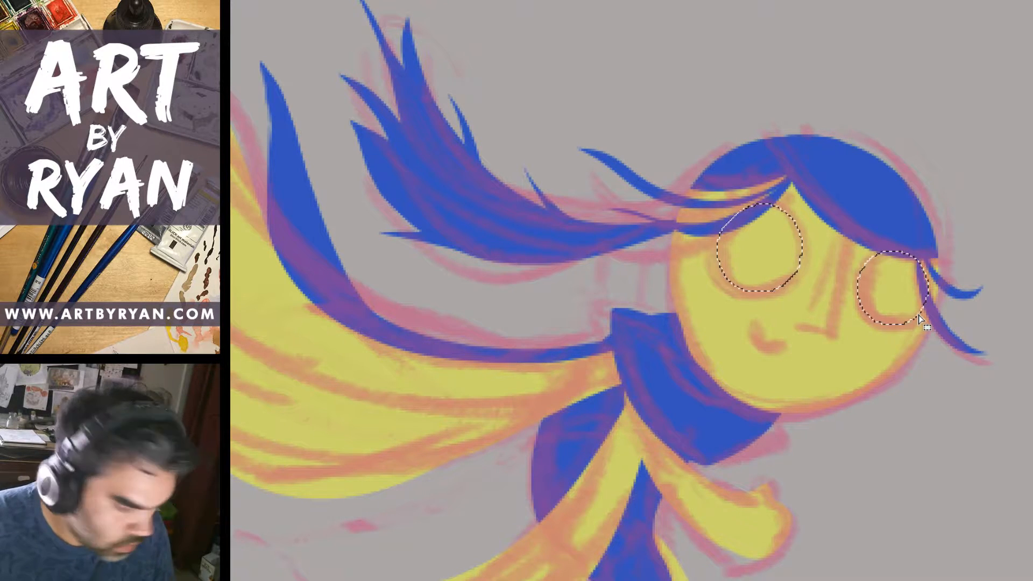
key("alt+BackSpace")
key("ctrl+d")
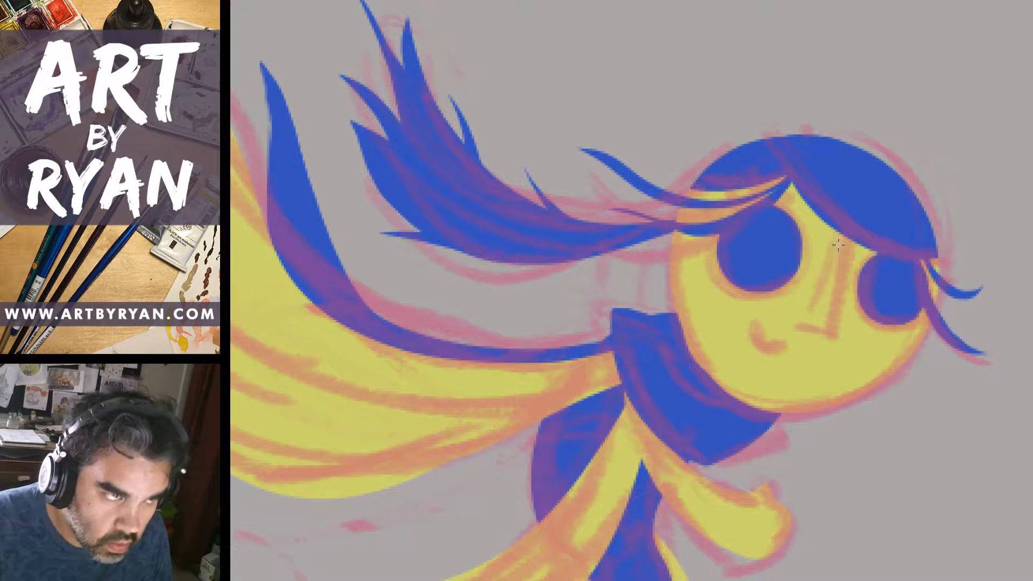
Outline the narrow wedge-shaped nose and the small curved smile and fill each with blue.
mouse_move(847, 226)
left_mouse_down()
mouse_move(834, 333)
mouse_move(811, 312)
mouse_move(847, 226)
left_mouse_up()
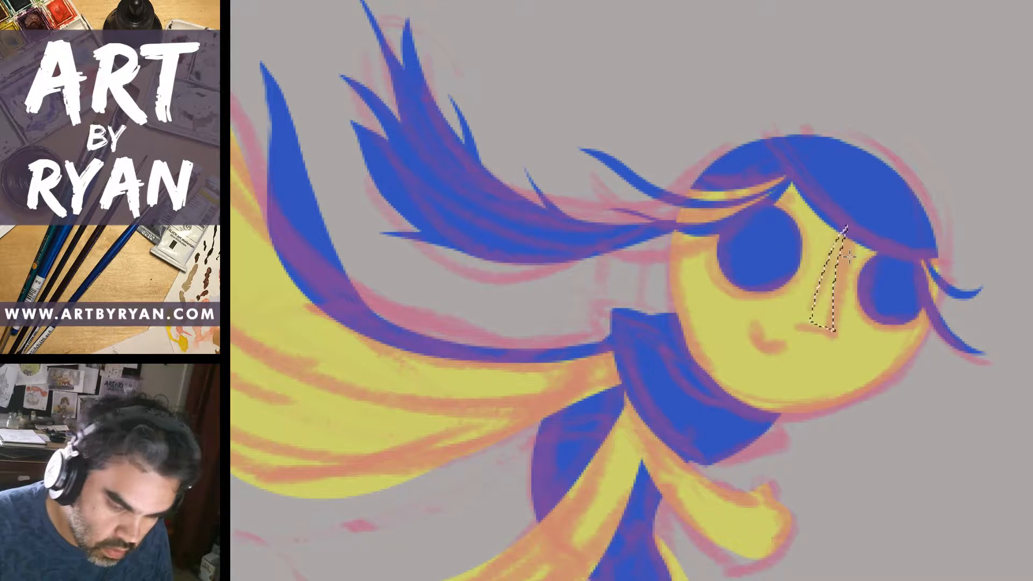
key("alt+BackSpace")
key("ctrl+d")
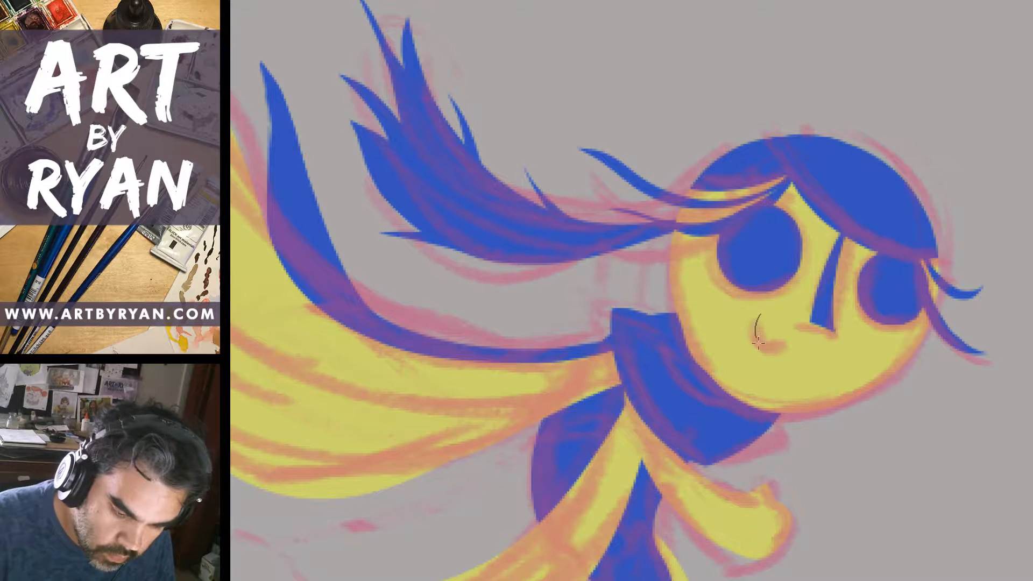
left_click_drag(763, 322, 761, 317)
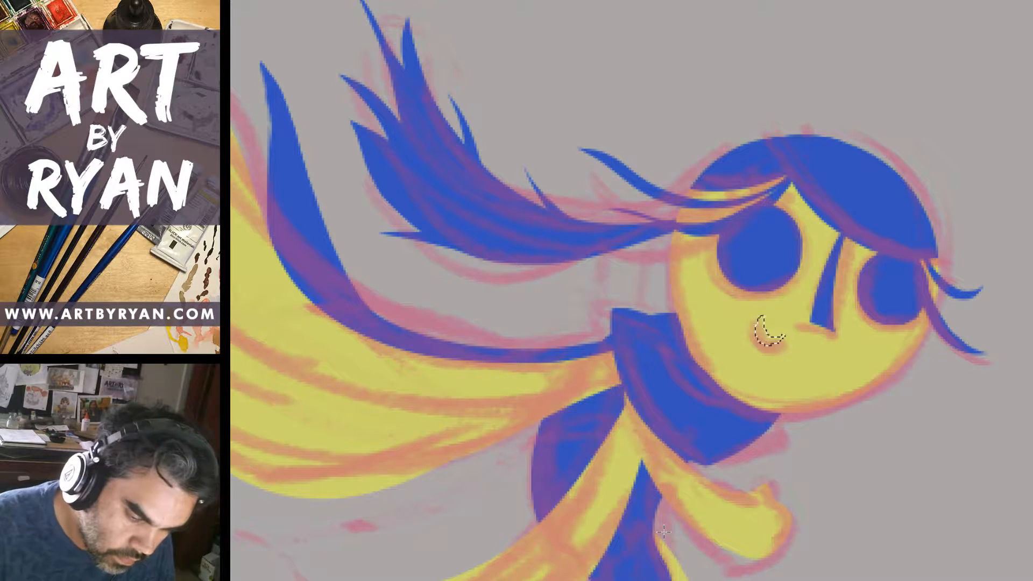
key("alt+BackSpace")
key("ctrl+d")
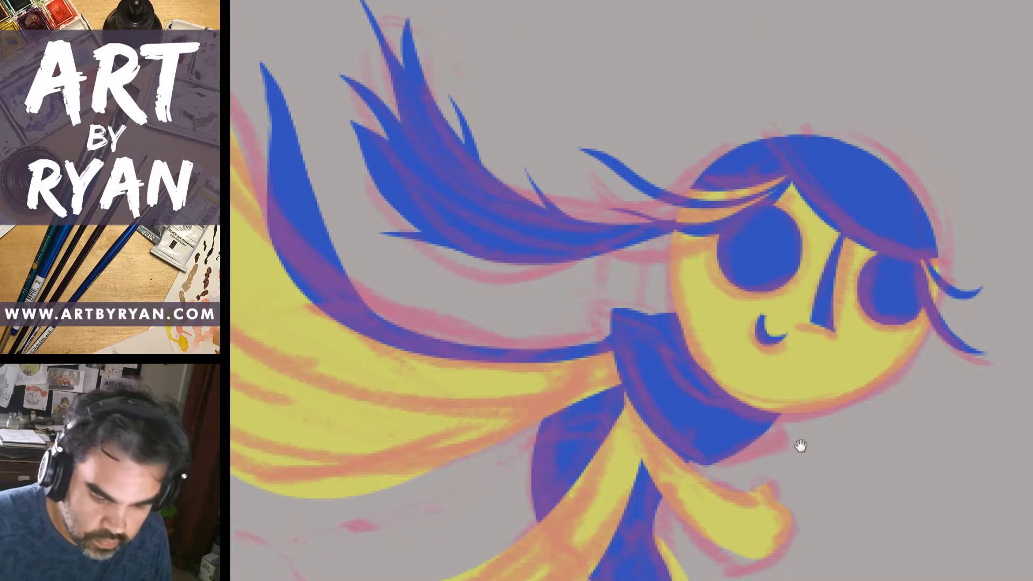
left_click_drag(875, 392, 982, 376)
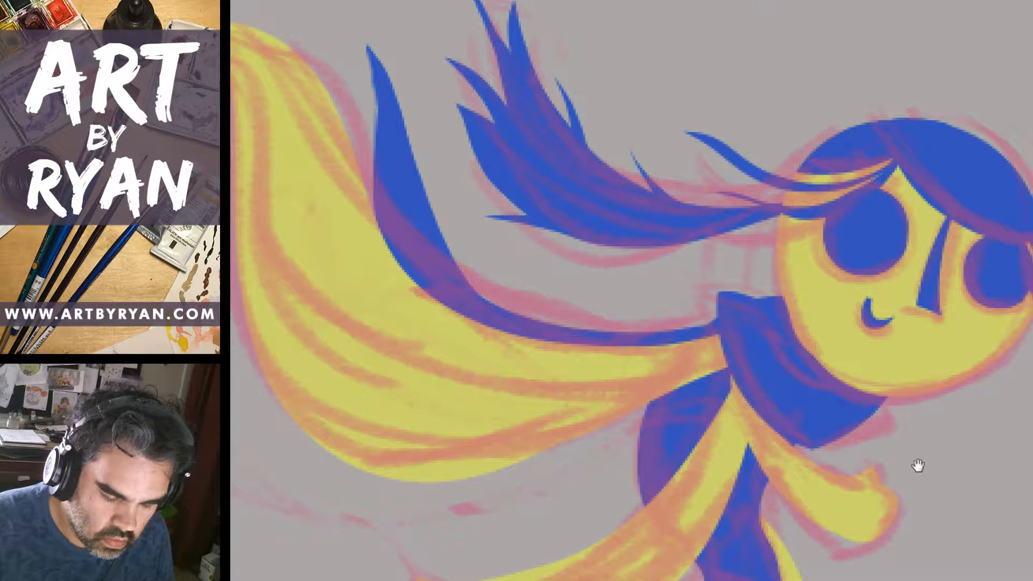
left_click_drag(941, 426, 851, 429)
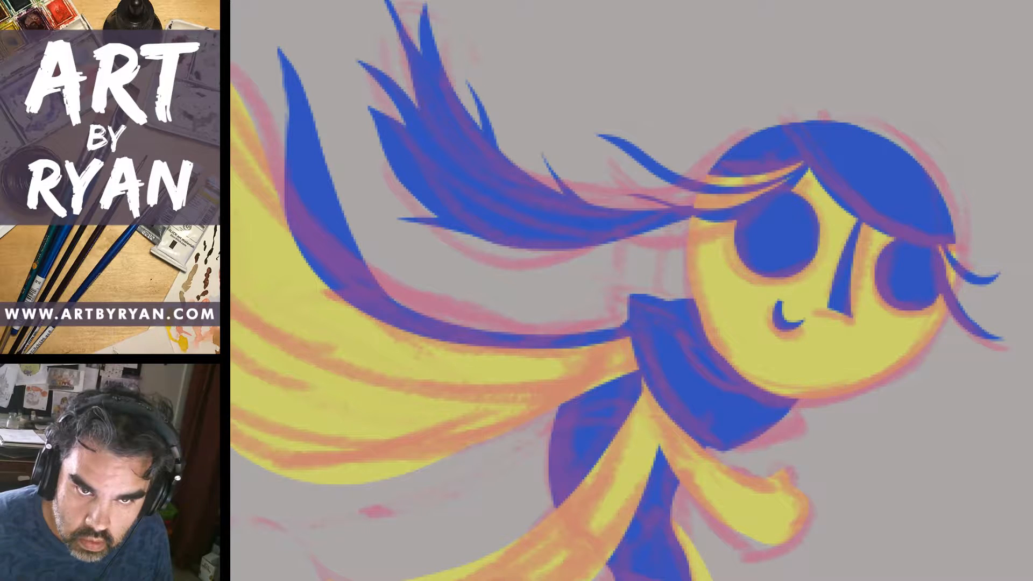
left_click_drag(844, 463, 811, 286)
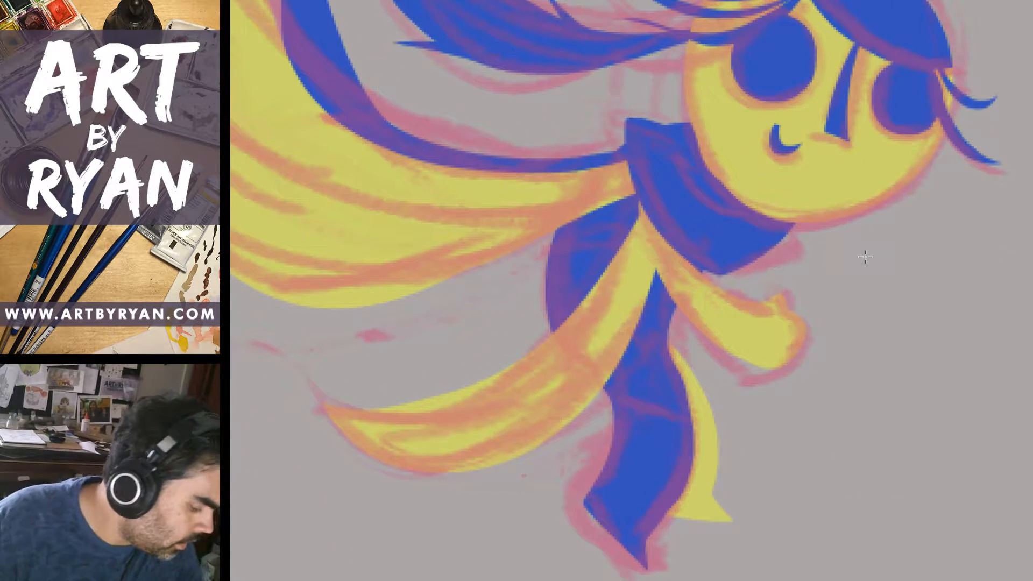
key("ctrl+minus")
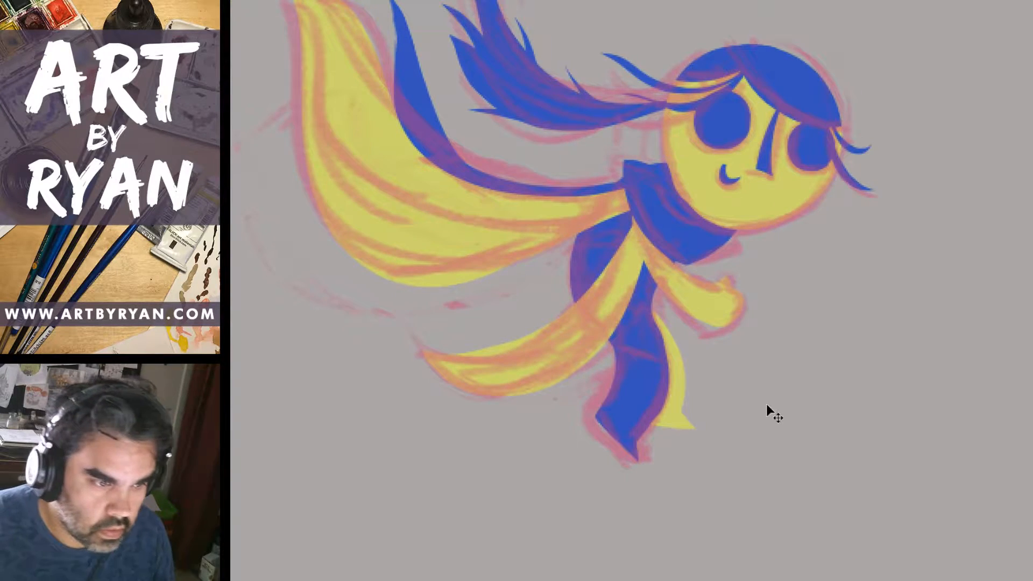
Examine the blue and yellow character silhouette close up and from a distance to judge how its shapes read.
key("ctrl+plus")
key("ctrl+plus")
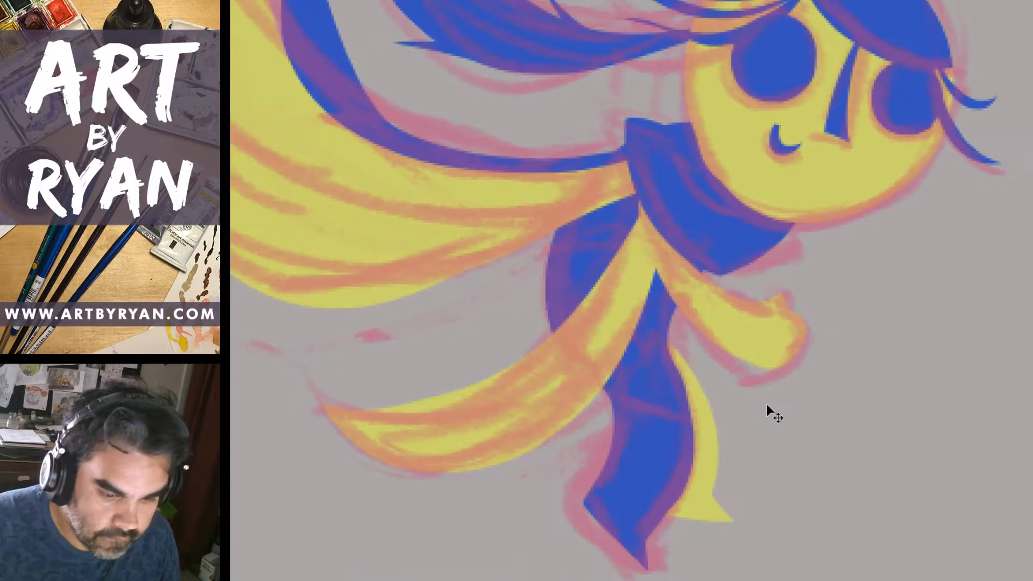
key("ctrl+plus")
key("ctrl+minus")
key("ctrl+minus")
key("ctrl+plus")
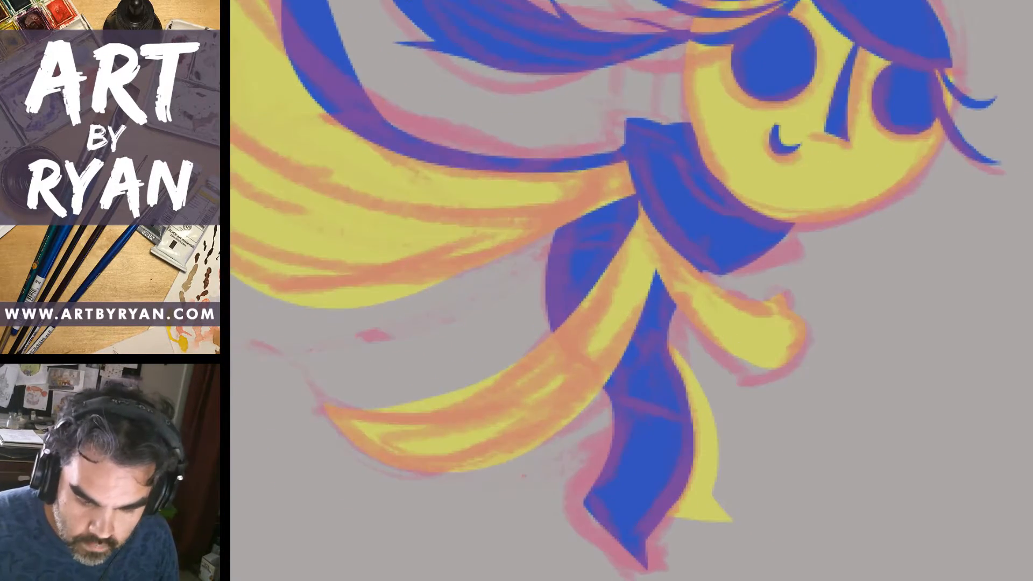
key("ctrl+minus")
key("ctrl+minus")
key("ctrl+minus")
key("ctrl+plus")
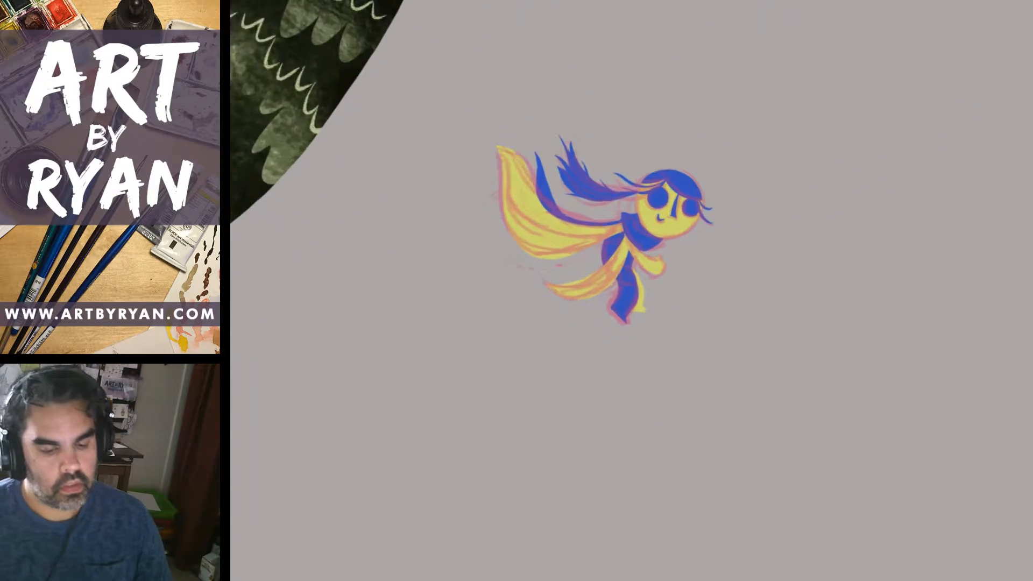
key("ctrl+plus")
key("ctrl+plus")
key("ctrl+plus")
key("ctrl+plus")
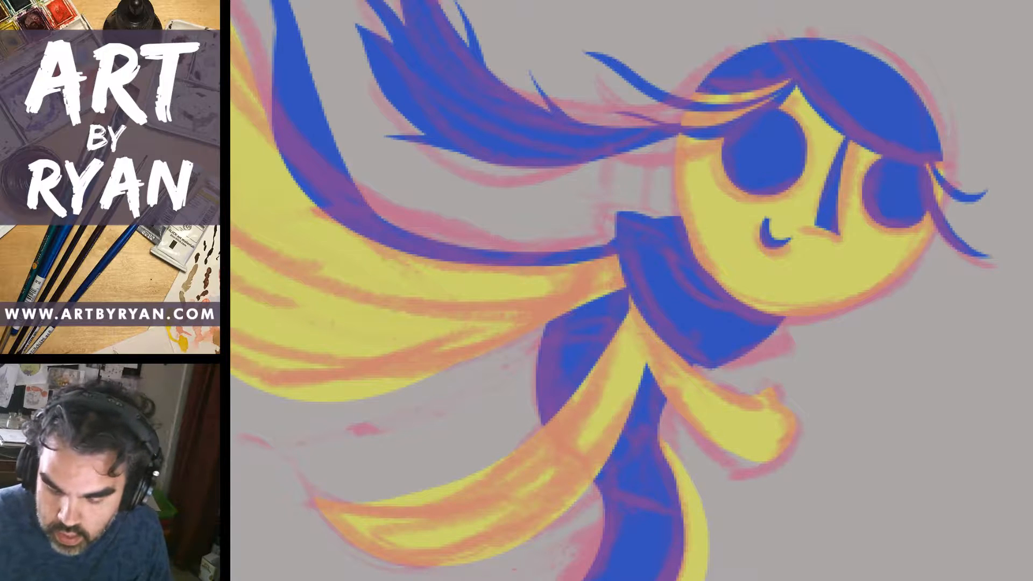
Move the flowing blue hair lower and closer to the back of the head, rotating it slightly so it joins the head.
key("ctrl+z")
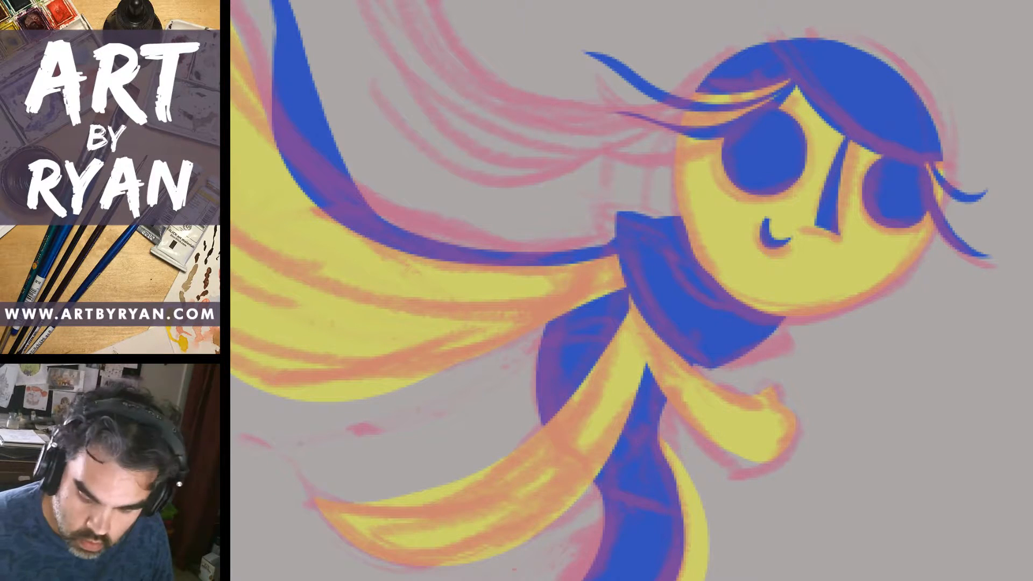
key("ctrl+shift+z")
key("ctrl")
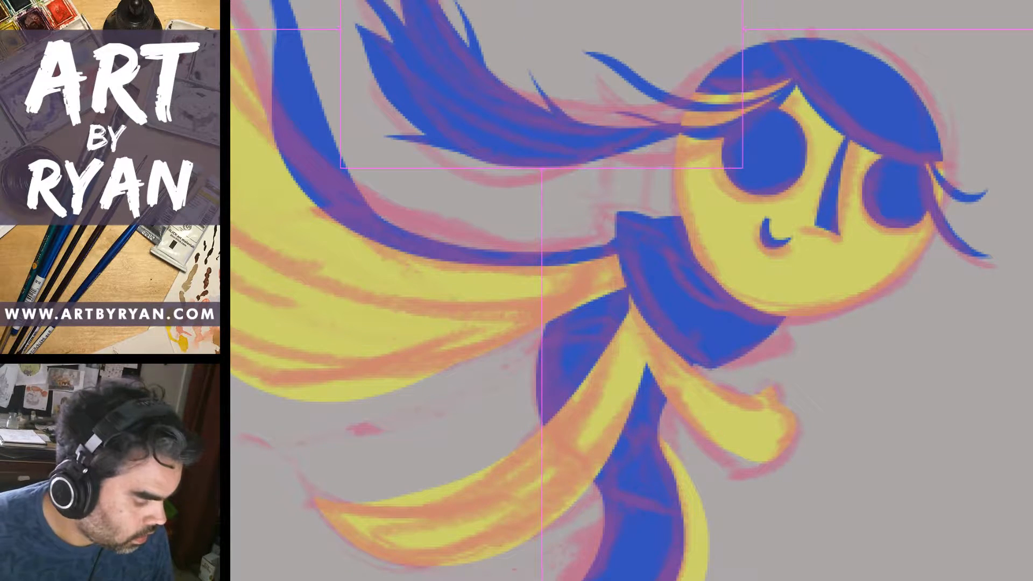
left_click_drag(510, 94, 569, 118)
left_click_drag(801, 50, 891, 24)
left_click_drag(559, 102, 504, 107)
left_click_drag(855, 207, 883, 156)
left_click_drag(639, 160, 639, 163)
key("Return")
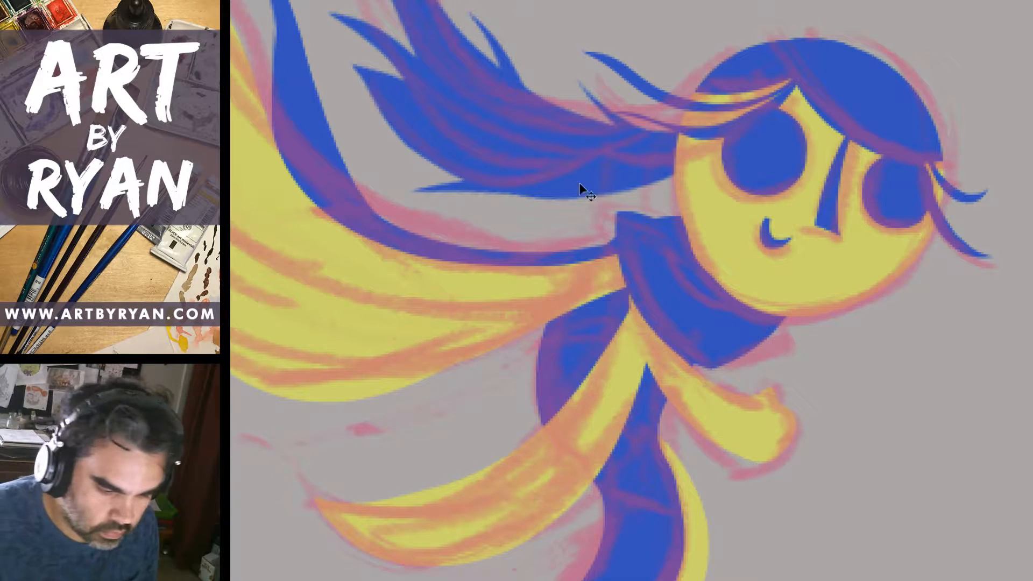
Show the purple dragon behind the character and check how she sits on its back, both in the full scene and close up.
left_click_drag(575, 191, 602, 180)
left_click_drag(801, 347, 876, 307)
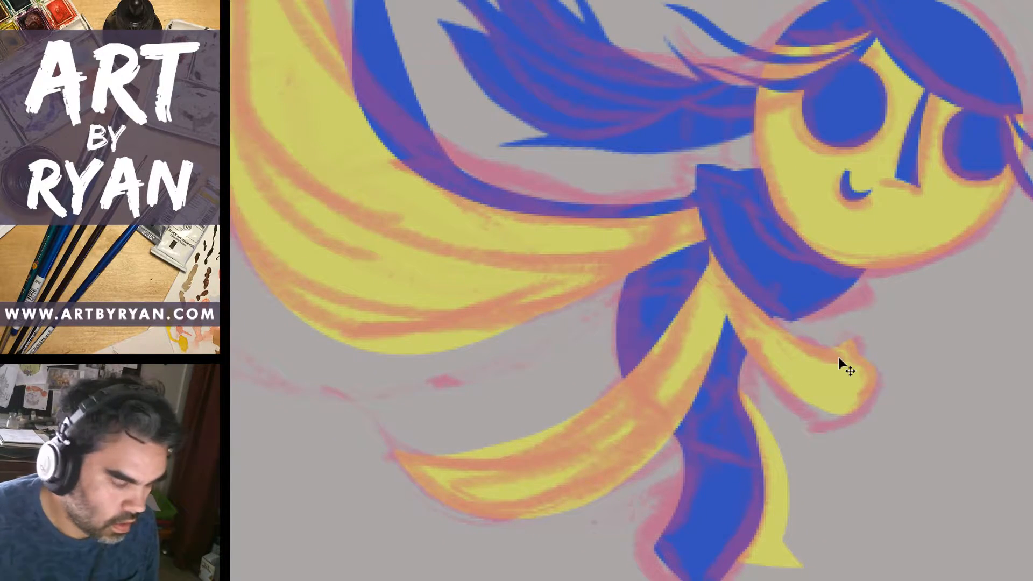
key("ctrl+minus")
key("ctrl+minus")
key("ctrl+minus")
key("ctrl+minus")
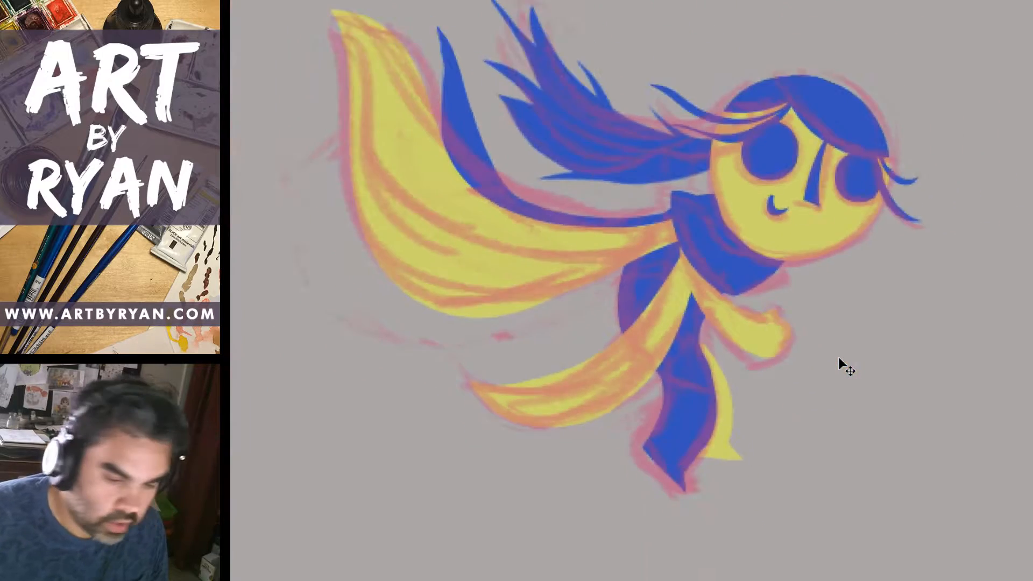
key("ctrl+minus")
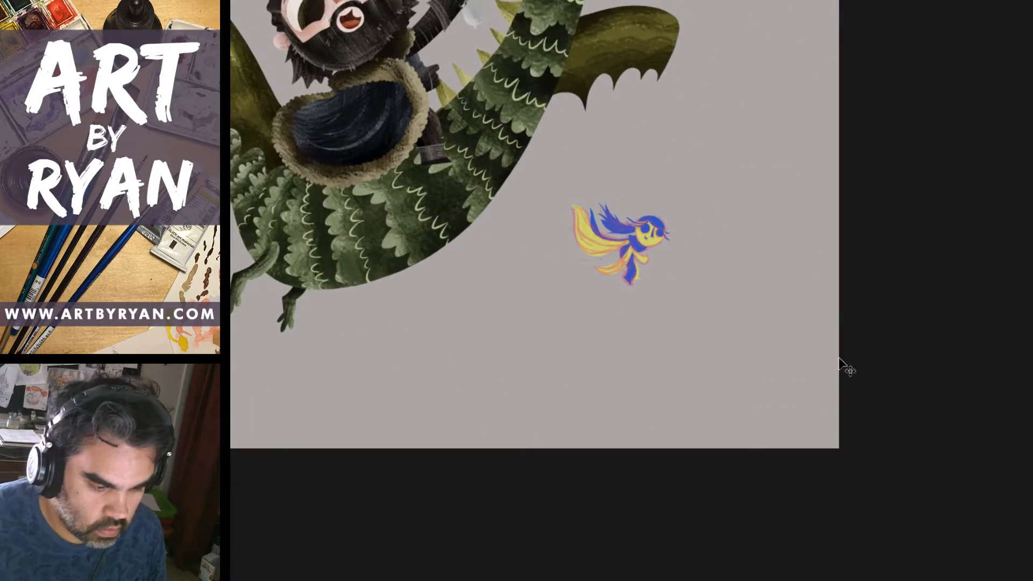
left_click_drag(698, 266, 887, 434)
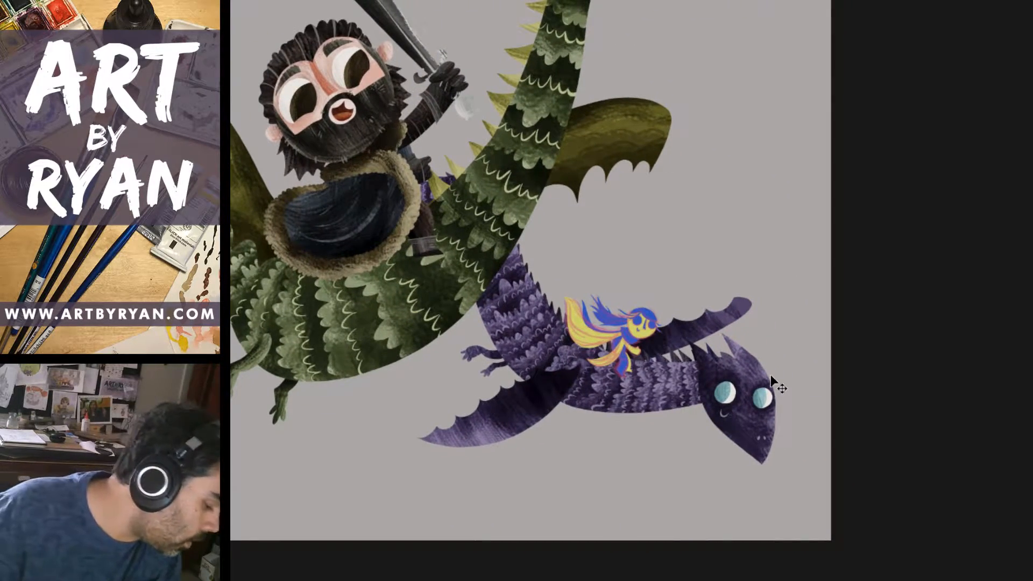
left_click_drag(621, 242, 796, 419)
left_click_drag(797, 441, 729, 191)
key("ctrl+plus")
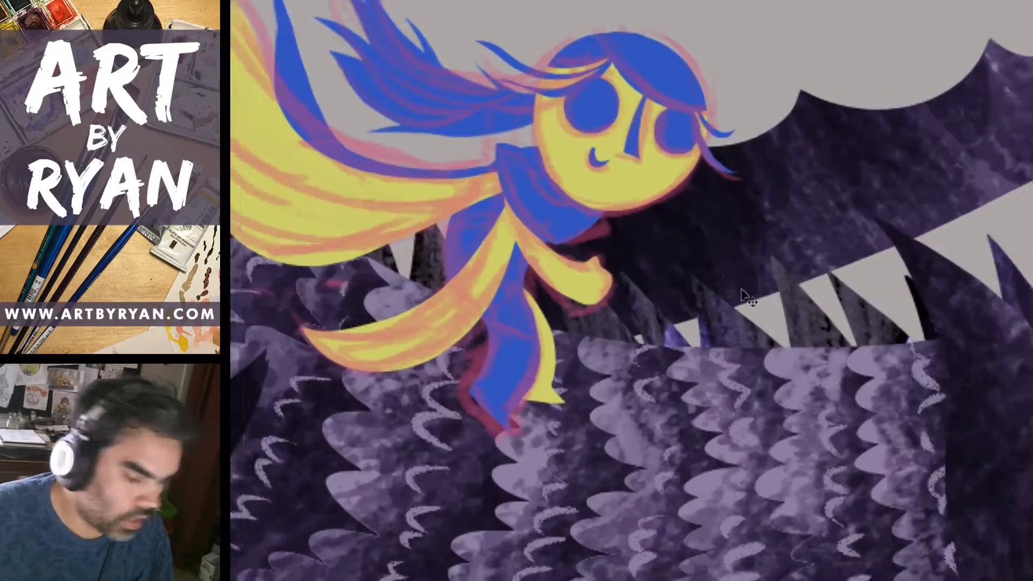
left_click_drag(679, 249, 785, 256)
left_click_drag(749, 443, 794, 467)
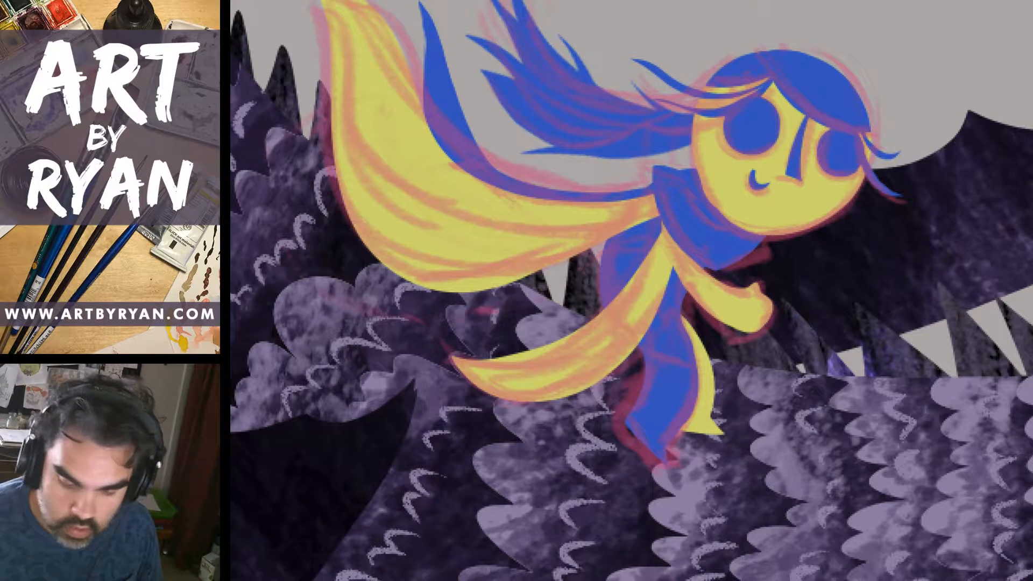
Hide the pink line sketch so only the character's flat blue and yellow shapes remain over the dragon.
key("ctrl+comma")
key("ctrl+comma")
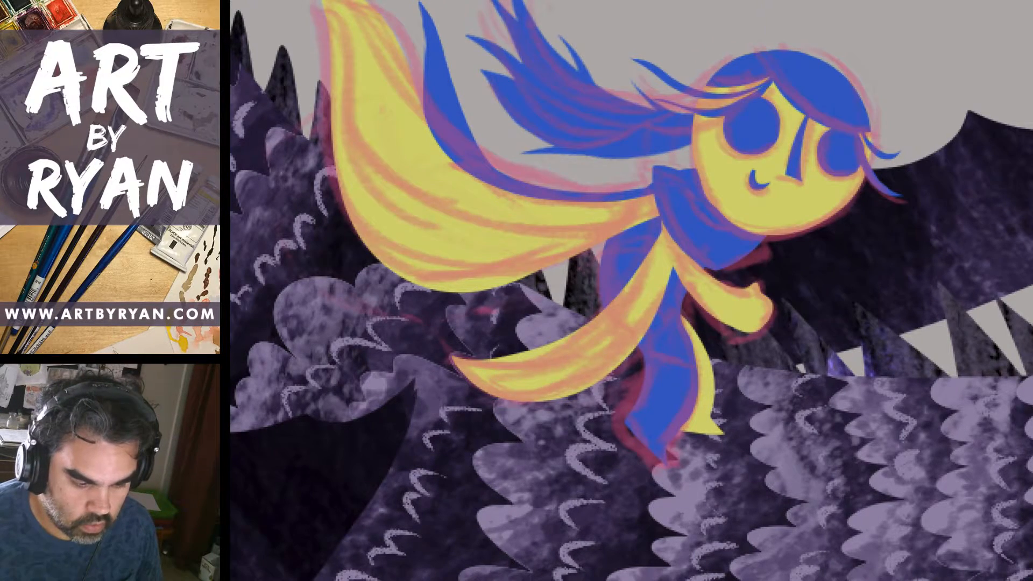
key("ctrl+comma")
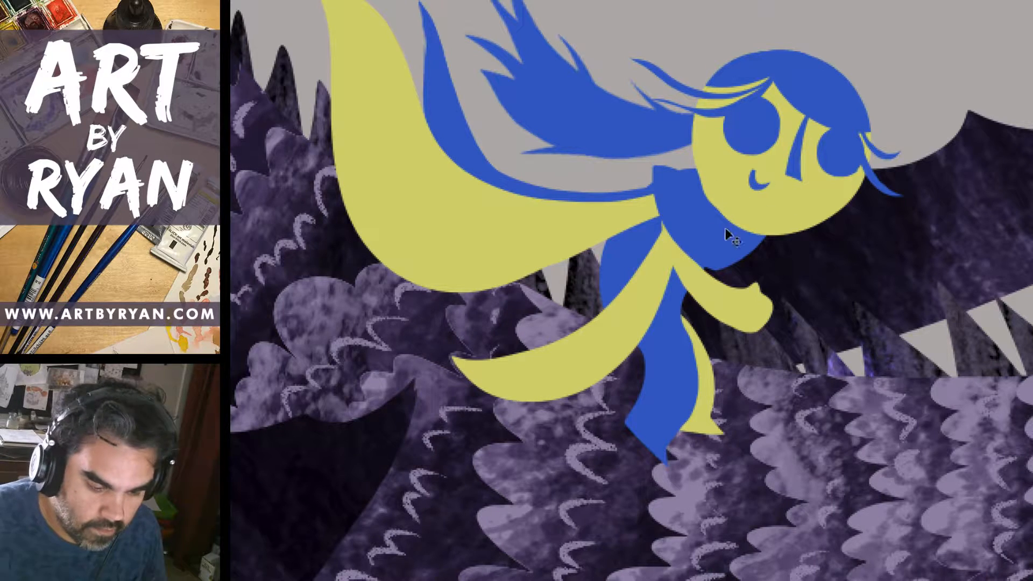
left_click_drag(785, 295, 783, 349)
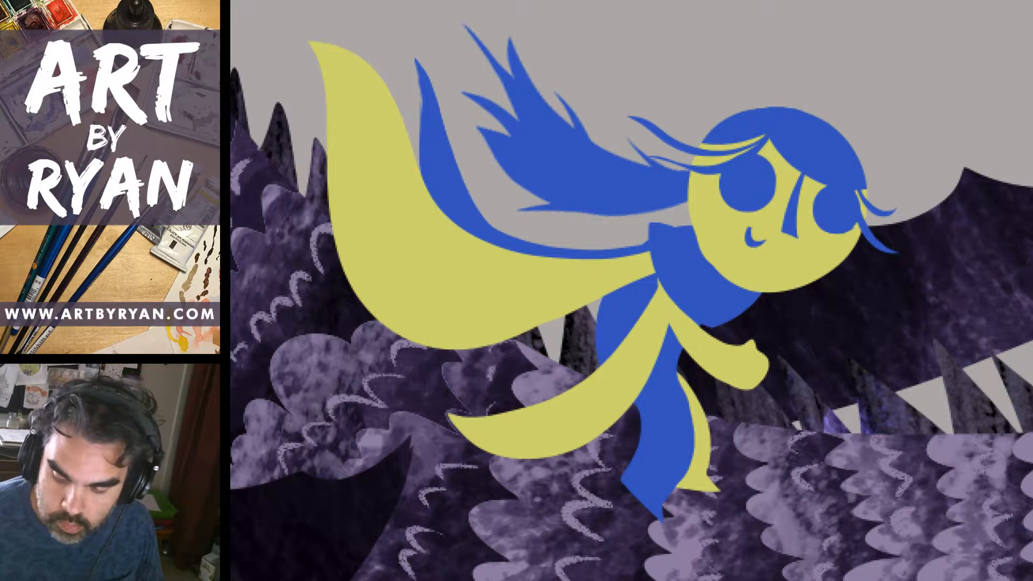
Set the foreground colour to the muted blue #7fabbf and paint textured strokes over the character's large sweeping cape.
mouse_move(398, 15)
left_mouse_down()
mouse_move(310, 329)
mouse_move(398, 15)
left_mouse_up()
mouse_move(710, 271)
left_mouse_down()
mouse_move(753, 256)
mouse_move(779, 264)
left_mouse_up()
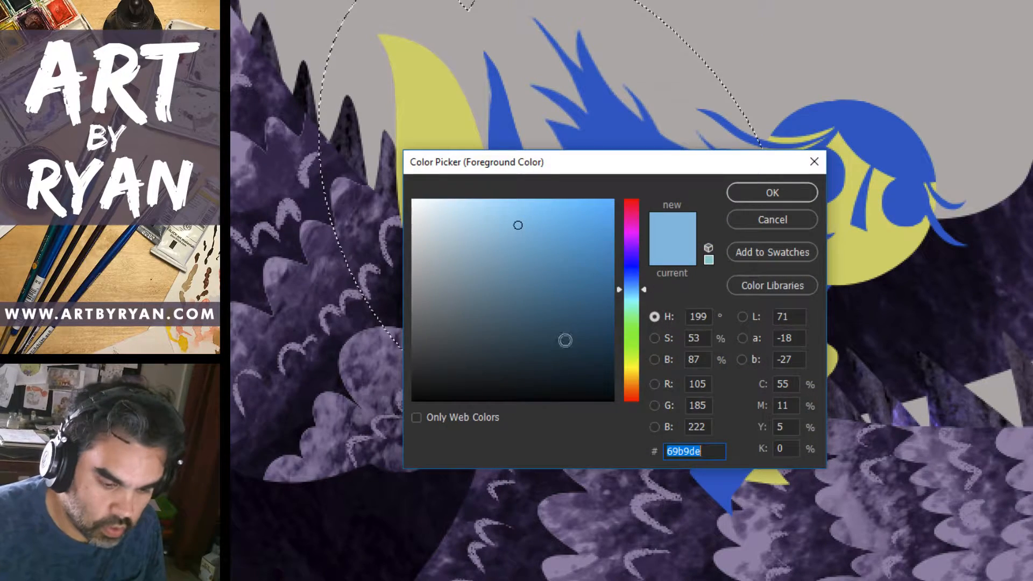
left_click(514, 239)
mouse_move(514, 240)
left_mouse_down()
mouse_move(474, 265)
mouse_move(479, 250)
left_mouse_up()
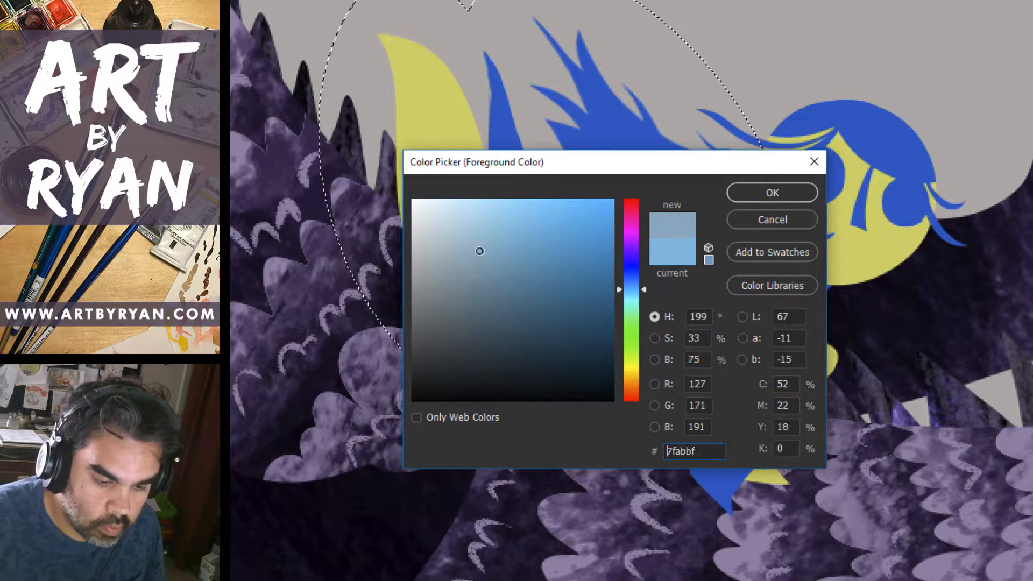
left_click(786, 193)
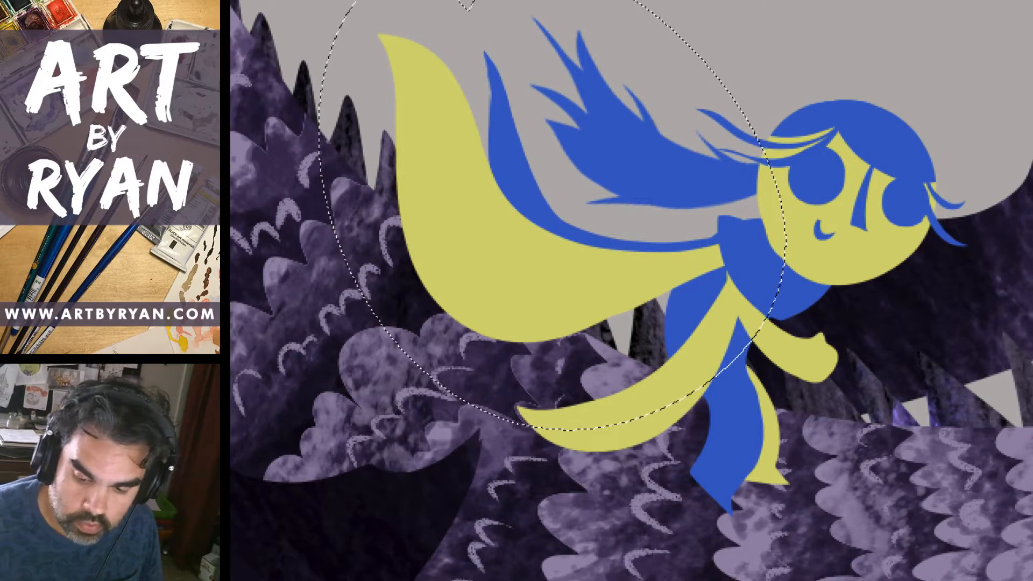
left_click_drag(425, 91, 606, 339)
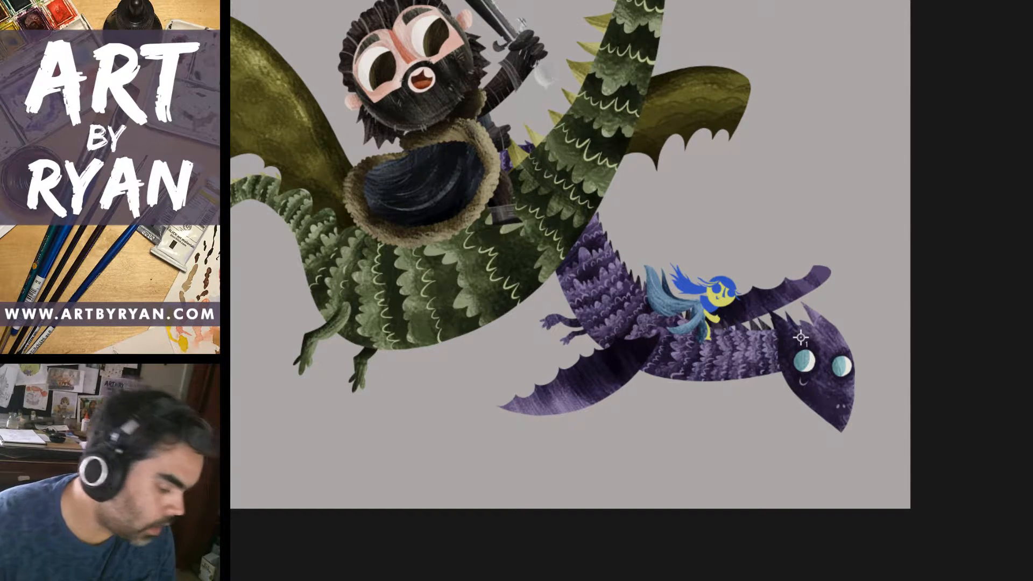
Inspect the textured blue costume and the still yellow arm and leg up close.
key("ctrl+plus")
key("ctrl+plus")
key("ctrl+plus")
key("ctrl+plus")
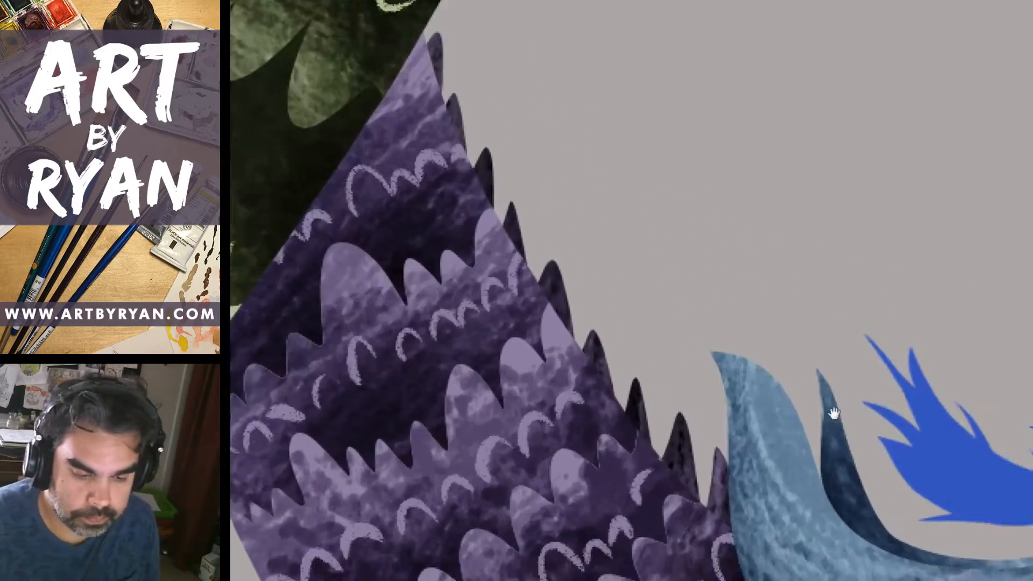
mouse_move(832, 414)
left_mouse_down()
mouse_move(682, 310)
mouse_move(610, 228)
left_mouse_up()
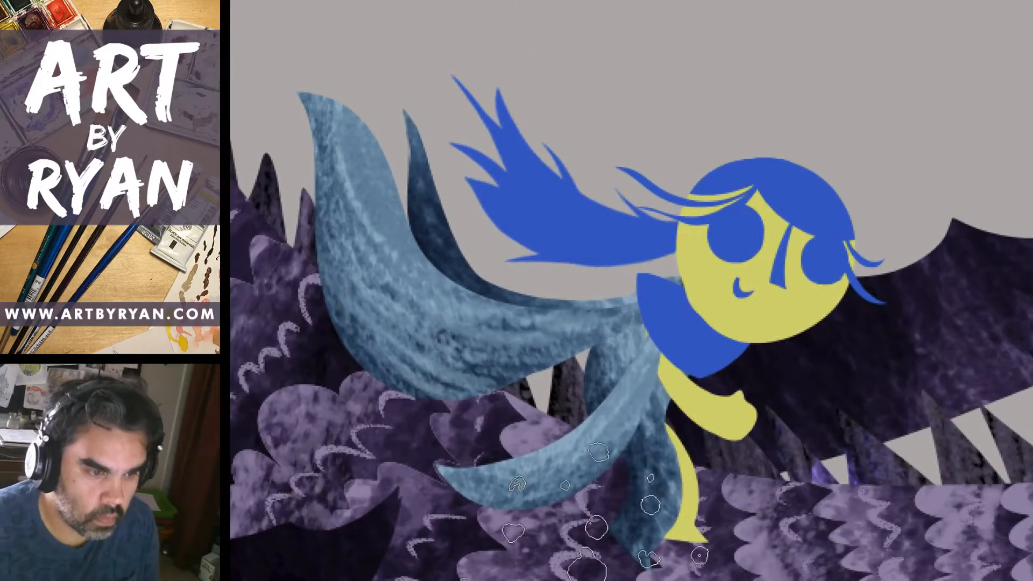
mouse_move(807, 399)
left_mouse_down()
mouse_move(749, 401)
mouse_move(707, 263)
mouse_move(660, 214)
left_mouse_up()
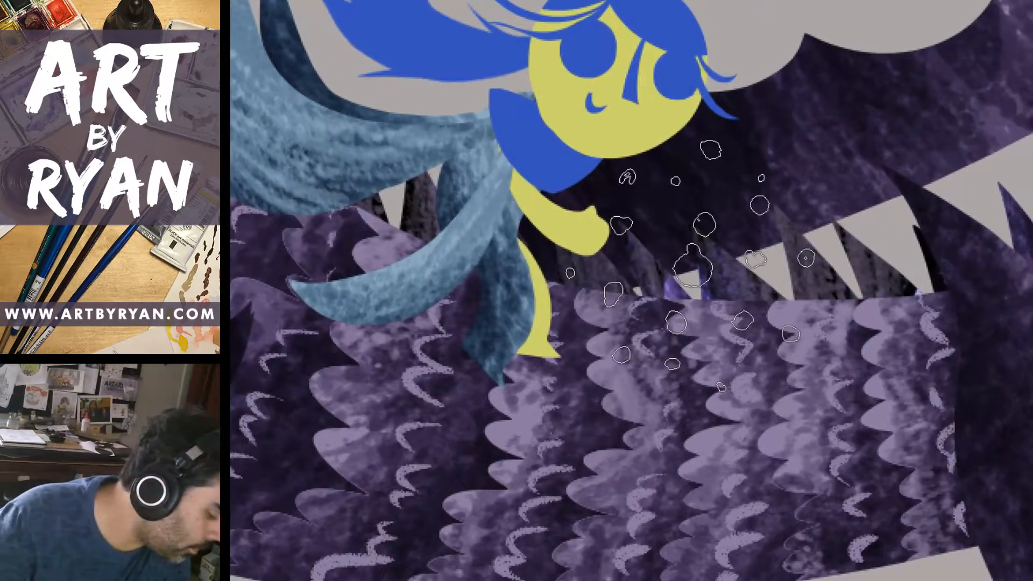
key("ctrl+plus")
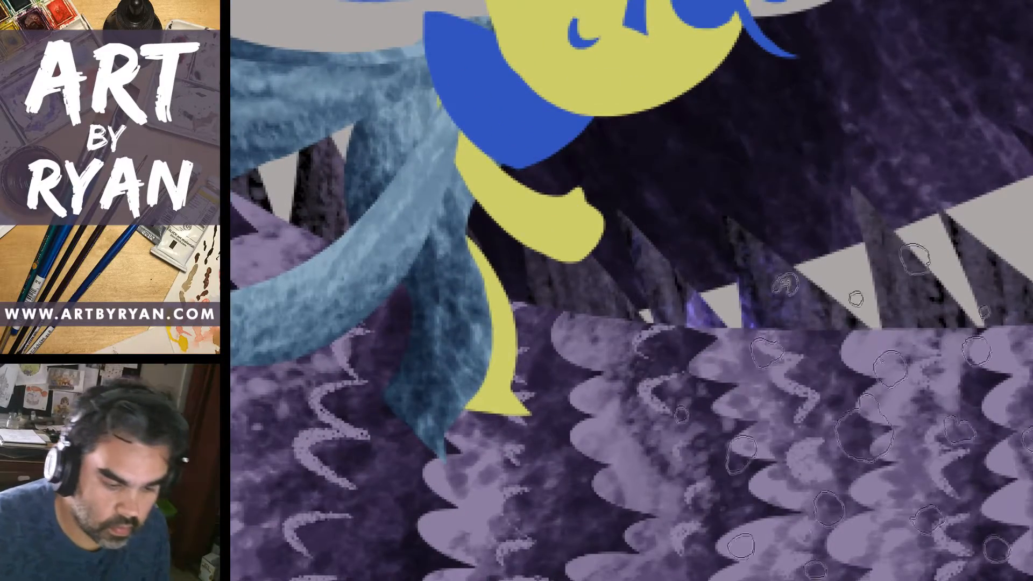
left_click_drag(689, 233, 859, 381)
key("v")
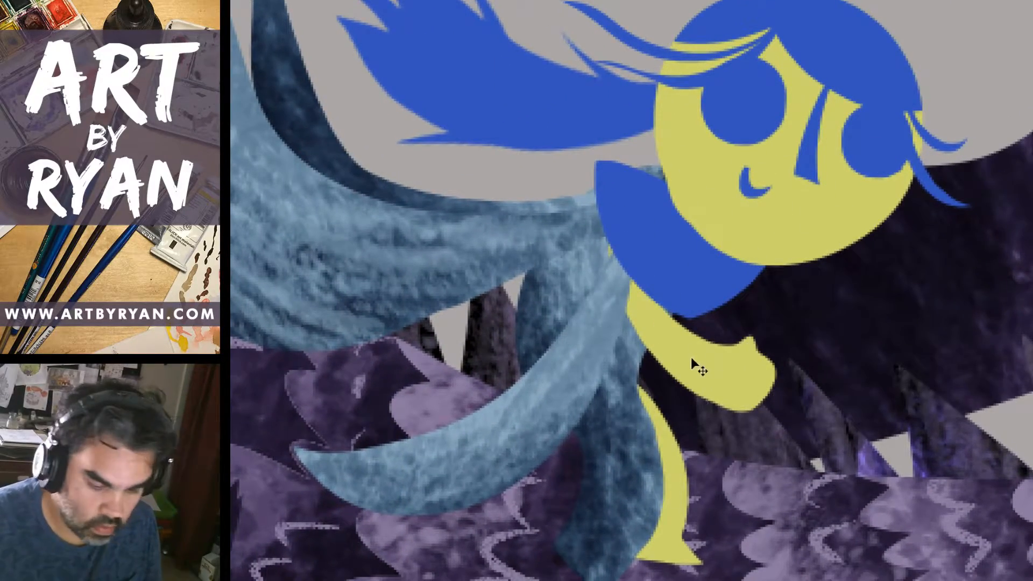
Try shading the yellow forward arm and leg with dark textured brush strokes.
key("b")
mouse_move(643, 293)
left_mouse_down()
mouse_move(648, 285)
mouse_move(671, 318)
mouse_move(686, 444)
left_mouse_up()
mouse_move(619, 156)
left_mouse_down()
mouse_move(683, 229)
mouse_move(691, 387)
left_mouse_up()
key("ctrl+z")
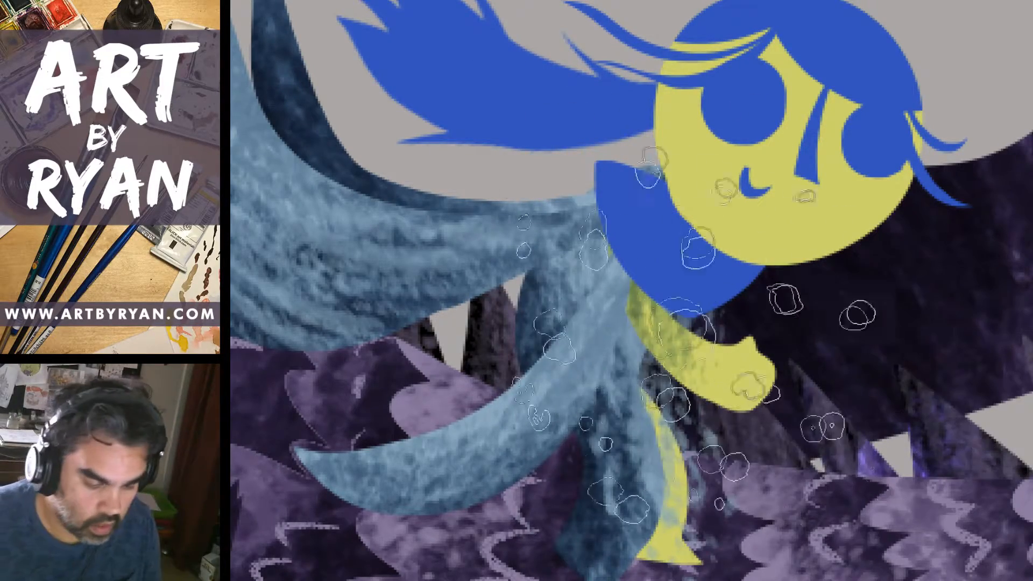
key("ctrl+z")
key("ctrl+z")
key("ctrl+z")
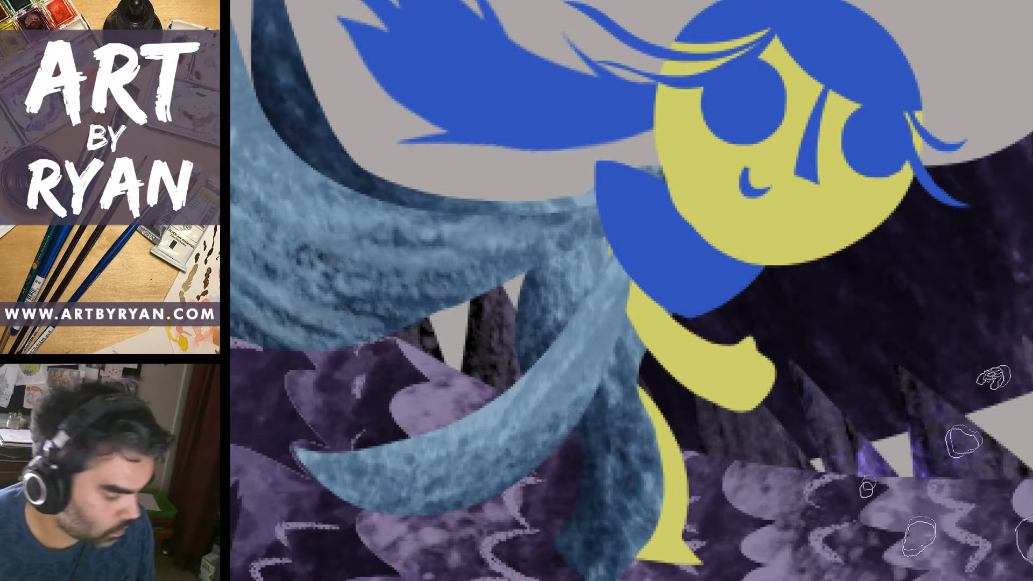
Paint the yellow forward arm with textured blue strokes, darker near the shoulder and lighter toward the hand.
mouse_move(817, 420)
left_mouse_down()
mouse_move(761, 409)
mouse_move(737, 392)
mouse_move(780, 377)
left_mouse_up()
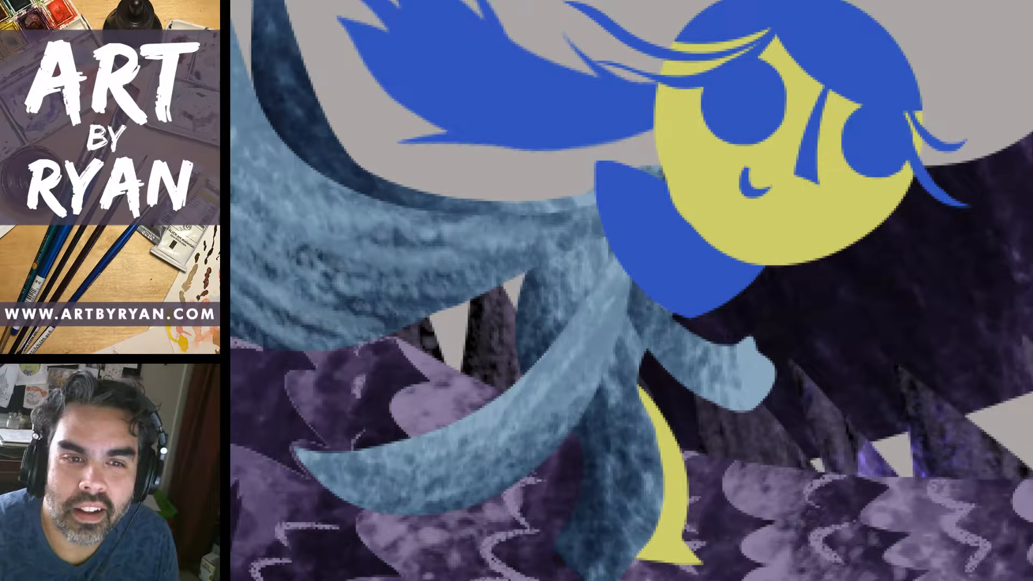
Place the web browser's photo of a dark caped gown over the canvas and enlarge it to examine the costume.
left_click_drag(737, 0, 704, 0)
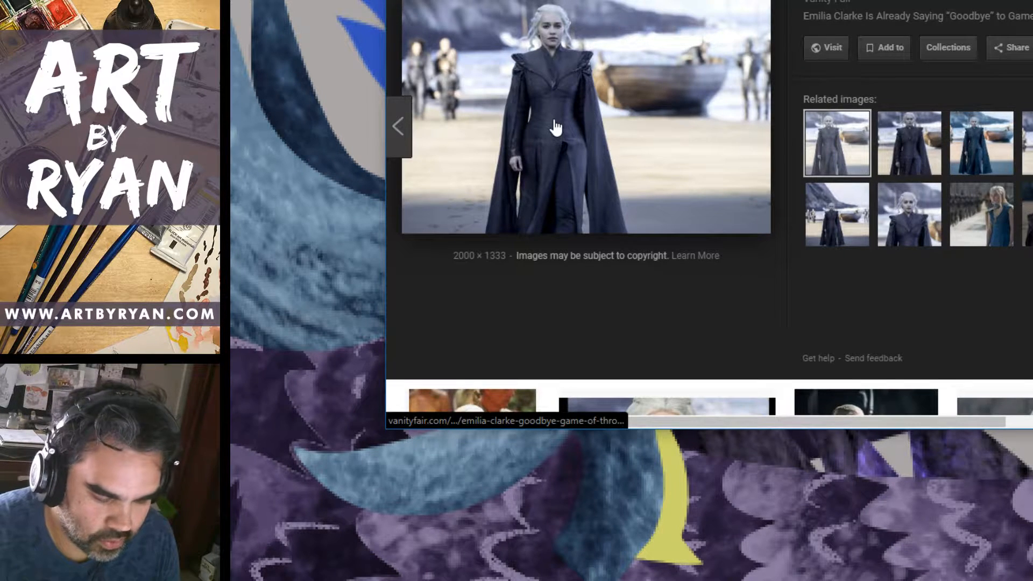
scroll(556, 127, "up", 1)
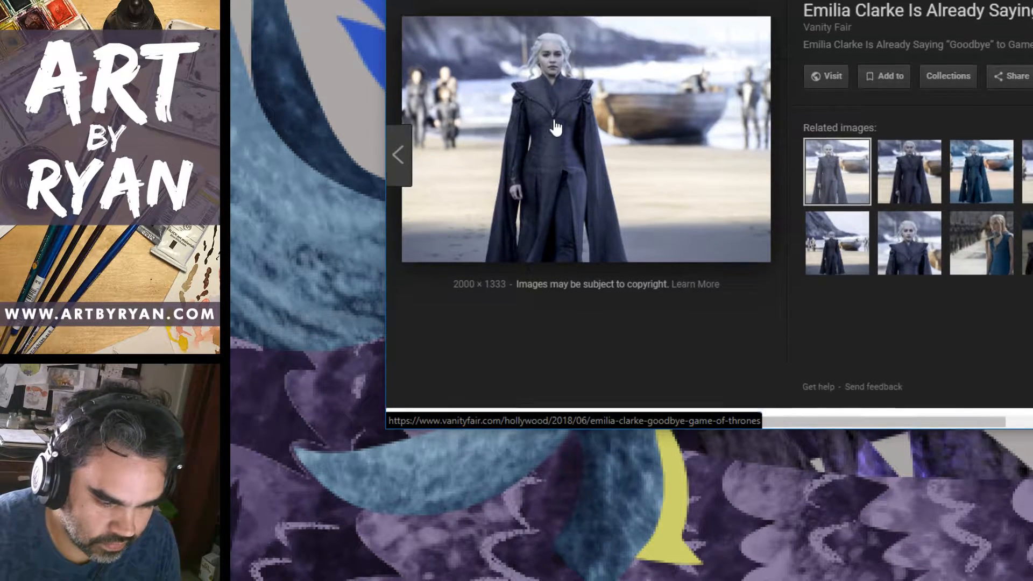
scroll(556, 128, "down", 1)
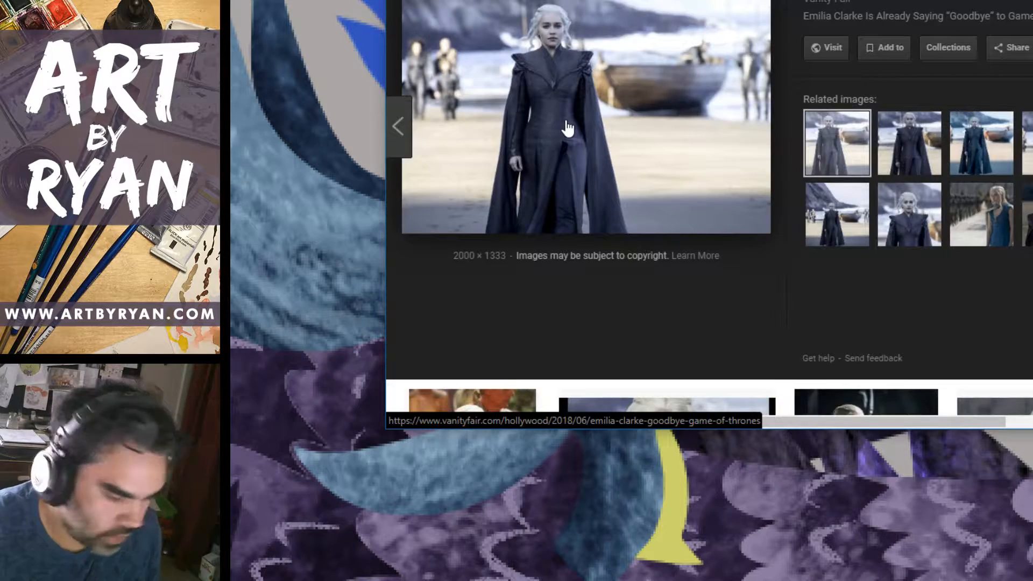
scroll(567, 128, "up", 3)
scroll(569, 128, "up", 1)
scroll(569, 128, "down", 2)
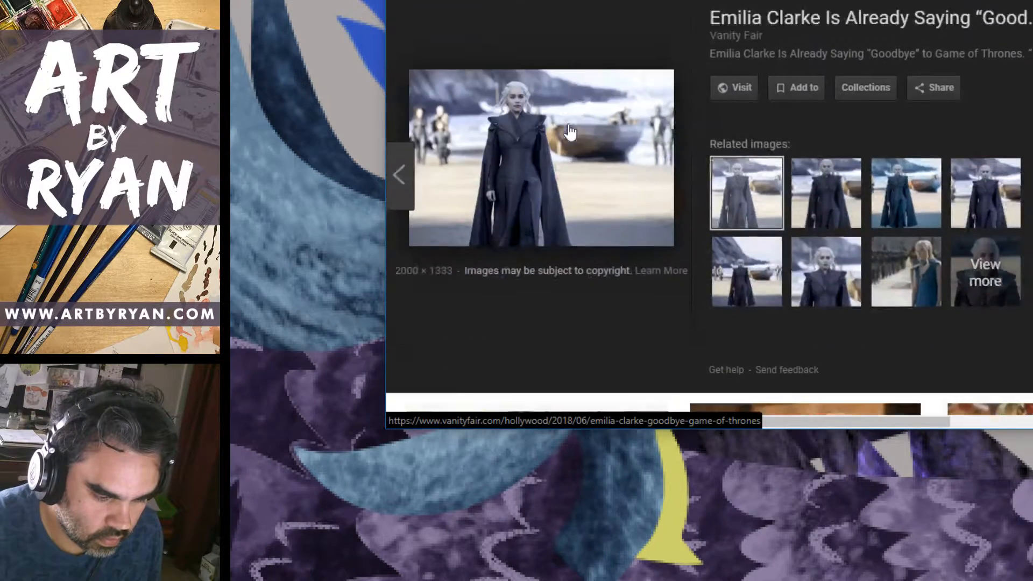
scroll(569, 128, "up", 2)
scroll(579, 129, "down", 2)
scroll(589, 133, "up", 1)
scroll(592, 135, "up", 2)
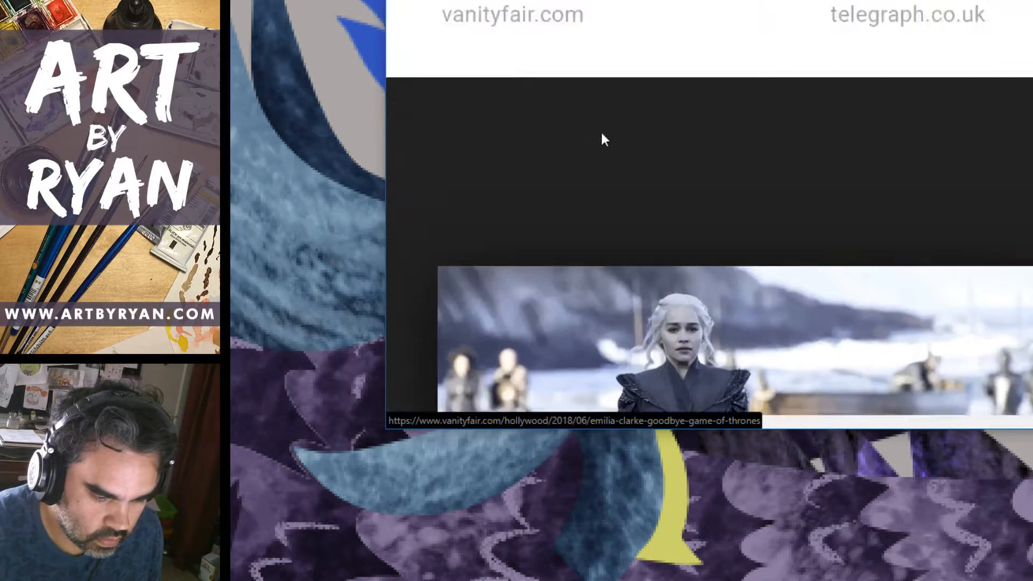
scroll(604, 134, "down", 4)
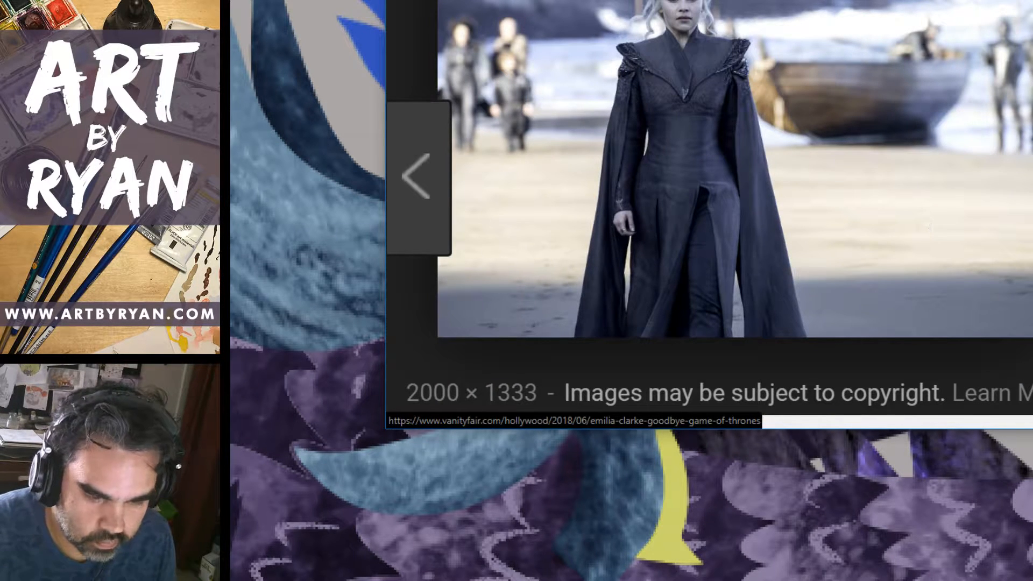
left_click_drag(613, 0, 704, 58)
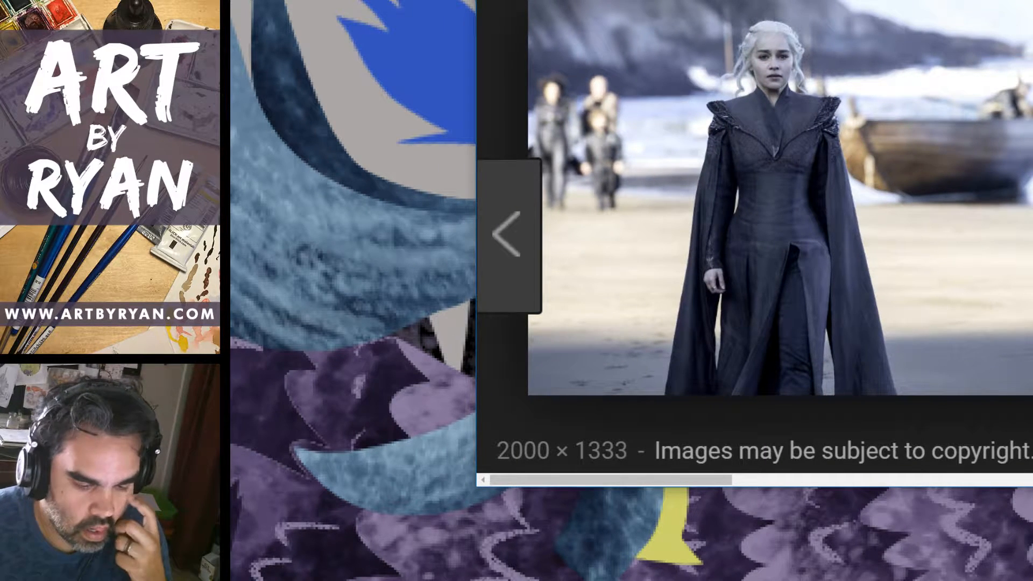
Move the gown reference photo off the canvas and try a darker textured stroke on the character's forward arm.
left_click_drag(704, 1, 1022, 0)
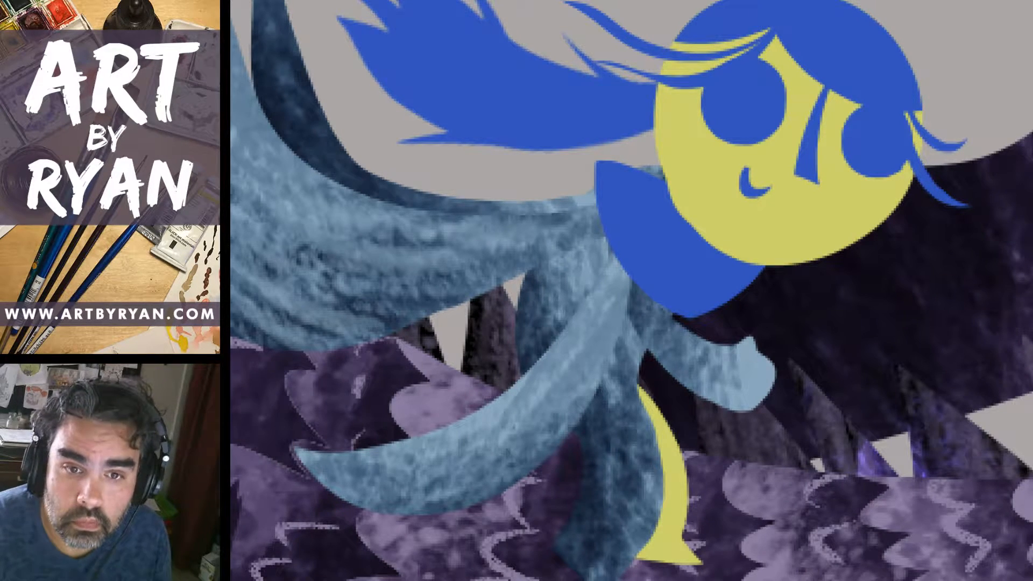
left_click_drag(667, 357, 735, 359)
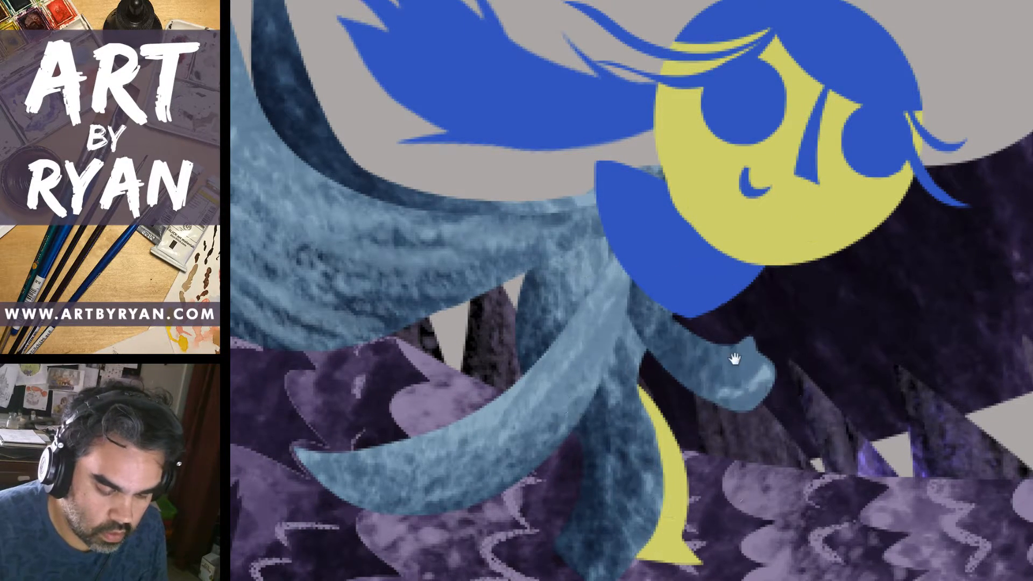
key("ctrl+z")
Set the brush colour to light blue a0c9dc and paint thin highlight lines along the lower blue sleeve drape.
left_click_drag(690, 395, 888, 361)
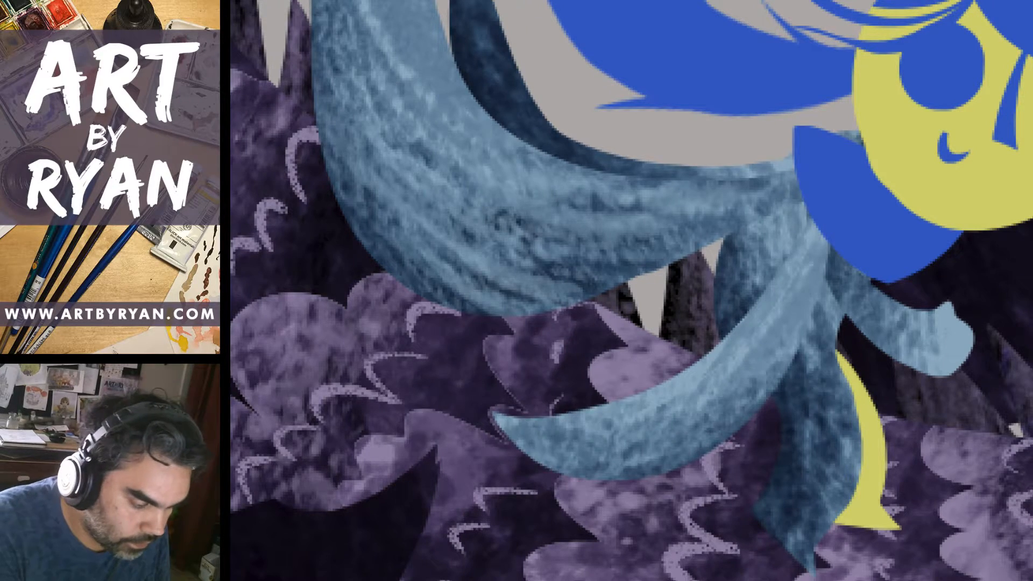
left_click(215, 350)
left_click(782, 218)
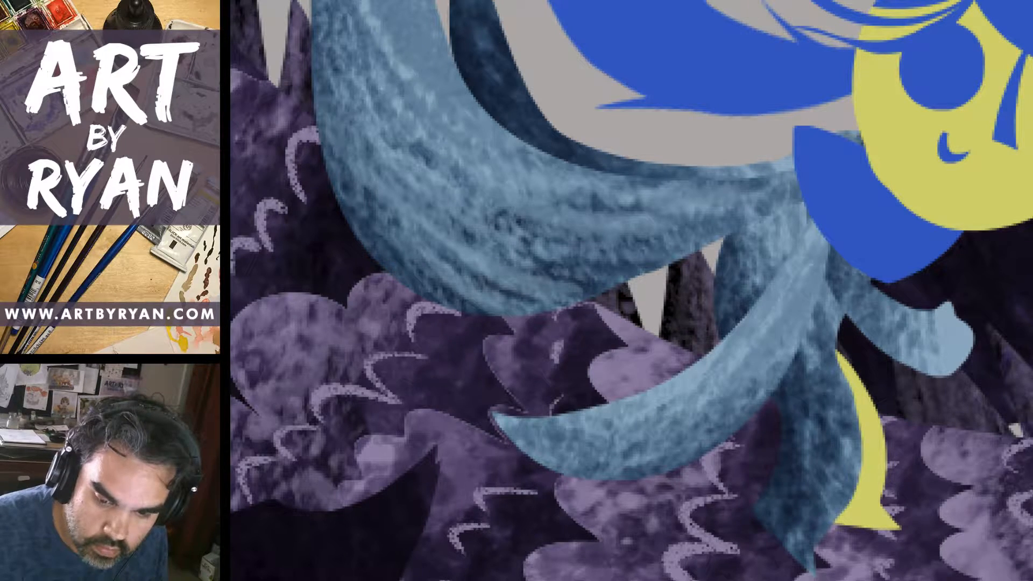
left_click(215, 349)
left_click(466, 226)
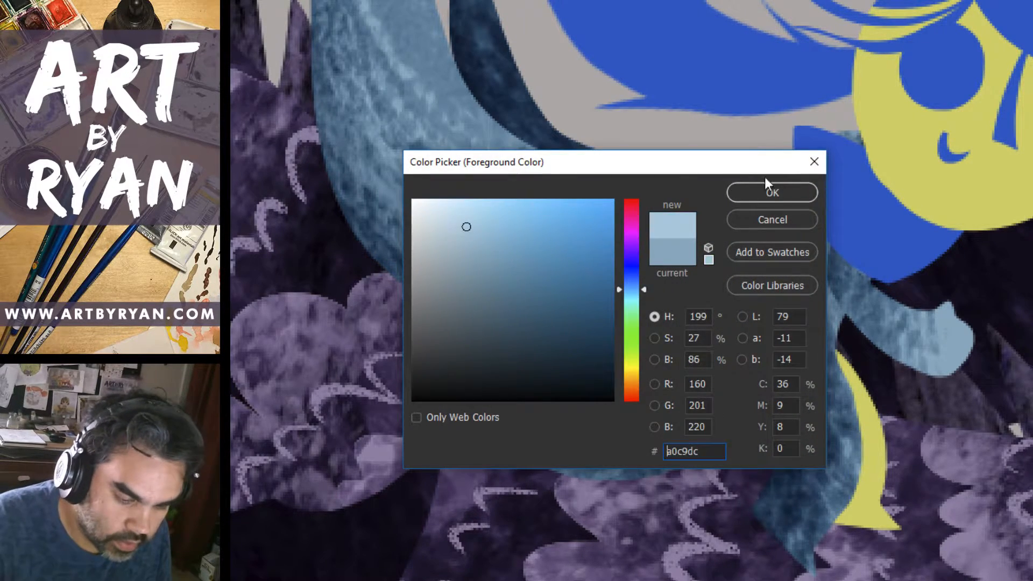
left_click(770, 192)
left_click_drag(796, 318, 602, 477)
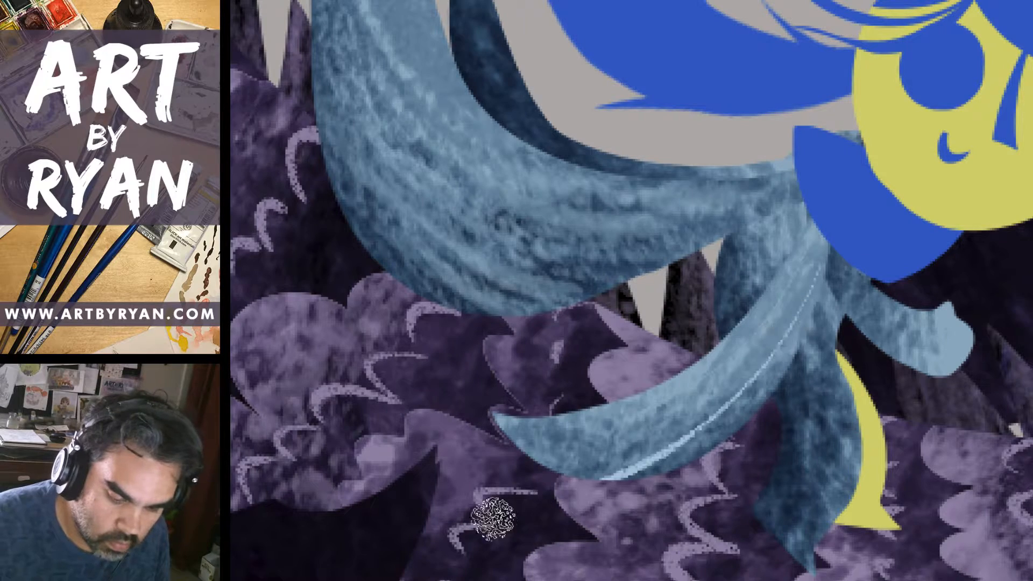
key("ctrl+z")
mouse_move(823, 237)
left_mouse_down()
mouse_move(738, 392)
mouse_move(613, 477)
left_mouse_up()
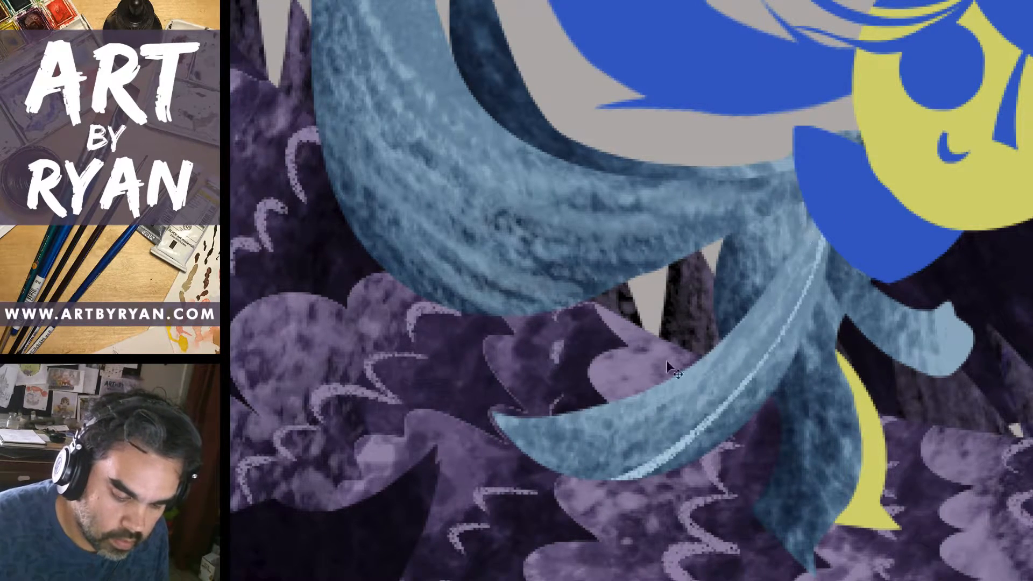
Paint long curved light blue fold lines along the large flowing cape, following its sweep up to the shoulder.
left_click_drag(812, 427, 892, 454)
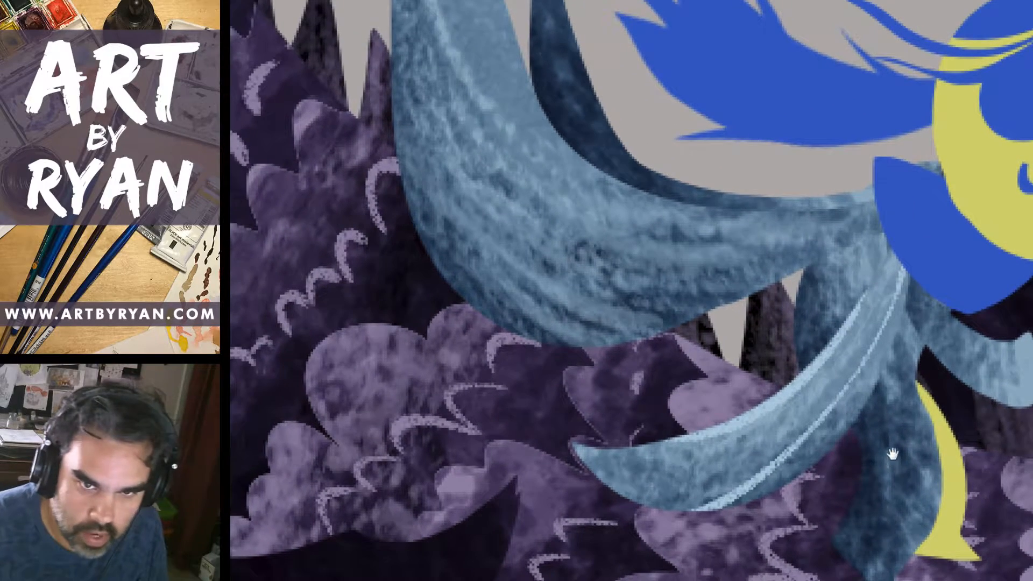
left_click_drag(887, 404, 796, 485)
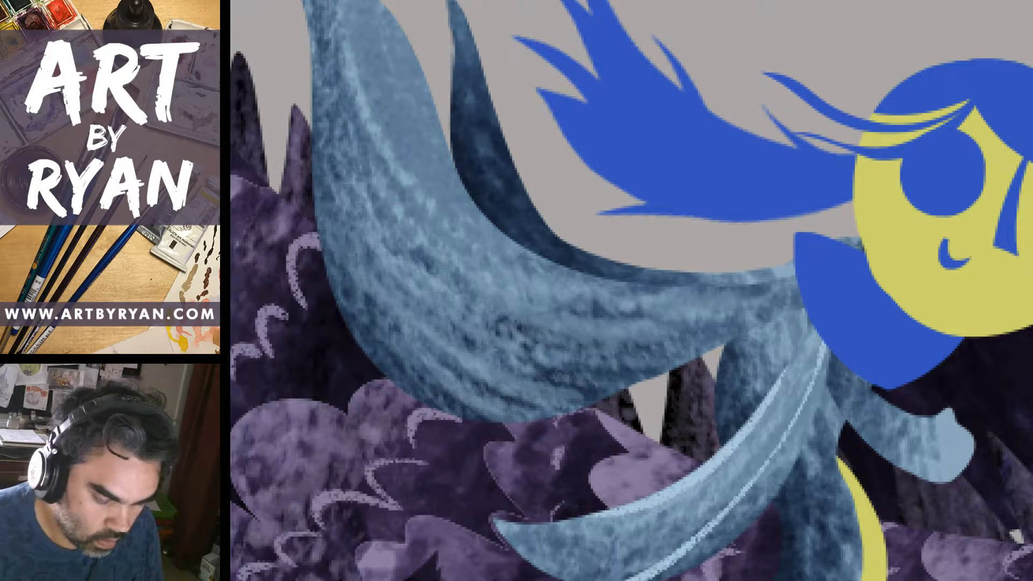
mouse_move(802, 297)
left_mouse_down()
mouse_move(537, 384)
mouse_move(325, 261)
left_mouse_up()
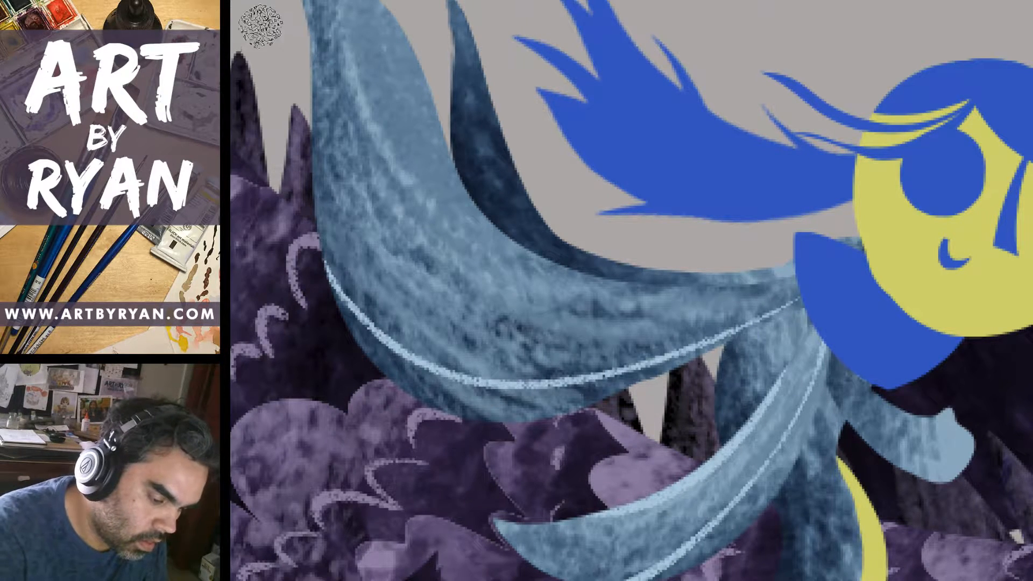
mouse_move(311, 154)
left_mouse_down()
mouse_move(397, 292)
mouse_move(753, 284)
left_mouse_up()
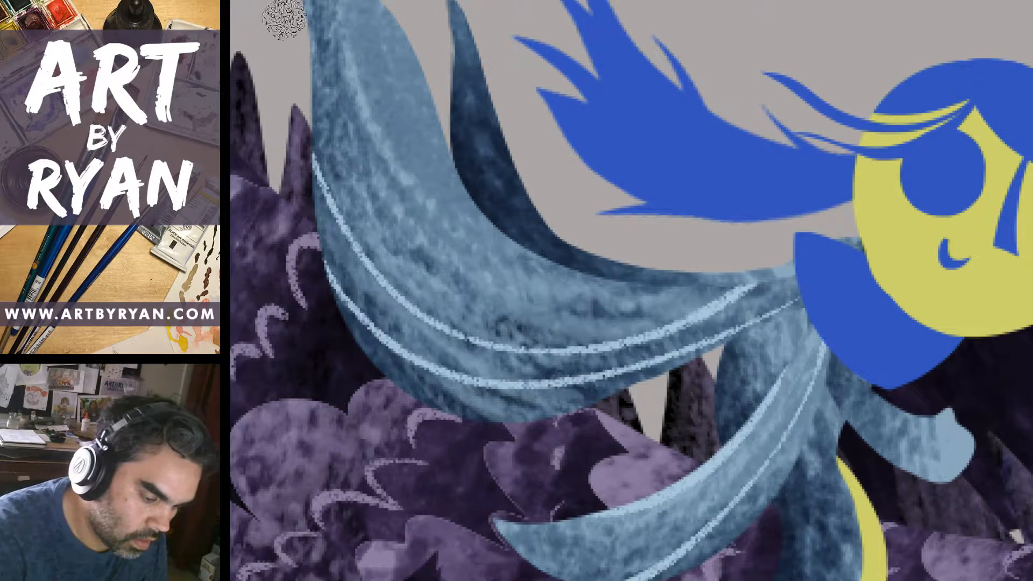
mouse_move(312, 56)
left_mouse_down()
mouse_move(564, 300)
mouse_move(705, 291)
left_mouse_up()
left_click_drag(277, 7, 452, 156)
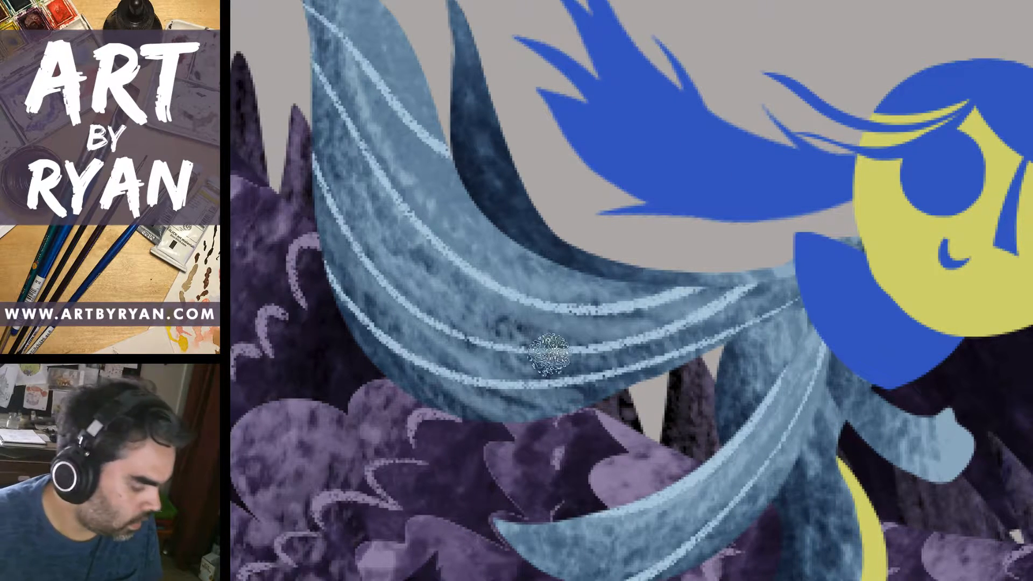
Set the brush colour to medium blue 6496ad and paint thin diagonal fold lines across the cape's dark inner side.
key("v")
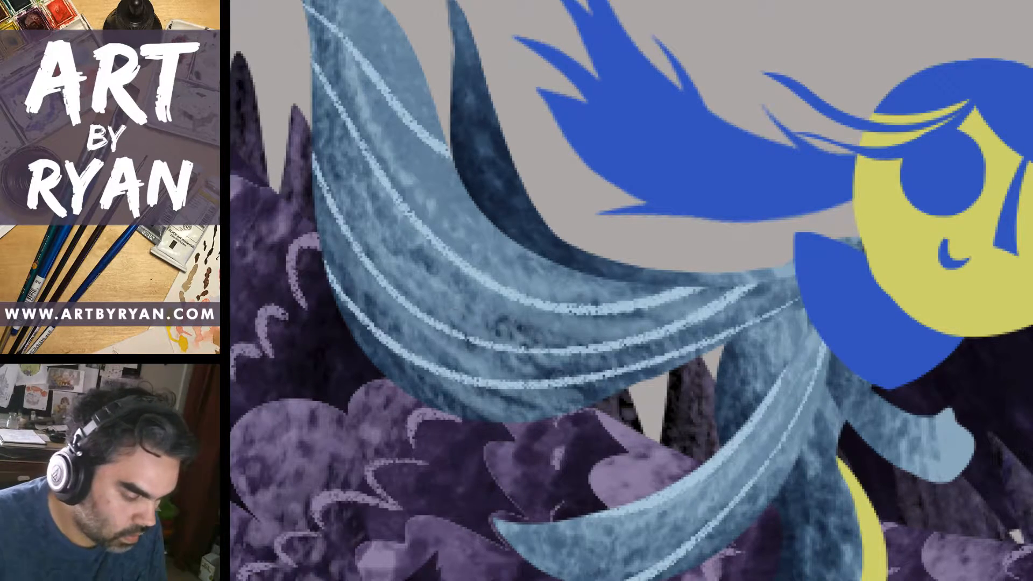
left_click(496, 263)
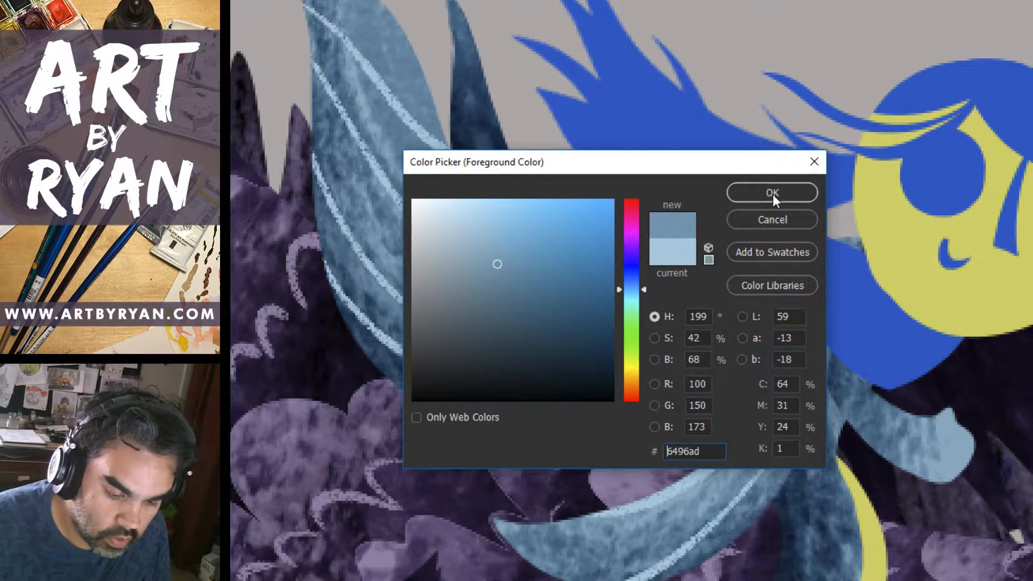
left_click(738, 191)
left_click_drag(454, 20, 469, 193)
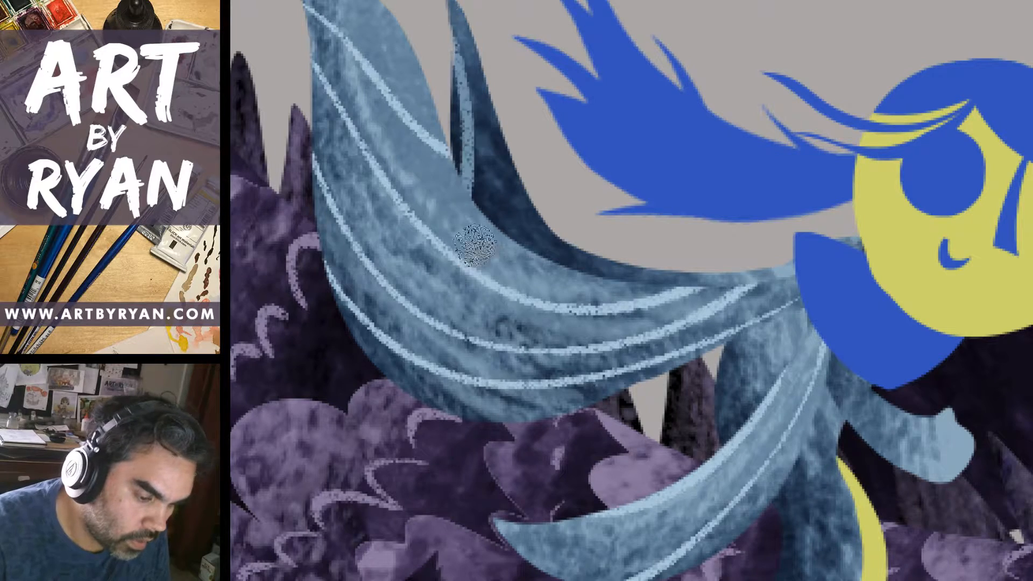
key("ctrl+z")
mouse_move(454, 61)
left_mouse_down()
mouse_move(515, 152)
mouse_move(530, 197)
left_mouse_up()
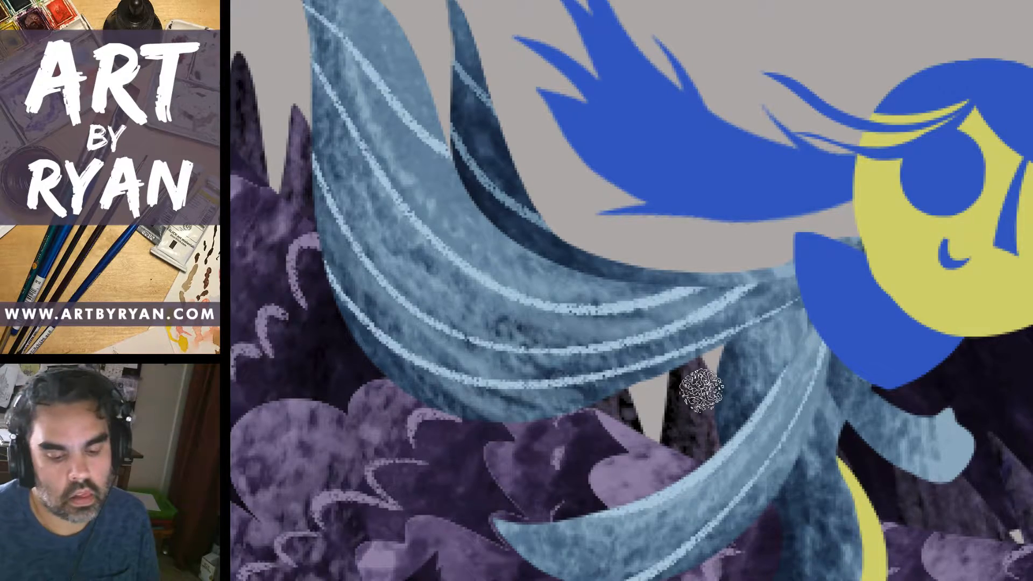
Examine the striped blue costume up close and against the purple dragon and the rest of the illustration.
mouse_move(821, 504)
left_mouse_down()
mouse_move(812, 388)
mouse_move(721, 414)
mouse_move(767, 388)
mouse_move(775, 362)
left_mouse_up()
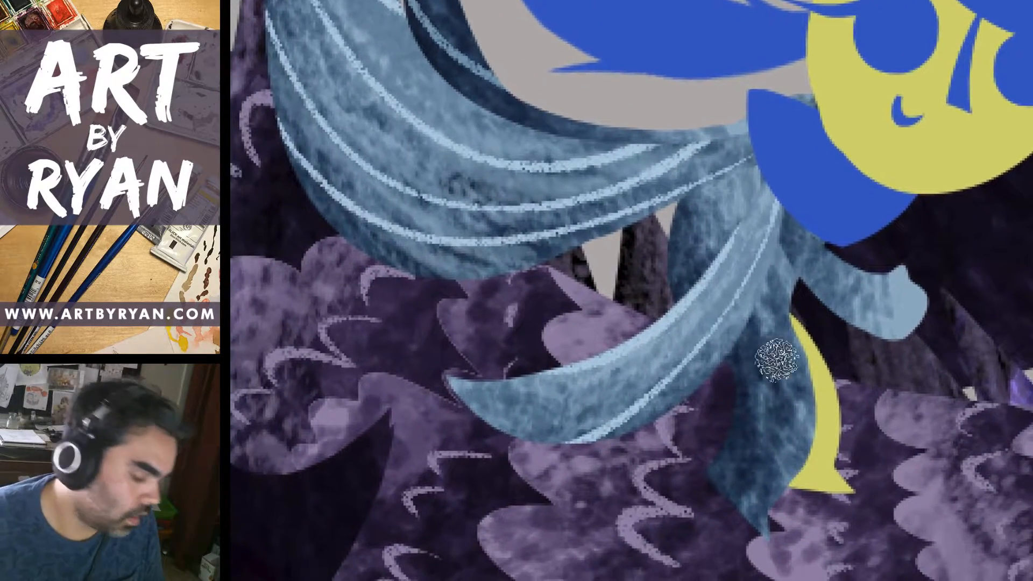
key("ctrl+plus")
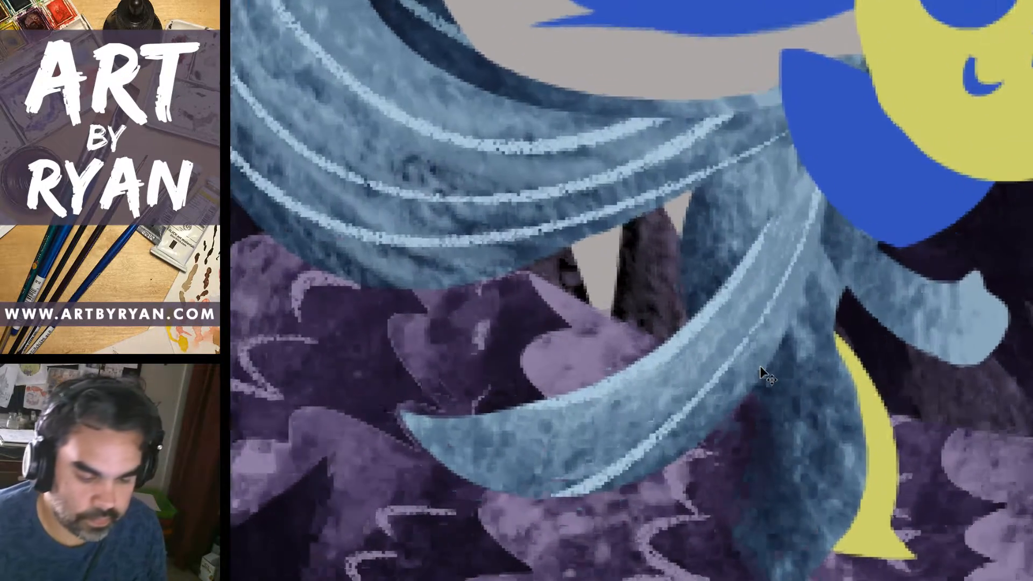
key("ctrl+minus")
key("ctrl+minus")
key("ctrl+minus")
key("ctrl+minus")
key("ctrl+minus")
key("ctrl+minus")
key("ctrl+minus")
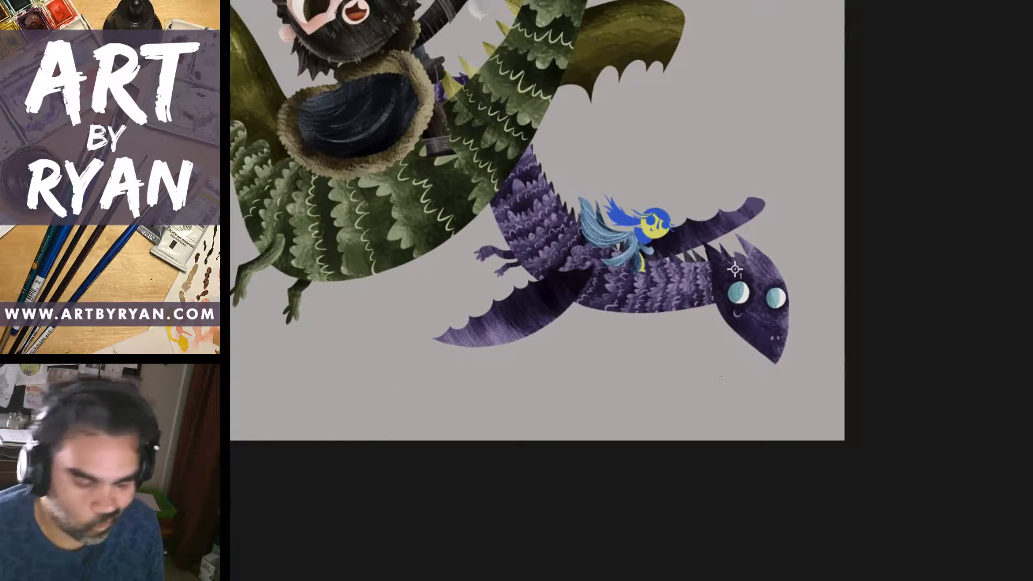
left_click_drag(721, 378, 811, 422)
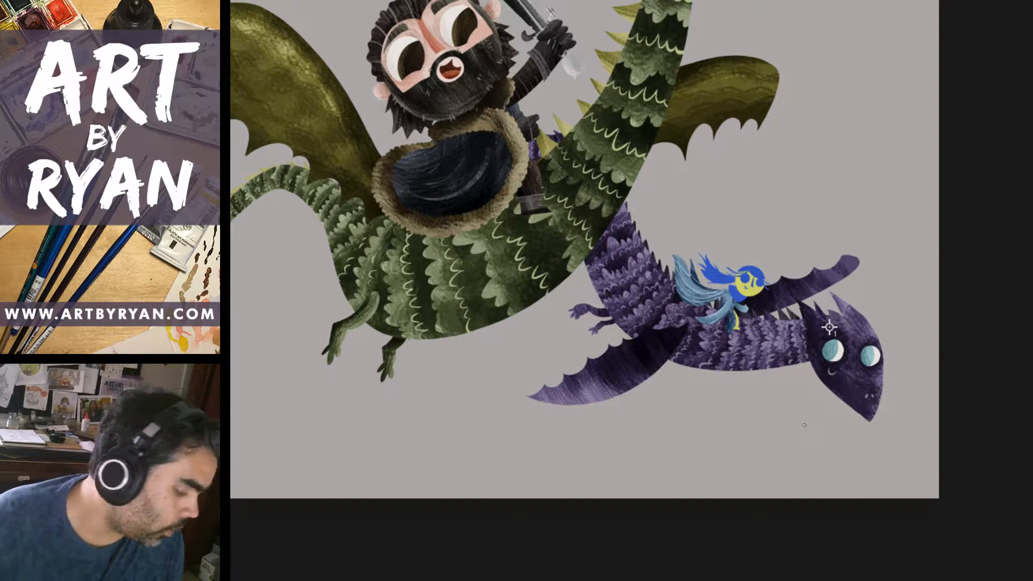
key("ctrl+plus")
key("ctrl+plus")
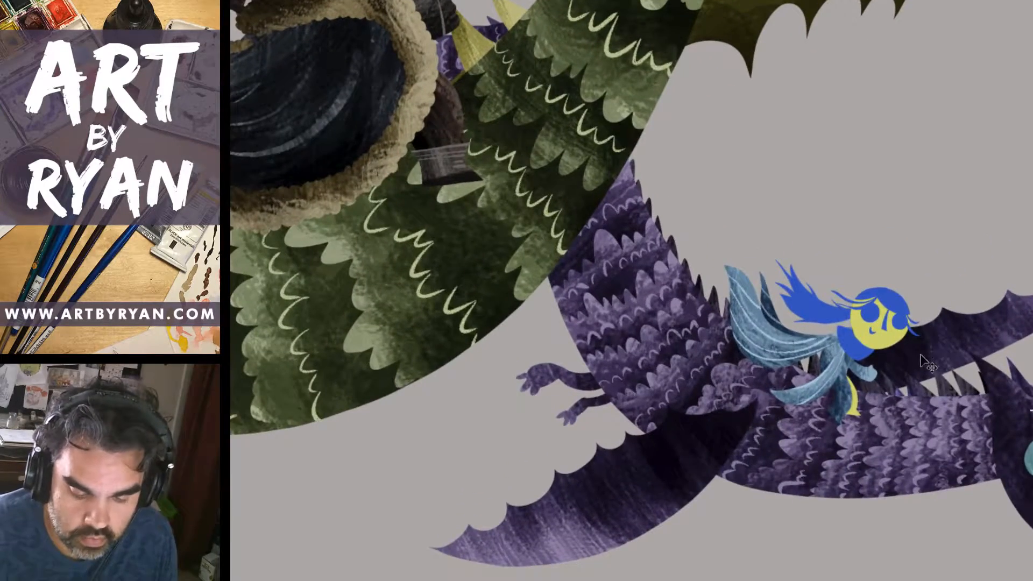
key("ctrl+plus")
left_click_drag(938, 362, 595, 208)
key("ctrl+plus")
key("ctrl+plus")
left_click_drag(645, 396, 822, 375)
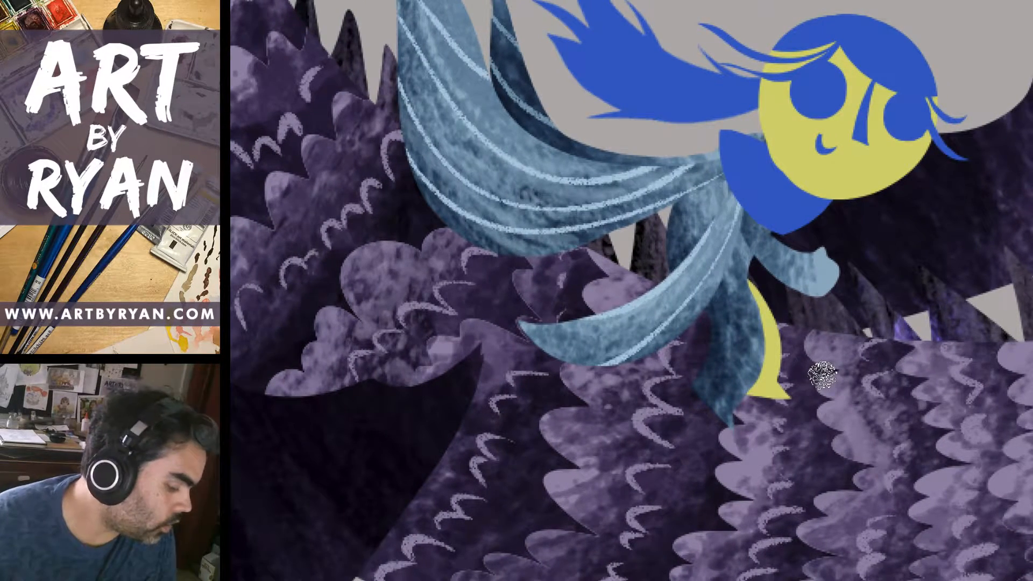
key("ctrl+minus")
key("ctrl+minus")
key("ctrl+minus")
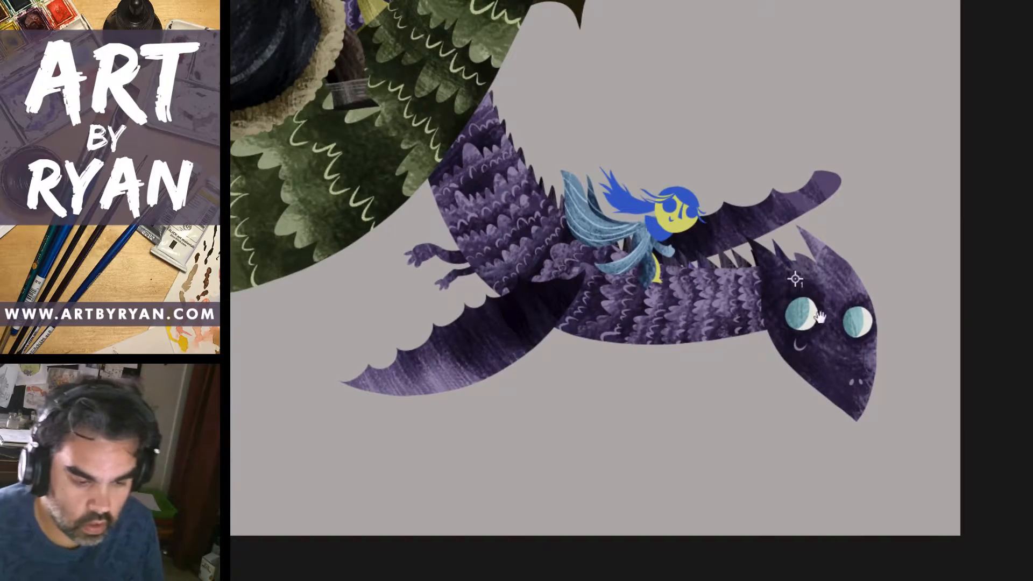
left_click_drag(782, 272, 905, 377)
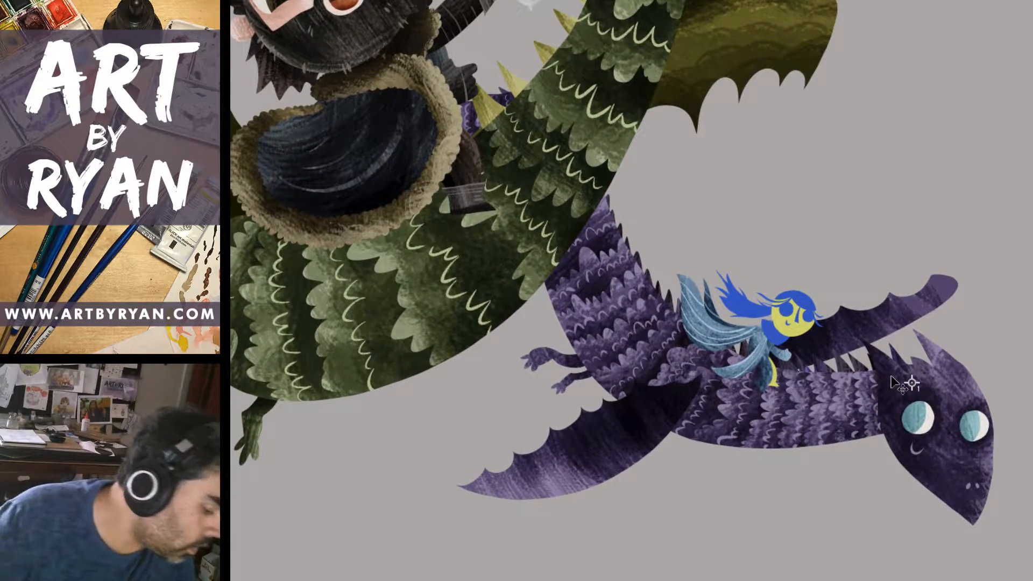
key("ctrl+minus")
mouse_move(742, 282)
left_mouse_down()
mouse_move(765, 283)
mouse_move(773, 298)
mouse_move(732, 319)
left_mouse_up()
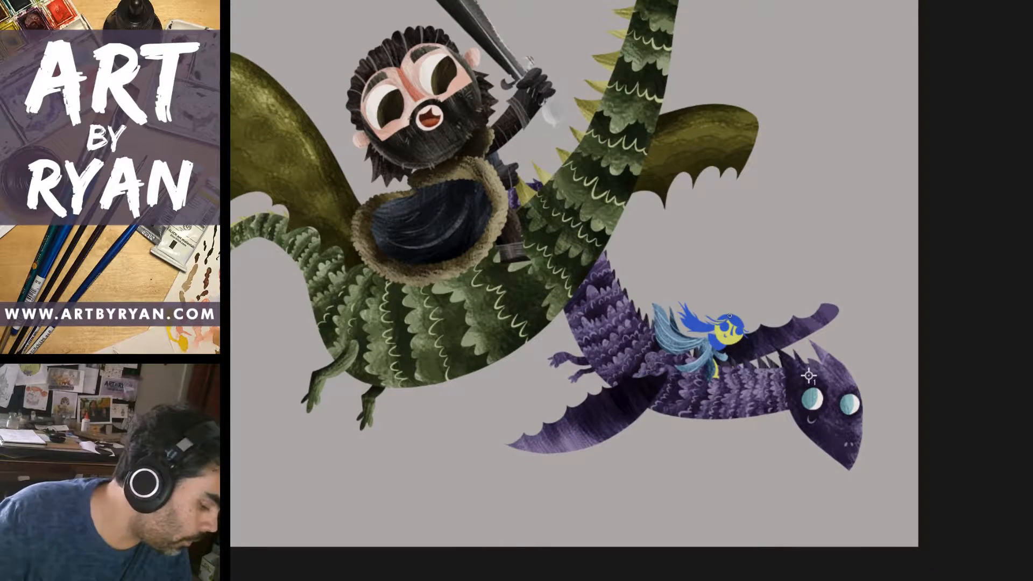
scroll(729, 316, "up", 2)
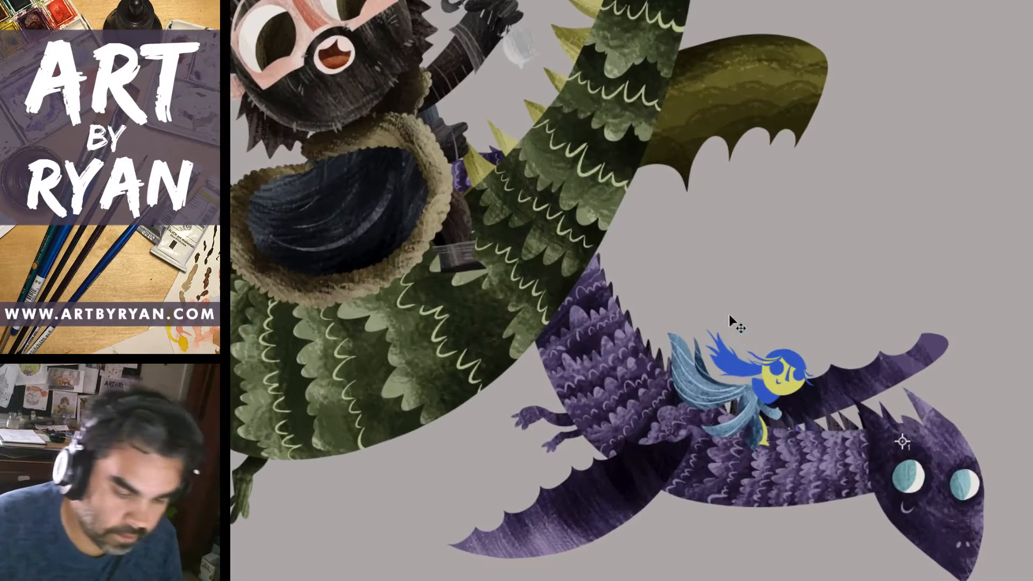
left_click_drag(757, 347, 757, 342)
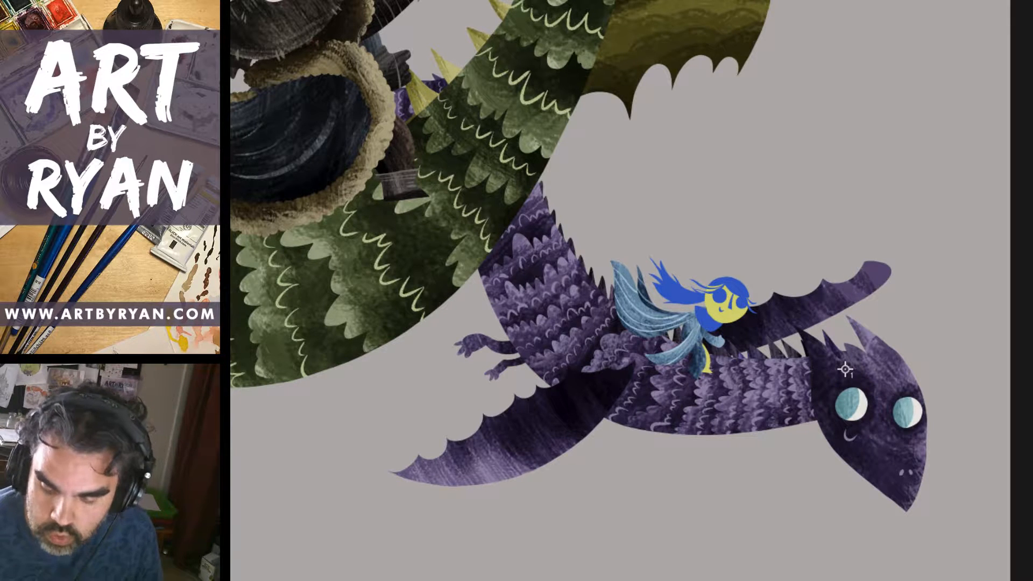
Toggle the purple dragon's visibility to check what is selected, and add a Hue/Saturation adjustment clipped to the dragon.
key("ctrl+comma")
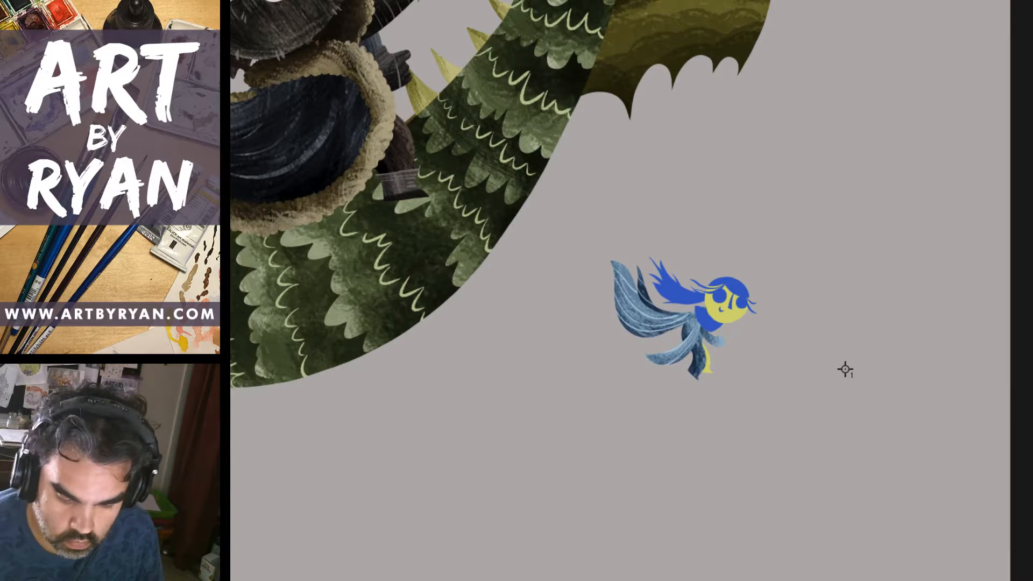
key("ctrl+comma")
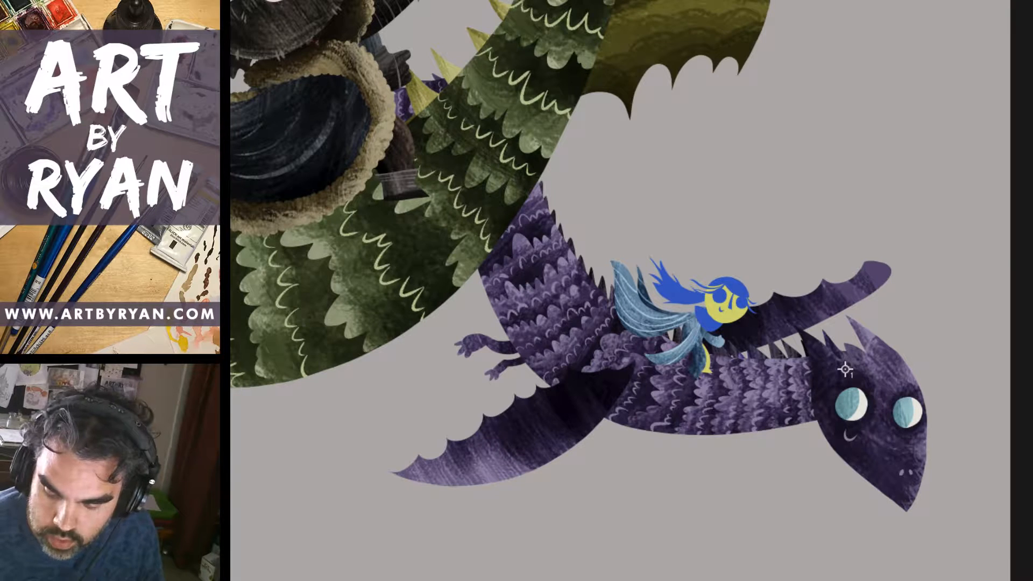
key("ctrl+u")
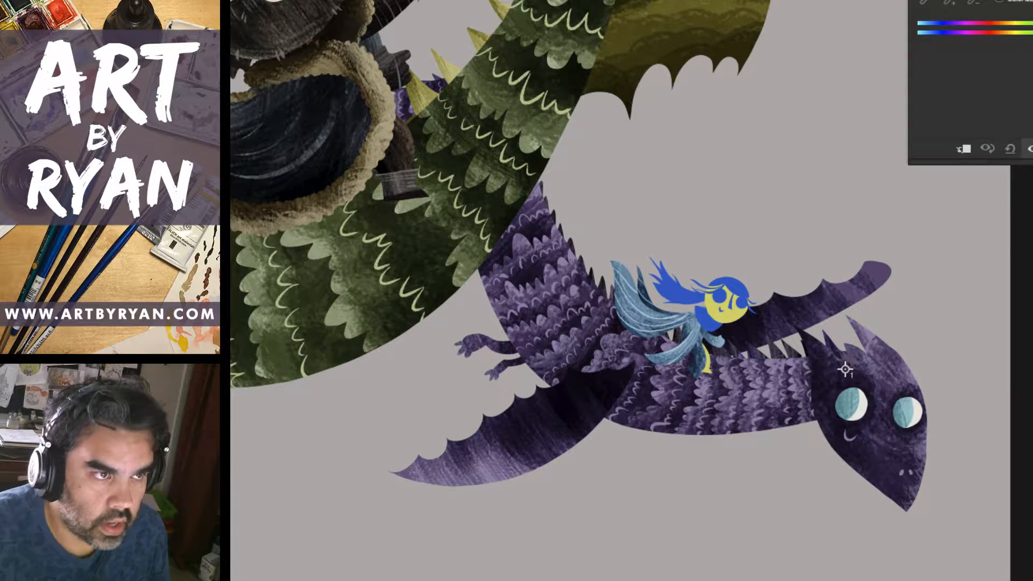
left_click(998, 2)
left_click(999, 2)
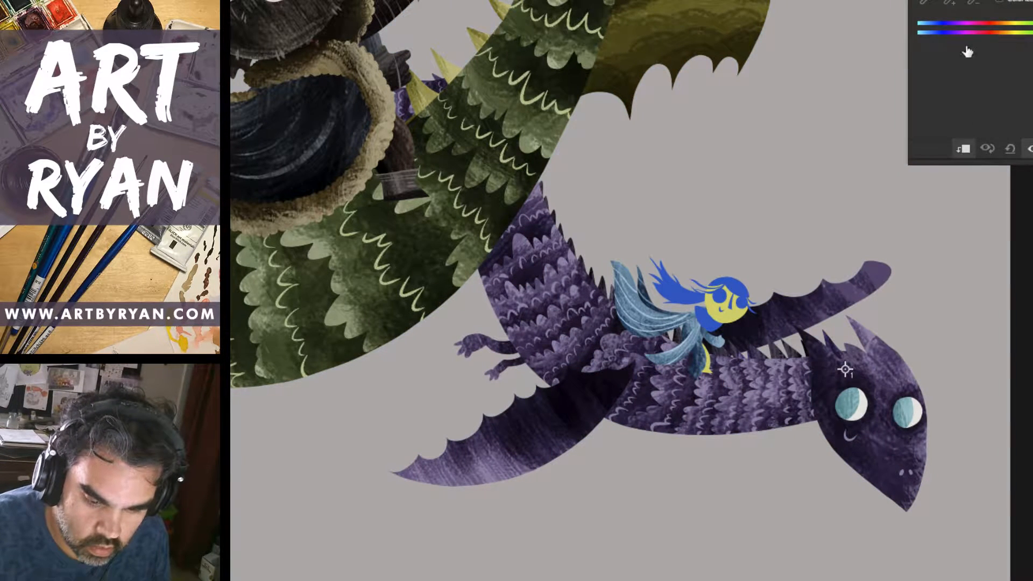
Try colorizing the dragon in blue, magenta and tan, and shift its hue to a dark red without colorizing.
left_click(997, 3)
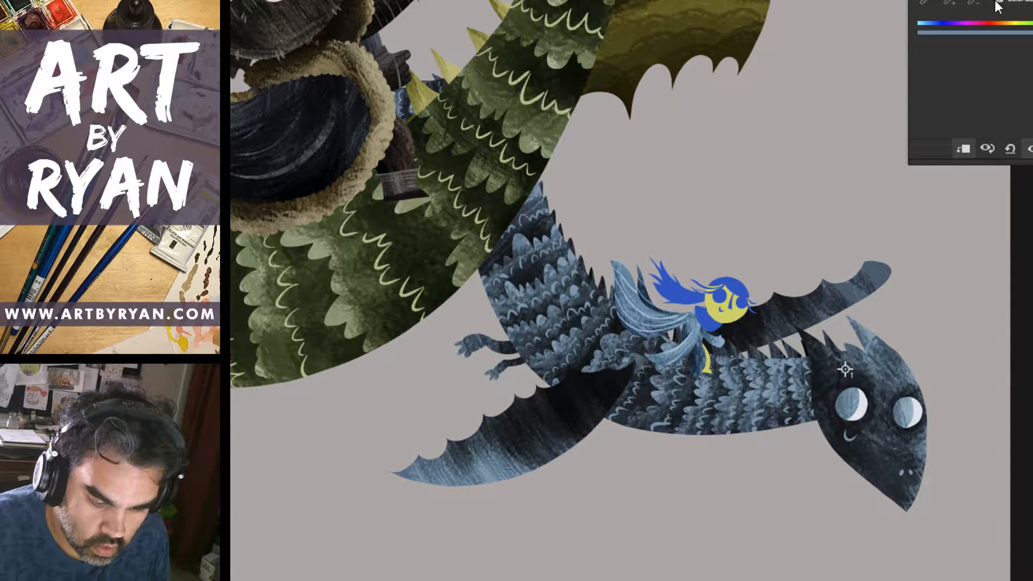
left_click_drag(1001, 0, 1006, 0)
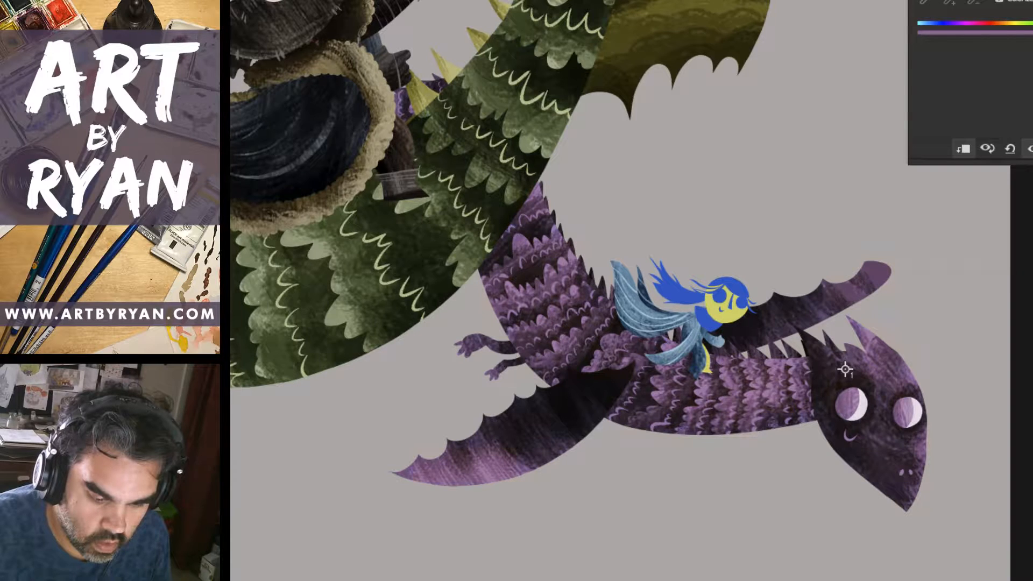
left_click_drag(1030, 0, 992, 0)
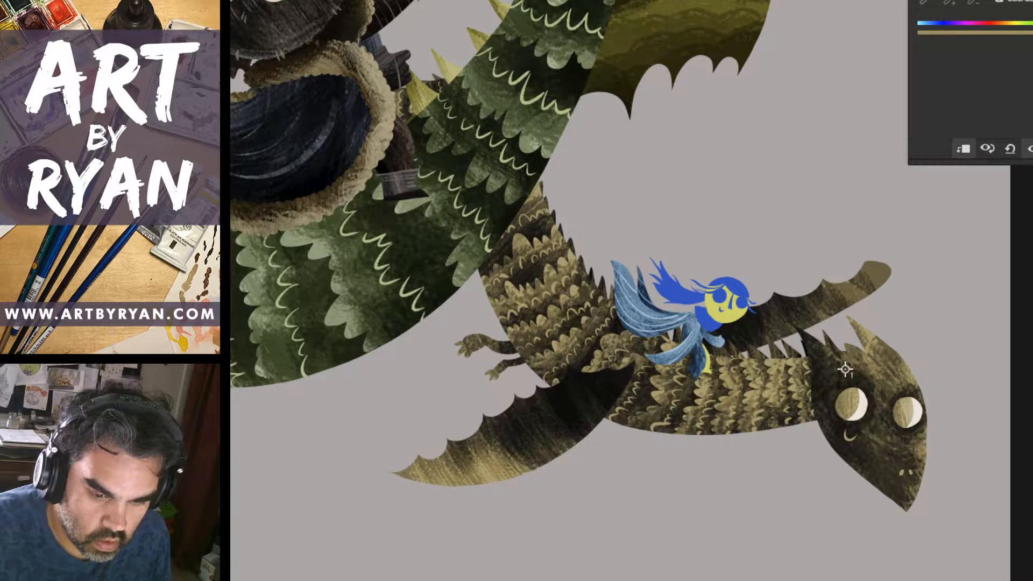
left_click_drag(999, 4, 1024, 0)
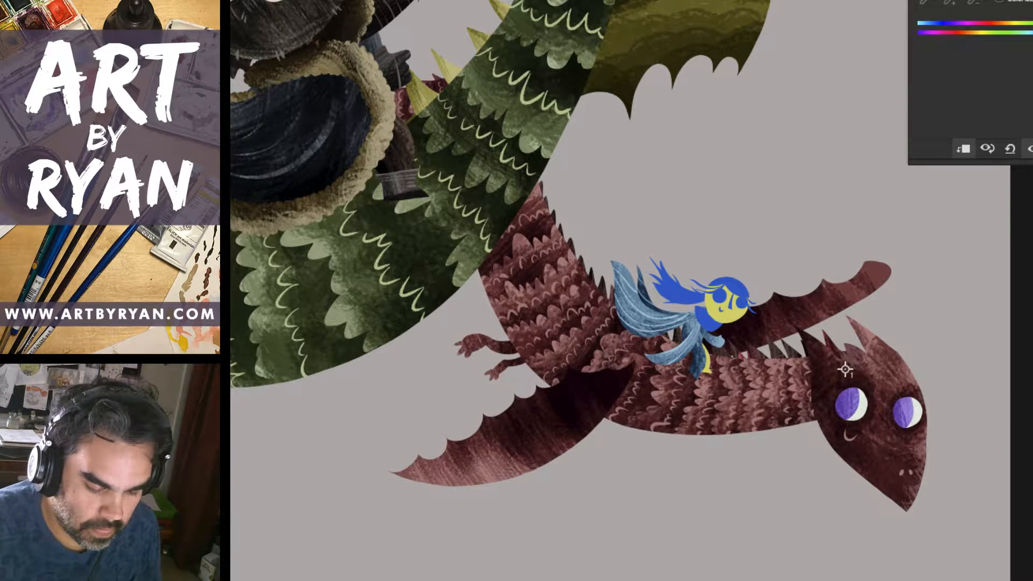
Compare the dragon's dark red recolouring with its original purple by switching the Hue/Saturation adjustment's effect off and on.
left_click(987, 149)
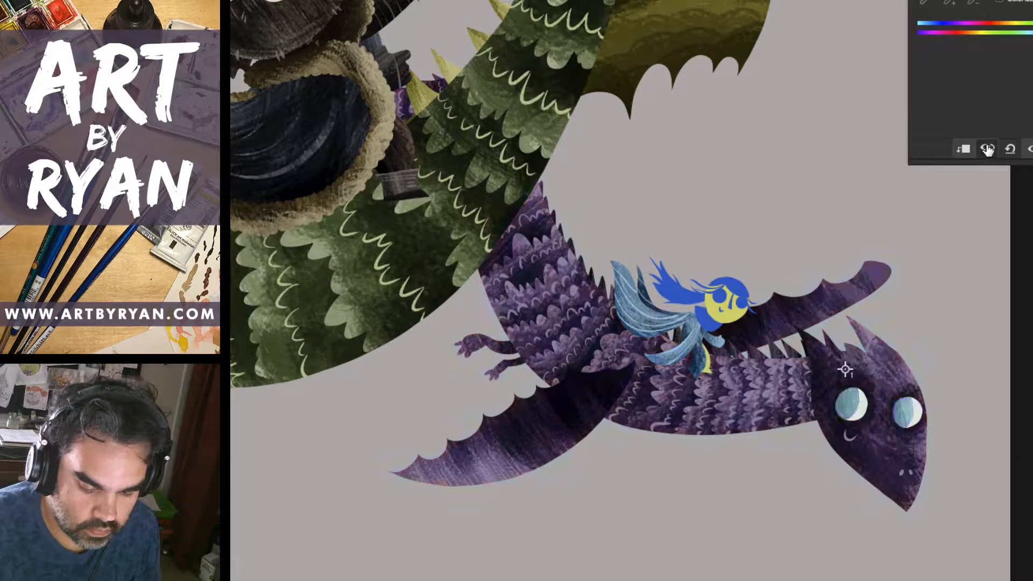
left_click(987, 149)
left_click(987, 149)
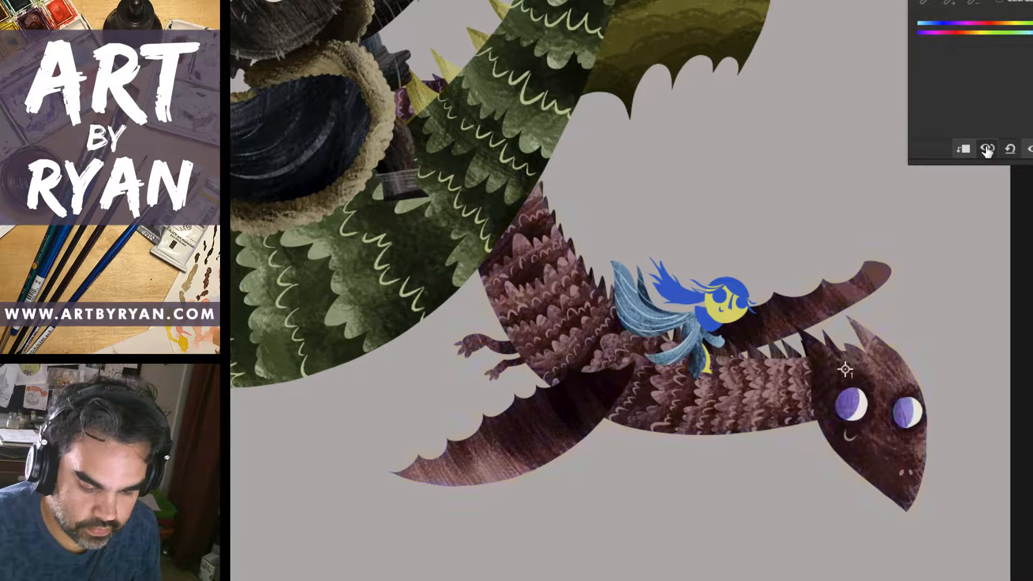
left_click(988, 148)
left_click(987, 149)
left_click(988, 149)
left_click(988, 149)
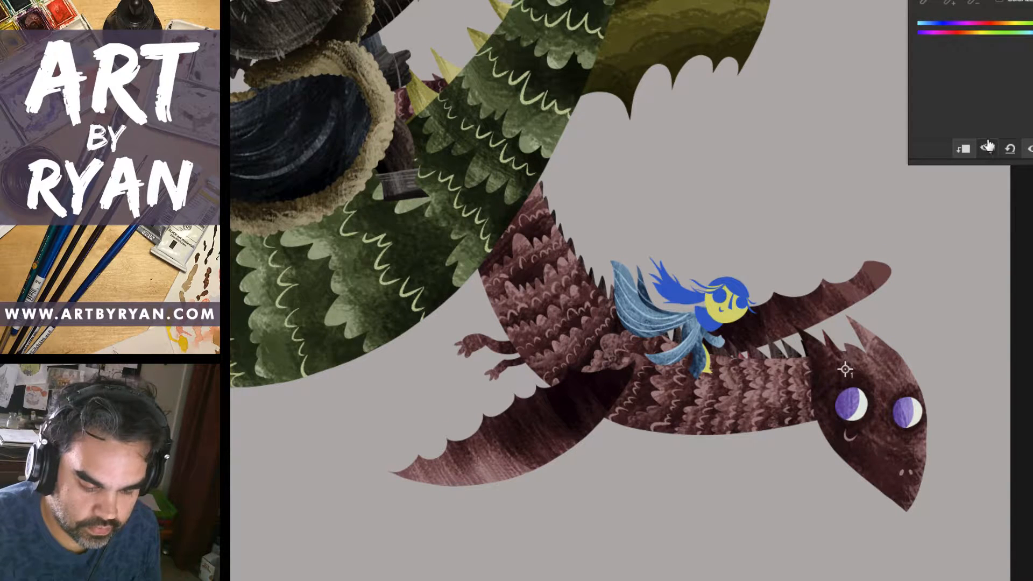
Check the recoloured dragon's values against the original in a grayscale proof view, and darken the dragon with the Hue/Saturation adjustment.
key("ctrl+y")
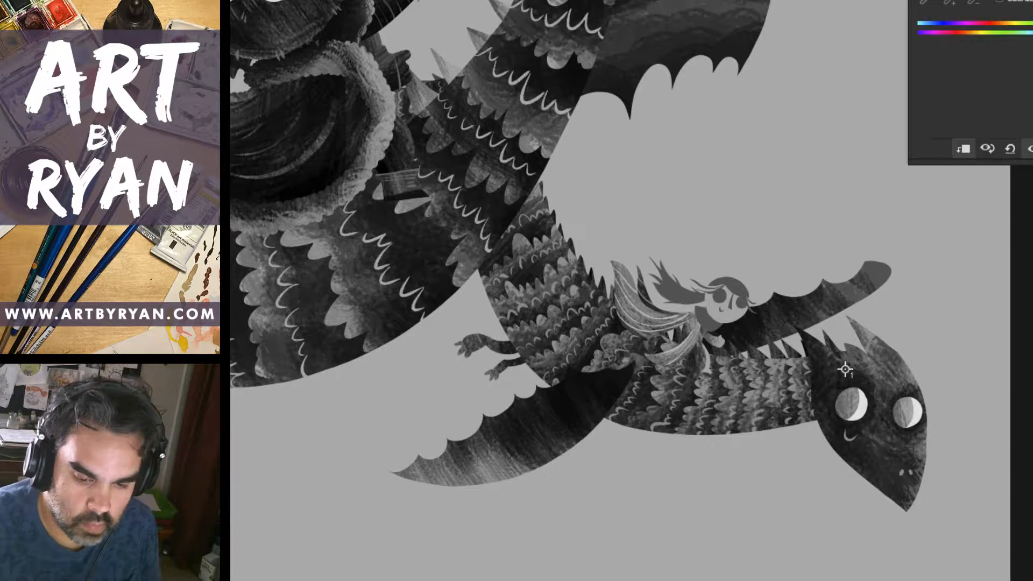
left_click(986, 149)
left_click(987, 149)
left_click(986, 149)
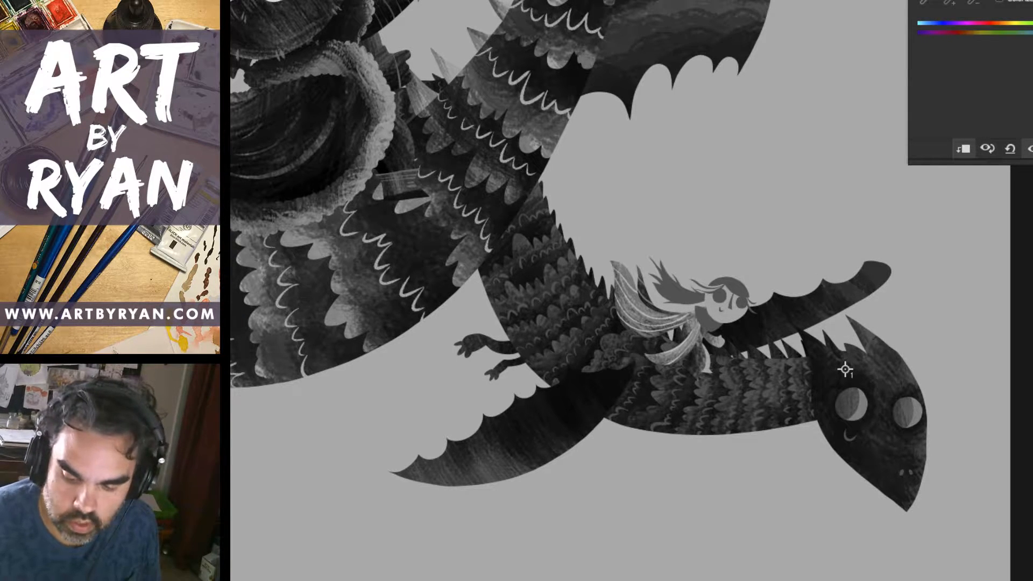
key("ctrl+y")
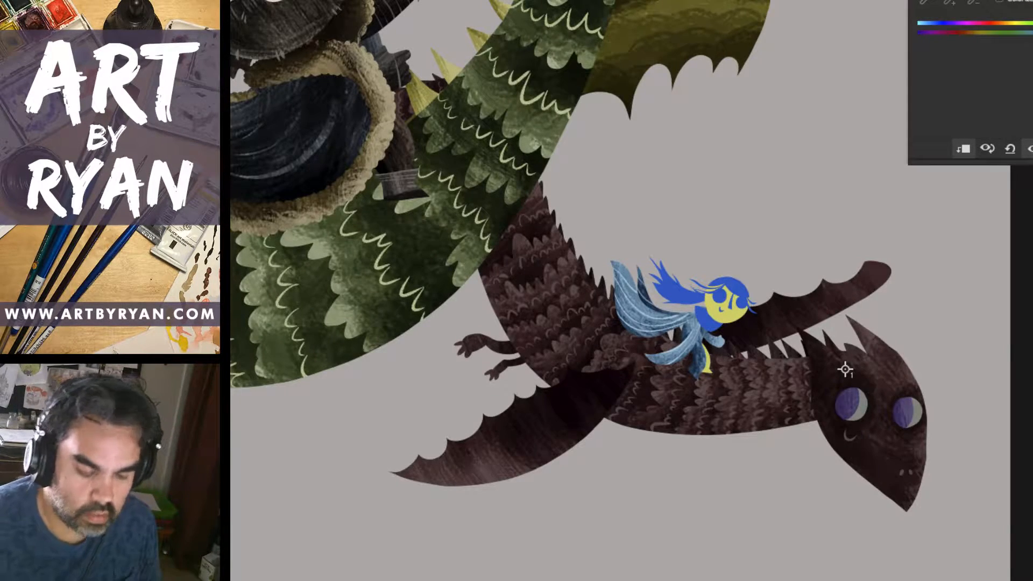
Compare the darkened reddish-brown dragon with the original purple one beside the green dragon and its rider.
left_click_drag(818, 201, 749, 123)
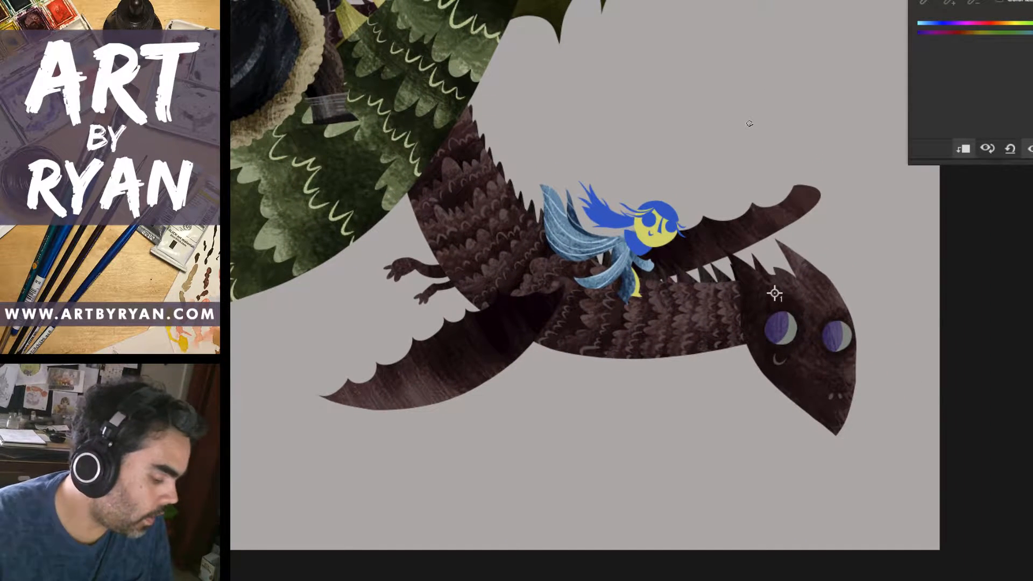
key("ctrl+minus")
left_click_drag(684, 166, 799, 267)
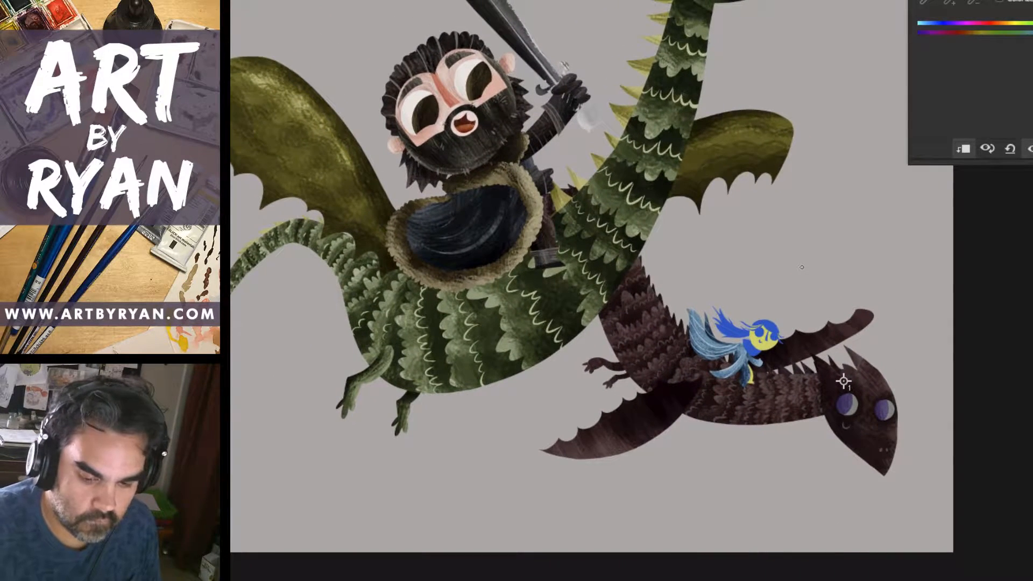
left_click(989, 151)
left_click(989, 150)
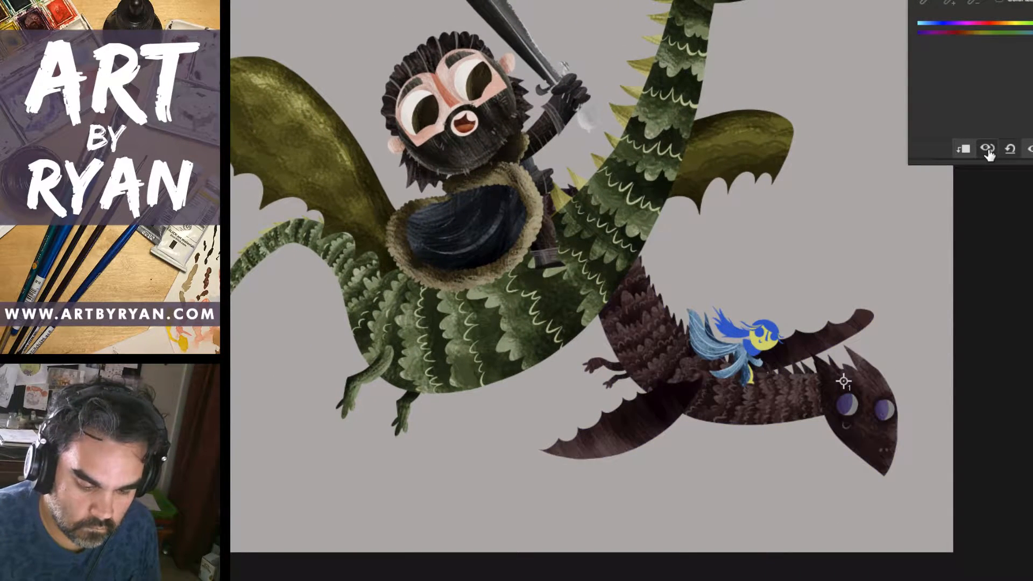
left_click(989, 150)
left_click(991, 150)
left_click(990, 151)
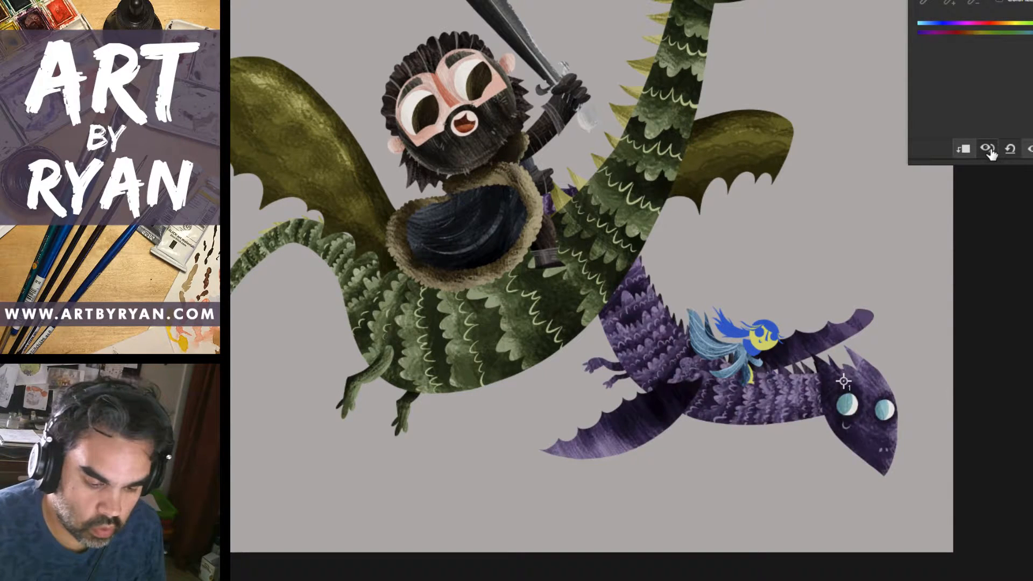
left_click(989, 151)
left_click(989, 152)
left_click(987, 150)
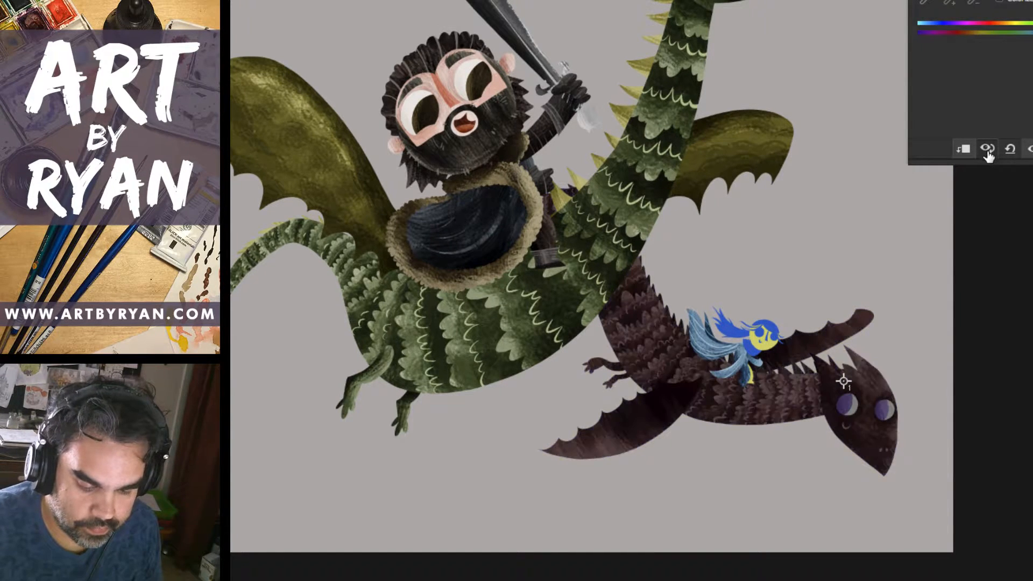
left_click(988, 150)
left_click(987, 149)
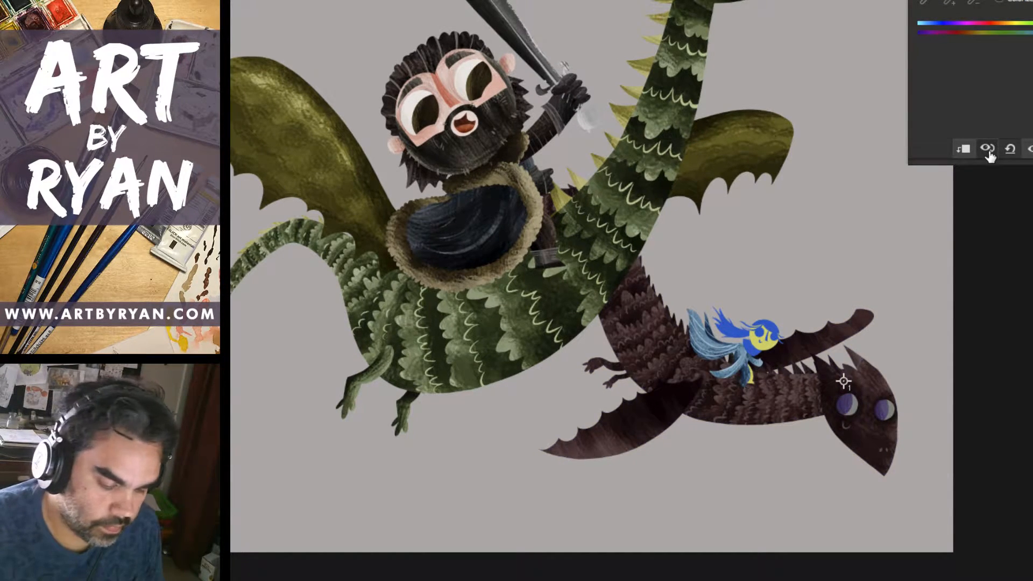
left_click(987, 149)
left_click(988, 150)
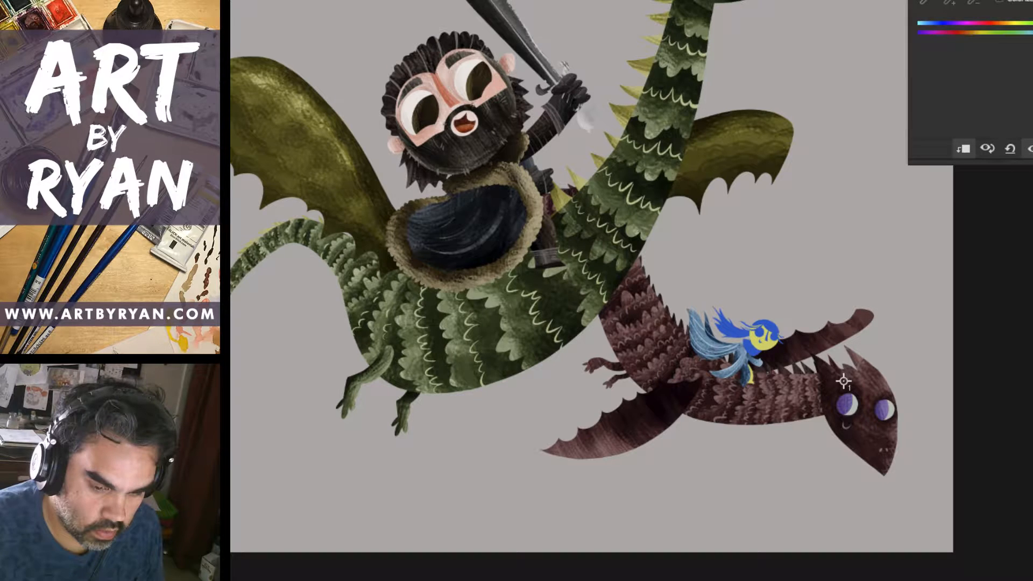
Reset the Hue/Saturation adjustment, try a darker, more muted purple on the dragon, and compare it repeatedly with the original purple.
left_click(1010, 150)
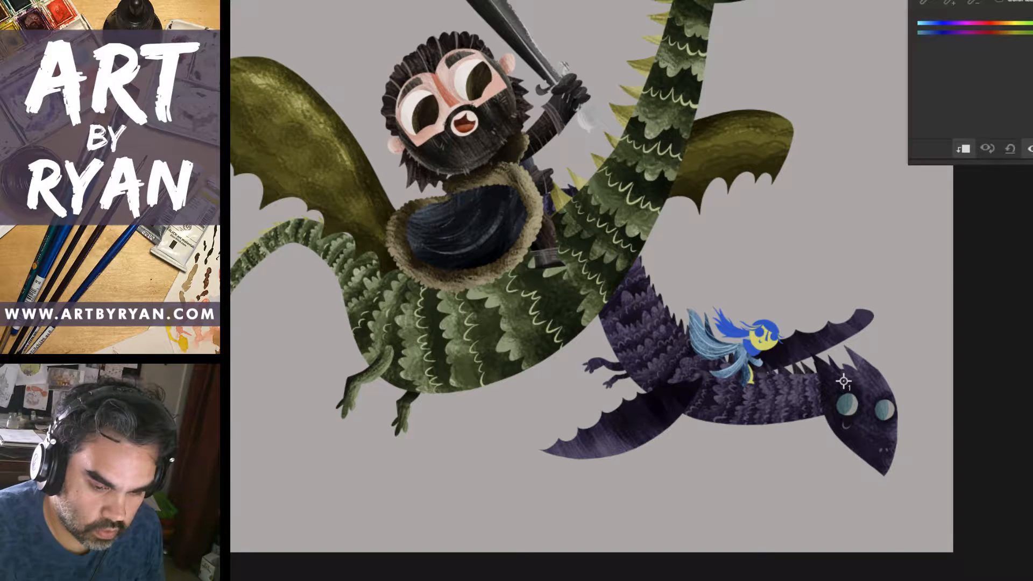
left_click(988, 149)
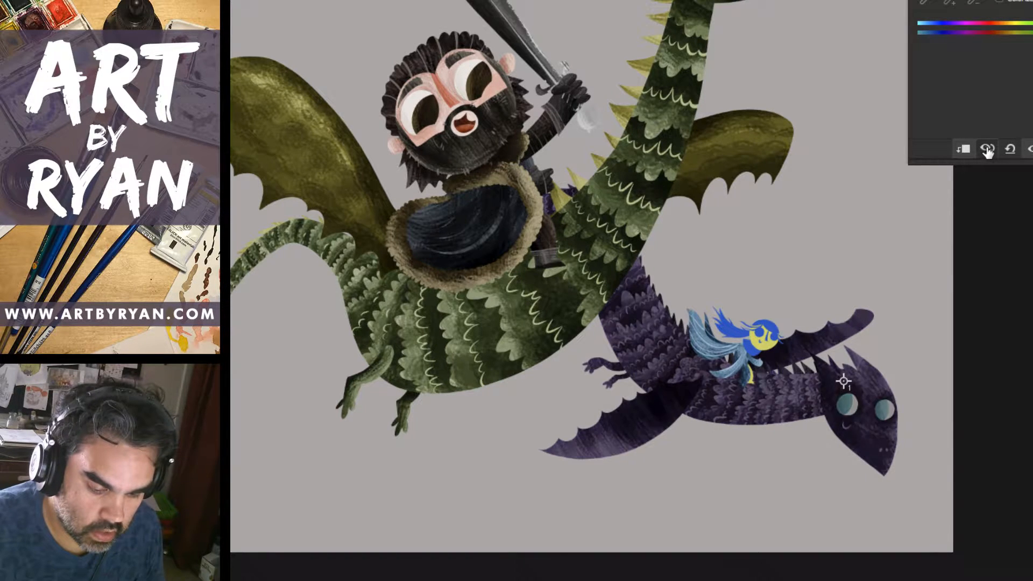
left_click(987, 149)
left_click(988, 149)
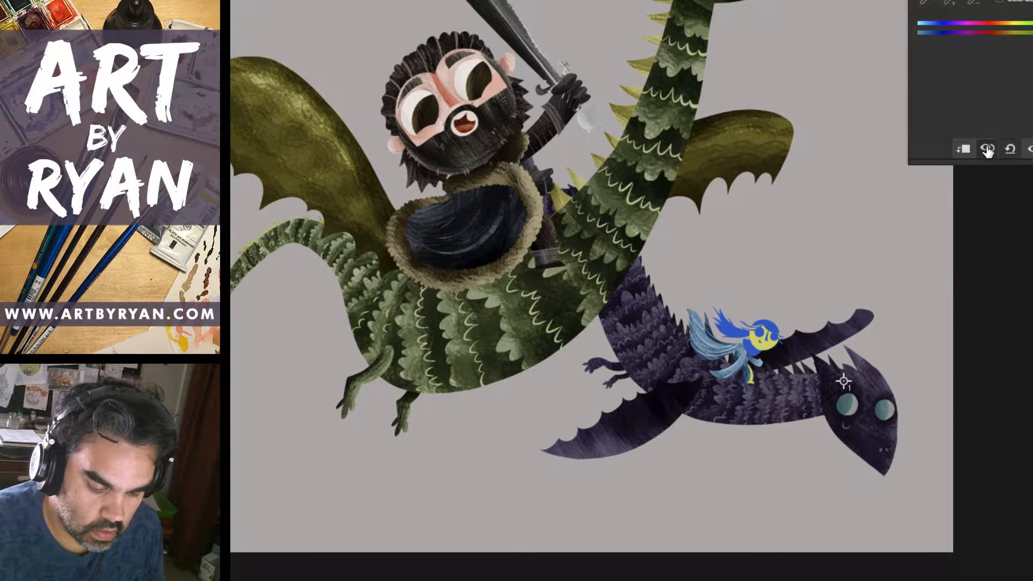
left_click(988, 149)
left_click(987, 149)
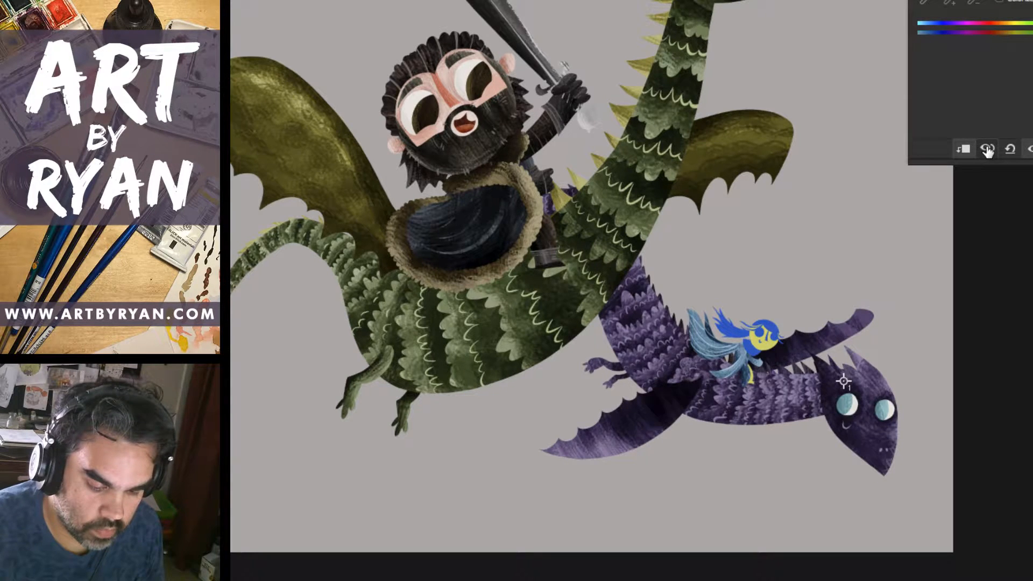
left_click(987, 149)
left_click(987, 149)
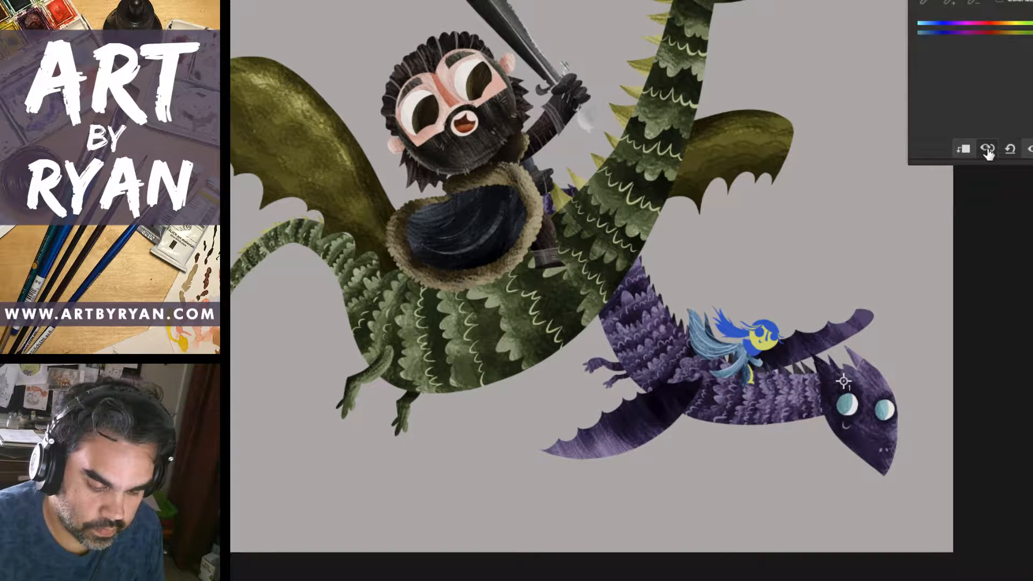
left_click(987, 149)
left_click(987, 149)
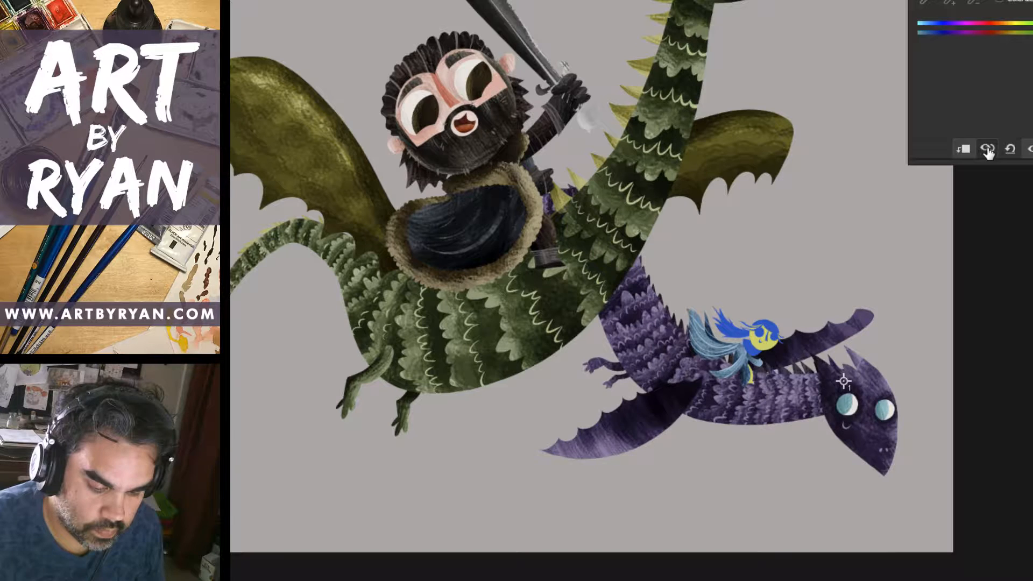
left_click(988, 149)
left_click(987, 149)
left_click(987, 149)
left_click(987, 149)
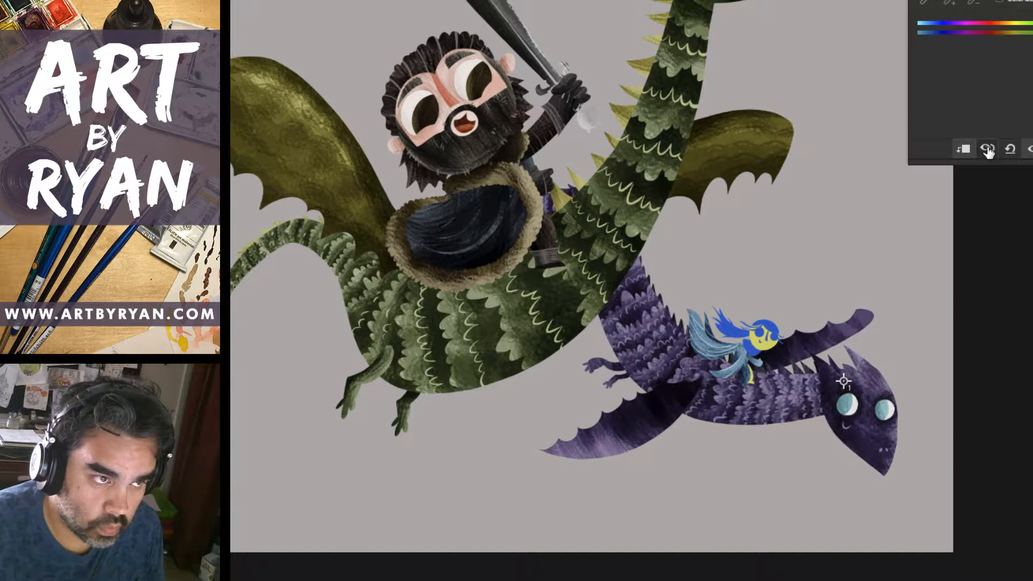
left_click(987, 149)
left_click(988, 149)
left_click(988, 149)
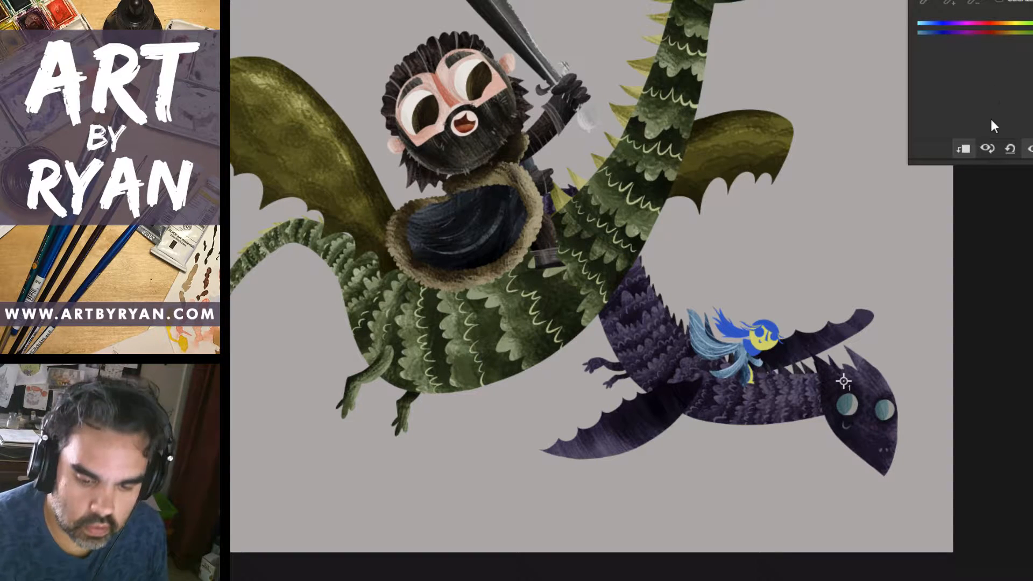
left_click(987, 149)
left_click(987, 149)
left_click(988, 149)
left_click(987, 149)
left_click(987, 149)
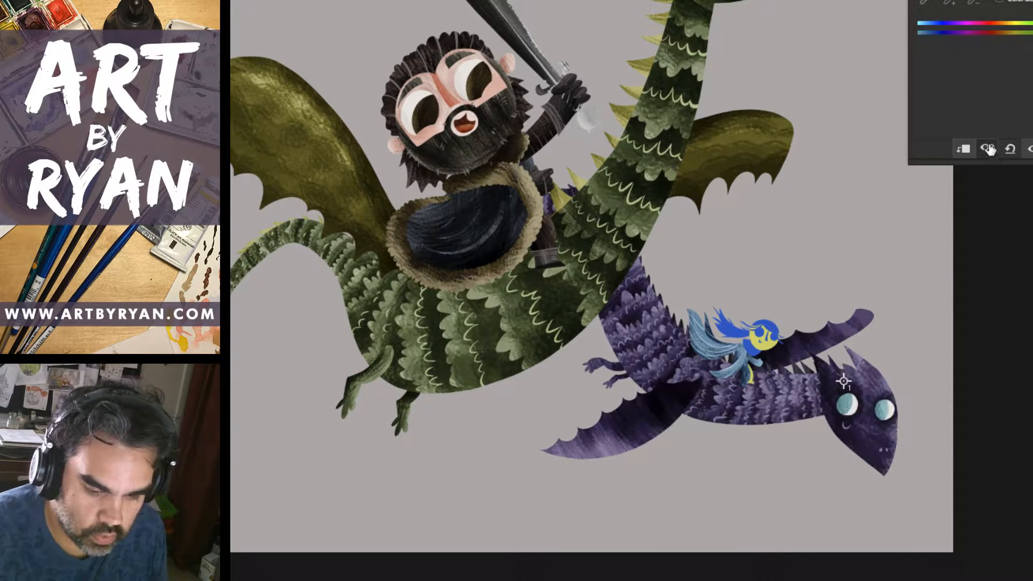
left_click(987, 149)
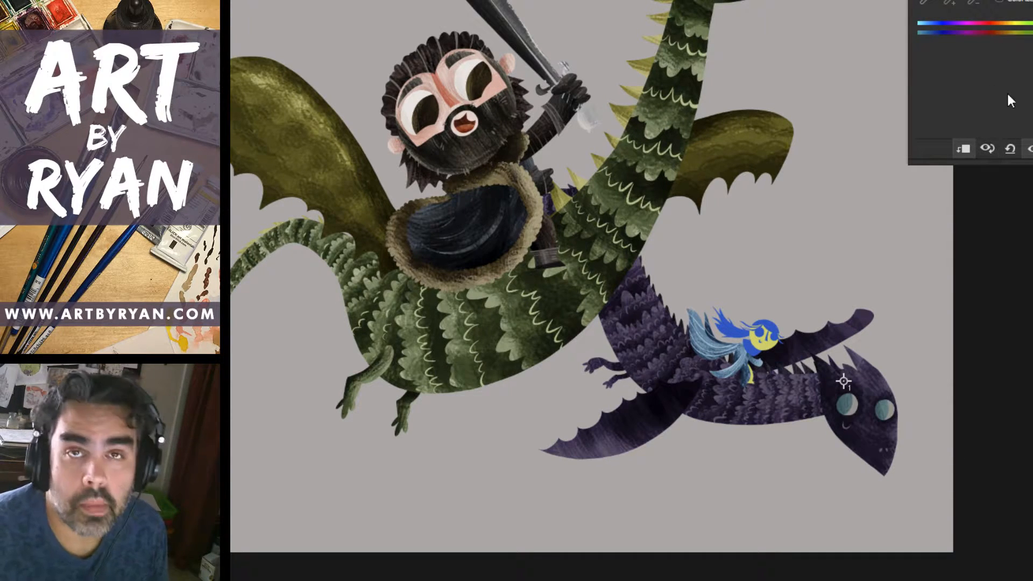
left_click(988, 149)
left_click(988, 149)
left_click(987, 149)
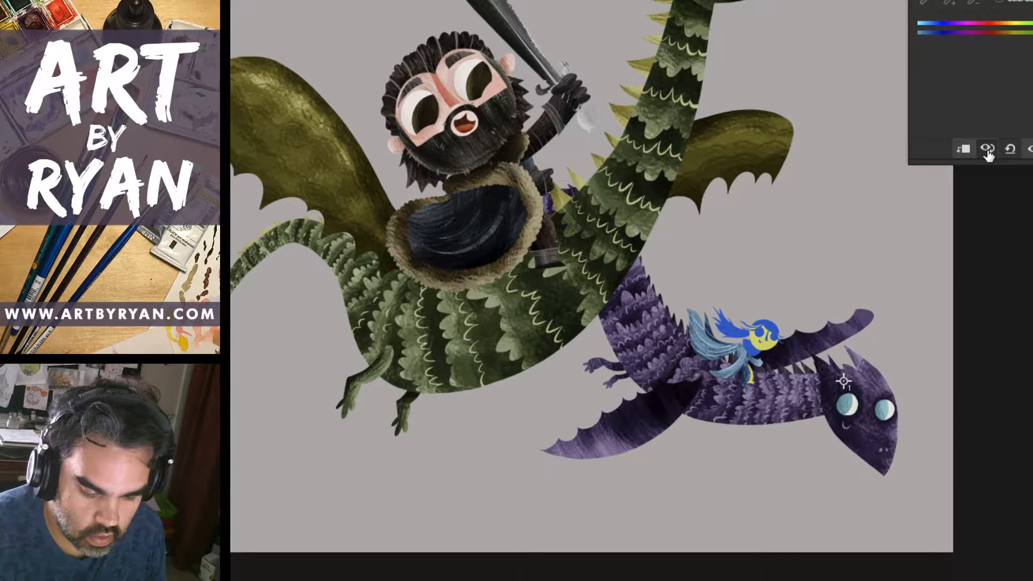
left_click(987, 150)
left_click(988, 149)
left_click(987, 149)
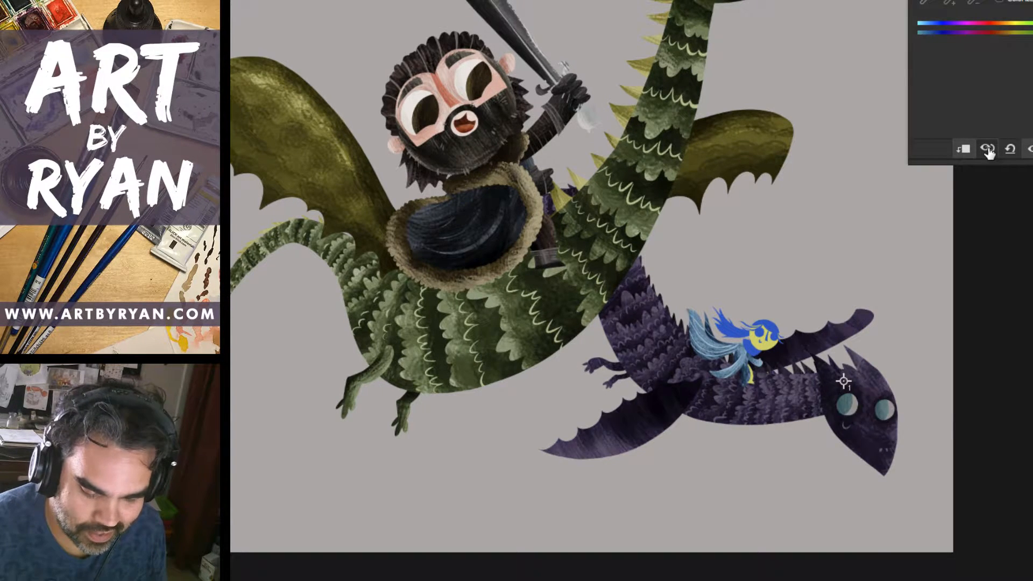
left_click(988, 149)
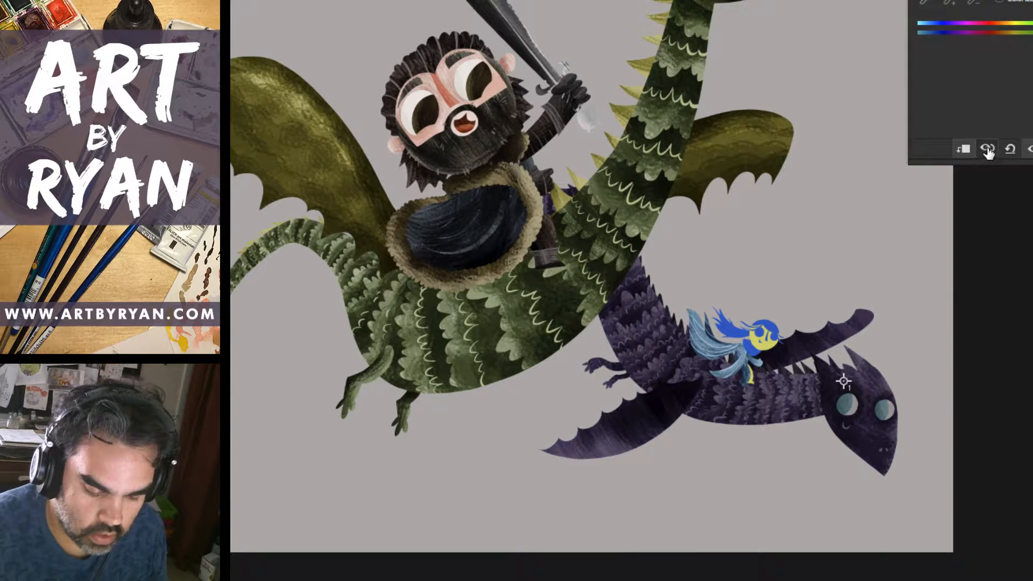
left_click(987, 149)
left_click(987, 149)
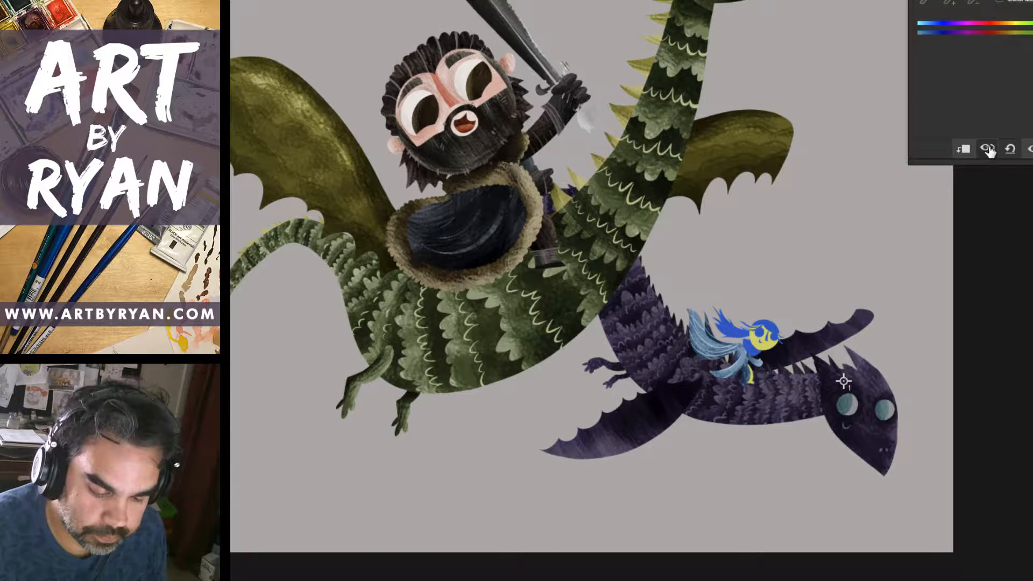
left_click(988, 149)
left_click(988, 150)
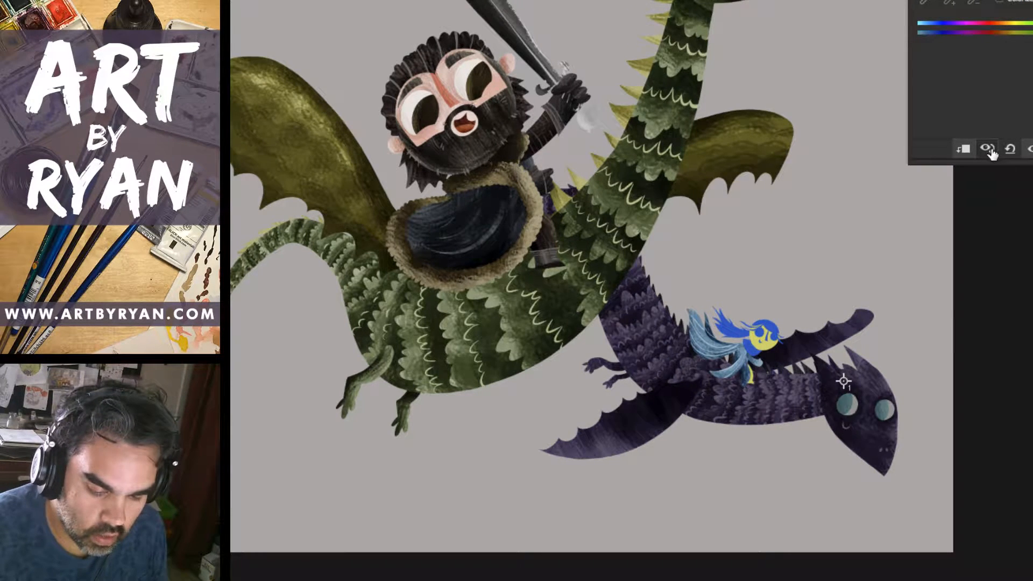
left_click(988, 150)
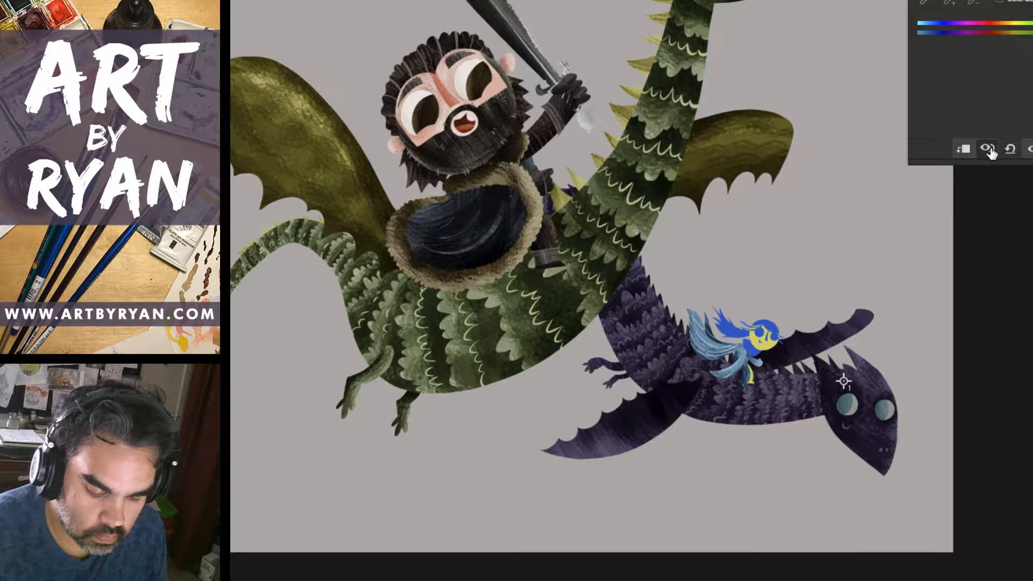
left_click(987, 150)
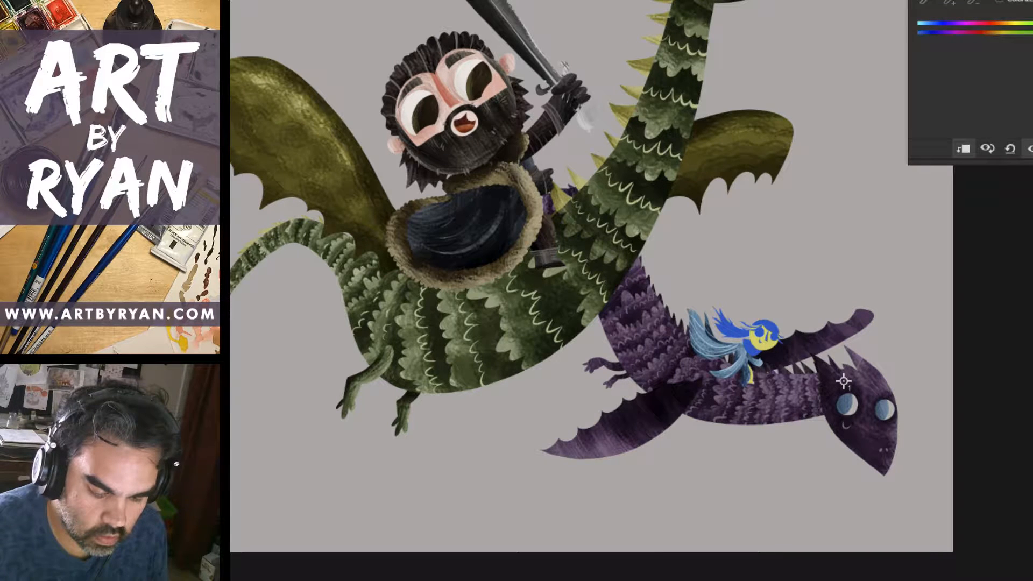
Try colorizing the dragon and shifting its hue to a muted blue.
left_click(998, 3)
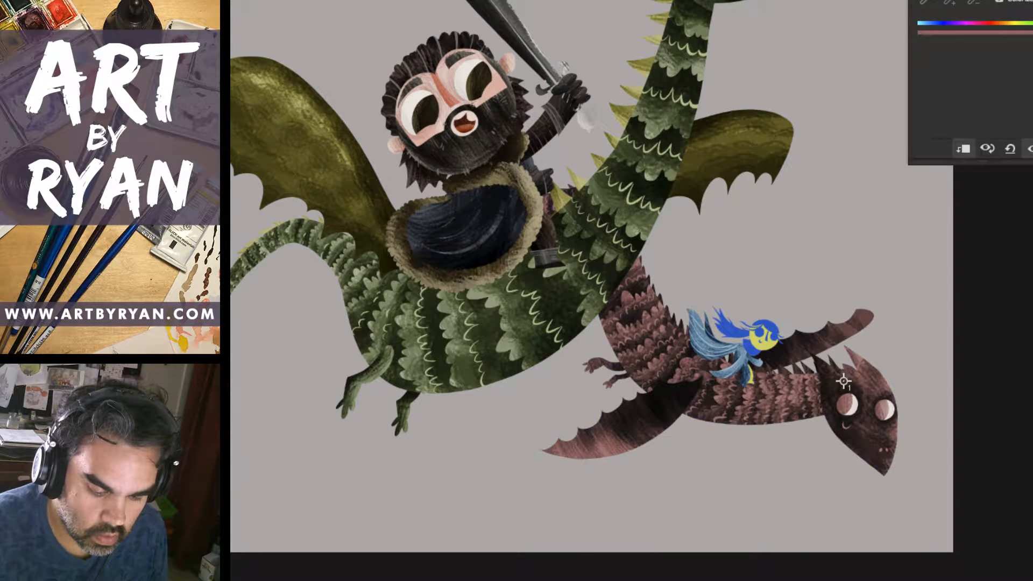
left_click_drag(918, 0, 983, 0)
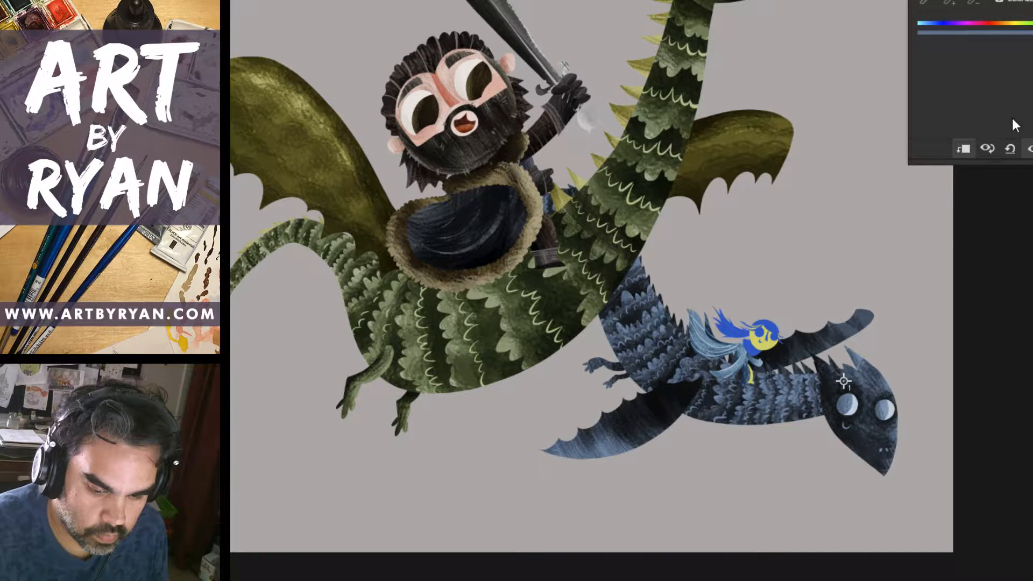
Reset the Hue/Saturation adjustment, darken the purple dragon slightly, and compare it with the original.
left_click(1009, 148)
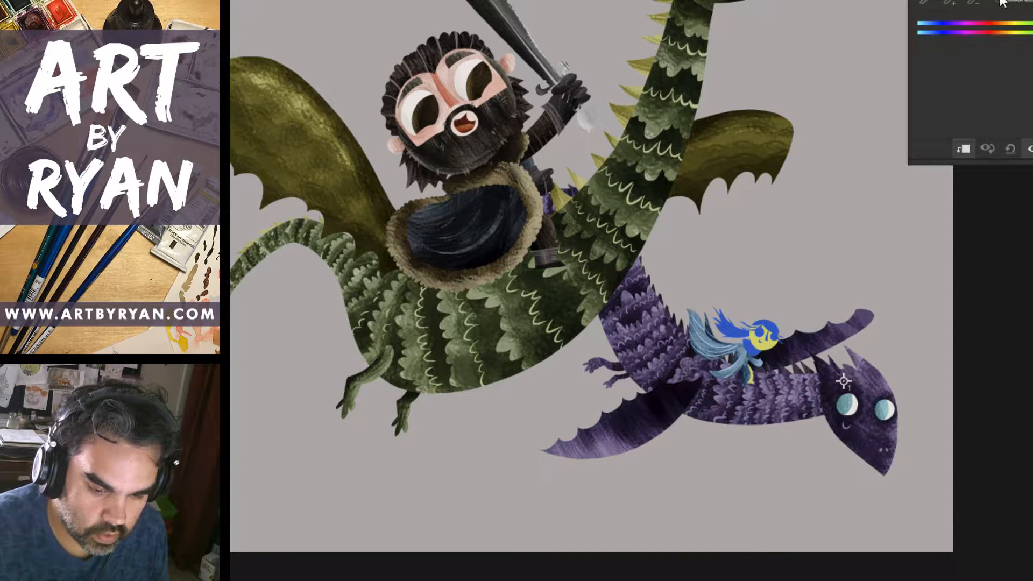
left_click_drag(989, 0, 972, 0)
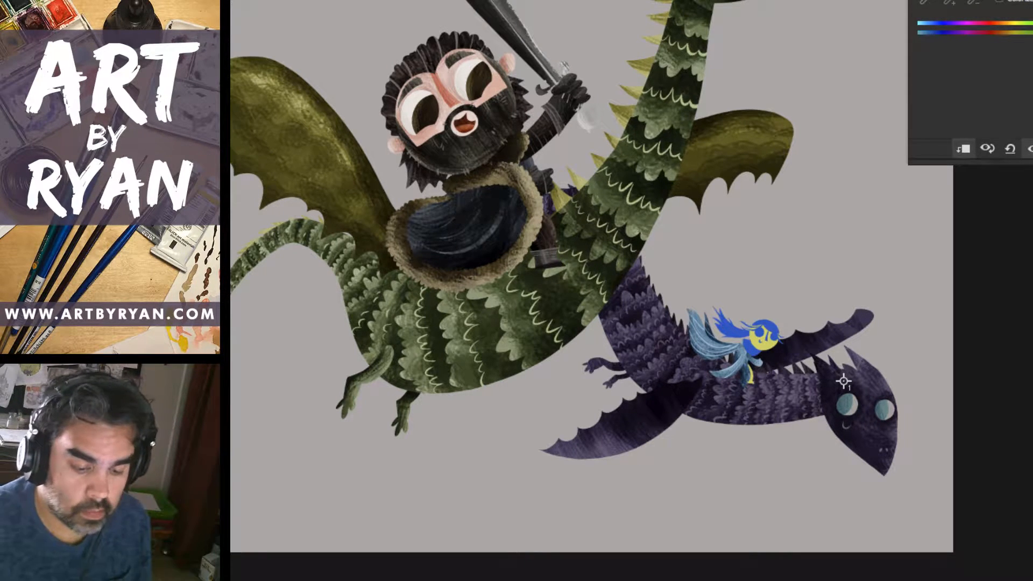
left_click(987, 149)
left_click(987, 150)
left_click(987, 150)
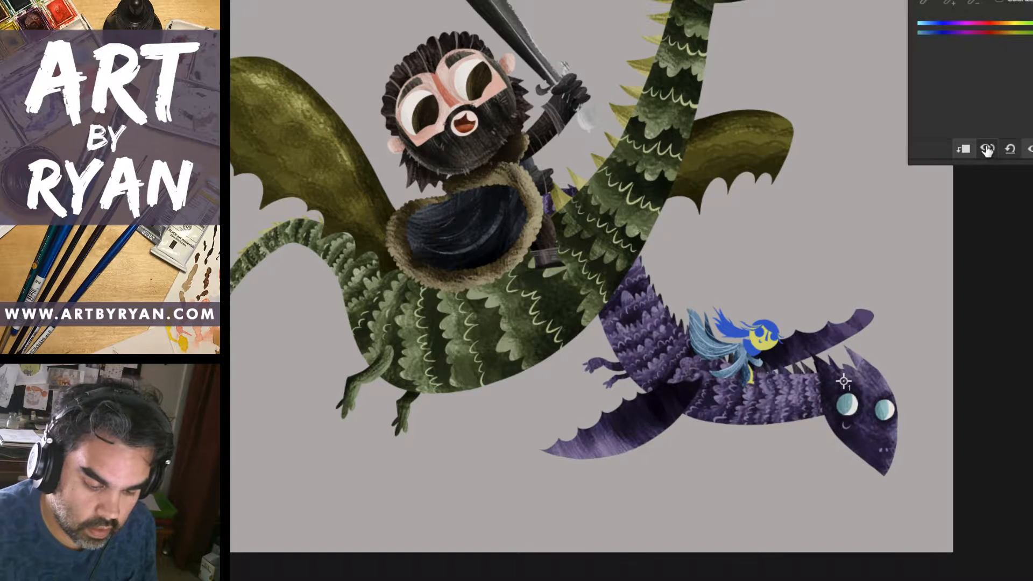
Compare the darkened, more muted purple dragon repeatedly with its original purple beside the blue-costumed rider.
left_click(987, 150)
left_click(987, 152)
left_click(987, 152)
left_click(986, 151)
left_click(987, 151)
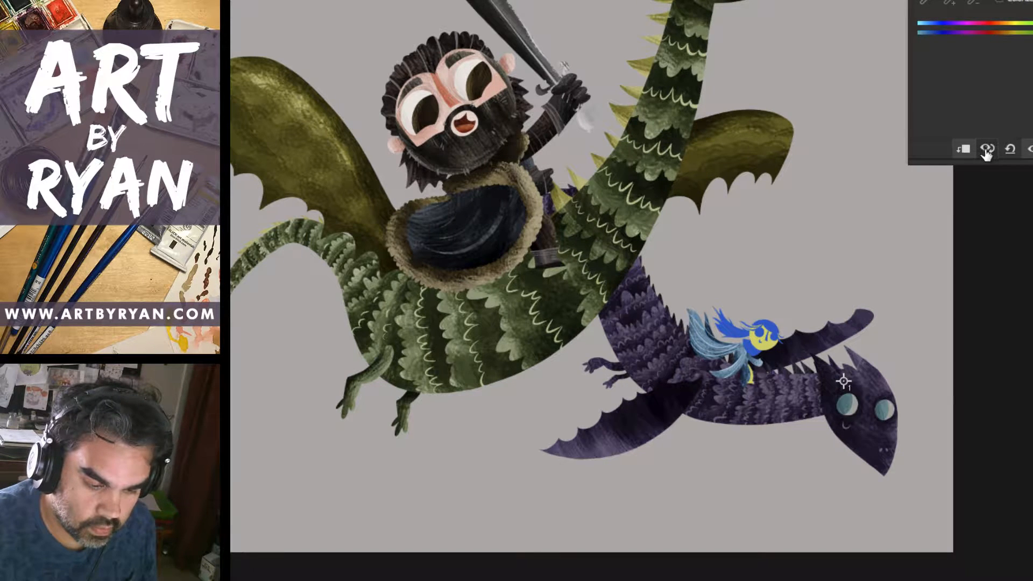
left_click(987, 151)
left_click(987, 151)
left_click(987, 151)
left_click(986, 152)
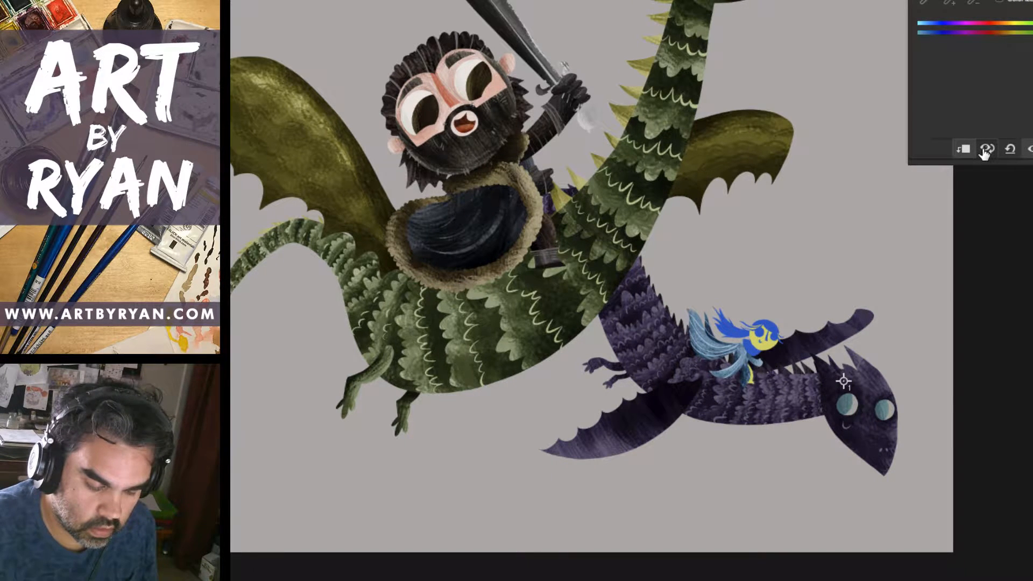
left_click(986, 152)
left_click(986, 152)
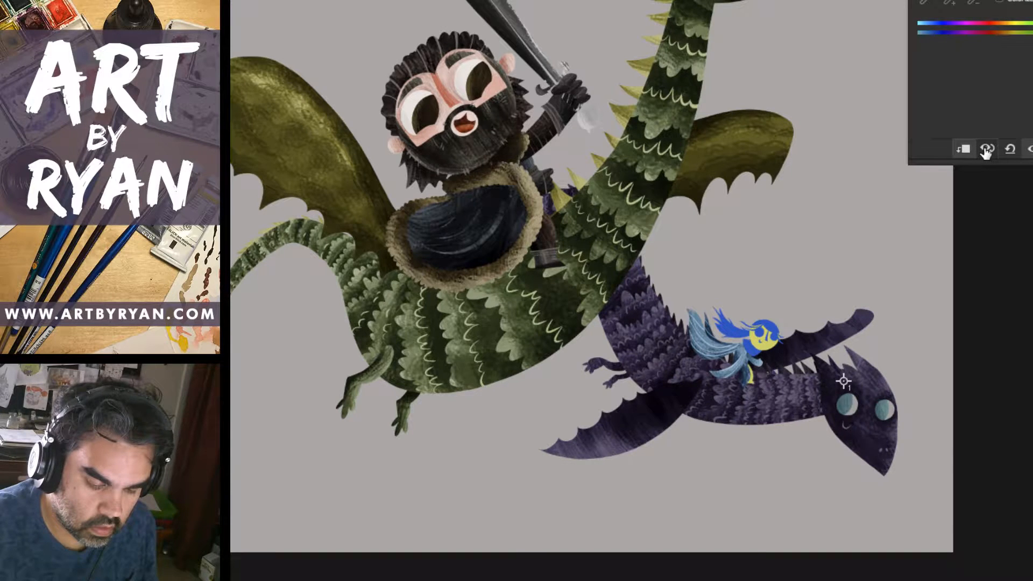
left_click(986, 153)
left_click(985, 152)
left_click(986, 153)
left_click(986, 152)
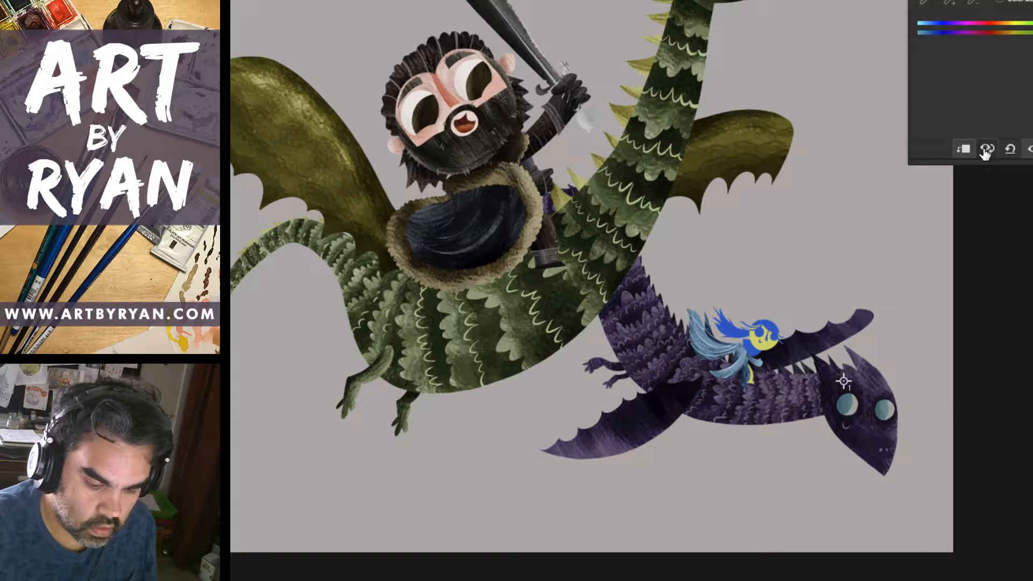
left_click(986, 152)
left_click(986, 152)
left_click(985, 152)
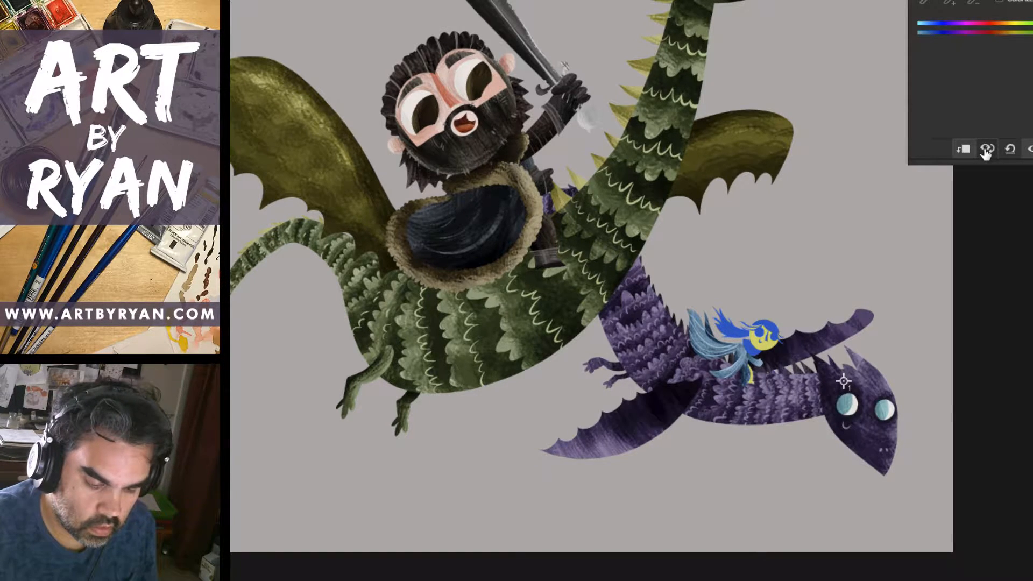
left_click(986, 152)
Fine-tune the Hue/Saturation adjustment and leave the rider's dragon in a darker, more muted purple.
left_click_drag(975, 0, 988, 0)
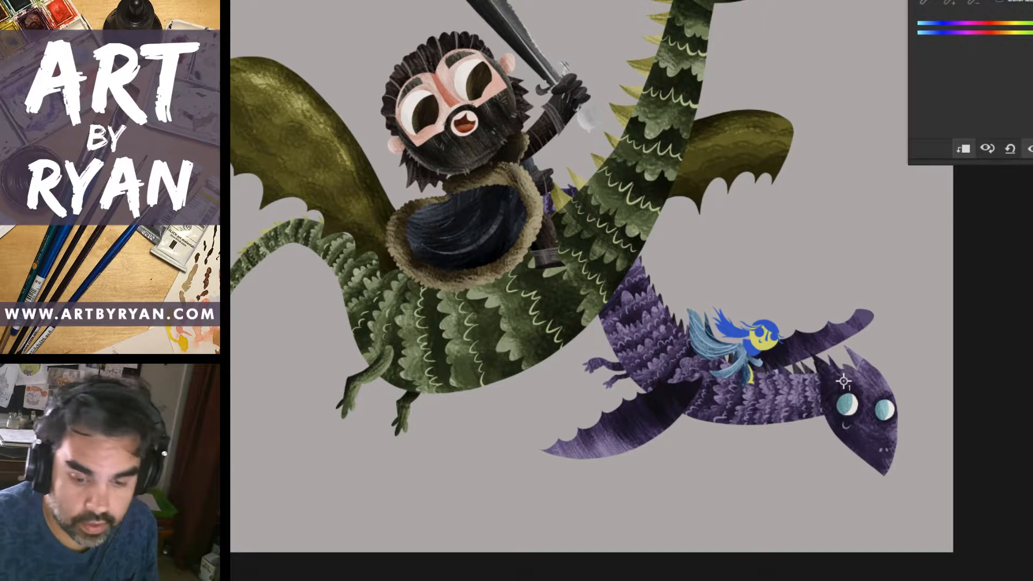
left_click_drag(989, 0, 970, 0)
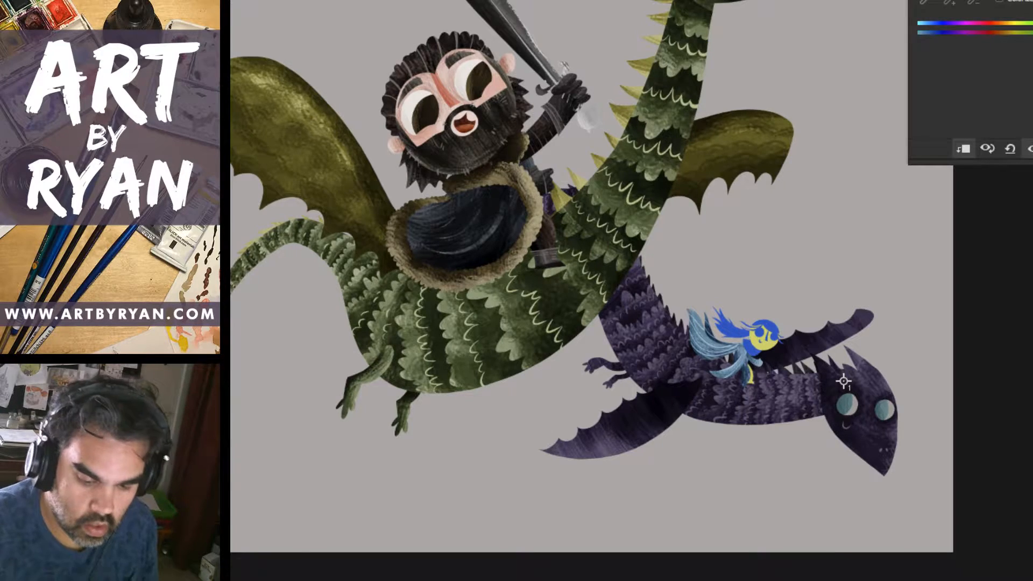
left_click_drag(843, 381, 758, 262)
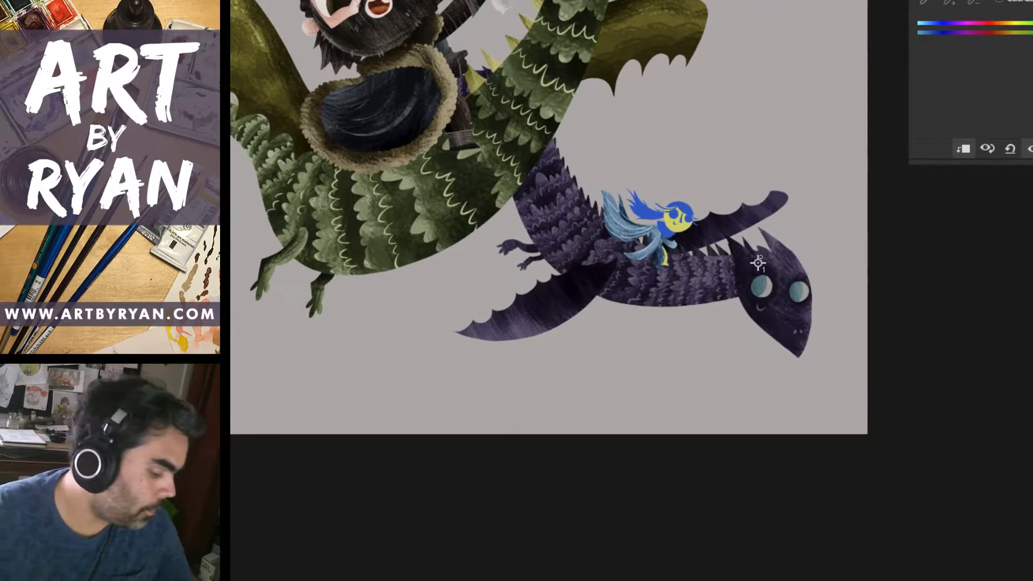
Examine the small rider's flat collar and hair up close, and check the reference photo of the dark caped gown.
key("ctrl+plus")
key("ctrl+plus")
key("ctrl+plus")
key("ctrl+plus")
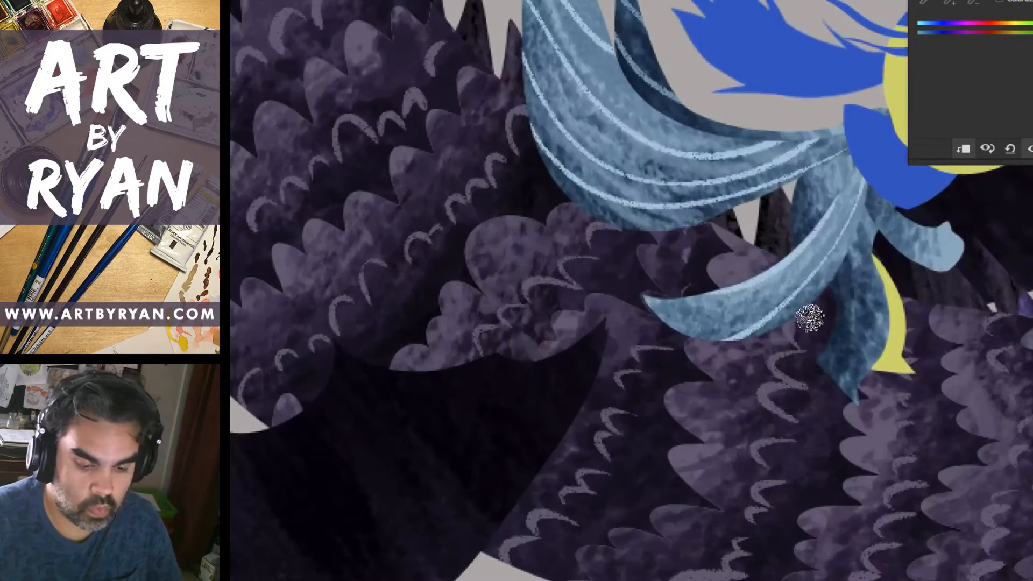
left_click_drag(870, 309, 628, 328)
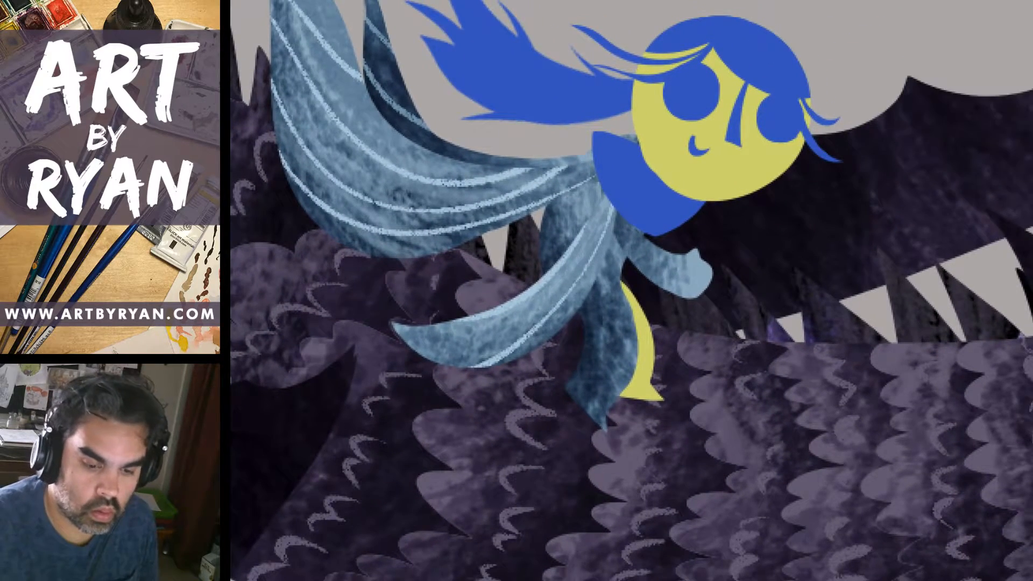
left_click_drag(729, 214, 689, 237)
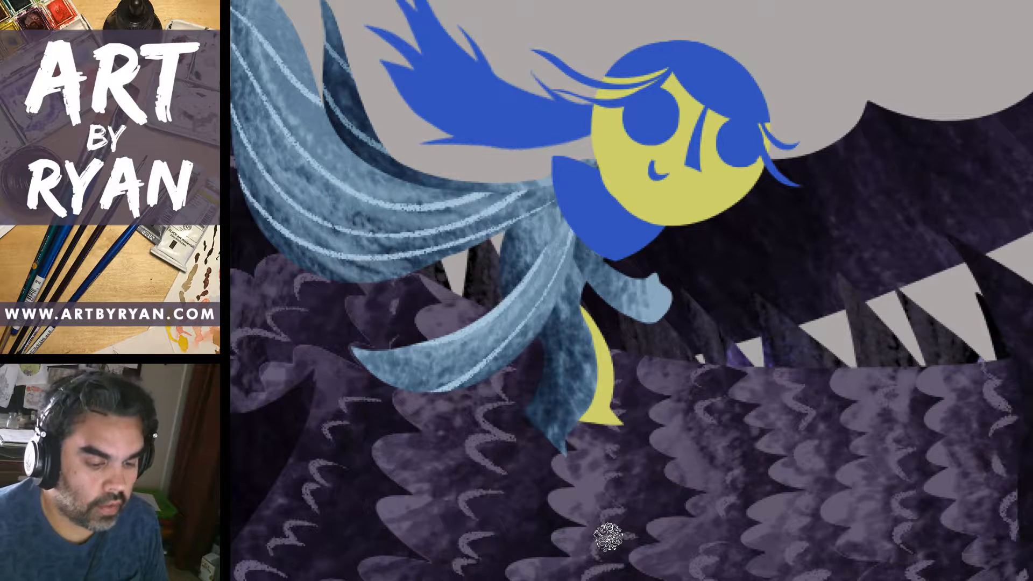
left_click_drag(691, 368, 887, 408)
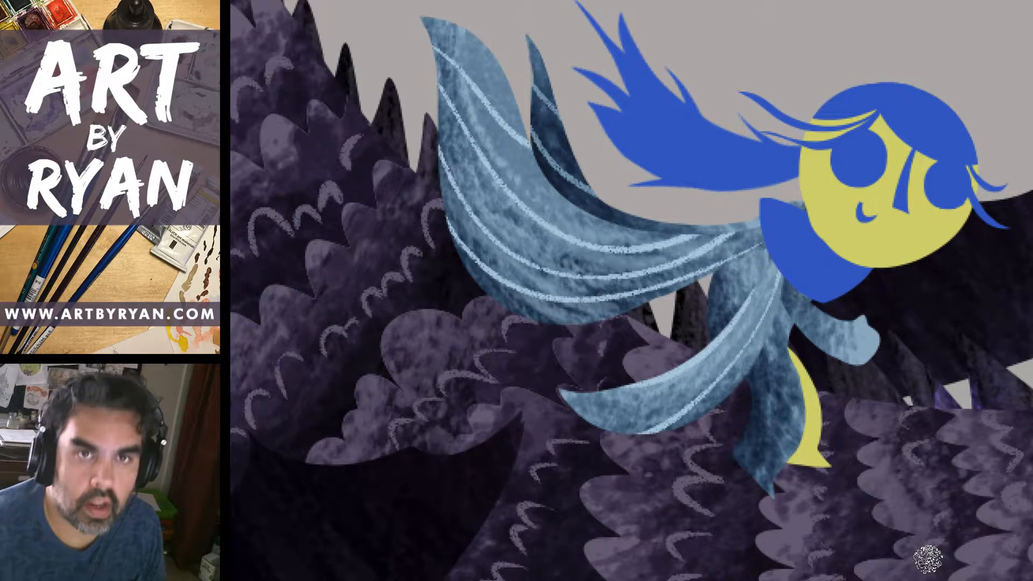
left_click_drag(780, 1, 726, 3)
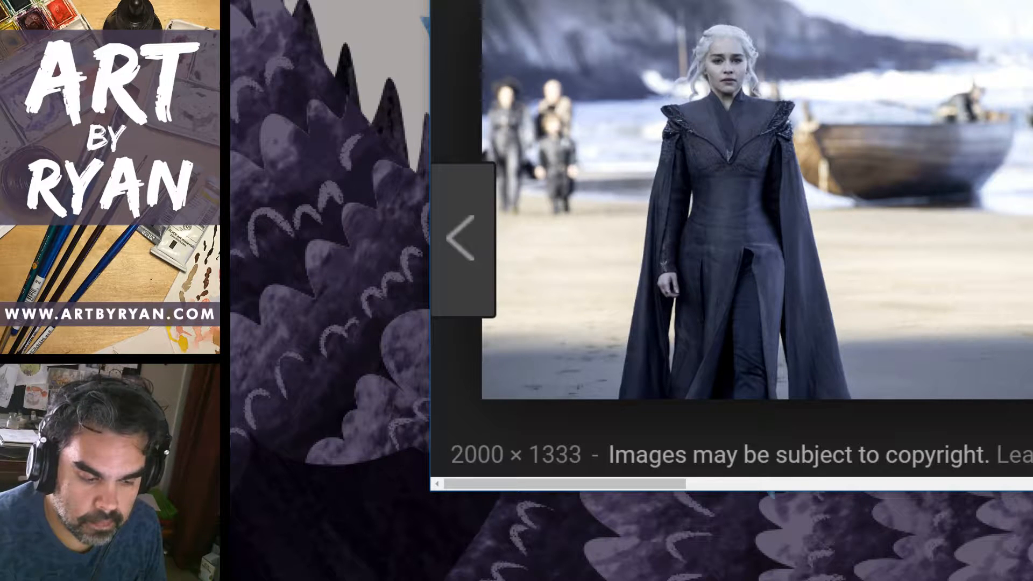
key("alt+Tab")
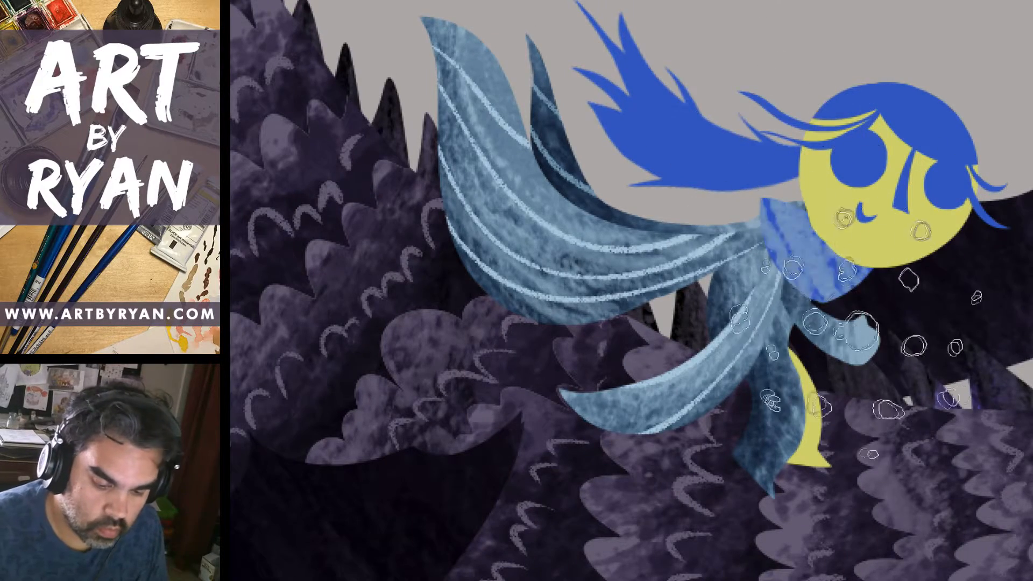
Undo the light blue collar texture, paint the rider's collar in textured dark blue, and check it in the whole composition.
key("ctrl+z")
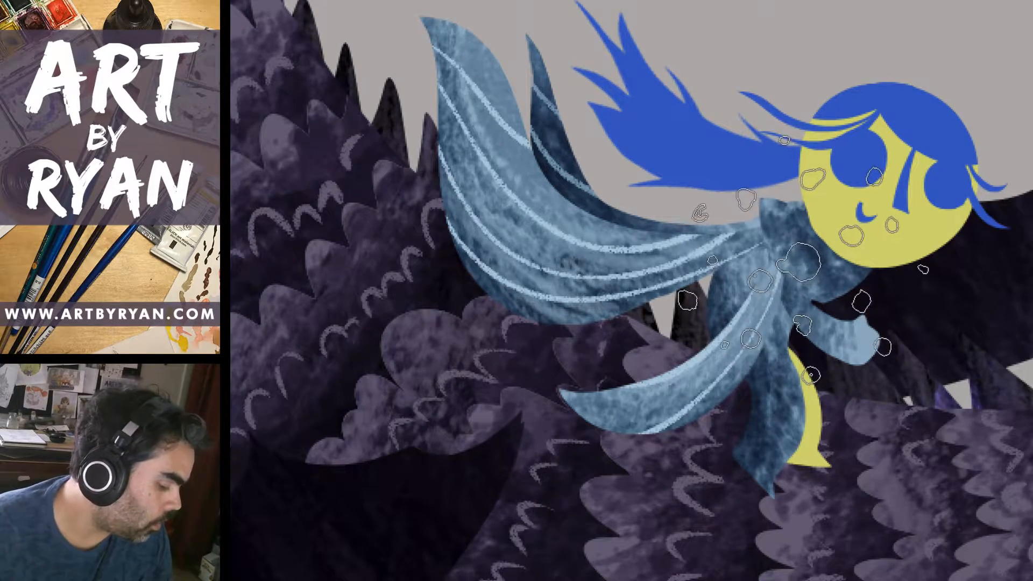
key("ctrl+minus")
key("ctrl+minus")
key("ctrl+minus")
key("ctrl+minus")
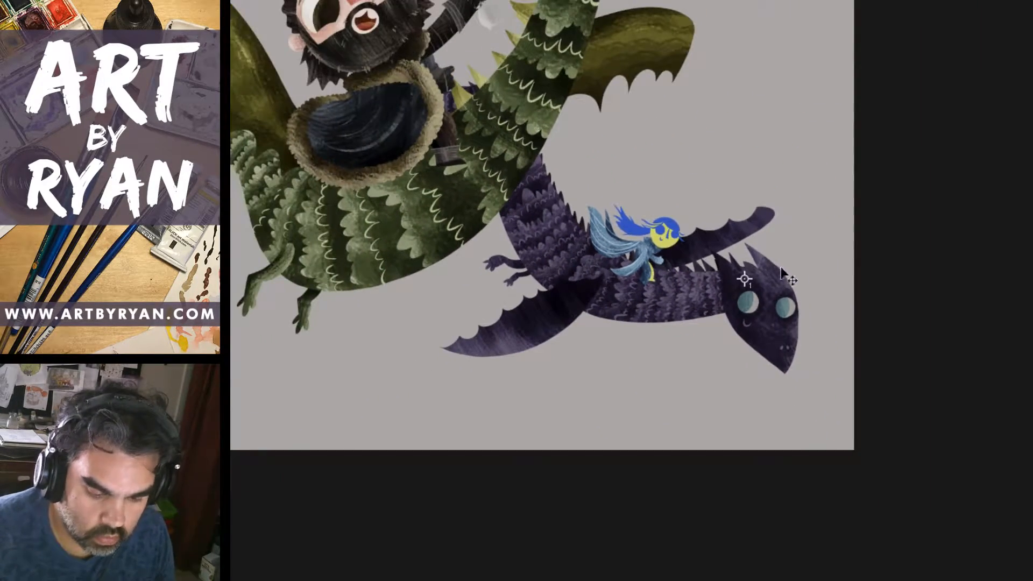
key("ctrl+minus")
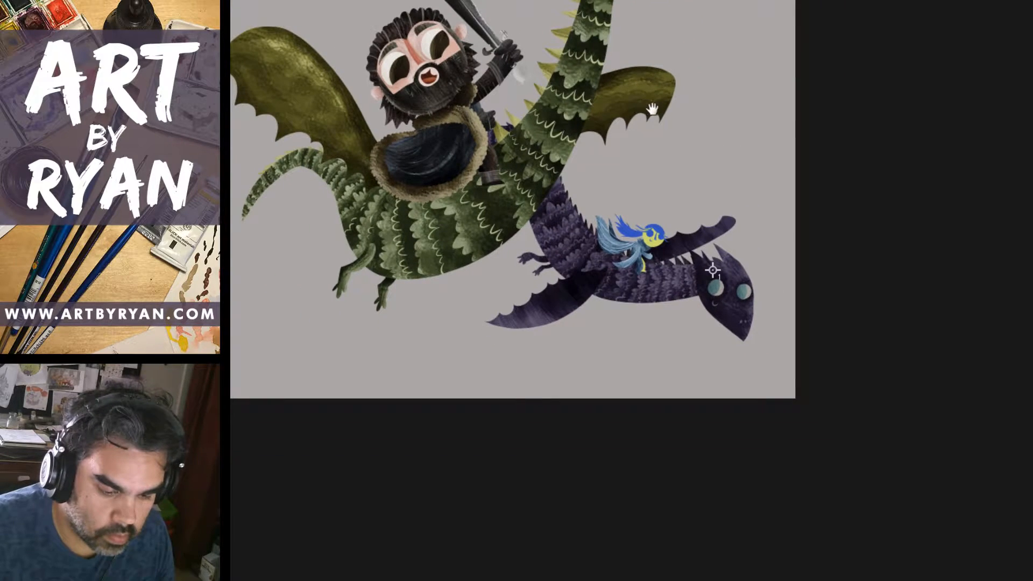
left_click_drag(652, 108, 725, 185)
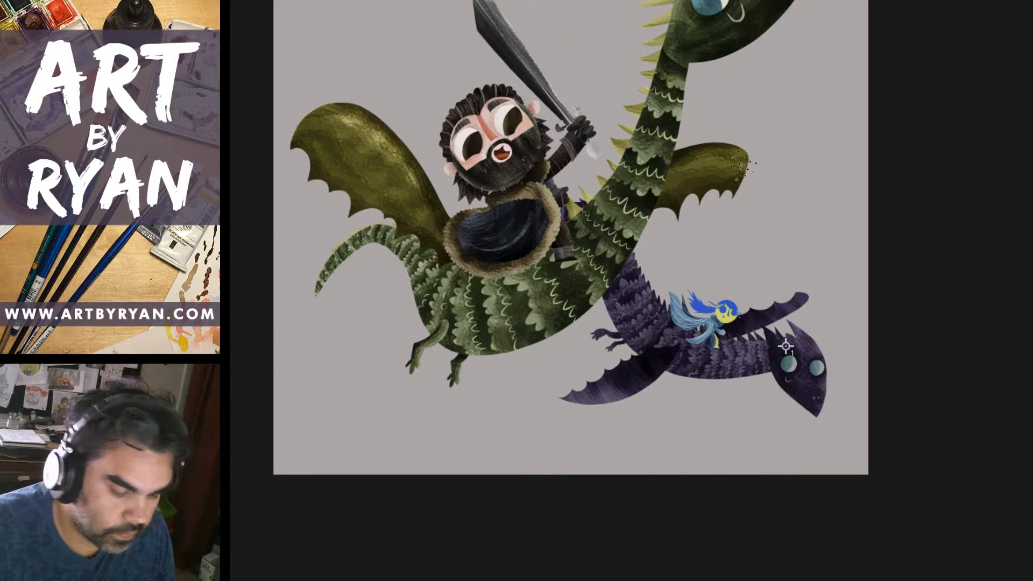
Recolour the rider's flowing blue hair to a pale off-white.
key("ctrl+plus")
key("ctrl+plus")
key("ctrl+plus")
key("ctrl+plus")
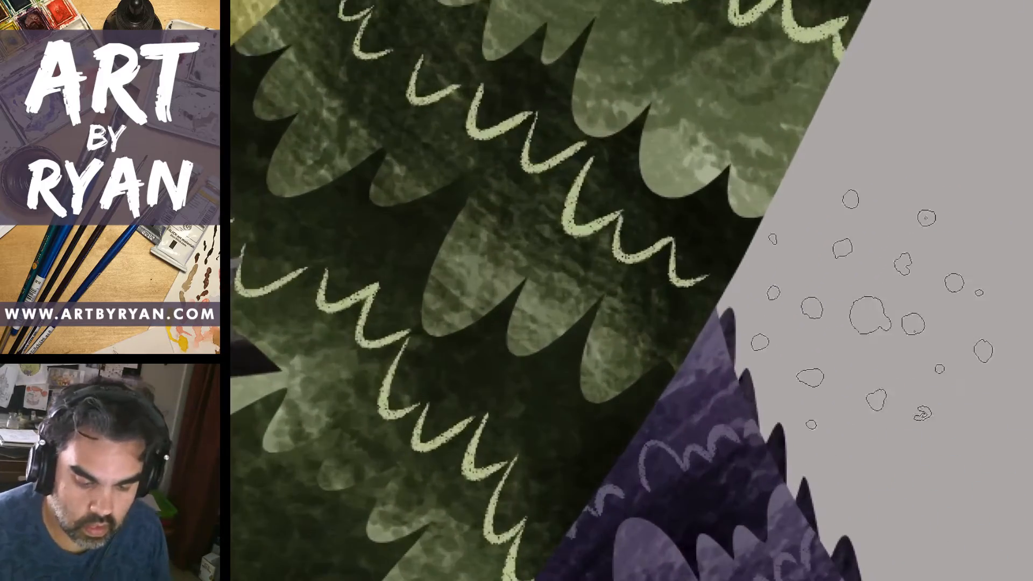
mouse_move(870, 313)
left_mouse_down()
mouse_move(825, 358)
mouse_move(744, 301)
mouse_move(697, 297)
left_mouse_up()
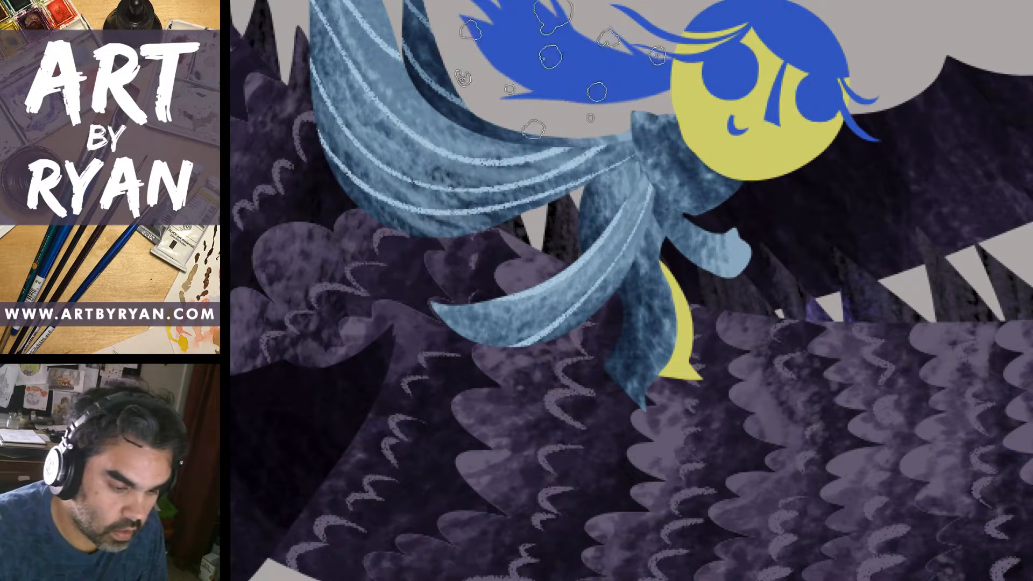
mouse_move(505, 54)
left_mouse_down()
mouse_move(554, 46)
mouse_move(581, 59)
mouse_move(503, 38)
mouse_move(634, 75)
left_mouse_up()
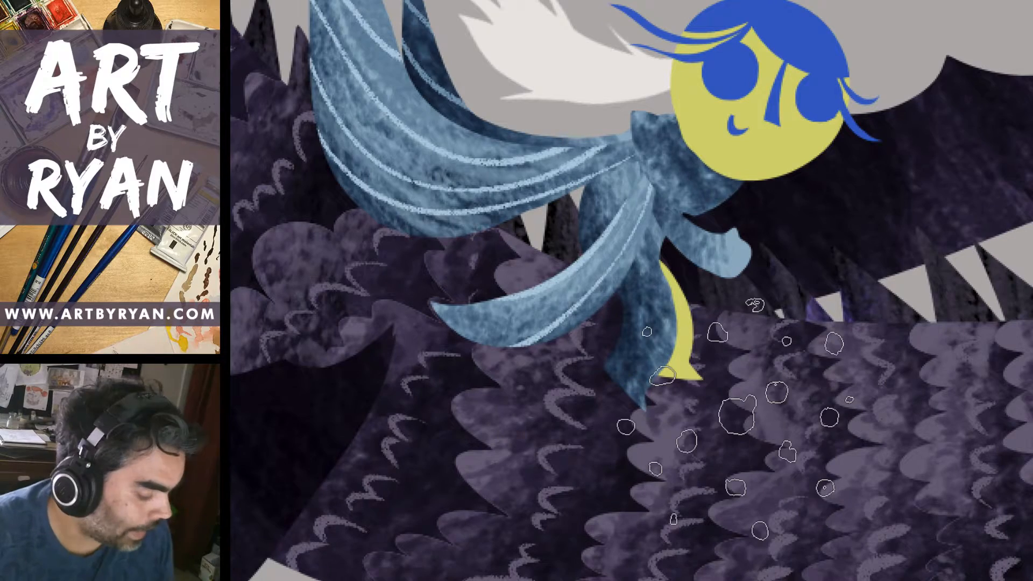
key("v")
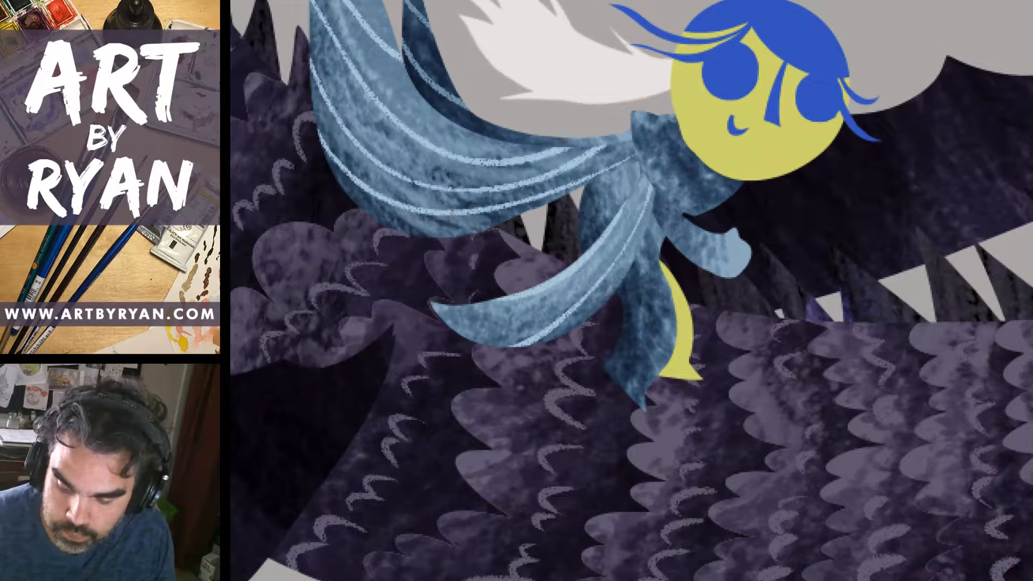
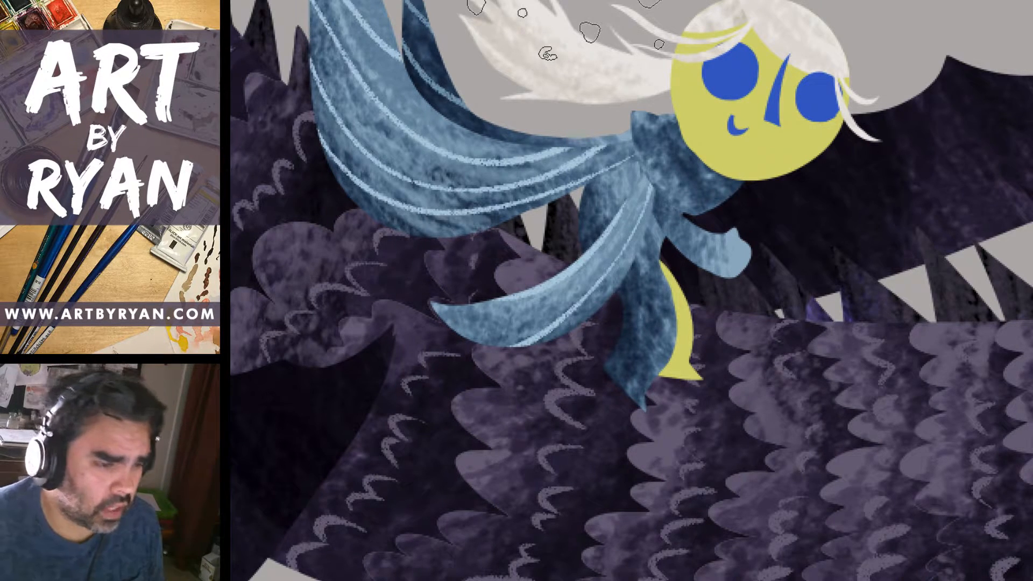
Add mottled off-white texture to the rider's hair and paint both of her eyes off-white.
mouse_move(565, 33)
left_mouse_down()
mouse_move(909, 215)
mouse_move(796, 269)
mouse_move(758, 32)
mouse_move(744, 71)
left_mouse_up()
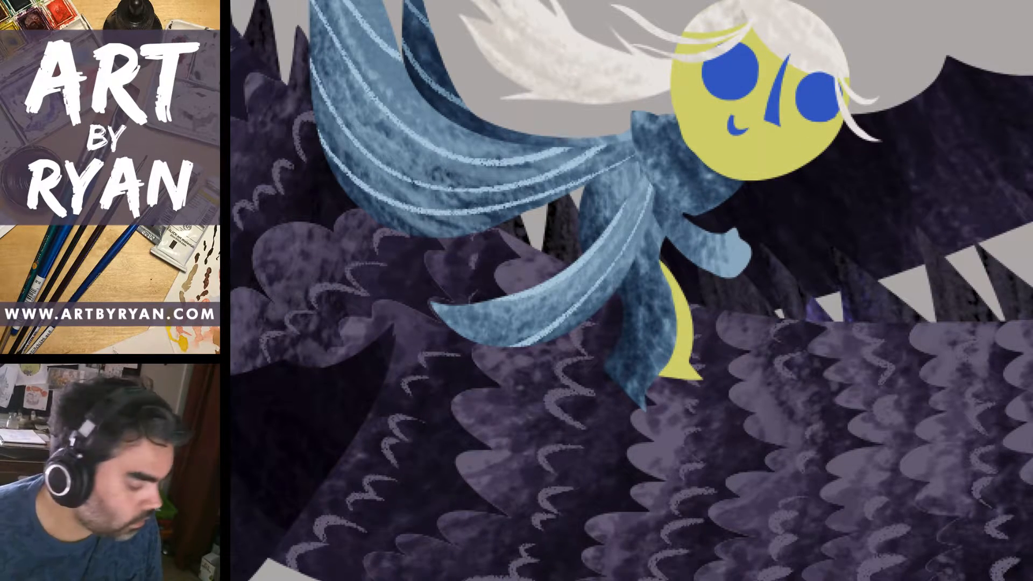
mouse_move(753, 189)
left_mouse_down()
mouse_move(785, 70)
mouse_move(699, 32)
mouse_move(984, 431)
mouse_move(950, 397)
mouse_move(784, 69)
mouse_move(716, 54)
mouse_move(726, 81)
mouse_move(807, 102)
left_mouse_up()
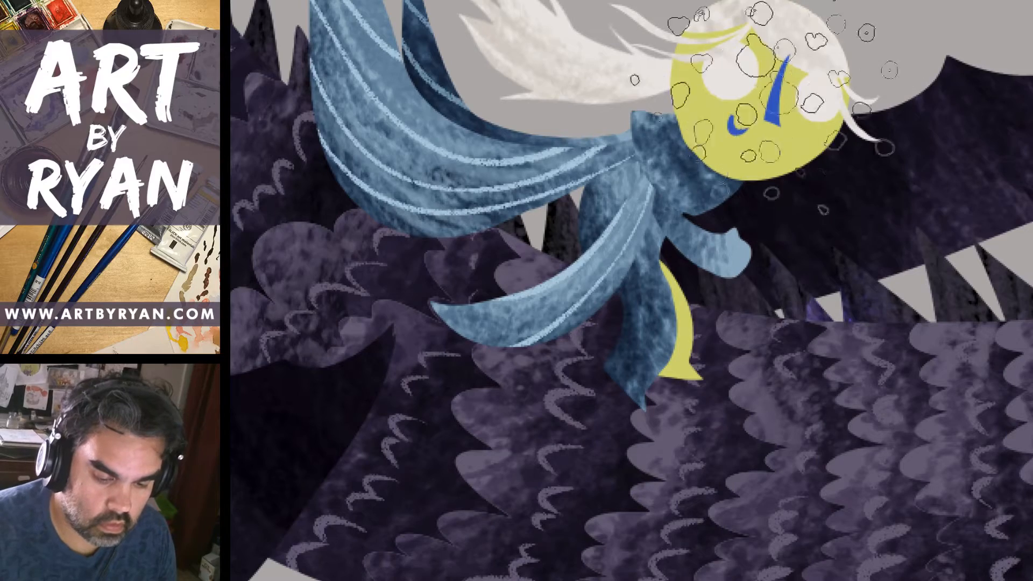
left_click_drag(672, 10, 753, 54)
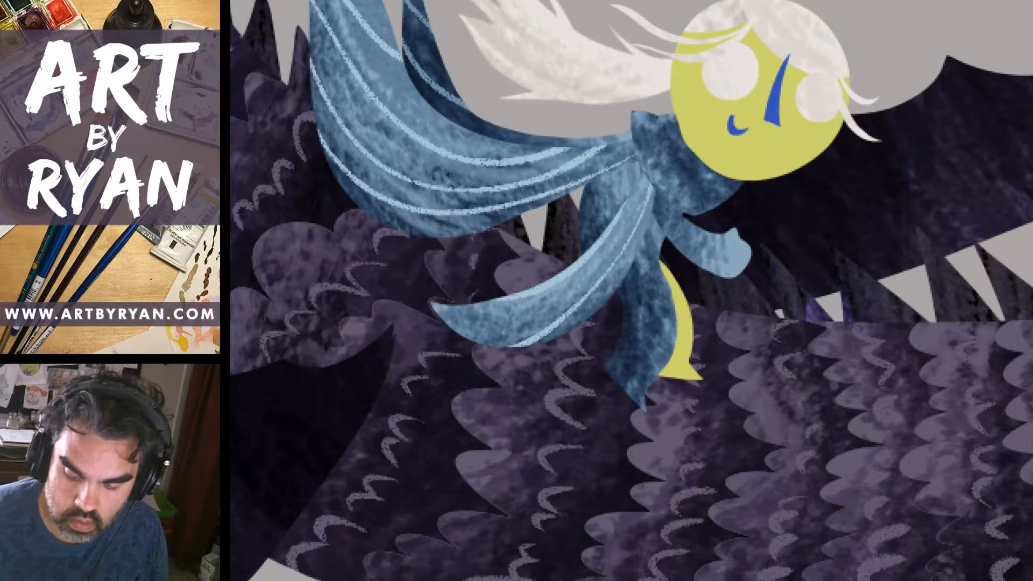
Pick the pale beige e7d7ca as foreground colour and try textured beige strokes over the rider's yellow face.
left_click(437, 219)
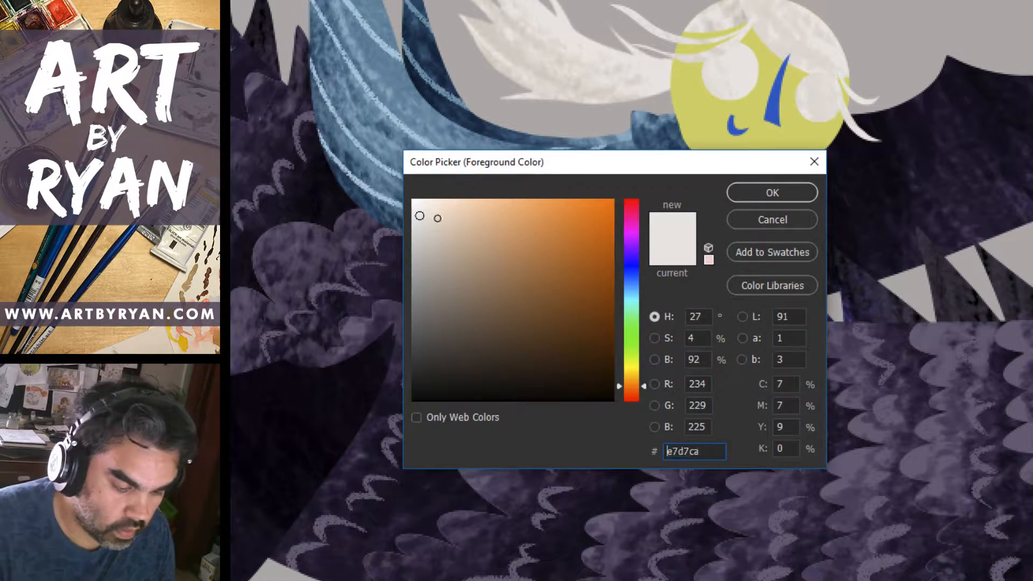
key("Return")
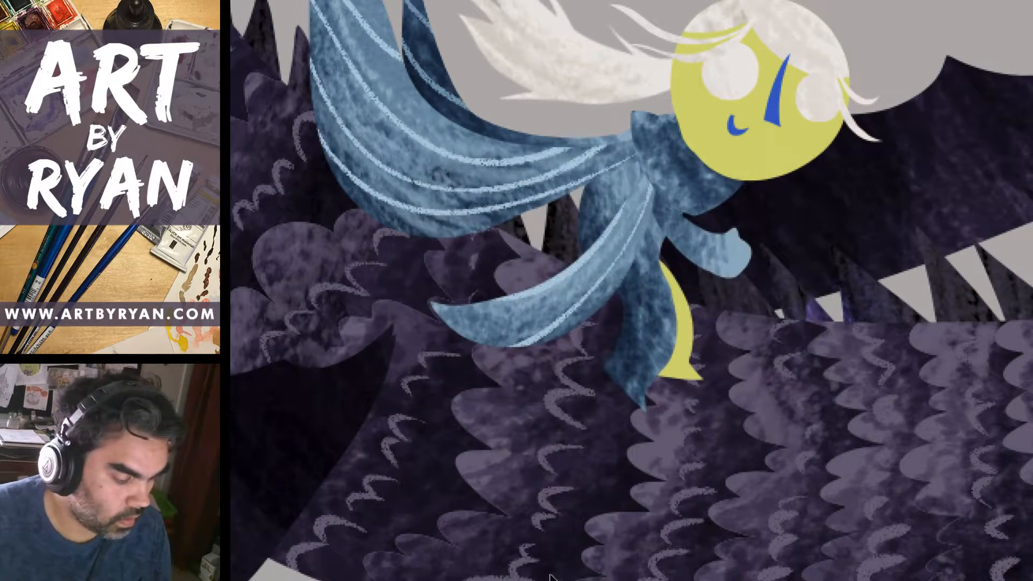
left_click_drag(705, 59, 761, 237)
mouse_move(742, 140)
left_mouse_down()
mouse_move(715, 37)
mouse_move(796, 64)
mouse_move(753, 204)
left_mouse_up()
mouse_move(673, 59)
left_mouse_down()
mouse_move(690, 182)
mouse_move(729, 208)
mouse_move(680, 81)
mouse_move(796, 70)
mouse_move(747, 107)
left_mouse_up()
key("ctrl+z")
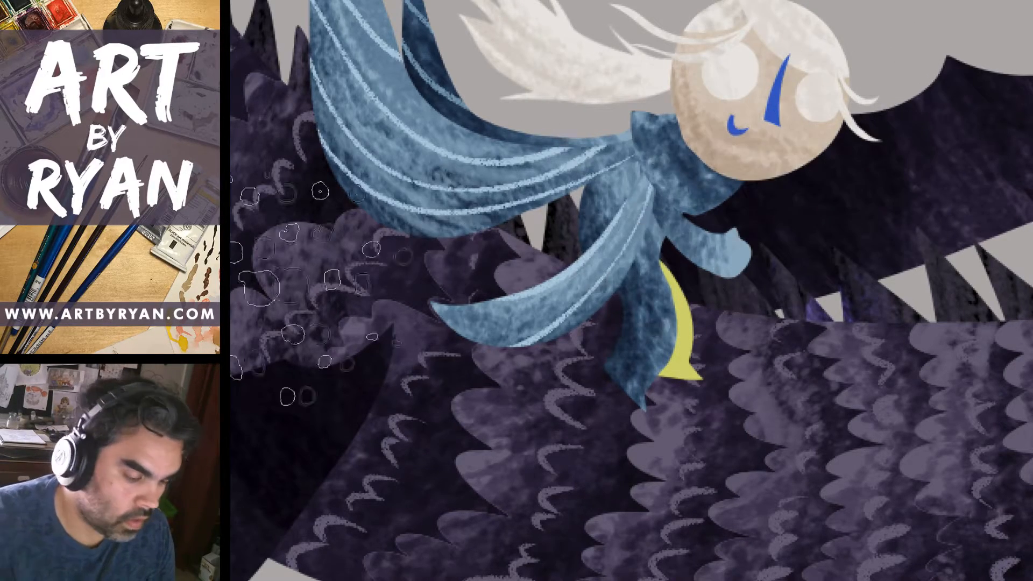
Pick the pale pink dac6cc as foreground colour and cover the rider's face with it.
left_click(231, 302)
left_click_drag(638, 382, 637, 209)
left_click_drag(446, 212, 427, 231)
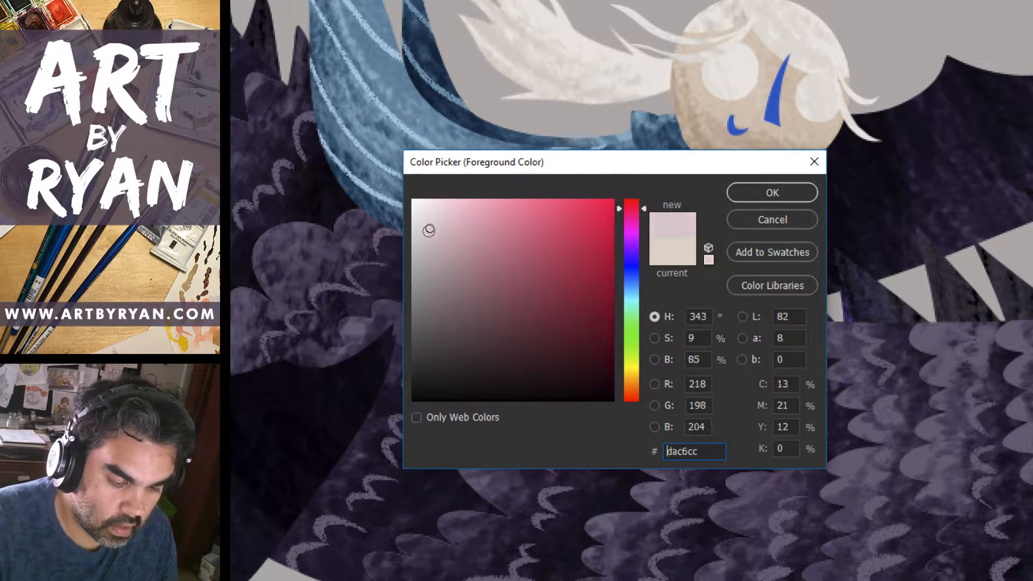
left_click(755, 193)
mouse_move(737, 91)
left_mouse_down()
mouse_move(737, 70)
mouse_move(780, 59)
mouse_move(748, 59)
left_mouse_up()
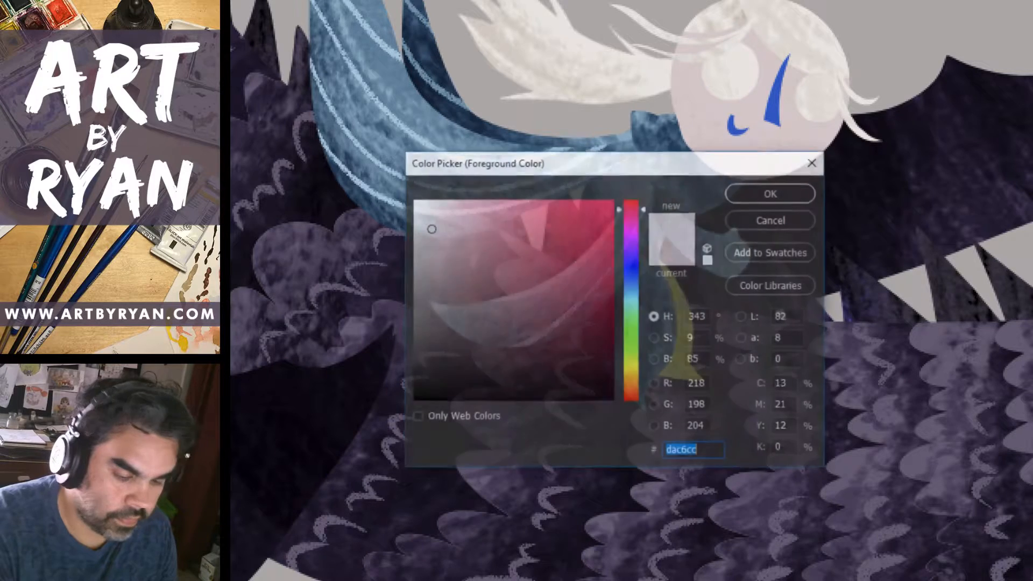
Pick a light, warm cream at hue 35 as foreground colour and texture the rider's face with it.
left_click_drag(638, 380, 641, 383)
left_click(439, 241)
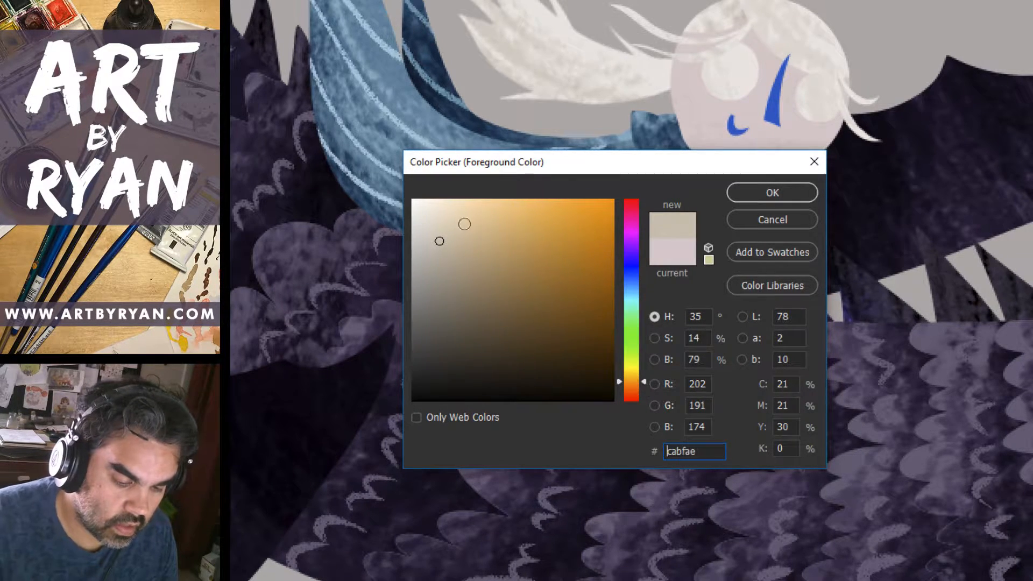
left_click(443, 217)
left_click(776, 199)
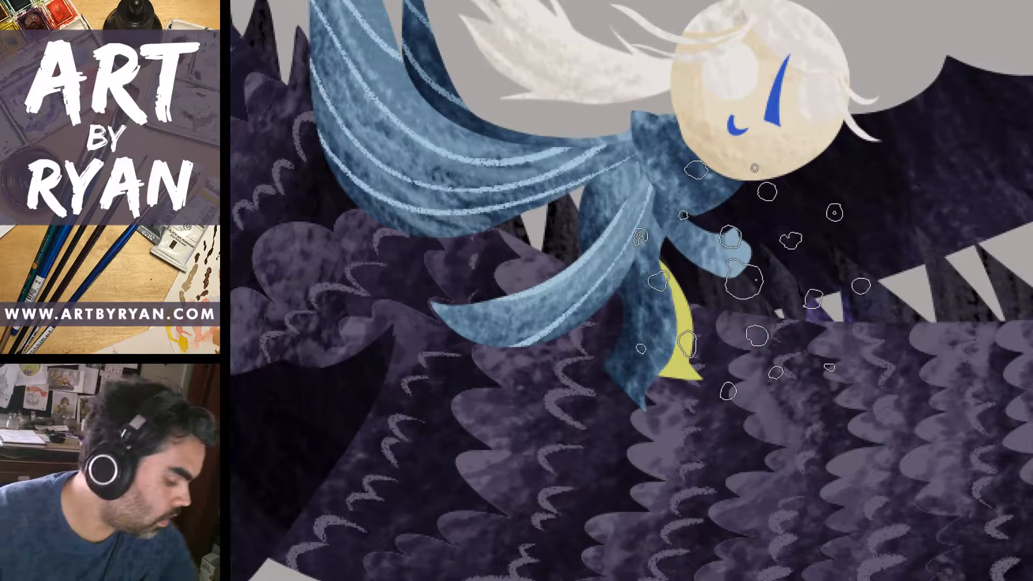
key("ctrl+plus")
mouse_move(887, 176)
left_mouse_down()
mouse_move(711, 354)
mouse_move(715, 344)
left_mouse_up()
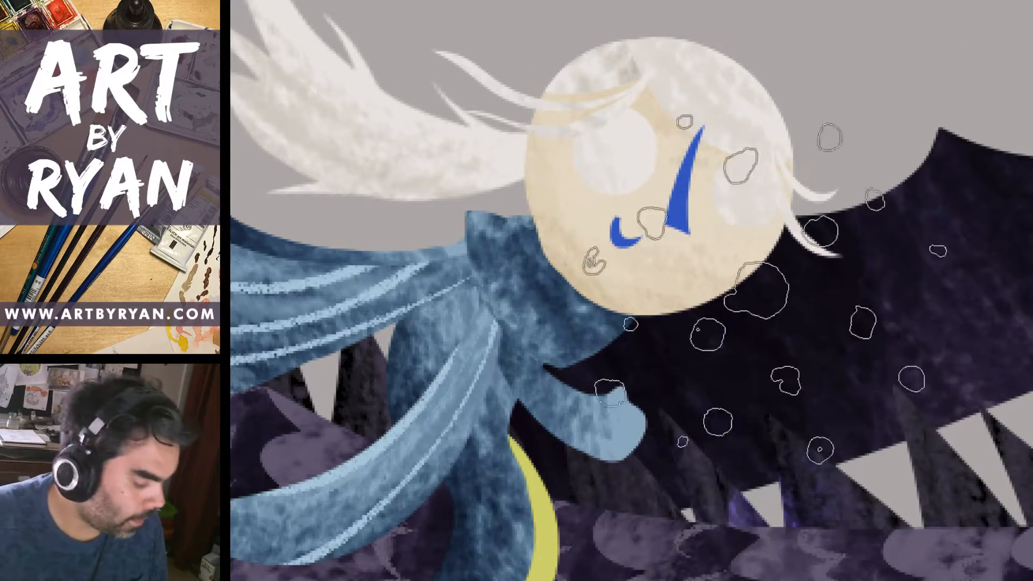
key("v")
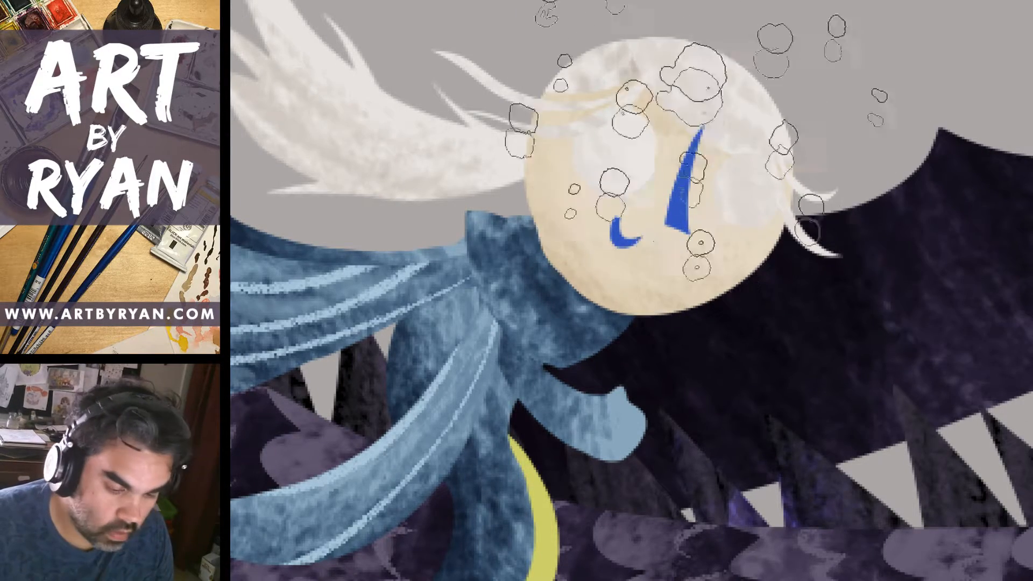
Undo the last strokes on the rider's face and repaint it in light peach with brownish streaked shading along its edge.
key("ctrl+z")
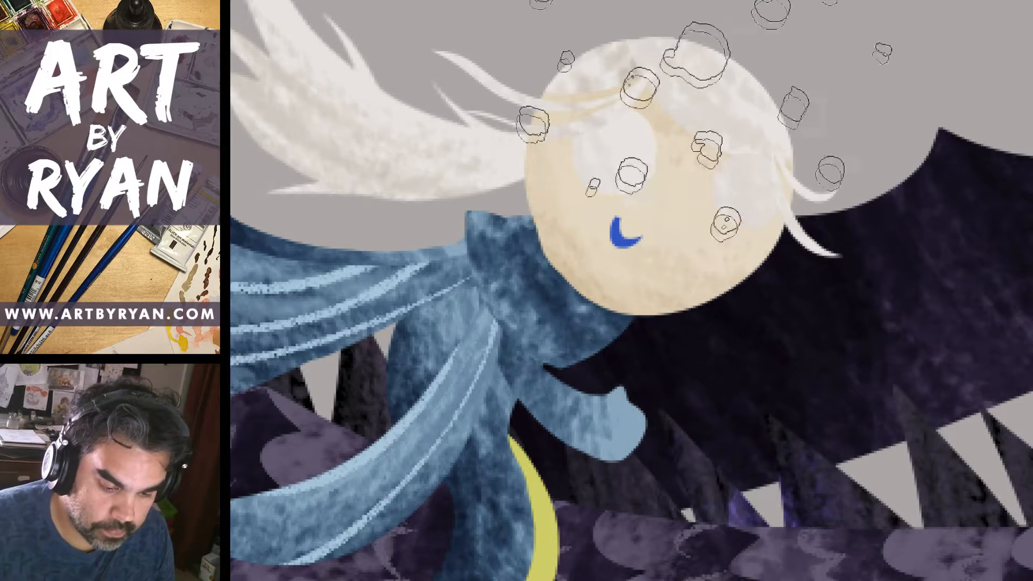
key("ctrl+z")
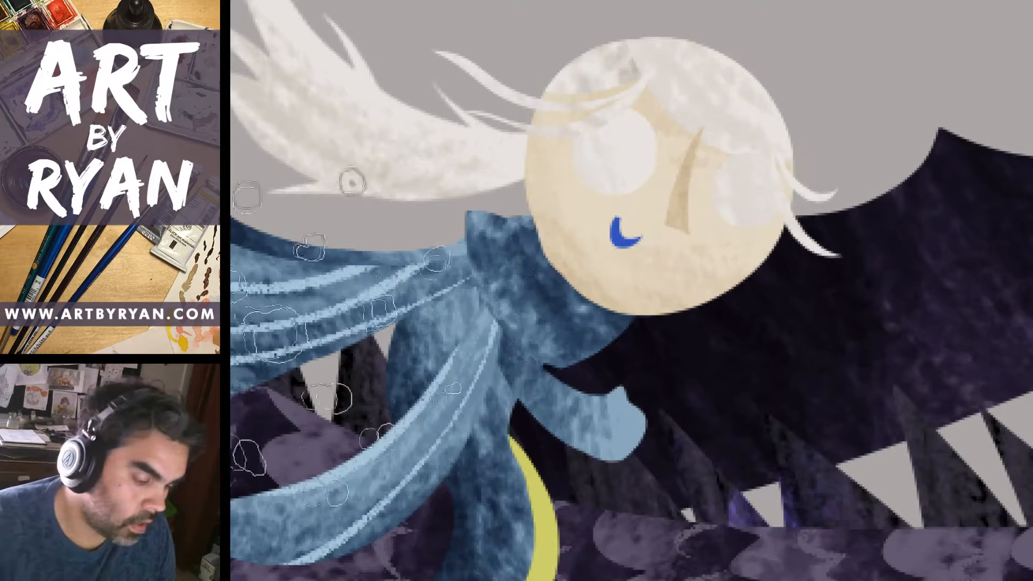
left_click_drag(634, 382, 633, 390)
left_click(778, 193)
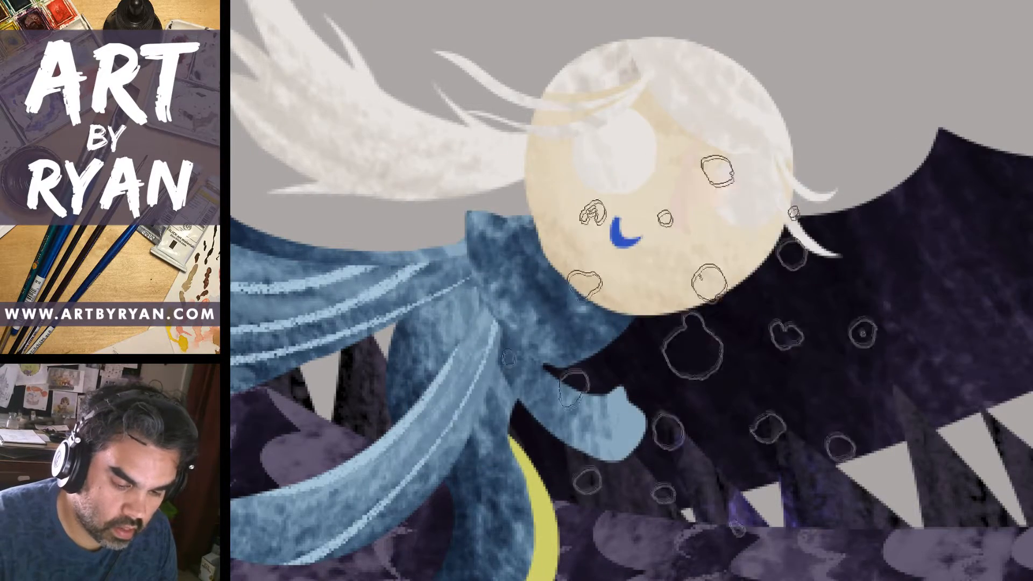
mouse_move(693, 347)
left_mouse_down()
mouse_move(688, 361)
mouse_move(652, 185)
mouse_move(715, 14)
left_mouse_up()
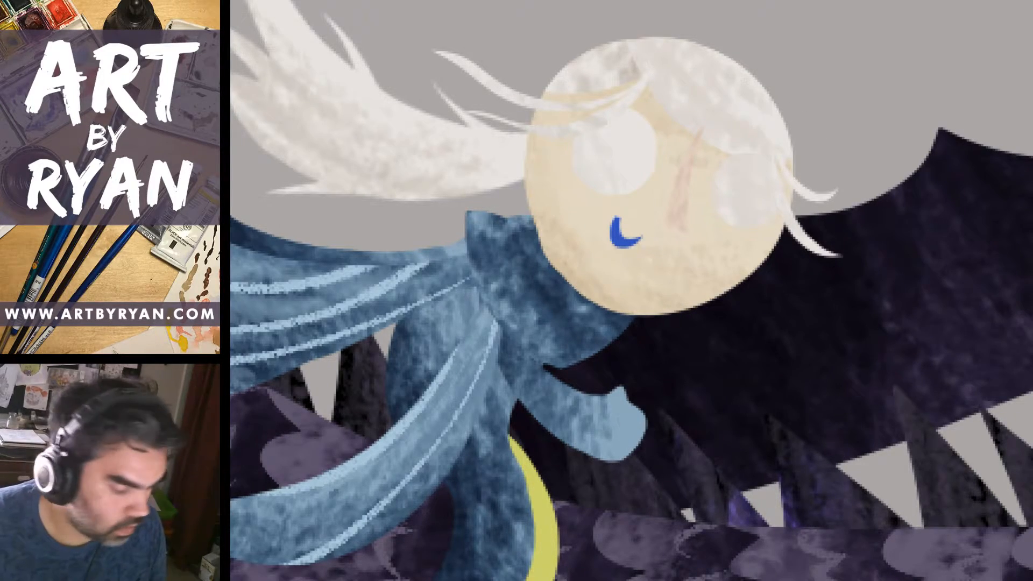
mouse_move(726, 268)
left_mouse_down()
mouse_move(622, 115)
mouse_move(529, 175)
mouse_move(642, 329)
mouse_move(768, 32)
mouse_move(665, 330)
mouse_move(528, 1)
mouse_move(503, 132)
mouse_move(678, 406)
mouse_move(515, 33)
mouse_move(521, 183)
mouse_move(553, 92)
mouse_move(761, 127)
mouse_move(842, 167)
left_mouse_up()
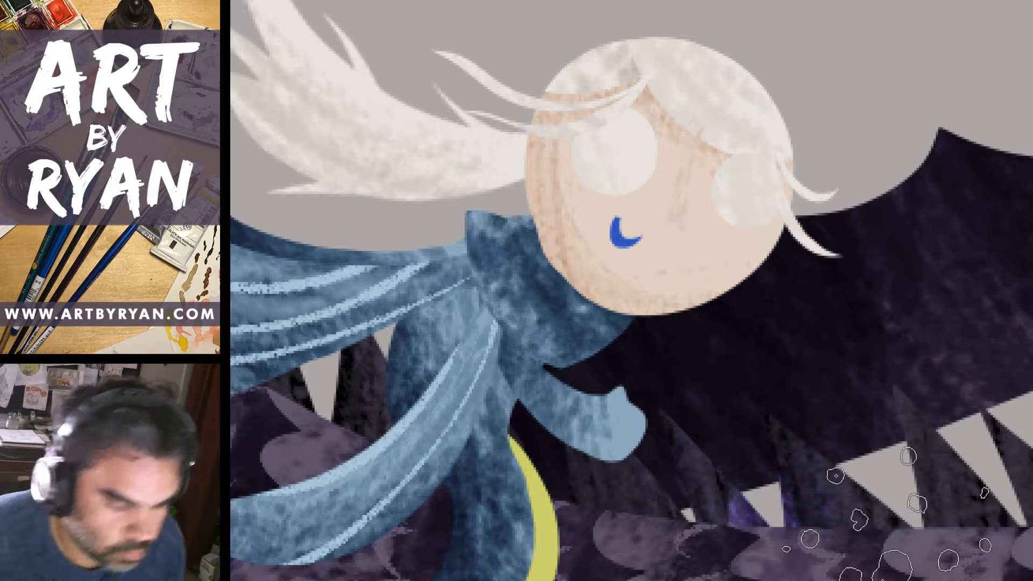
Examine the recoloured rider against the whole illustration and up close.
key("ctrl+minus")
key("ctrl+minus")
key("ctrl+minus")
key("ctrl+minus")
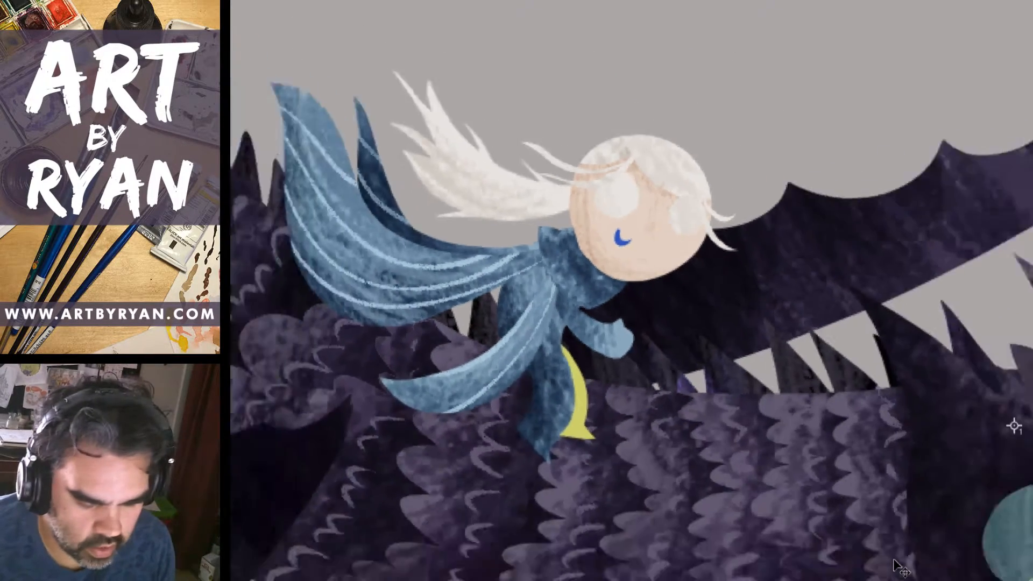
key("ctrl+minus")
key("ctrl+minus")
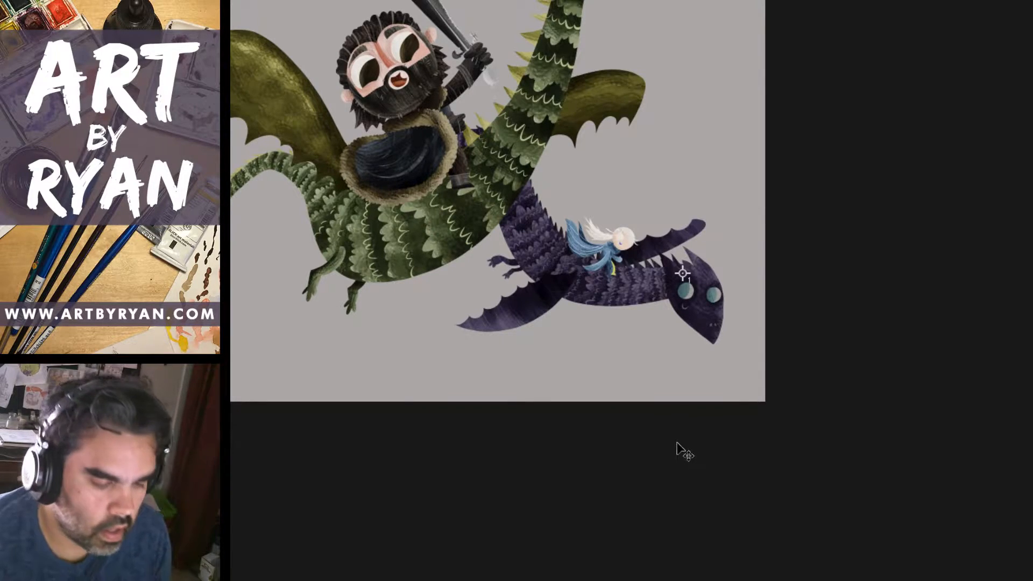
key("ctrl+plus")
key("ctrl+plus")
key("ctrl+plus")
key("ctrl+plus")
key("ctrl+plus")
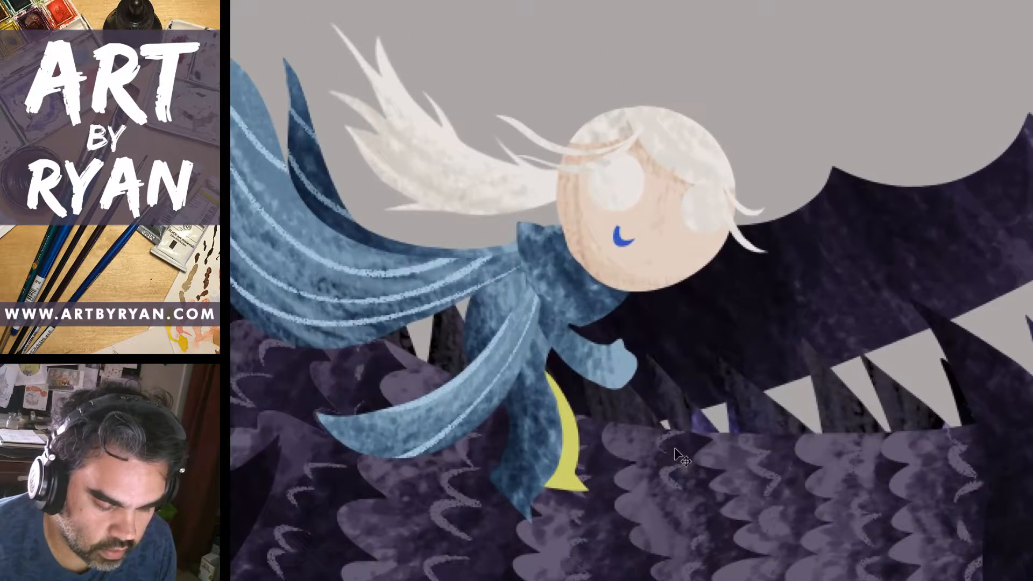
left_click_drag(676, 456, 801, 421)
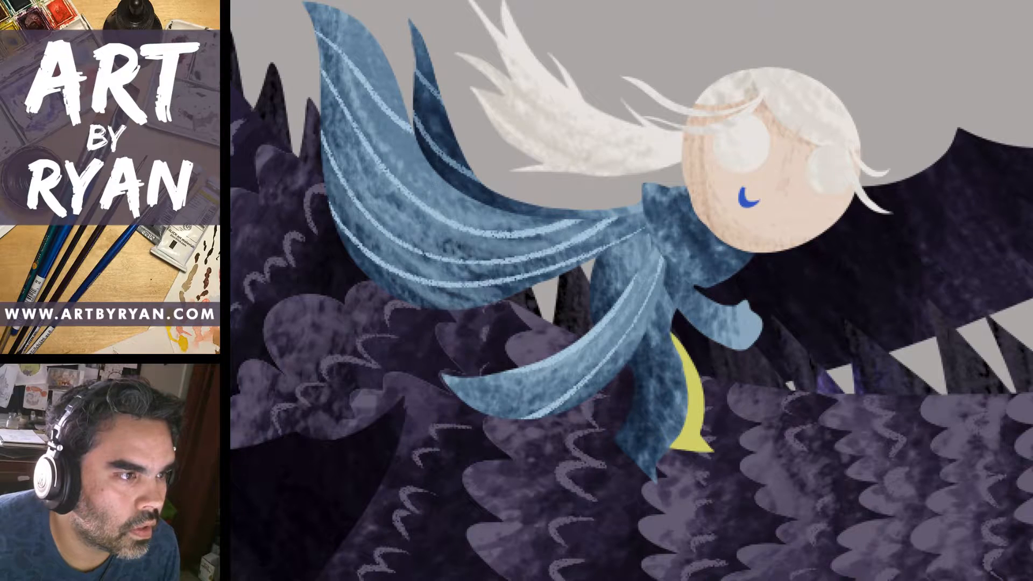
Switch to Chrome, read the viewer comments on the Facebook live video and reposition the browser window.
key("alt+Tab")
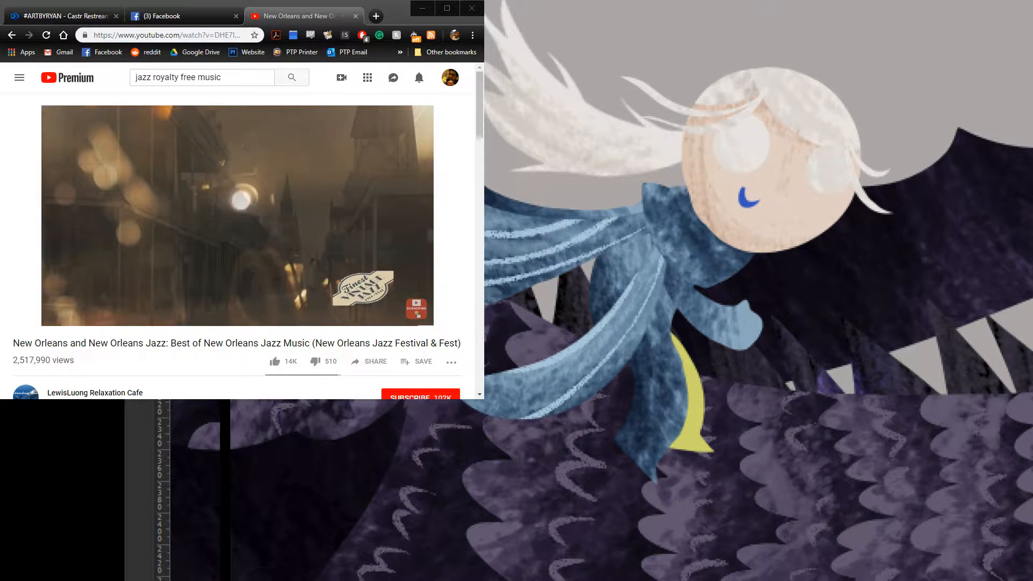
left_click(205, 16)
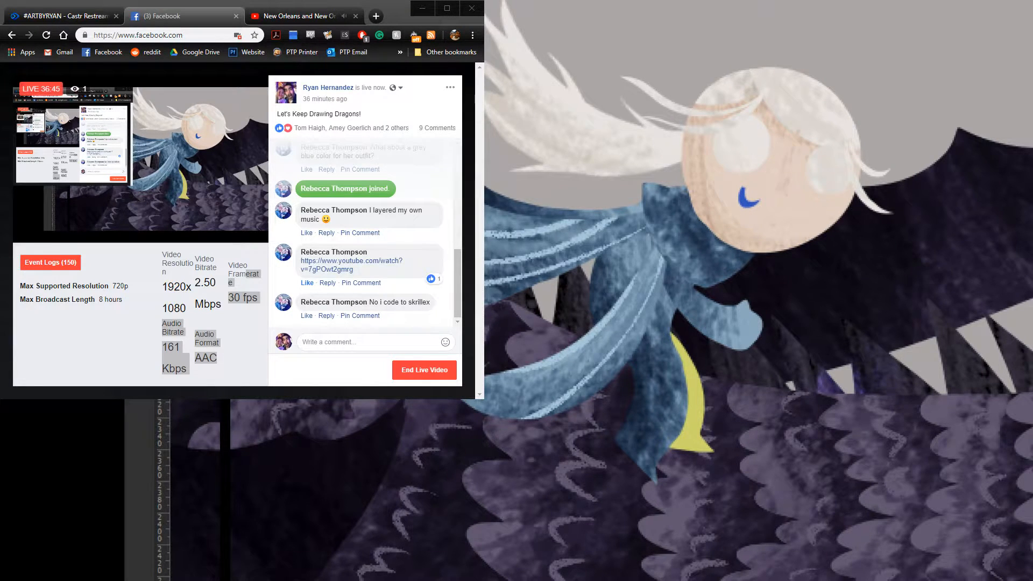
left_click_drag(395, 8, 427, 100)
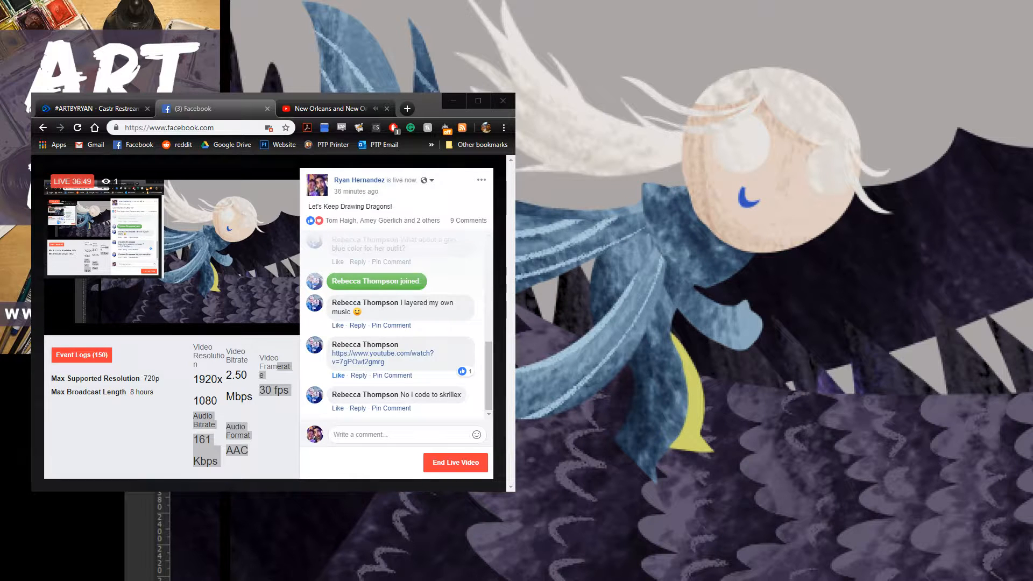
left_click_drag(426, 100, 395, 42)
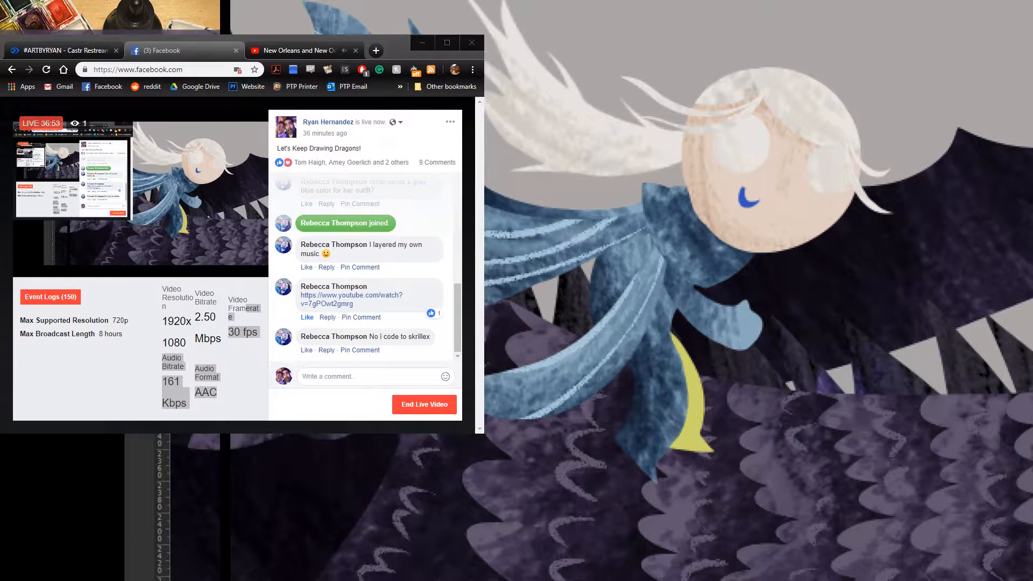
left_click(285, 50)
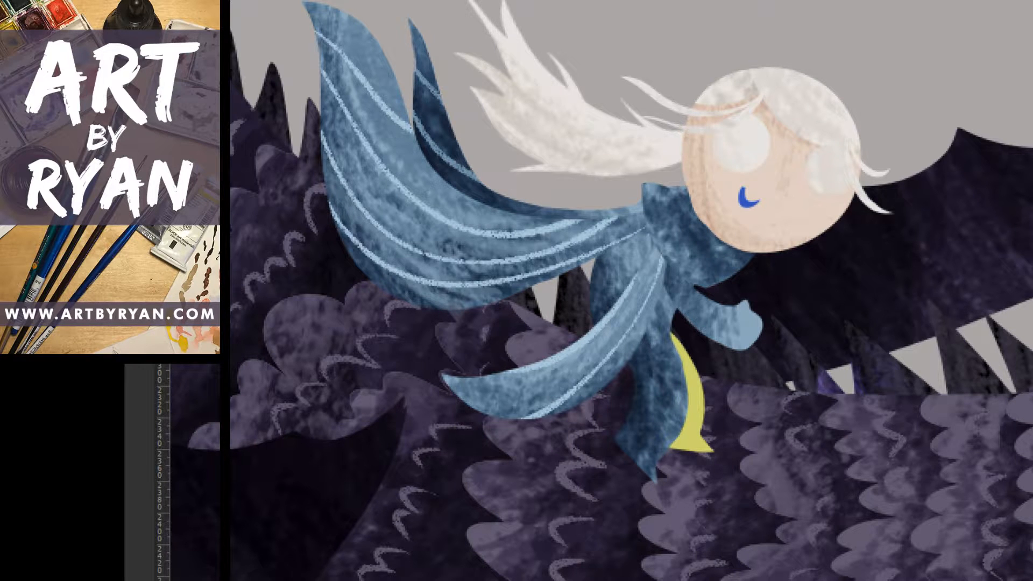
left_click(746, 149)
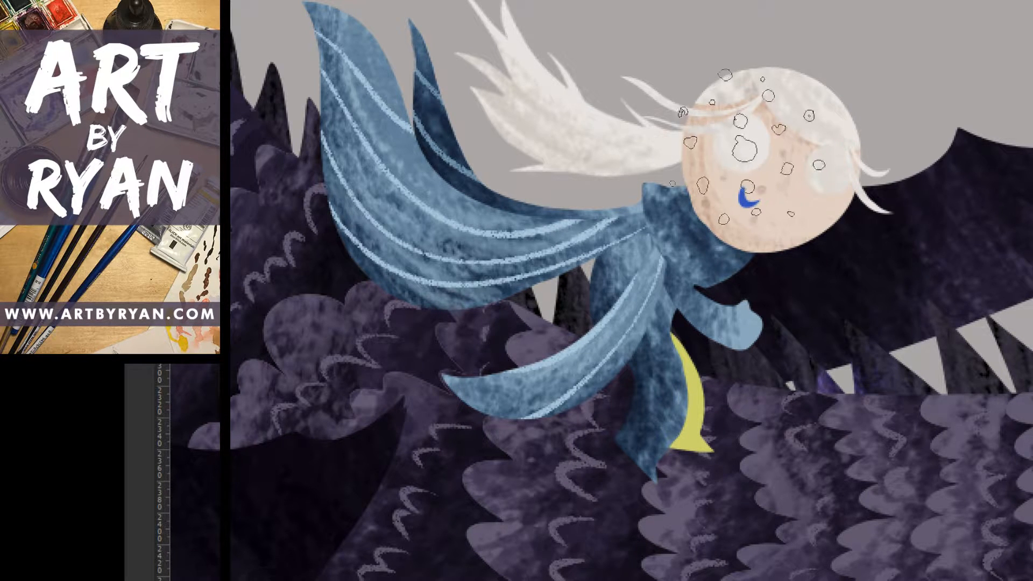
key("v")
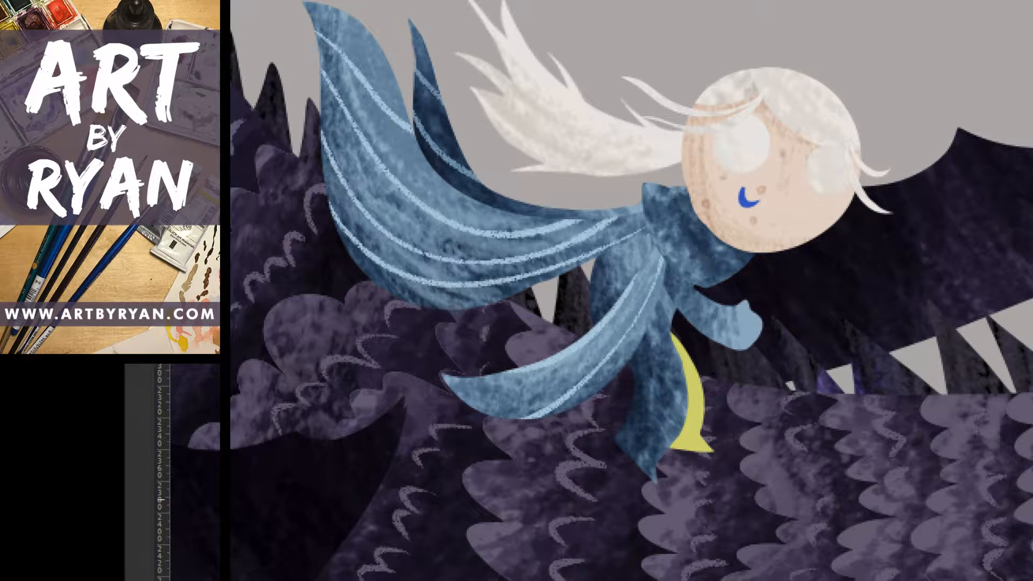
key("ctrl+z")
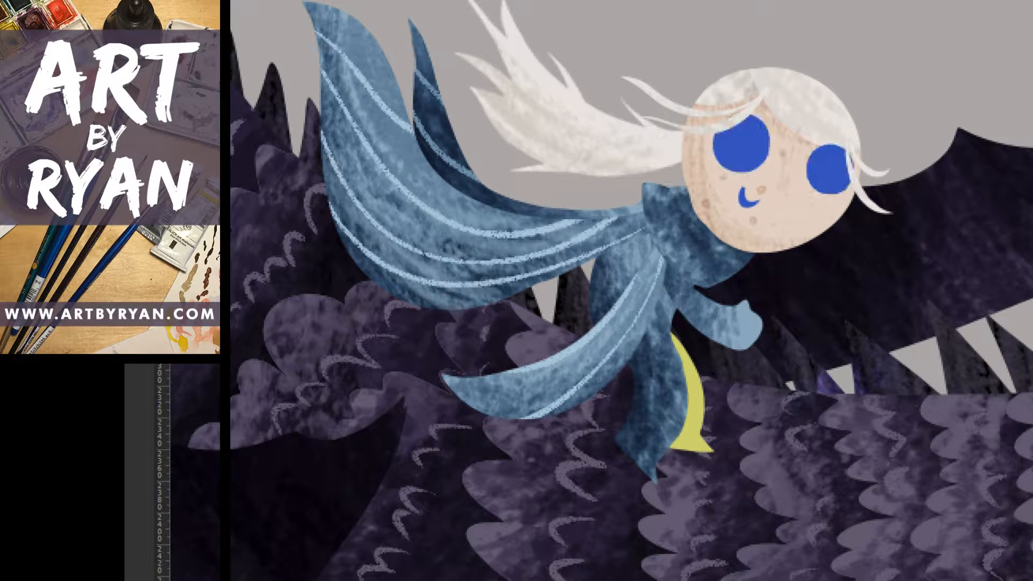
key("ctrl+shift+z")
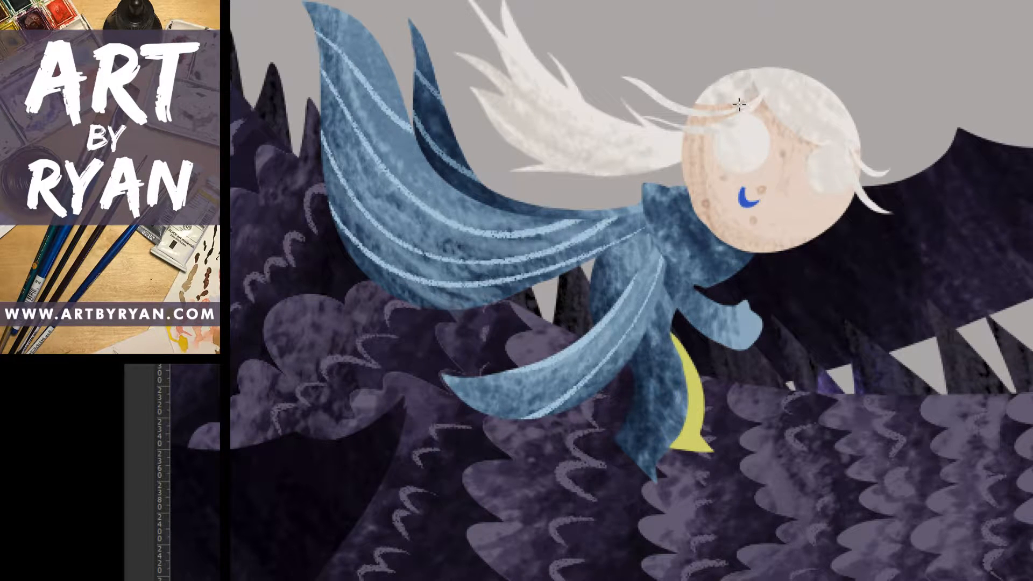
Select a pointed iris shape over each of the rider's eyes, fill both with a muted green and deselect.
mouse_move(739, 103)
left_mouse_down()
mouse_move(752, 162)
mouse_move(696, 132)
mouse_move(727, 94)
left_mouse_up()
mouse_move(824, 126)
left_mouse_down()
mouse_move(834, 154)
mouse_move(802, 197)
mouse_move(822, 127)
left_mouse_up()
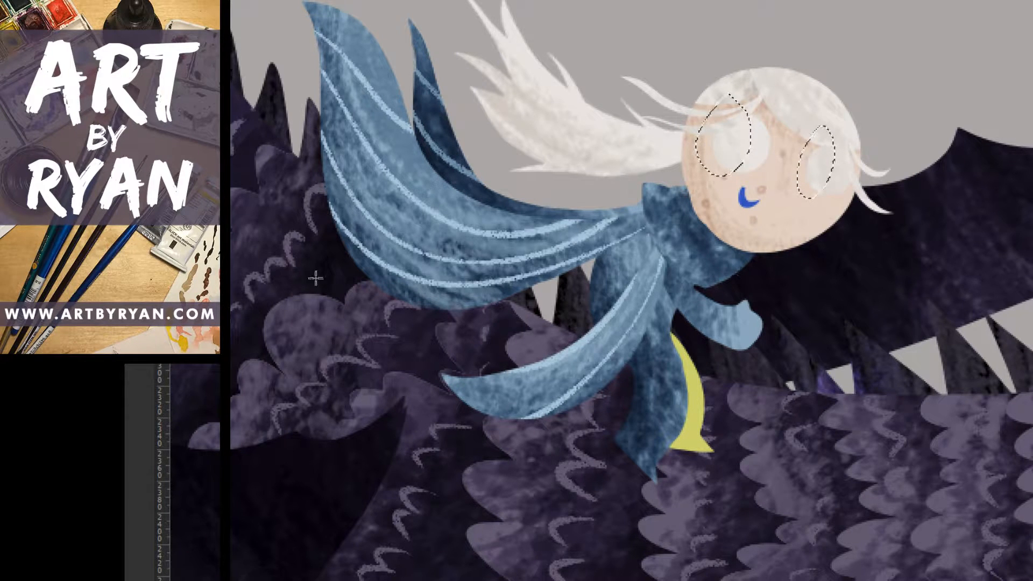
left_click(137, 338)
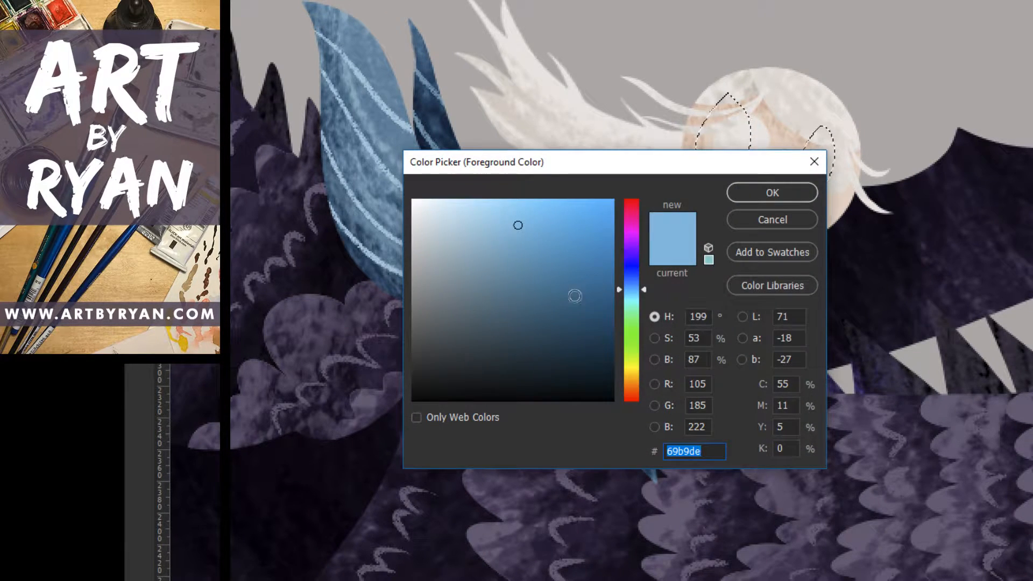
left_click(514, 306)
left_click_drag(629, 319, 629, 329)
mouse_move(475, 262)
left_mouse_down()
mouse_move(471, 278)
mouse_move(483, 251)
mouse_move(471, 260)
left_mouse_up()
left_click(750, 195)
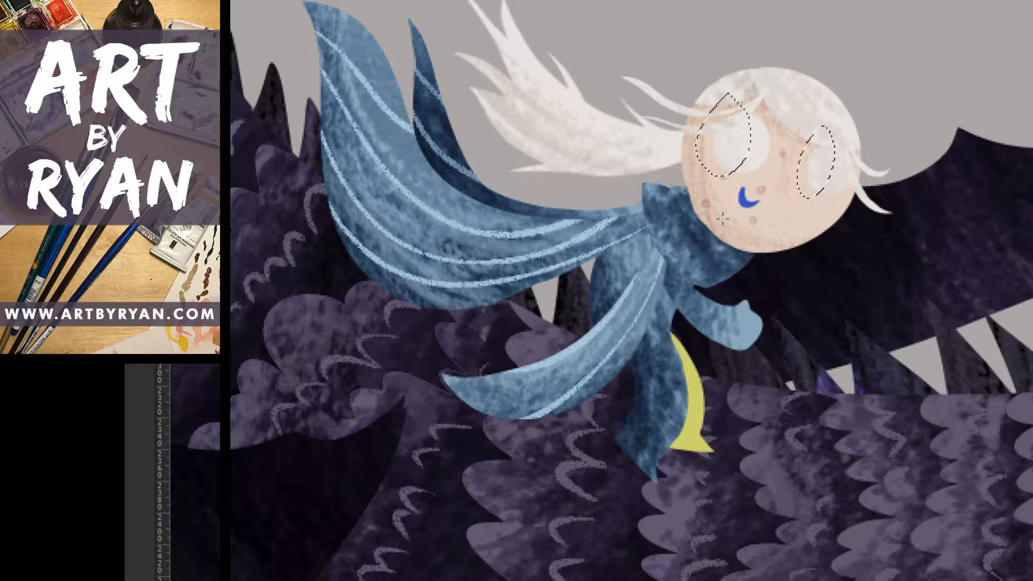
key("alt+BackSpace")
key("b")
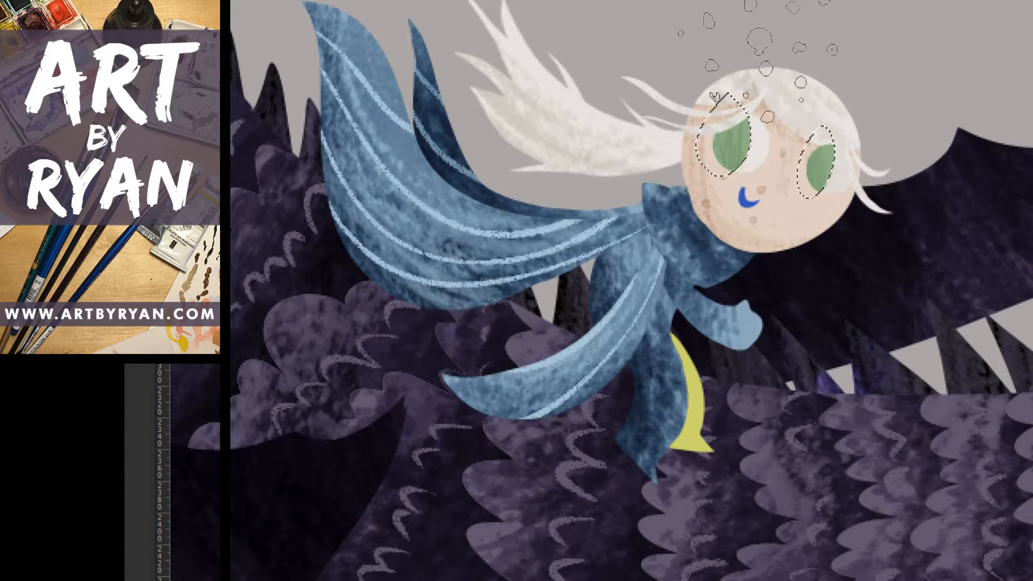
key("ctrl+d")
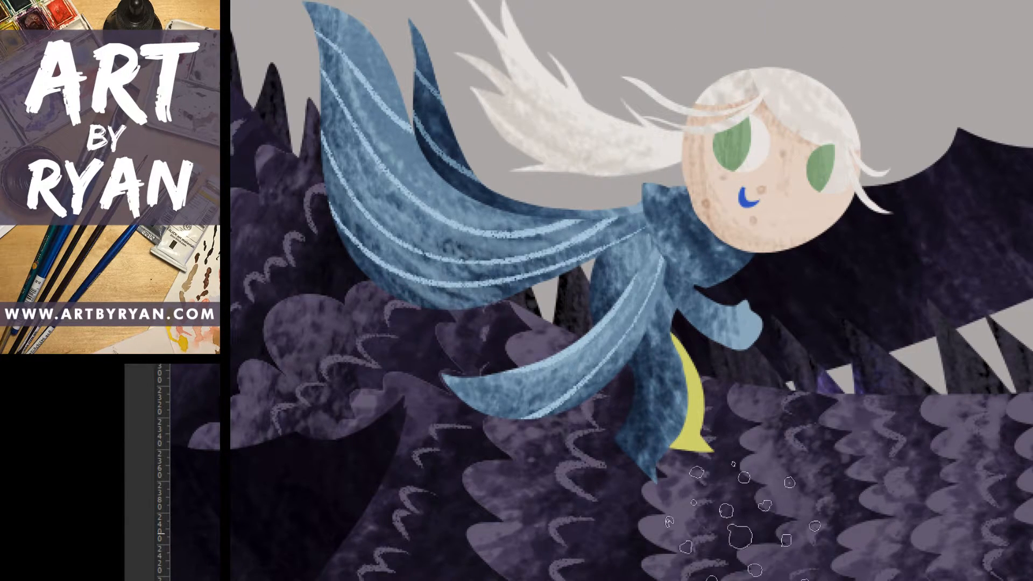
Pick a more saturated peach at hue 19 as foreground colour and paint the rider's nose with it.
left_click_drag(823, 301, 719, 359)
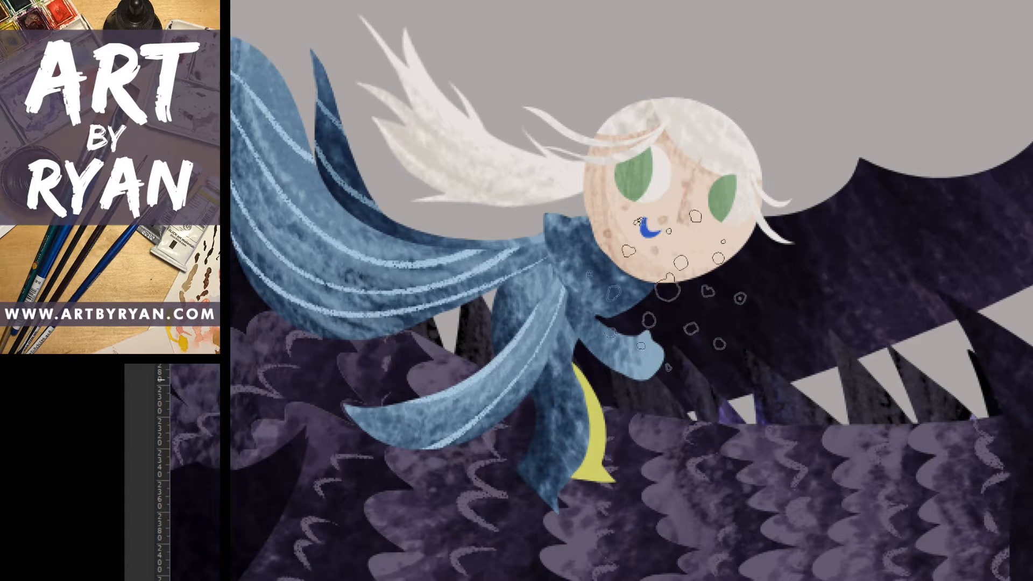
mouse_move(666, 287)
left_mouse_down()
mouse_move(689, 365)
mouse_move(722, 402)
left_mouse_up()
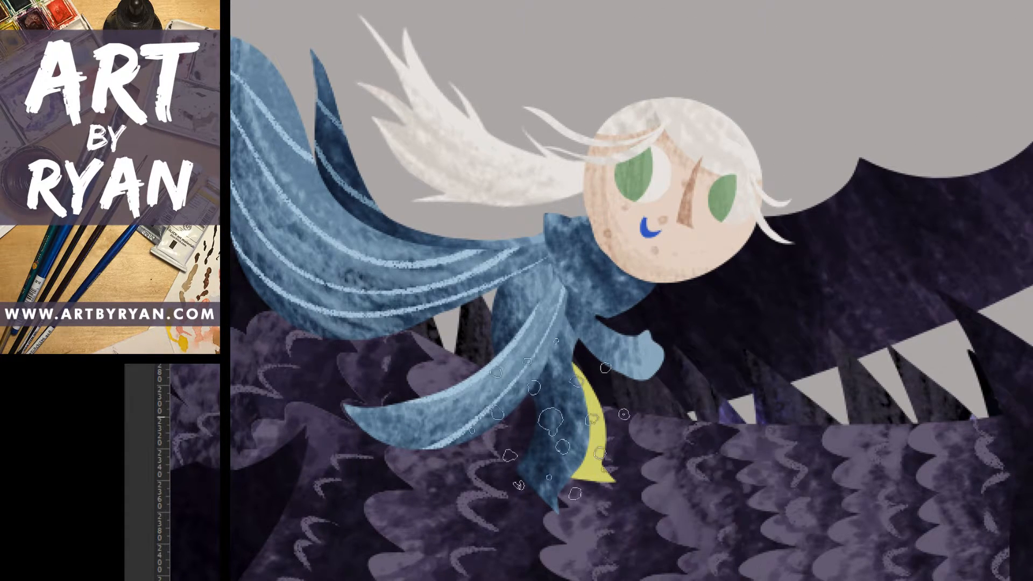
left_click(138, 320)
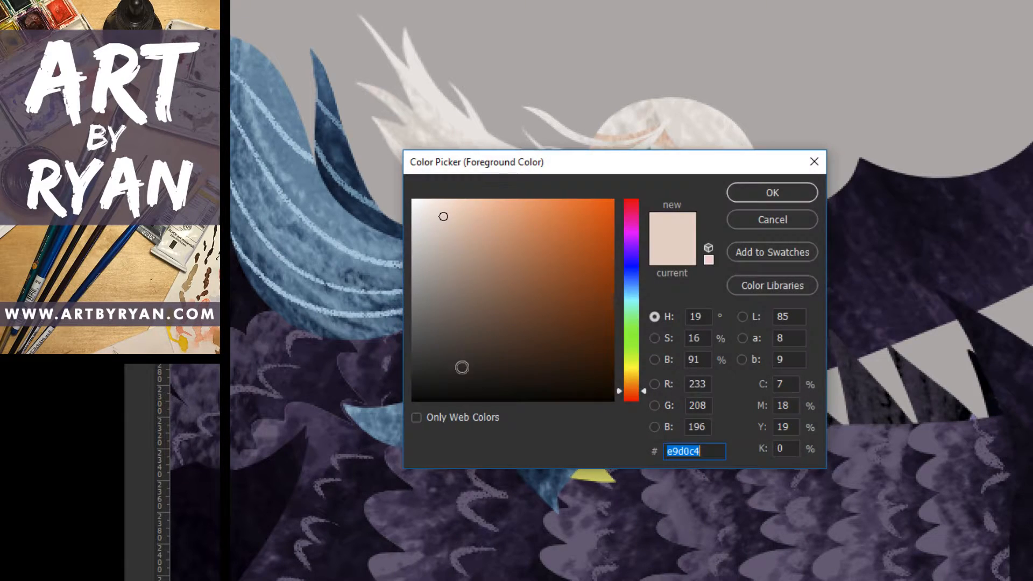
left_click(775, 220)
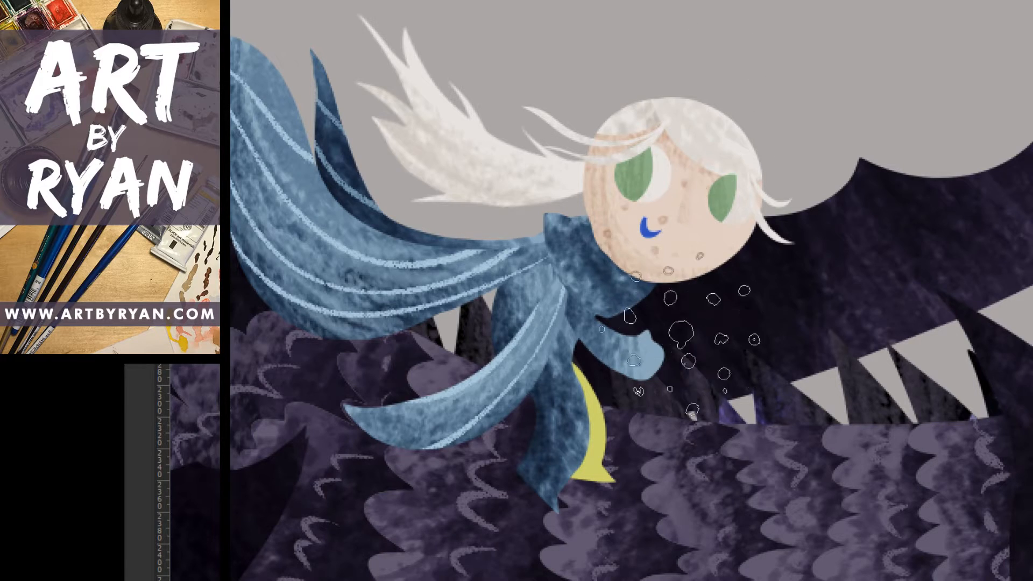
left_click(139, 320)
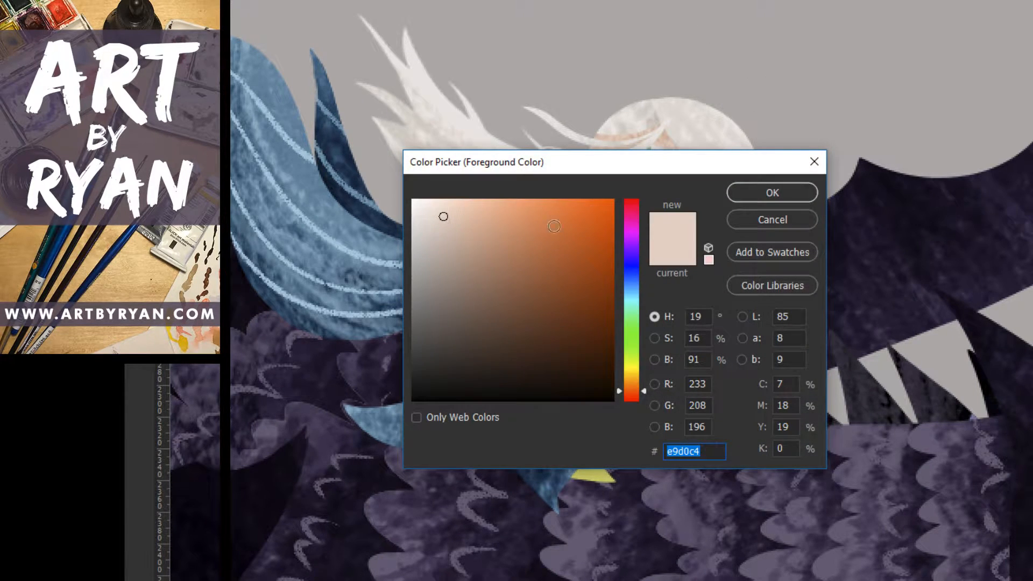
left_click(474, 225)
left_click(772, 193)
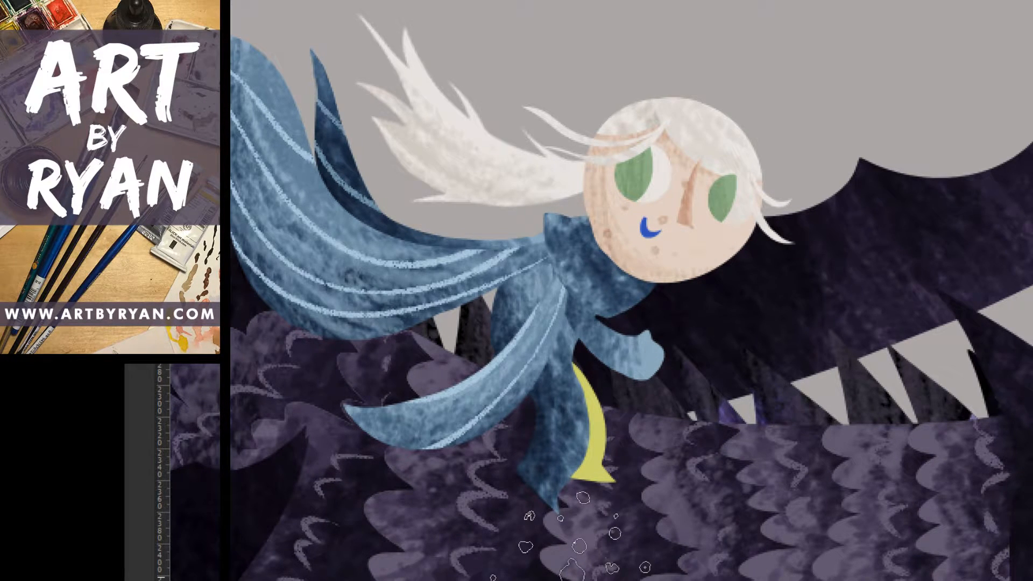
Paint over the round spots on the rider's face with peach skin texture.
scroll(575, 517, "down", 5)
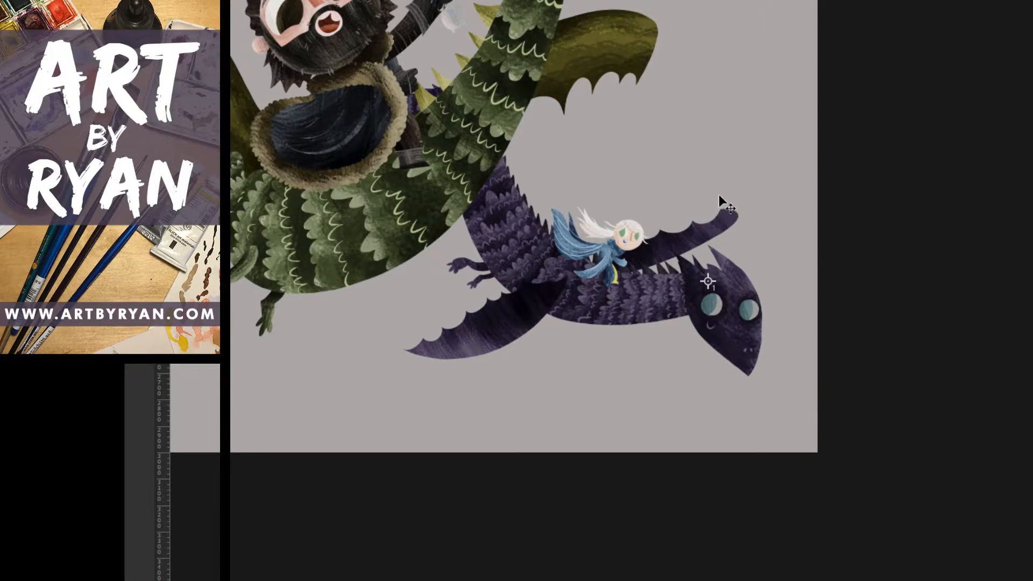
scroll(718, 202, "up", 6)
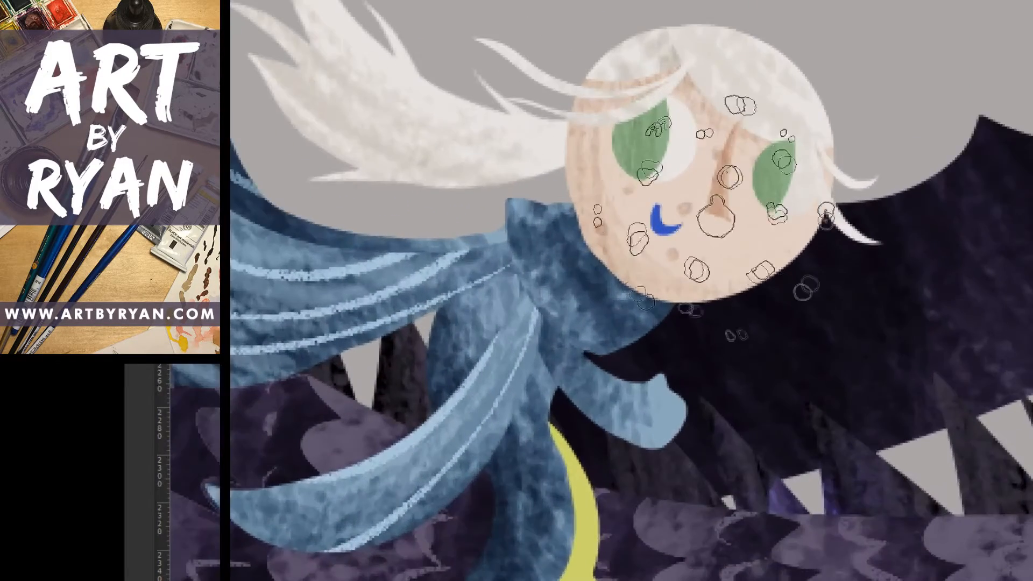
left_click_drag(722, 189, 783, 293)
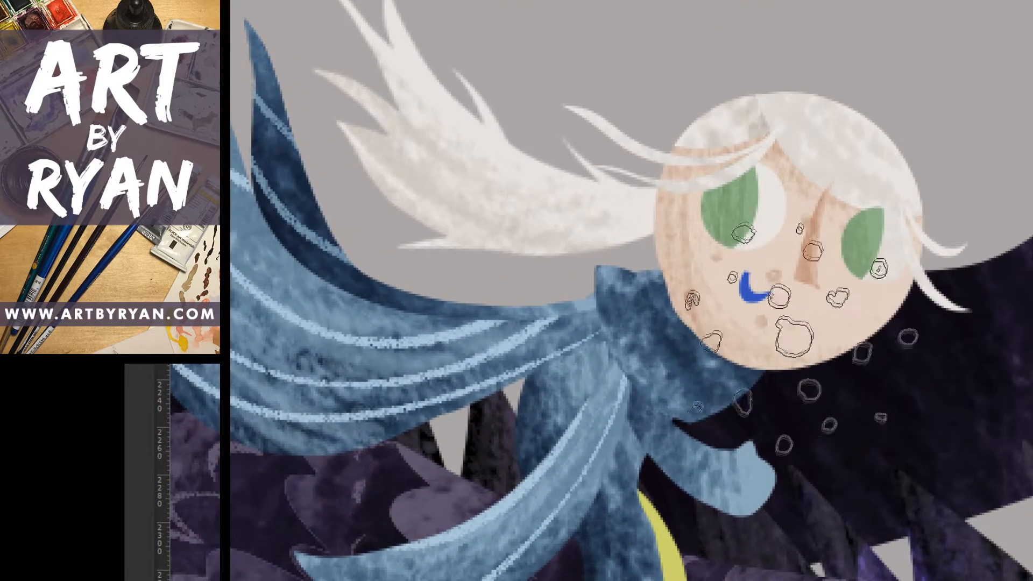
key("v")
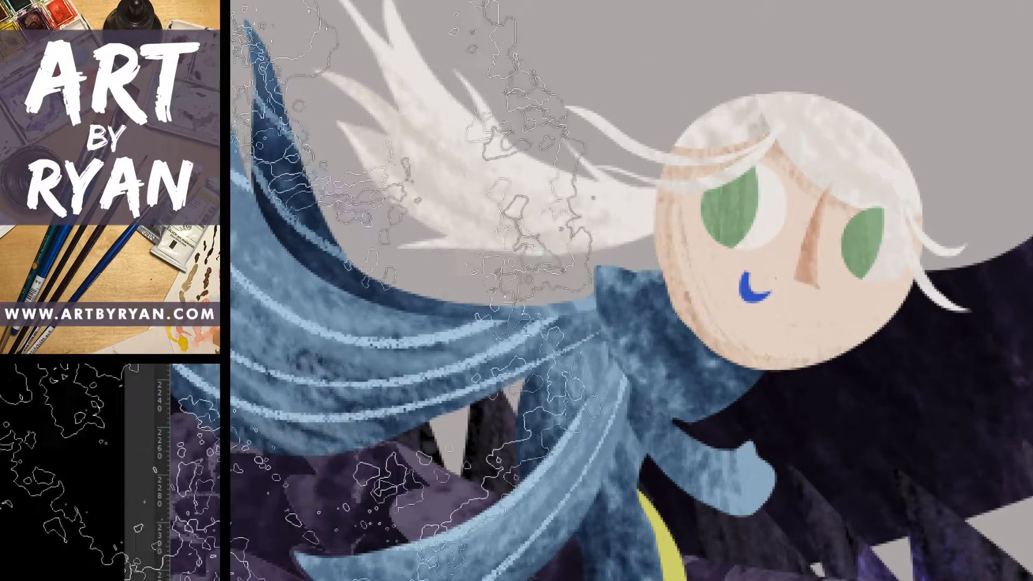
Pick a light pink as foreground colour, reduce the brush size and brush a soft blush onto the rider's cheek below the far eye.
left_click(139, 344)
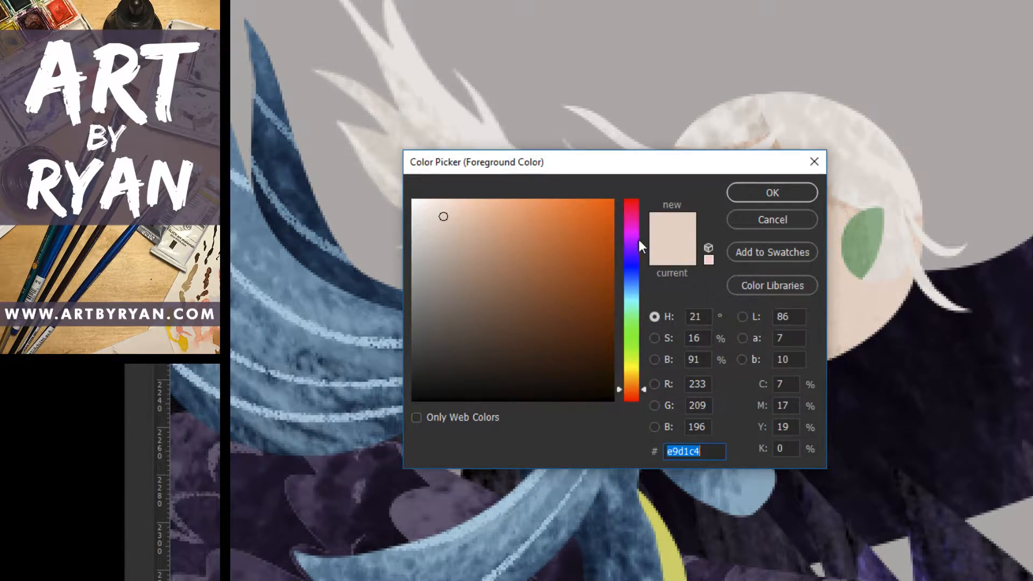
left_click_drag(638, 240, 636, 220)
left_click(758, 190)
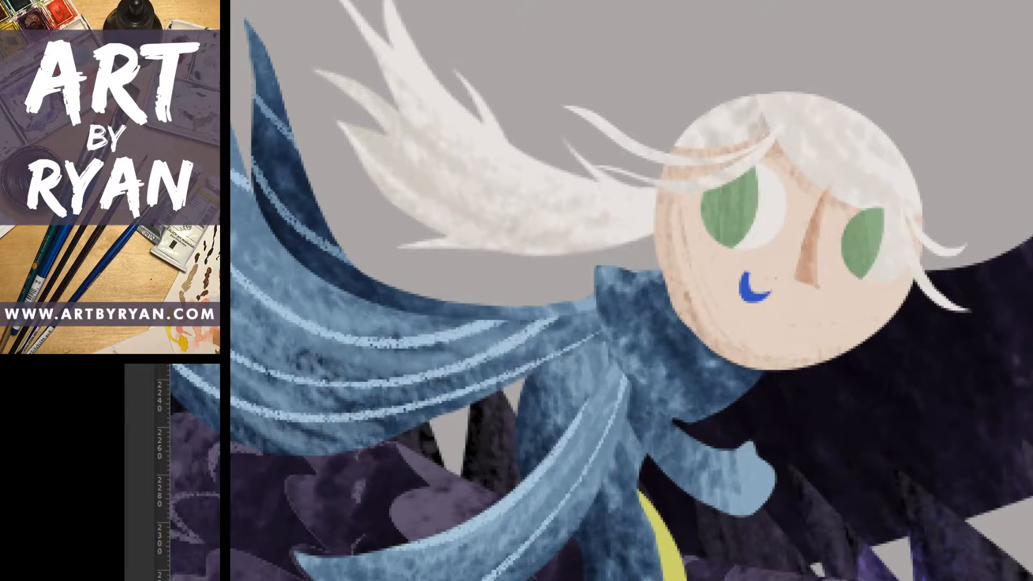
key("v")
key("b")
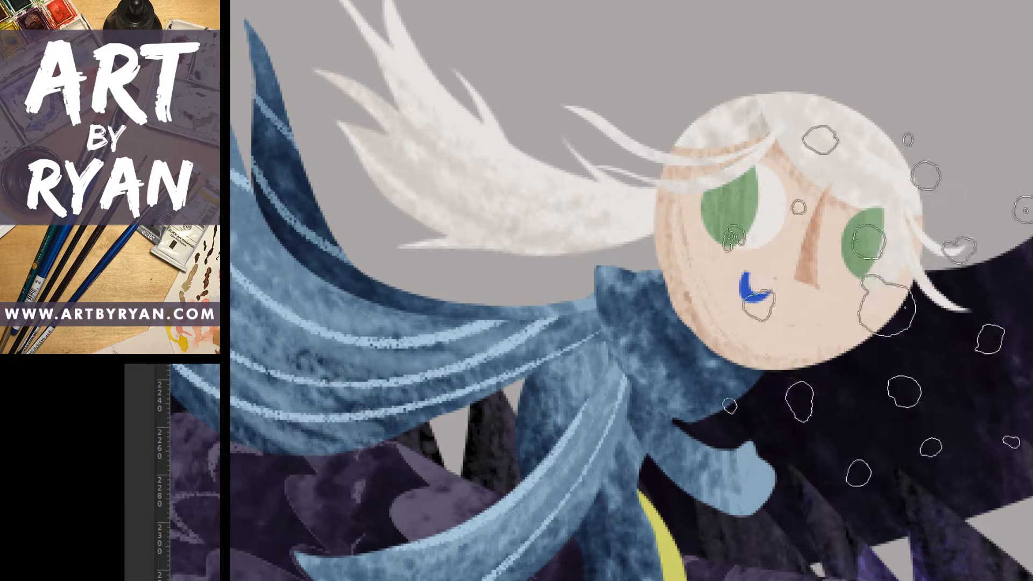
key("[")
key("[")
key("[")
key("[")
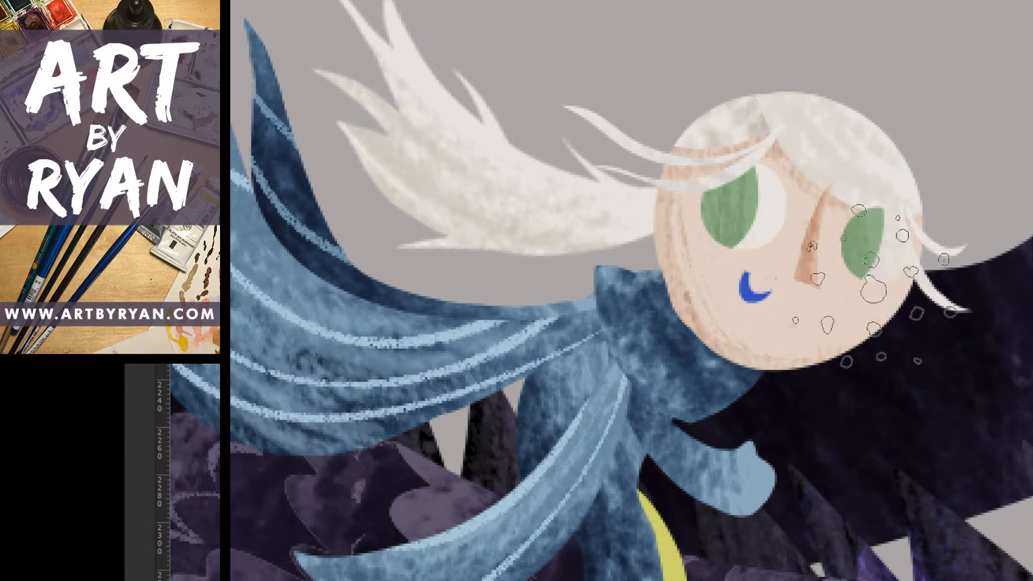
left_click_drag(891, 348, 892, 297)
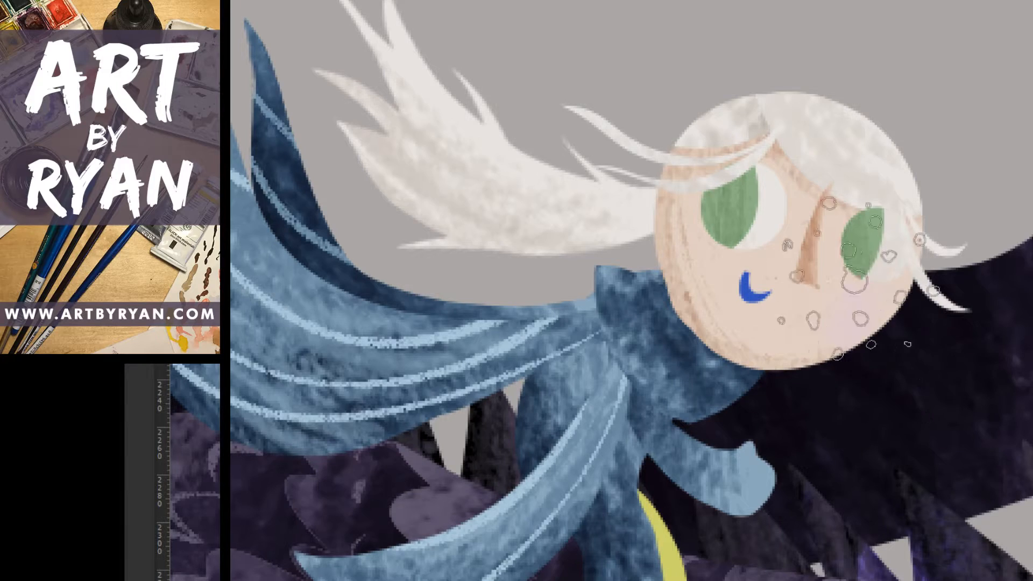
Try painting pink blush on both of the character's cheeks, and undo the blush strokes.
key("v")
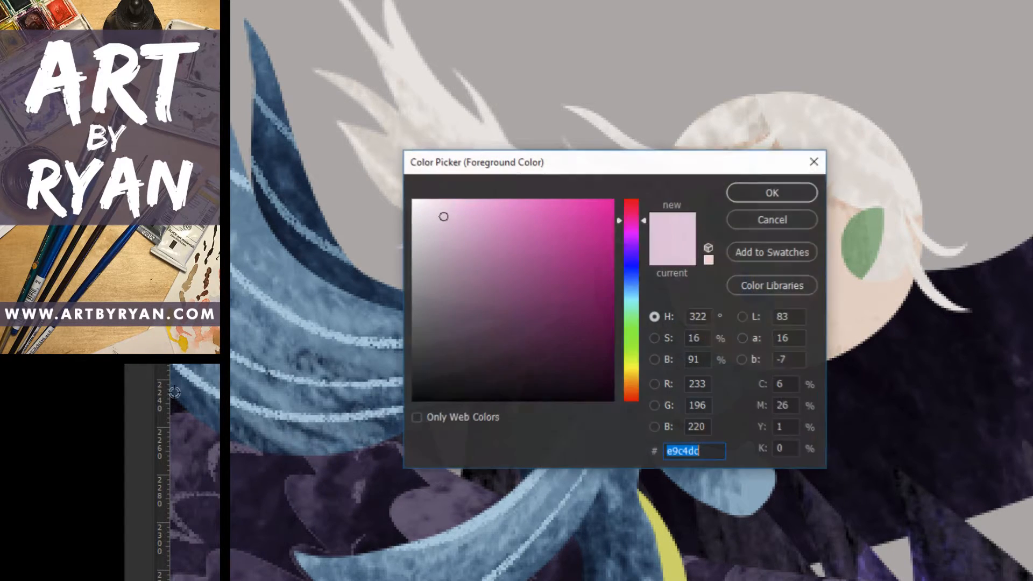
left_click(489, 214)
left_click(769, 191)
mouse_move(882, 307)
left_mouse_down()
mouse_move(897, 322)
mouse_move(851, 306)
mouse_move(867, 335)
mouse_move(891, 319)
mouse_move(870, 277)
mouse_move(874, 317)
left_mouse_up()
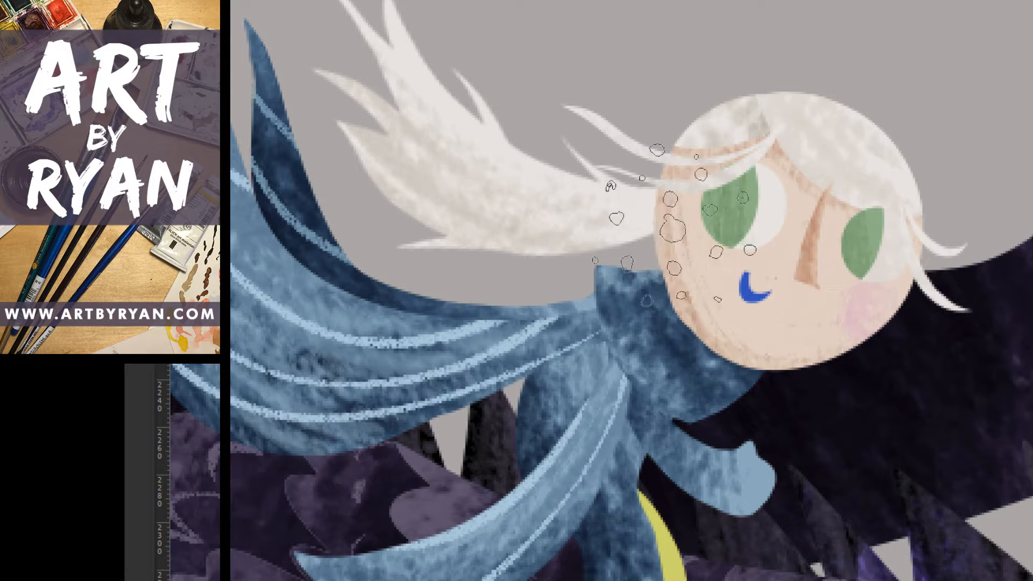
mouse_move(672, 231)
left_mouse_down()
mouse_move(664, 257)
mouse_move(689, 231)
mouse_move(688, 258)
left_mouse_up()
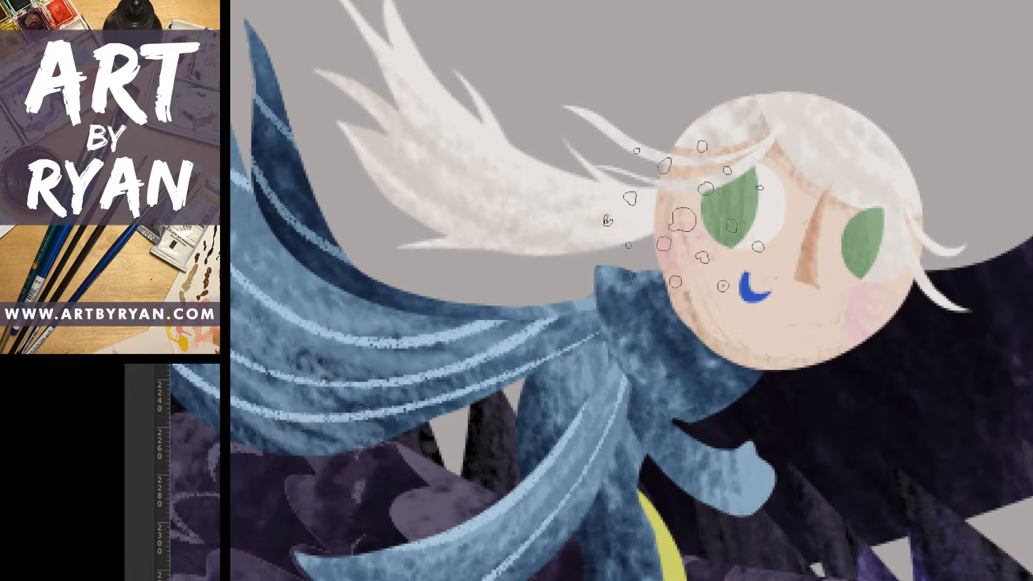
left_click_drag(682, 221, 695, 233)
mouse_move(882, 295)
left_mouse_down()
mouse_move(907, 318)
mouse_move(882, 283)
left_mouse_up()
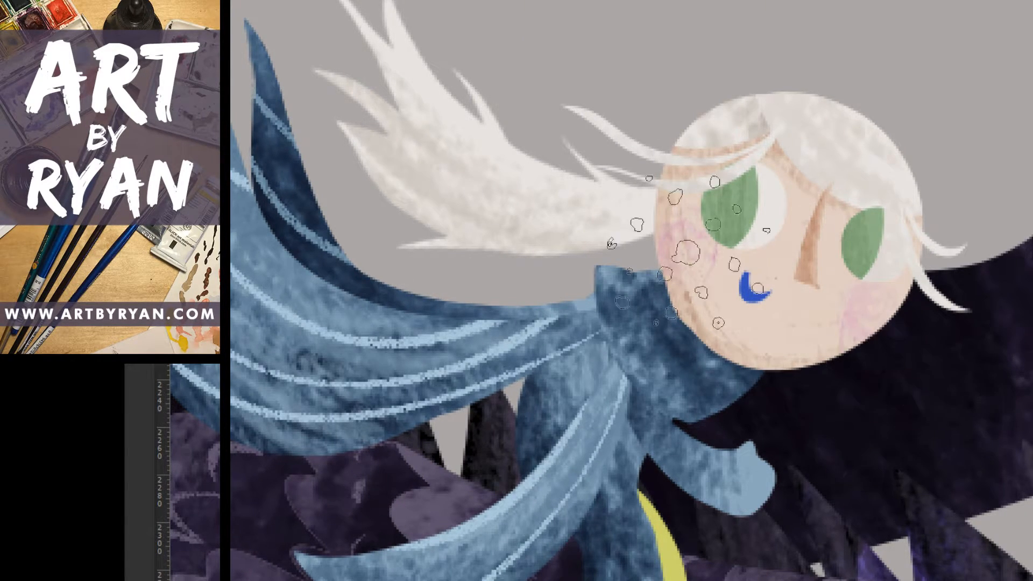
mouse_move(694, 285)
left_mouse_down()
mouse_move(899, 369)
mouse_move(928, 402)
left_mouse_up()
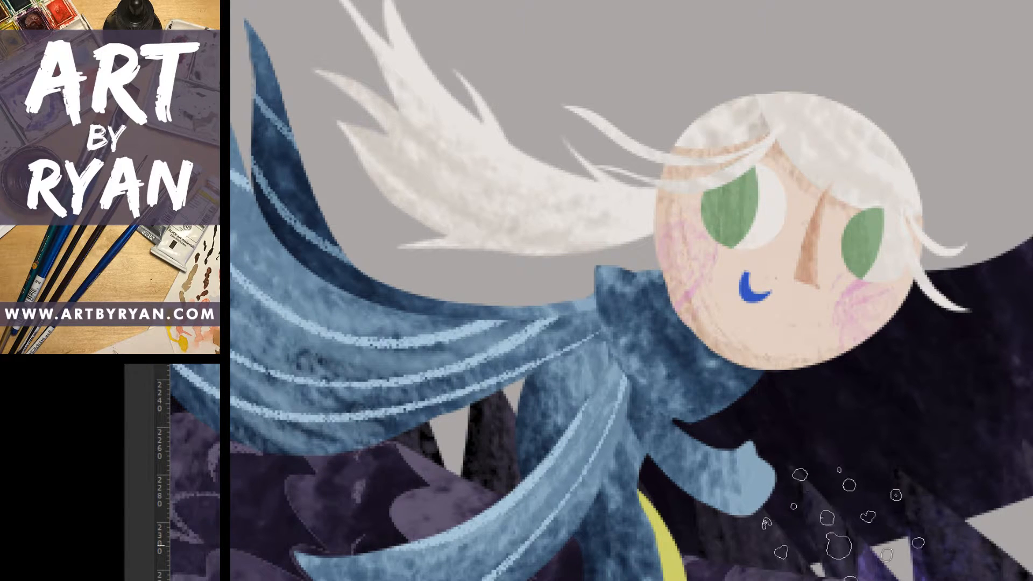
mouse_move(656, 183)
left_mouse_down()
mouse_move(646, 184)
mouse_move(645, 151)
left_mouse_up()
left_click_drag(883, 288, 861, 323)
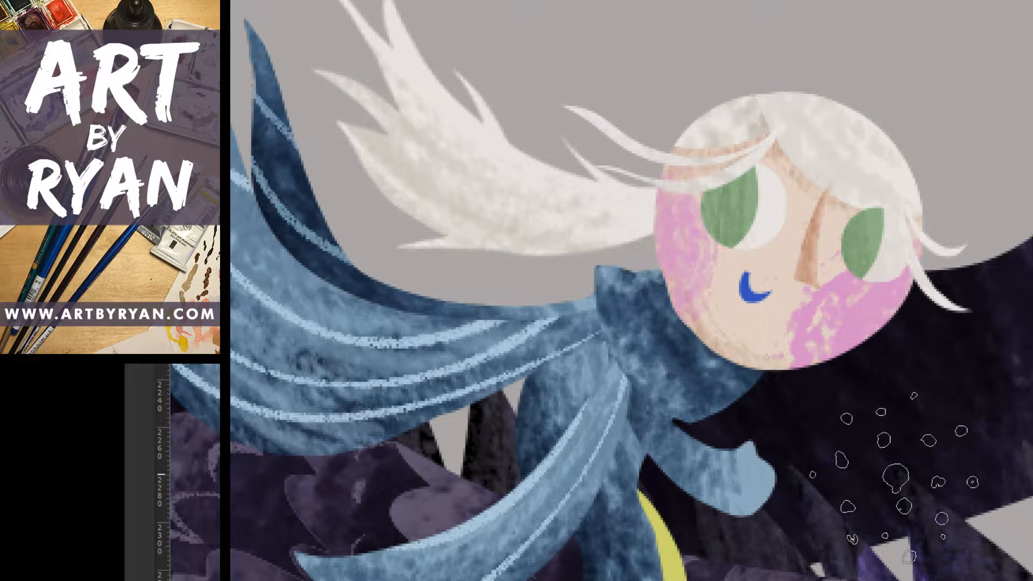
key("ctrl+z")
key("ctrl+z")
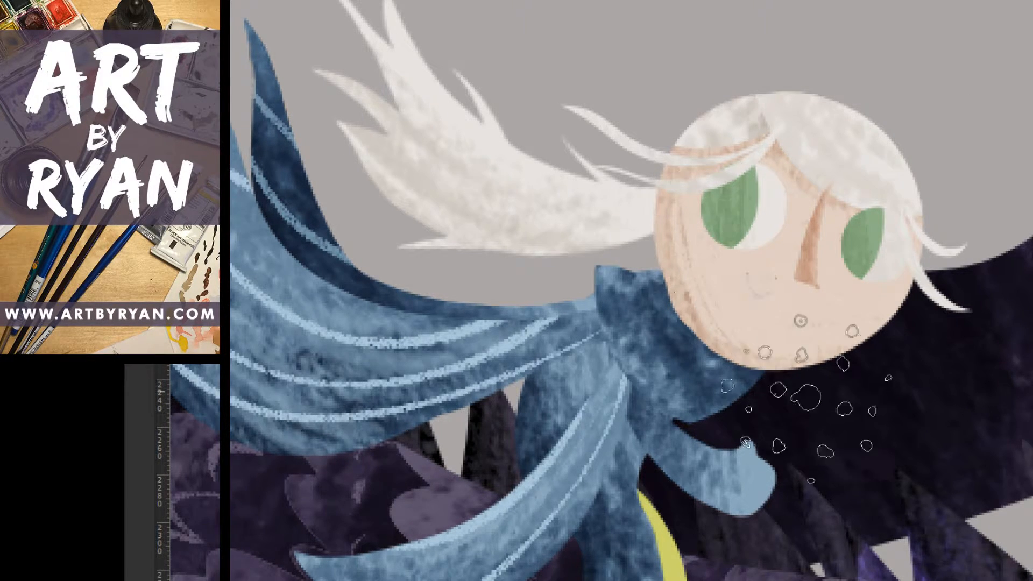
Repaint the character's mouth in a muted pinkish red, shifting the picked skin colour's hue toward red.
mouse_move(747, 260)
left_mouse_down()
mouse_move(797, 373)
mouse_move(727, 203)
mouse_move(805, 396)
mouse_move(722, 273)
mouse_move(811, 449)
mouse_move(722, 275)
mouse_move(780, 394)
left_mouse_up()
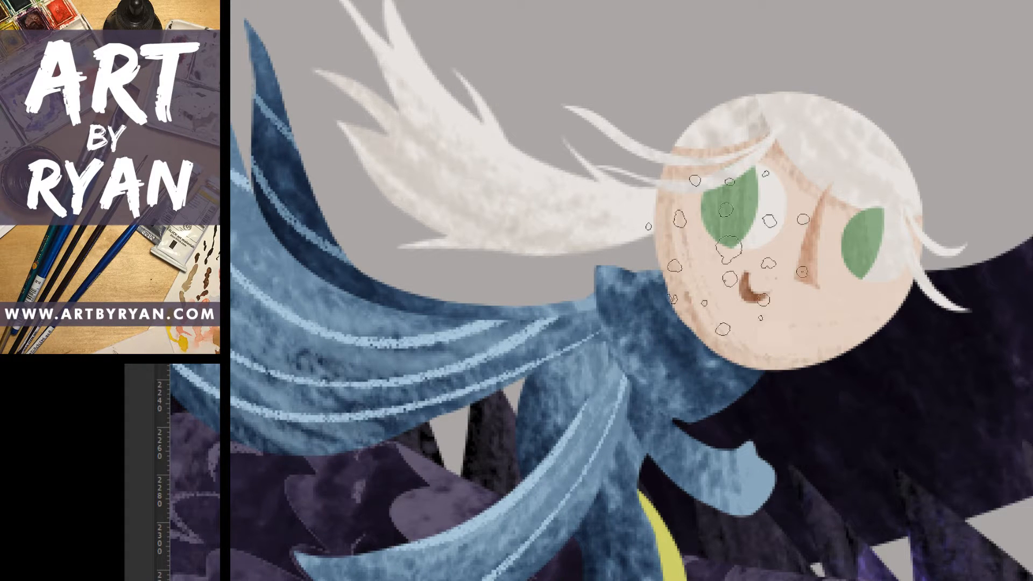
left_click(138, 323)
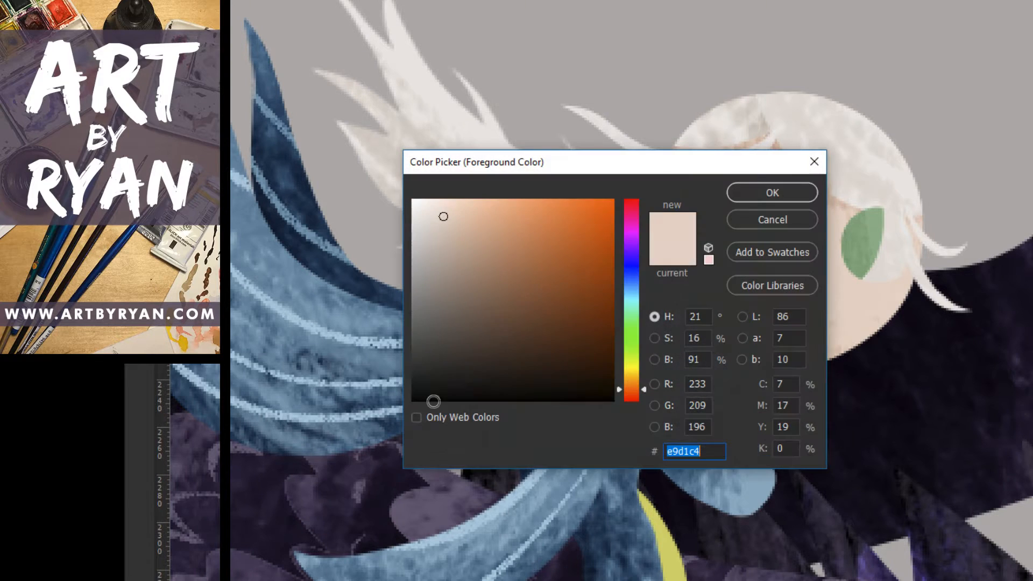
left_click_drag(630, 384, 630, 401)
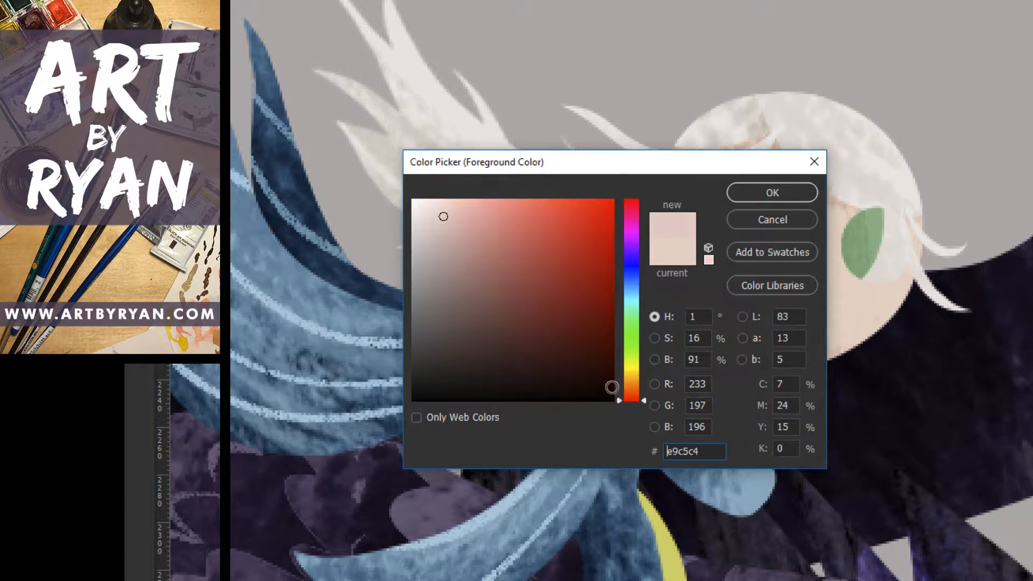
left_click(471, 244)
left_click(759, 192)
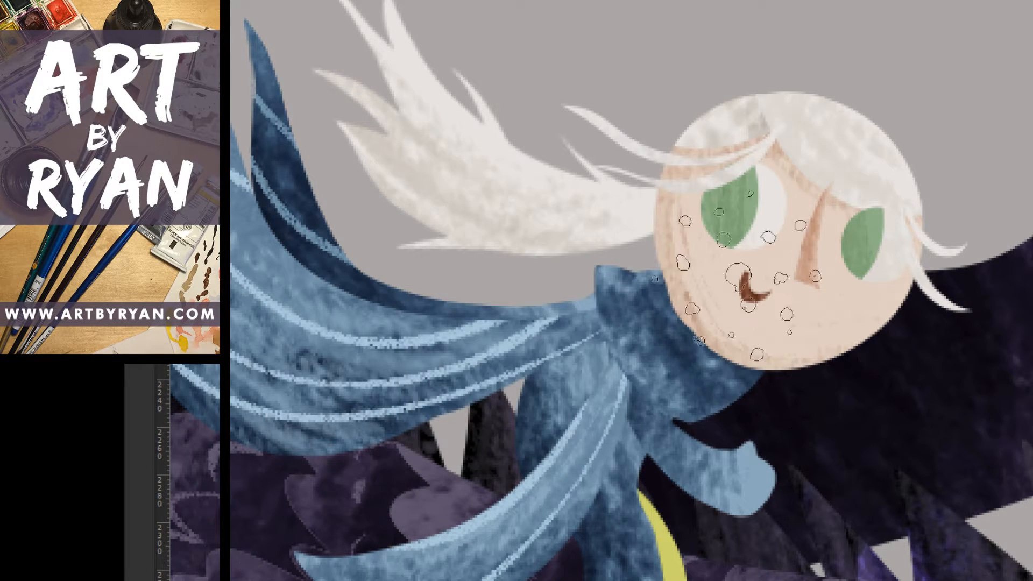
left_click_drag(738, 276, 772, 346)
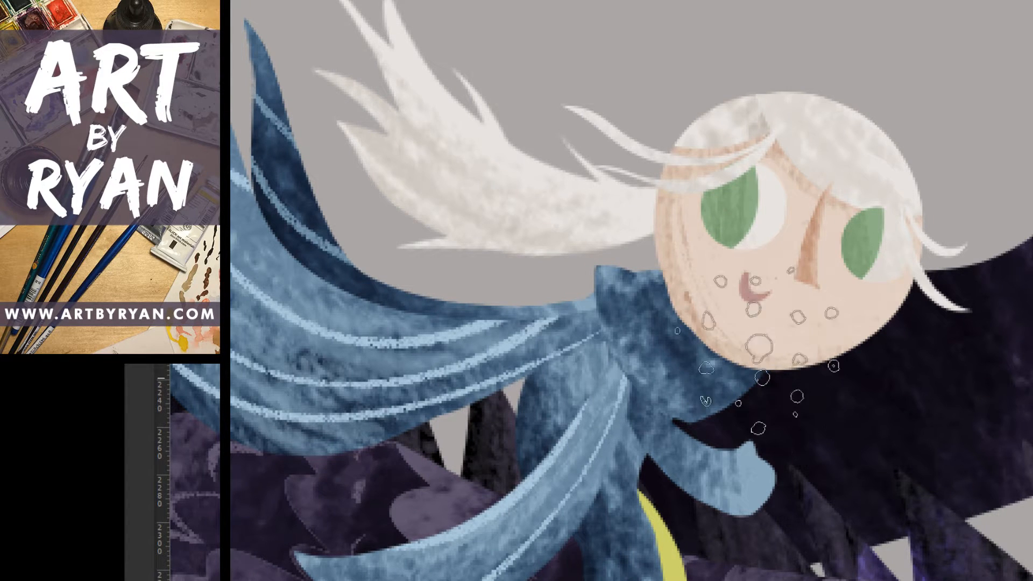
Darken the mouth to a deep red with brush strokes in Multiply mode.
key("alt+shift+m")
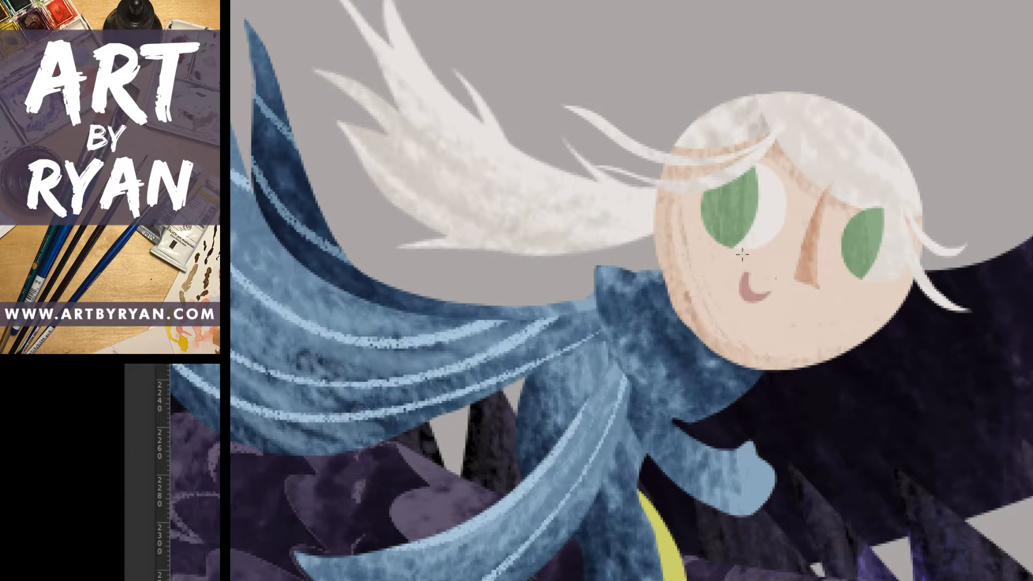
mouse_move(740, 248)
left_mouse_down()
mouse_move(772, 383)
mouse_move(739, 232)
mouse_move(804, 412)
left_mouse_up()
left_click_drag(760, 231, 818, 450)
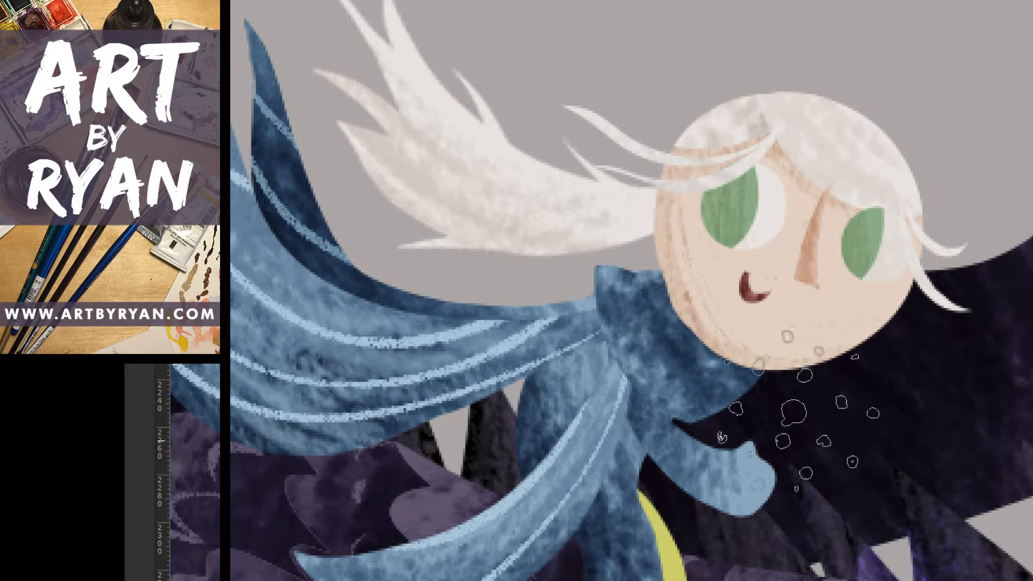
Paint light blue (#b6d9e9) trim lines along the collar's edges with a smaller brush, adding short bars at its back end.
key("v")
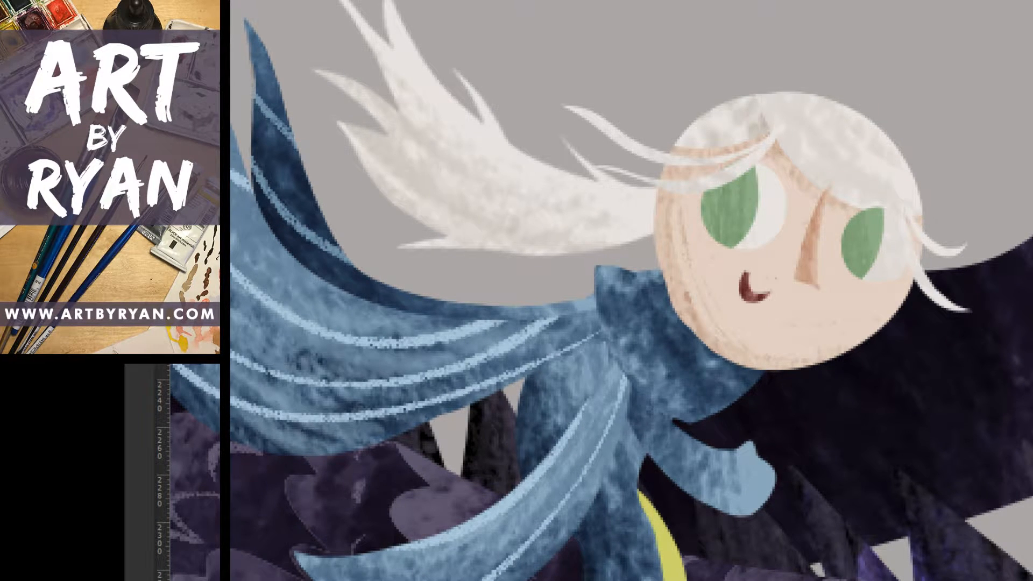
left_click_drag(828, 353, 947, 361)
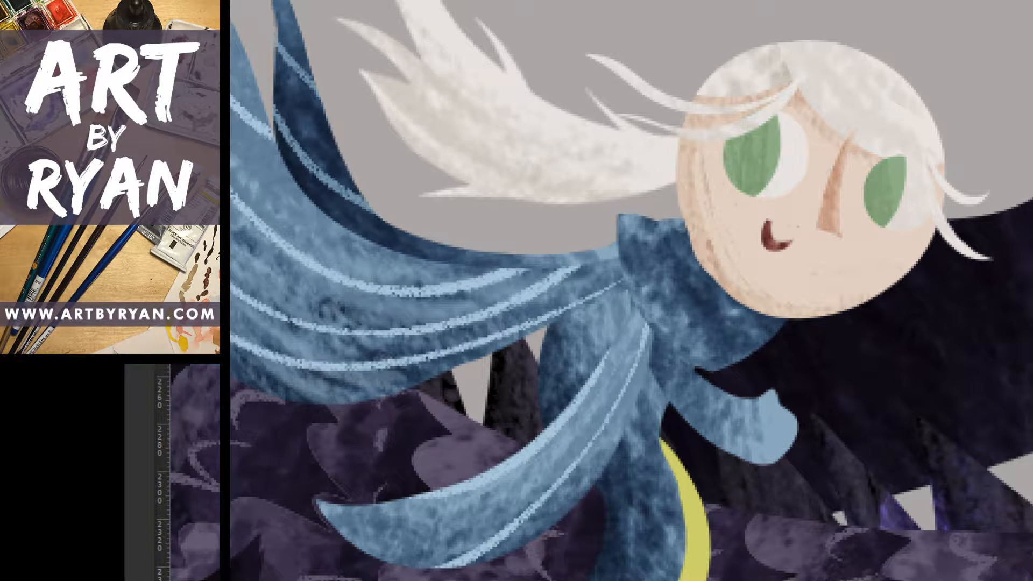
left_click(464, 215)
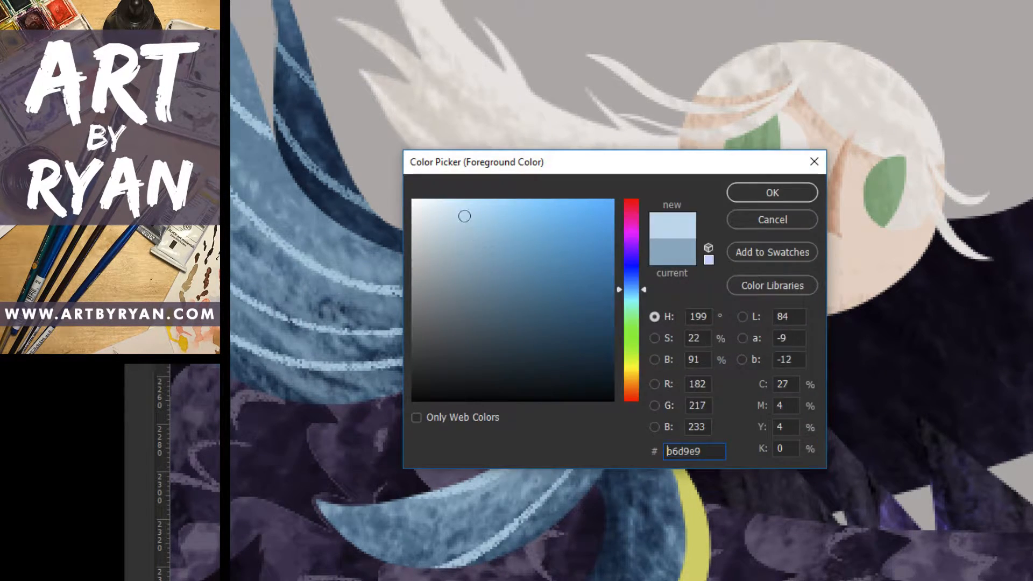
left_click(779, 193)
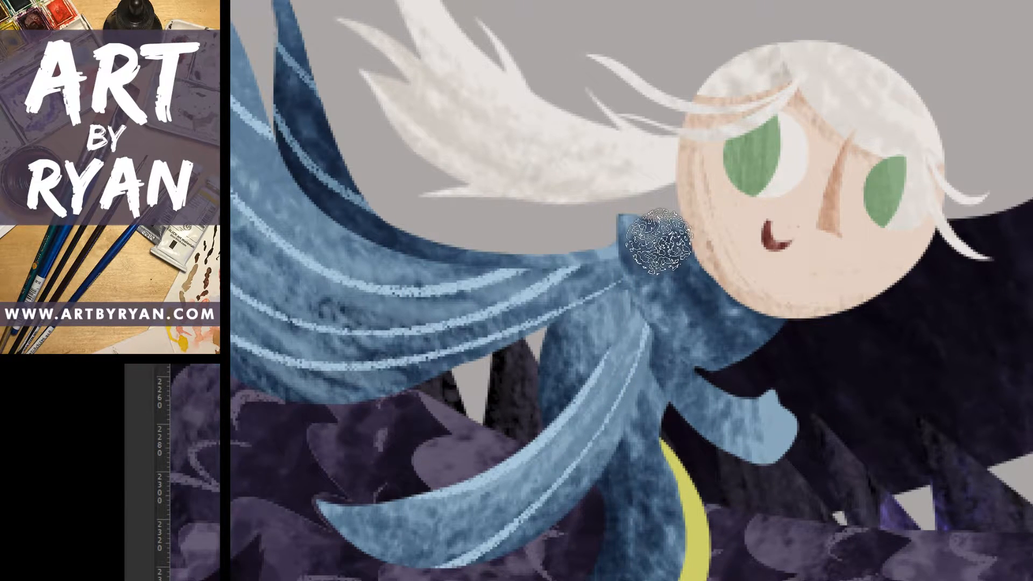
key("bracketleft")
key("bracketleft")
key("bracketleft")
key("bracketleft")
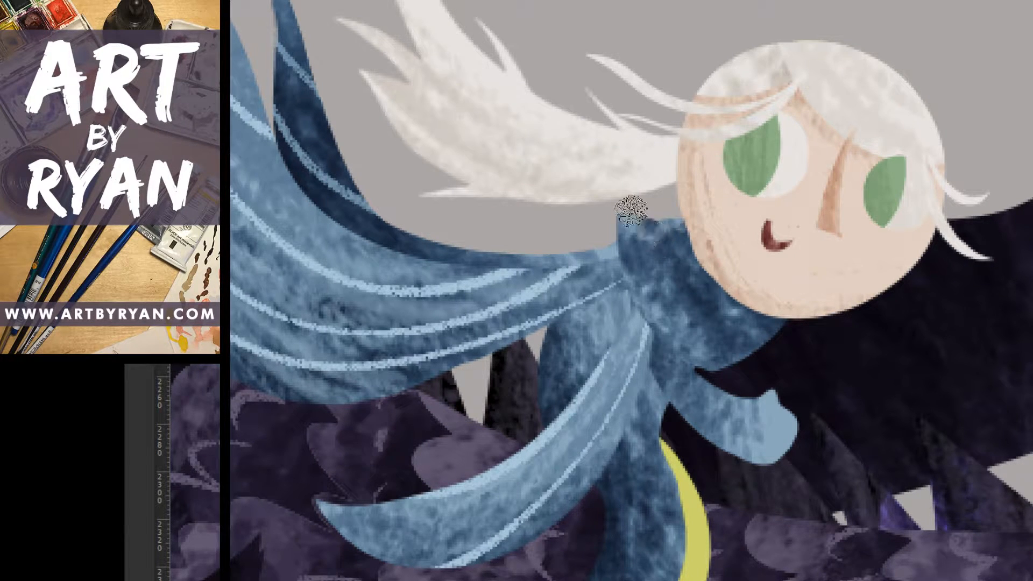
mouse_move(636, 202)
left_mouse_down()
mouse_move(647, 293)
mouse_move(725, 353)
left_mouse_up()
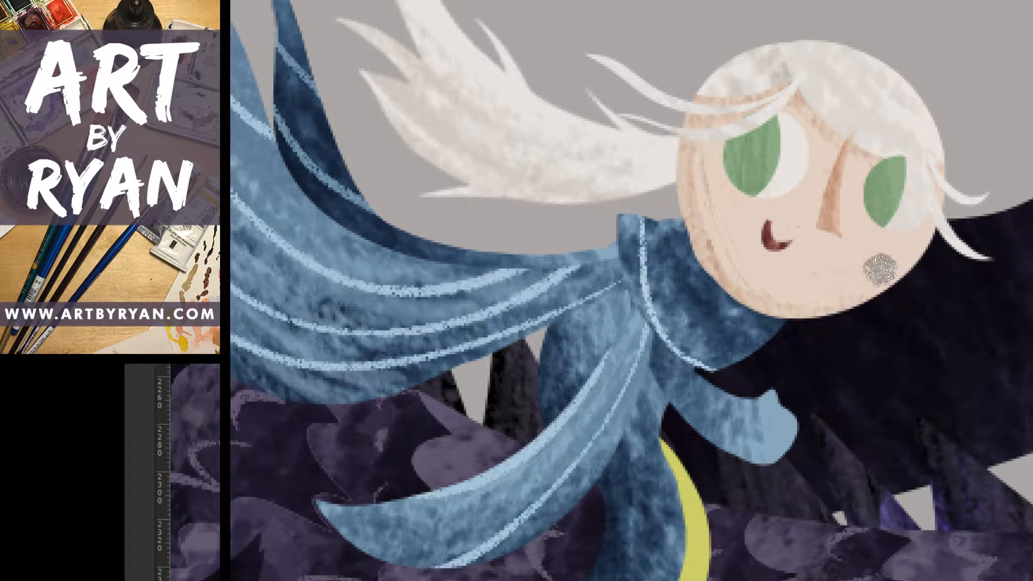
key("ctrl+z")
mouse_move(642, 215)
left_mouse_down()
mouse_move(645, 262)
mouse_move(684, 353)
left_mouse_up()
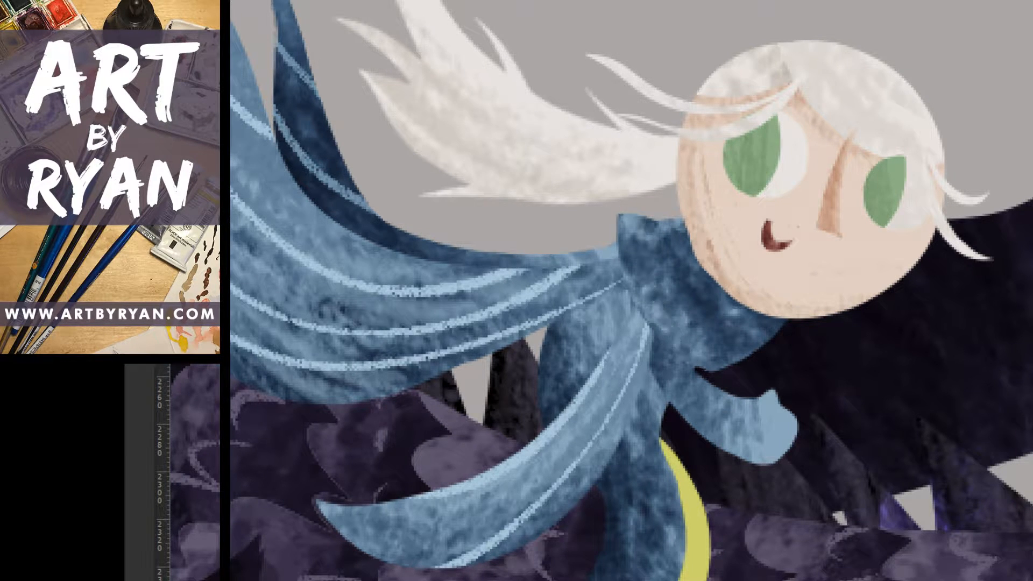
left_click_drag(769, 322, 736, 354)
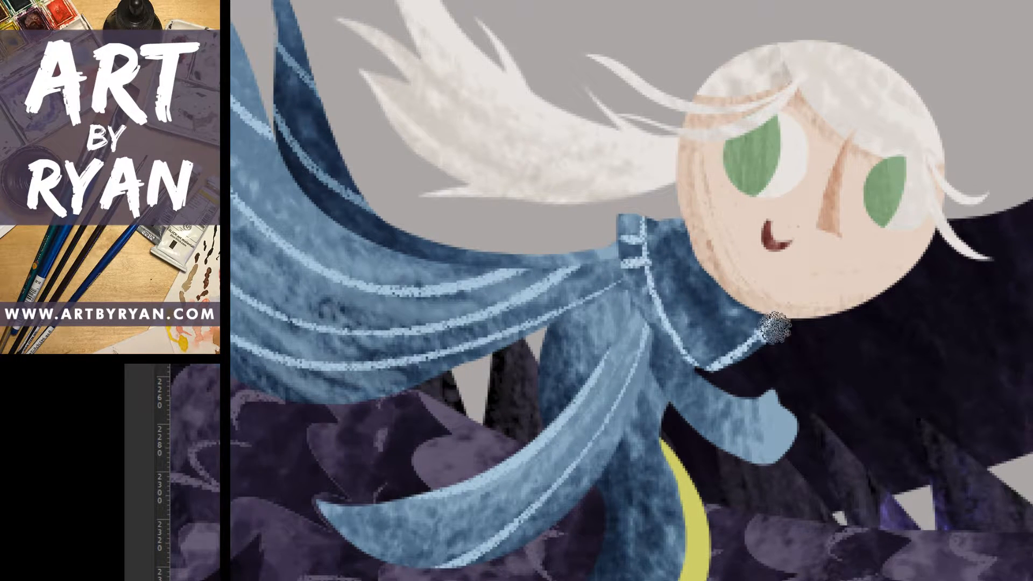
left_click_drag(746, 348, 775, 334)
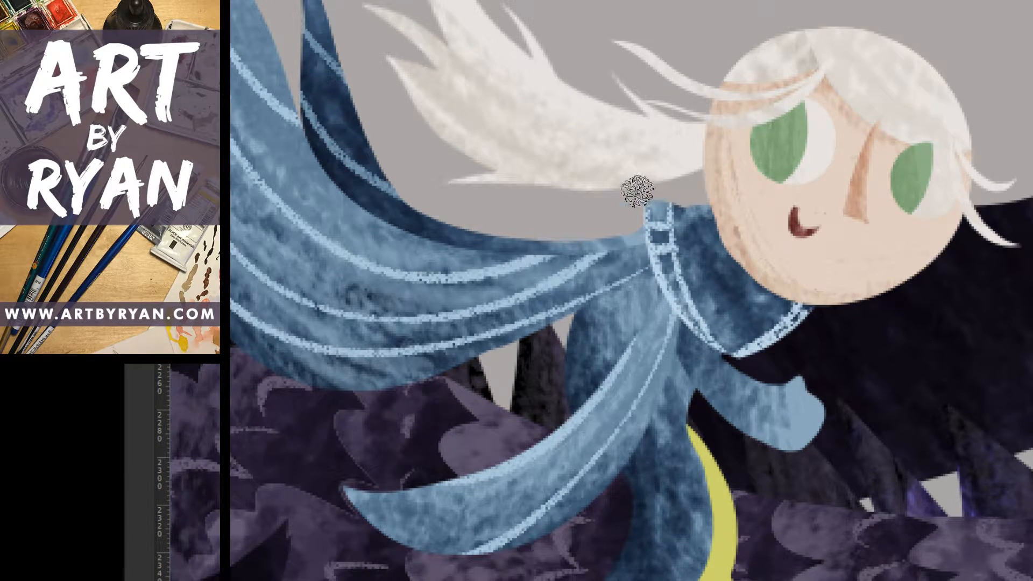
Outline the large cape's upper edge and its lower outer edge with light blue brush strokes.
mouse_move(758, 444)
left_mouse_down()
mouse_move(805, 403)
mouse_move(991, 328)
mouse_move(931, 306)
mouse_move(848, 398)
left_mouse_up()
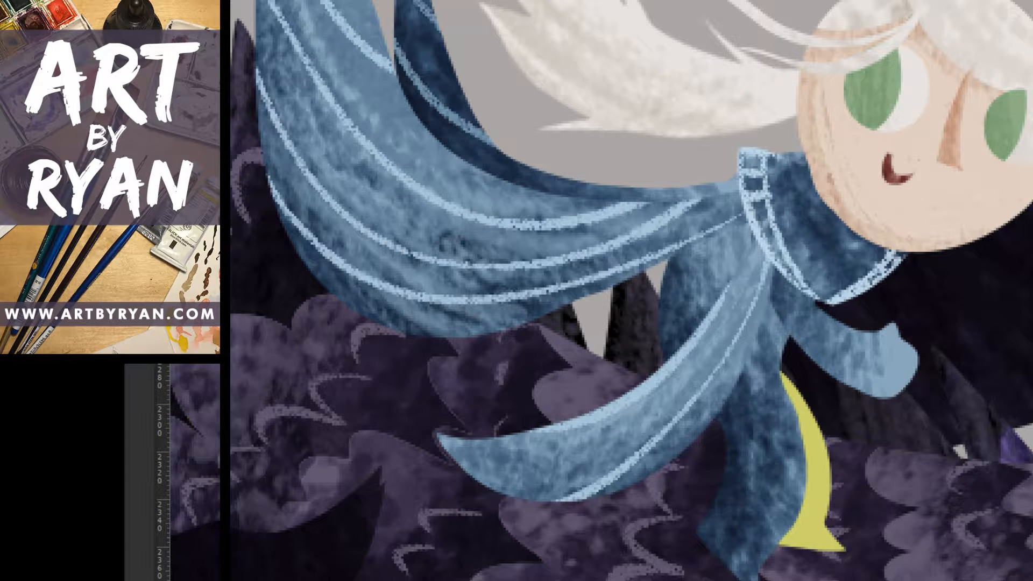
mouse_move(385, 24)
left_mouse_down()
mouse_move(418, 107)
mouse_move(460, 158)
mouse_move(517, 186)
mouse_move(601, 198)
left_mouse_up()
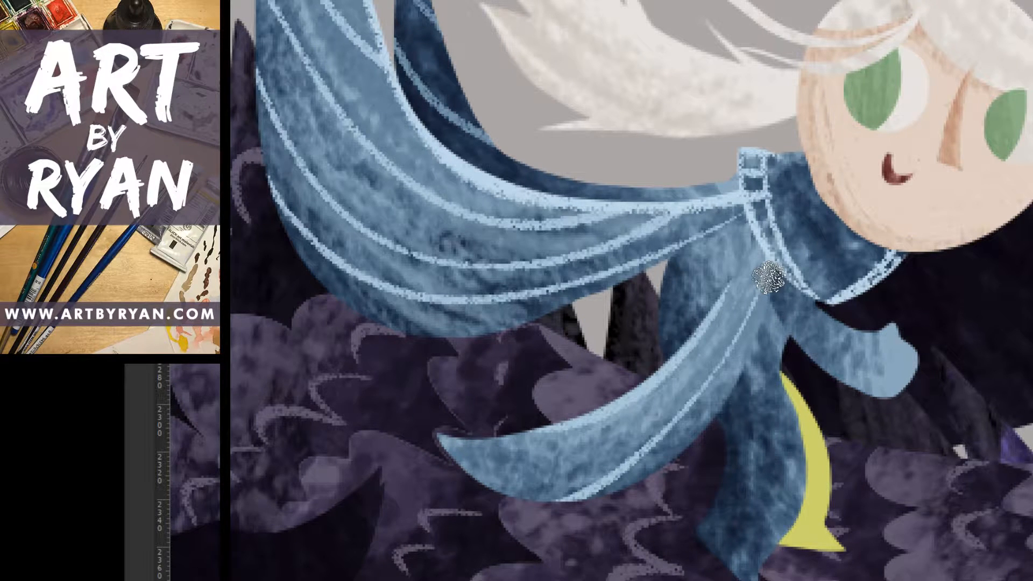
left_click_drag(688, 408, 716, 359)
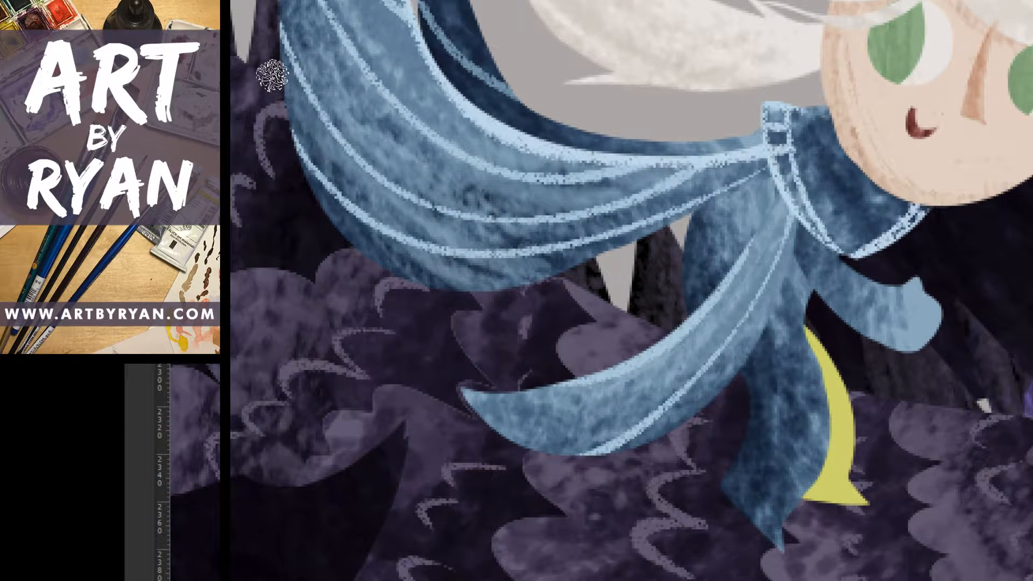
mouse_move(282, 139)
left_mouse_down()
mouse_move(362, 265)
mouse_move(477, 300)
mouse_move(624, 260)
left_mouse_up()
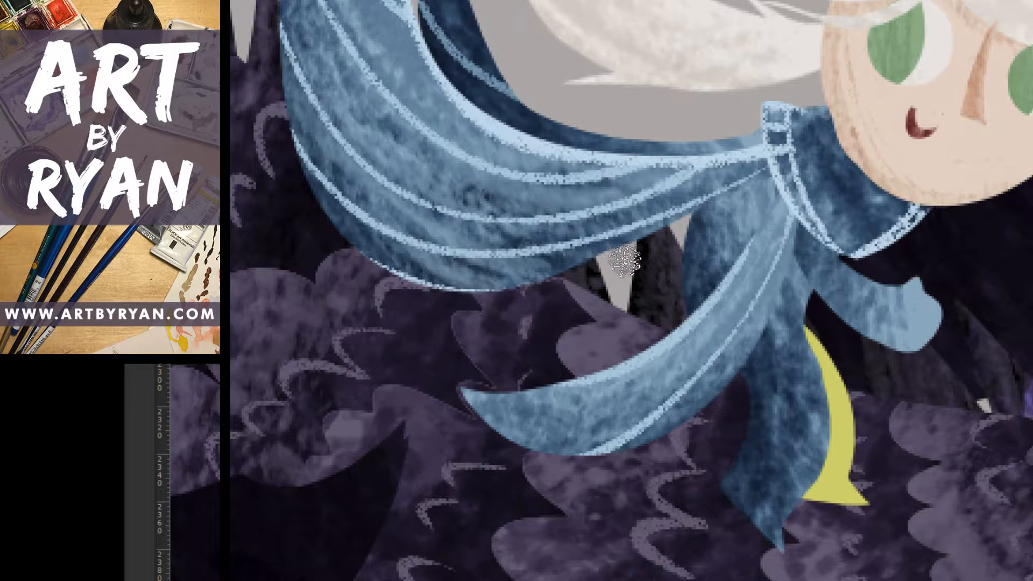
mouse_move(269, 30)
left_mouse_down()
mouse_move(298, 159)
mouse_move(357, 249)
mouse_move(399, 277)
mouse_move(451, 289)
mouse_move(558, 281)
left_mouse_up()
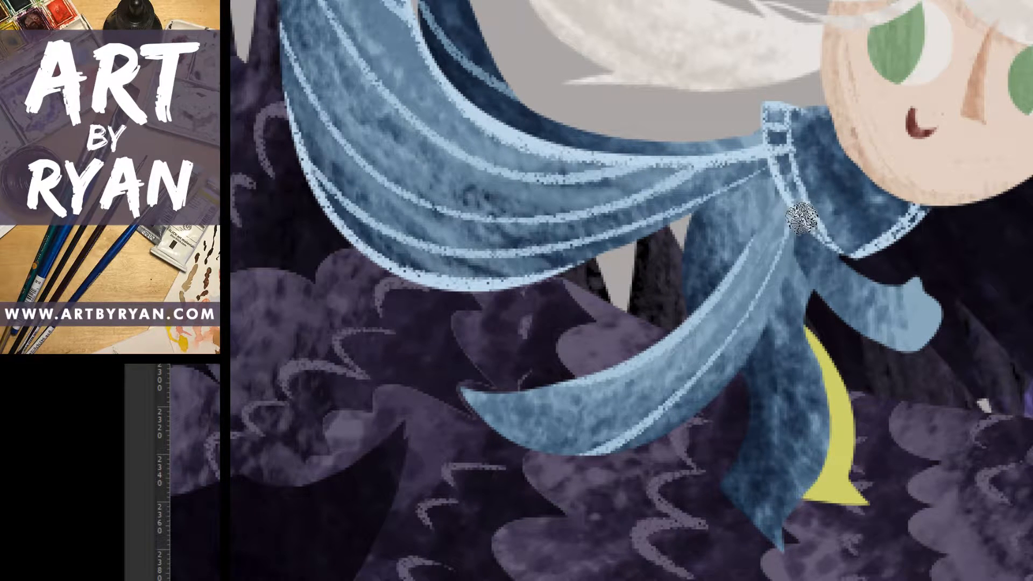
Toggle the line layer's clipping mask off and on, and paint a light blue outline along the smaller cape flap's lower edge.
left_click_drag(787, 454, 765, 412)
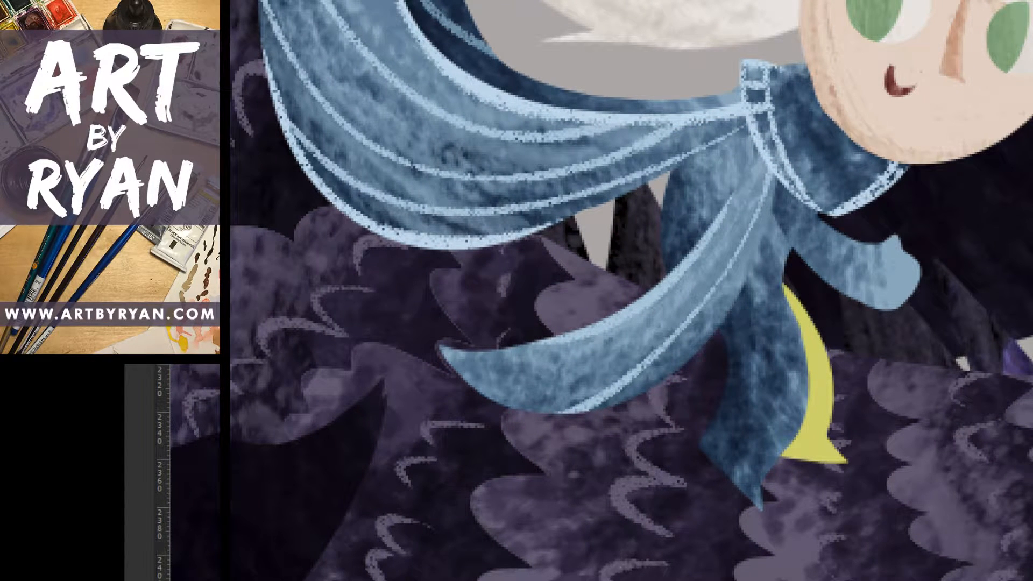
key("ctrl+alt+g")
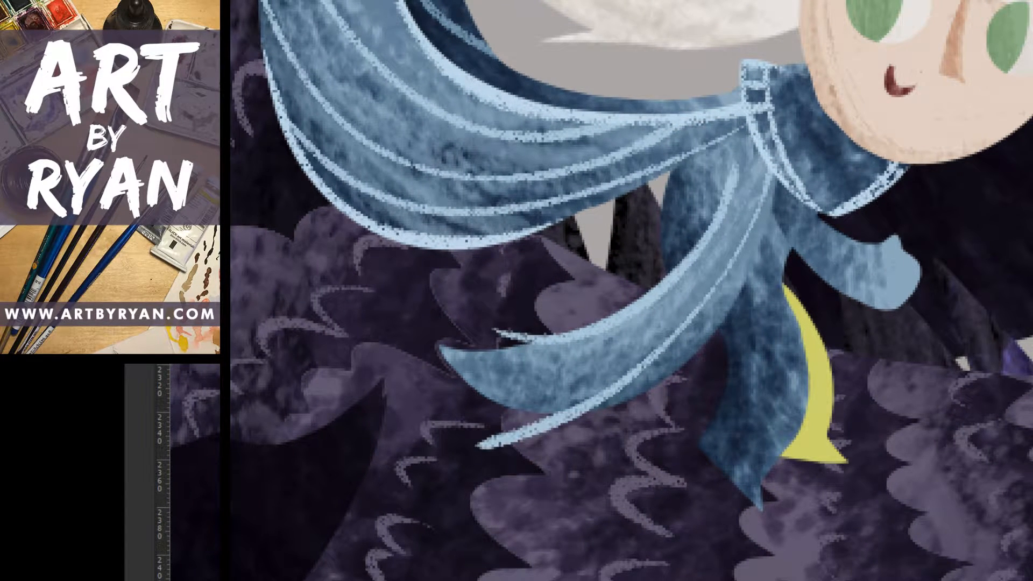
key("ctrl+alt+g")
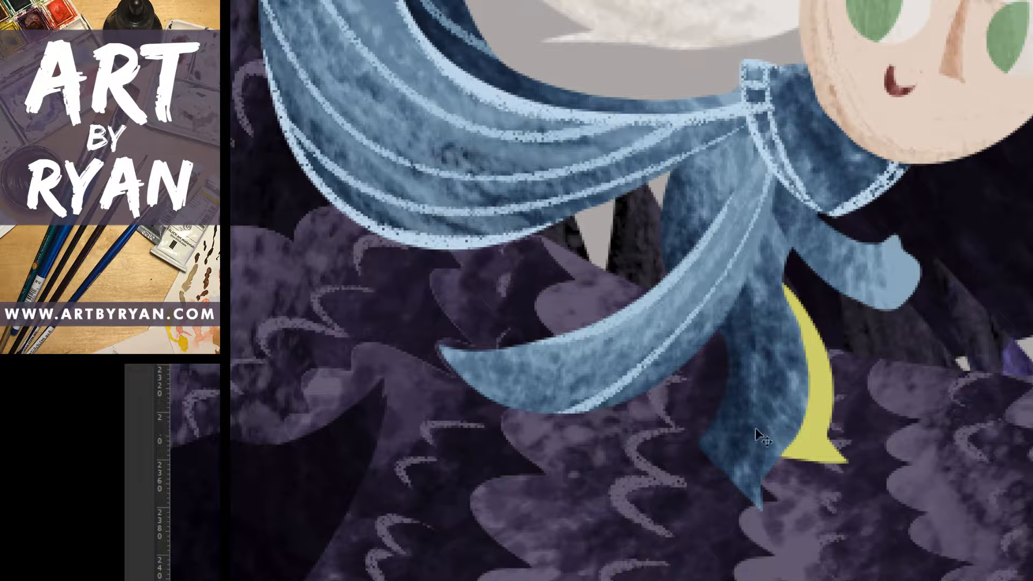
mouse_move(778, 189)
left_mouse_down()
mouse_move(711, 346)
mouse_move(673, 380)
mouse_move(594, 425)
left_mouse_up()
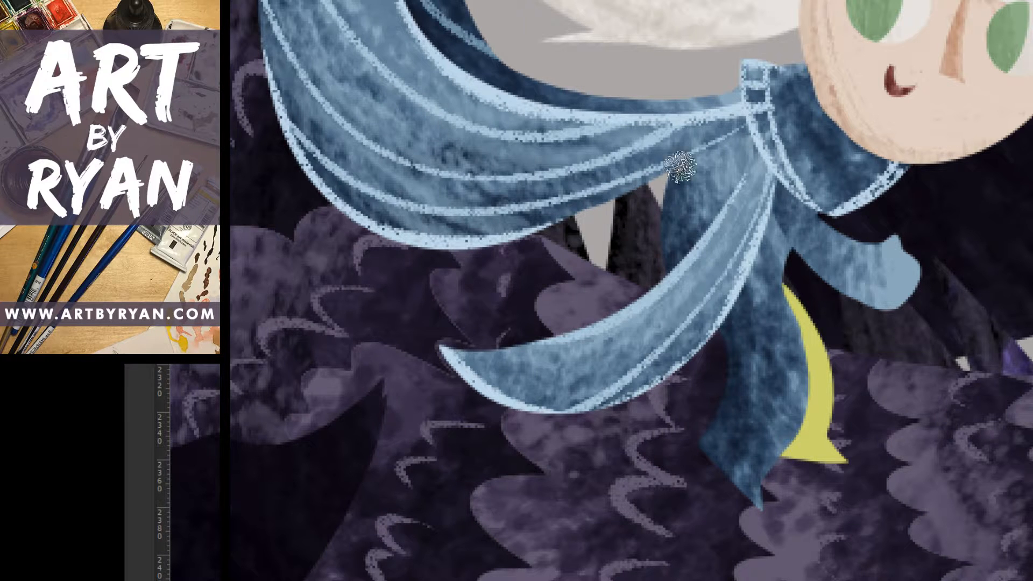
Extend the light blue outline along the large cape's underside up to the collar.
key("v")
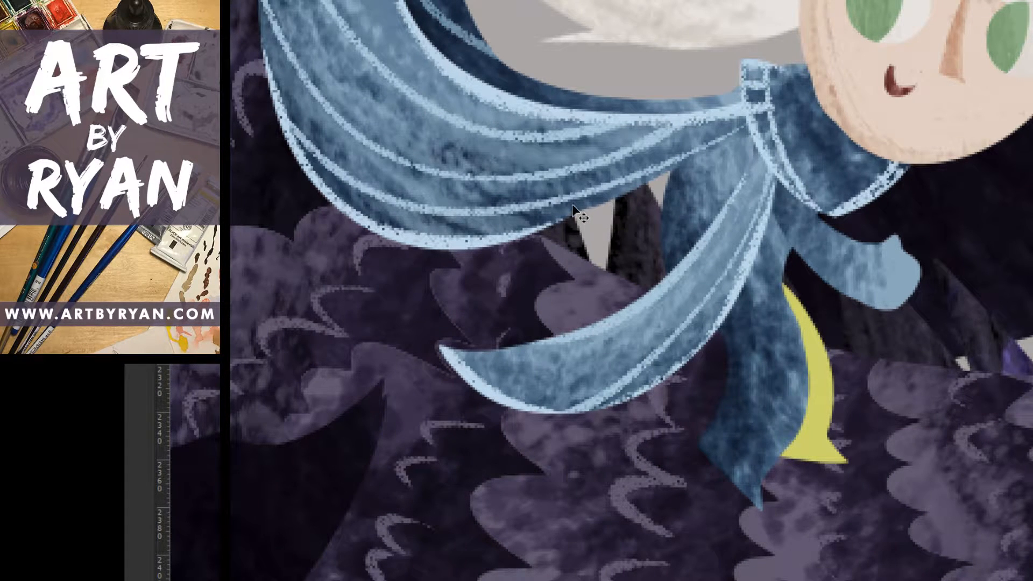
key("b")
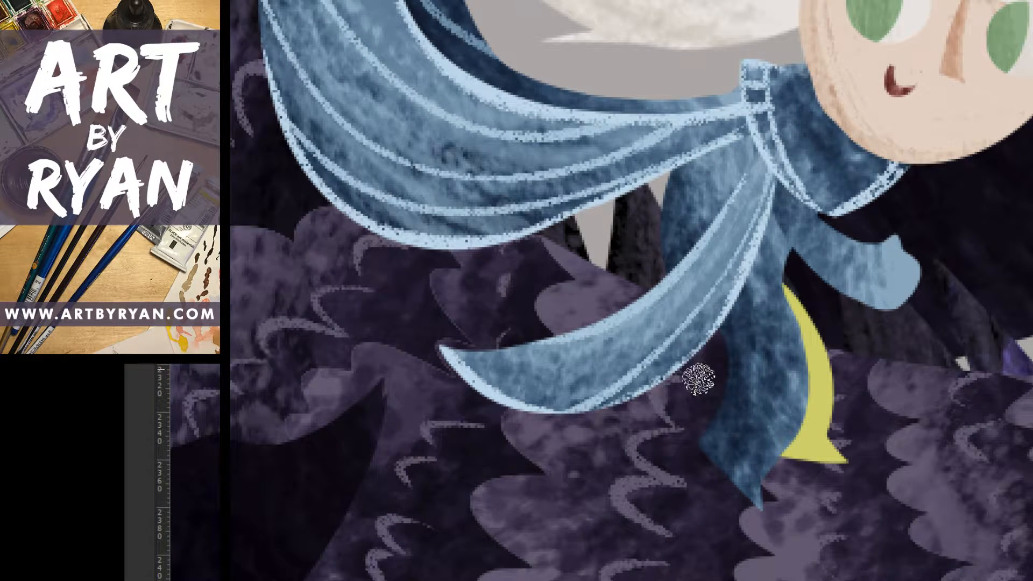
left_click_drag(683, 261, 718, 382)
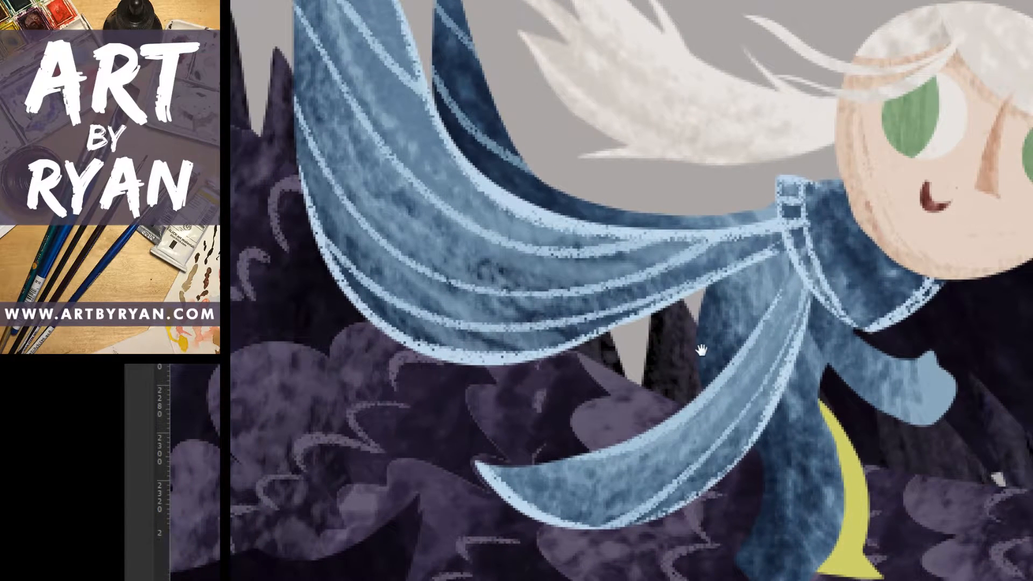
Extend the light blue outline along the dark rear cape flap and remove the yellow shape behind the character's leg.
key("v")
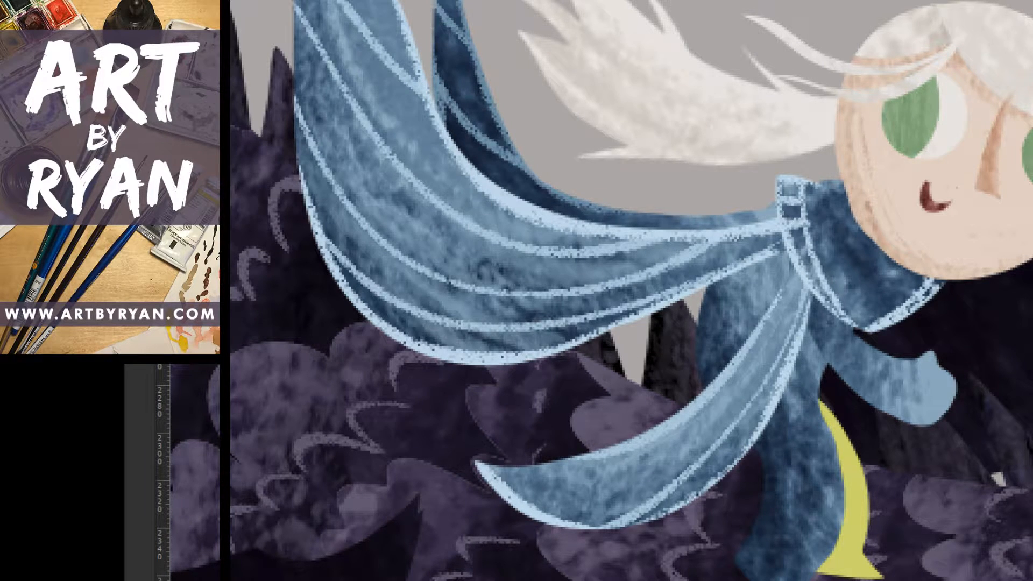
key("ctrl+minus")
key("ctrl+minus")
key("ctrl+minus")
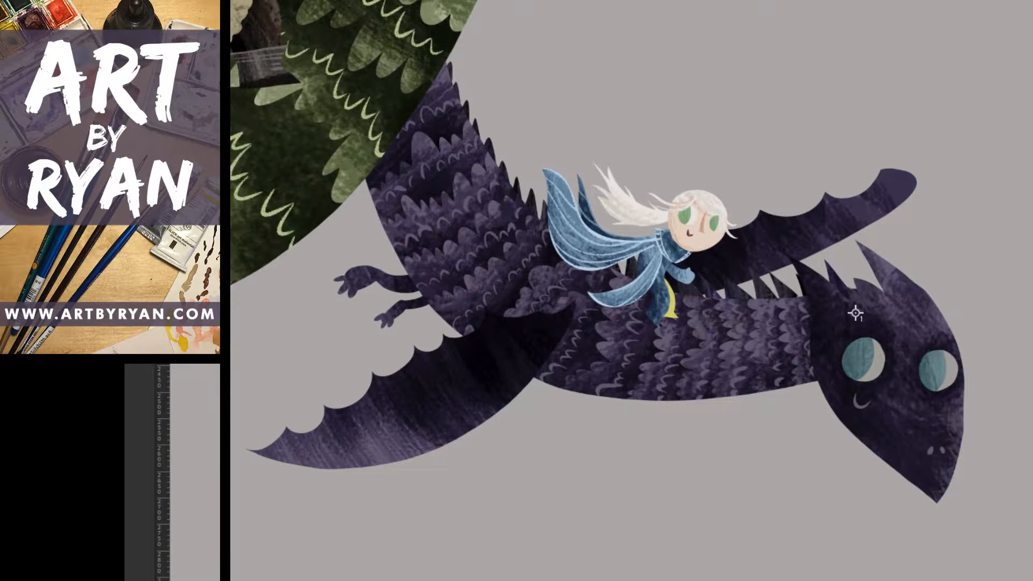
key("ctrl+minus")
key("ctrl+minus")
left_click_drag(614, 219, 718, 364)
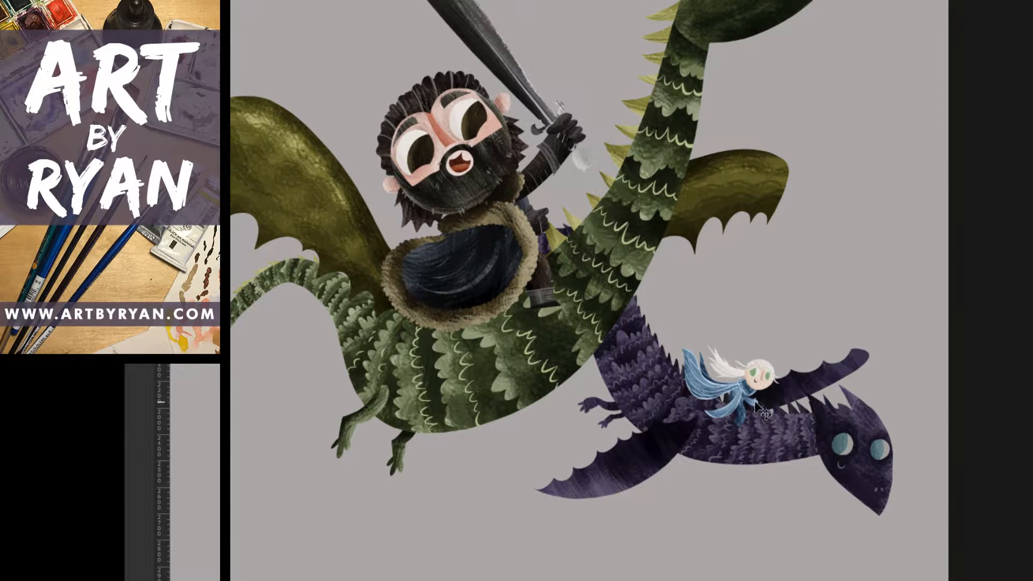
Toggle the arm's blue texture off and on, load the arm shape as a selection and narrow it to the hand.
key("ctrl+plus")
key("ctrl+plus")
key("ctrl+plus")
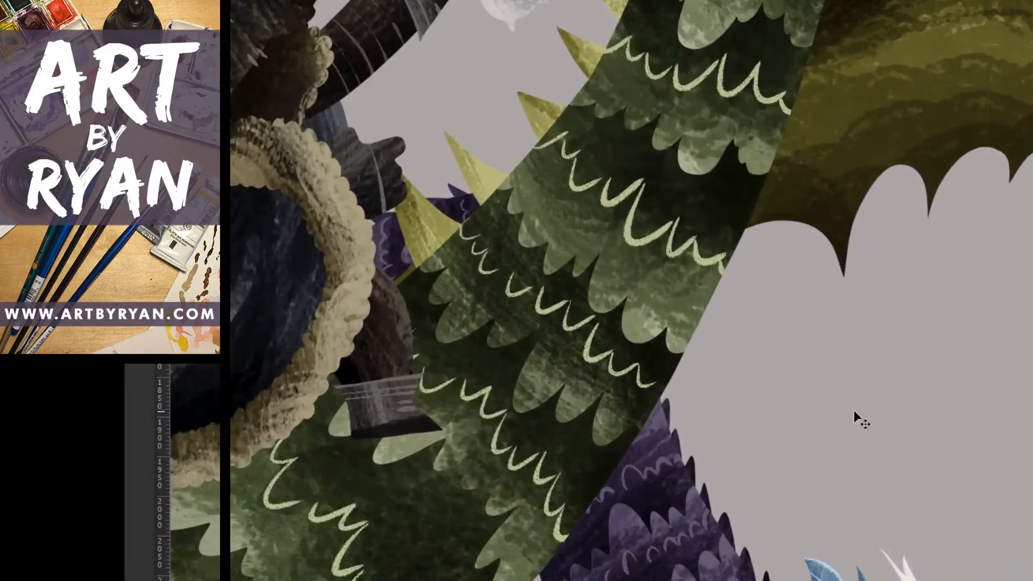
left_click_drag(901, 479, 619, 167)
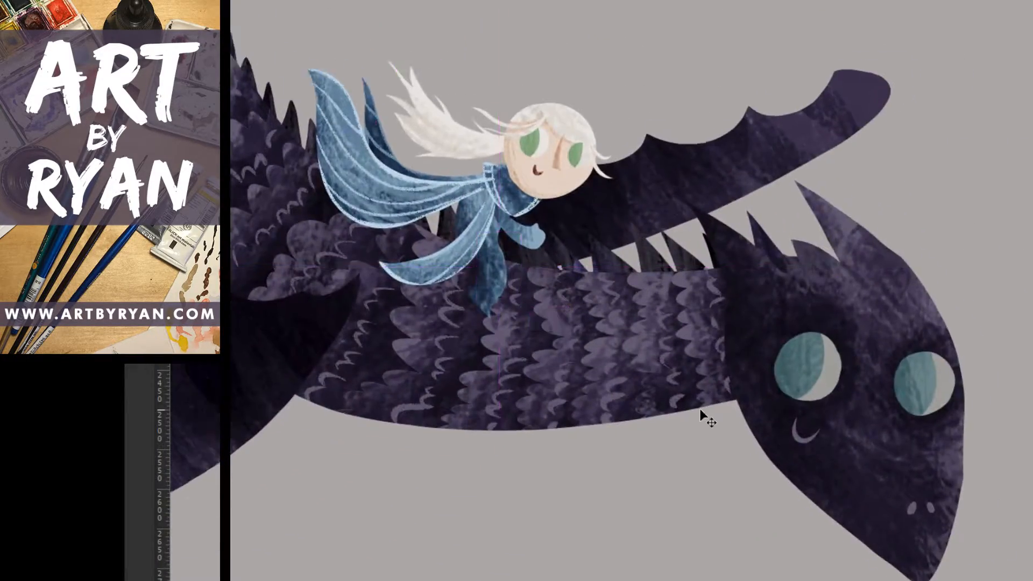
key("ctrl+plus")
key("ctrl+plus")
key("ctrl+plus")
left_click_drag(758, 375, 784, 383)
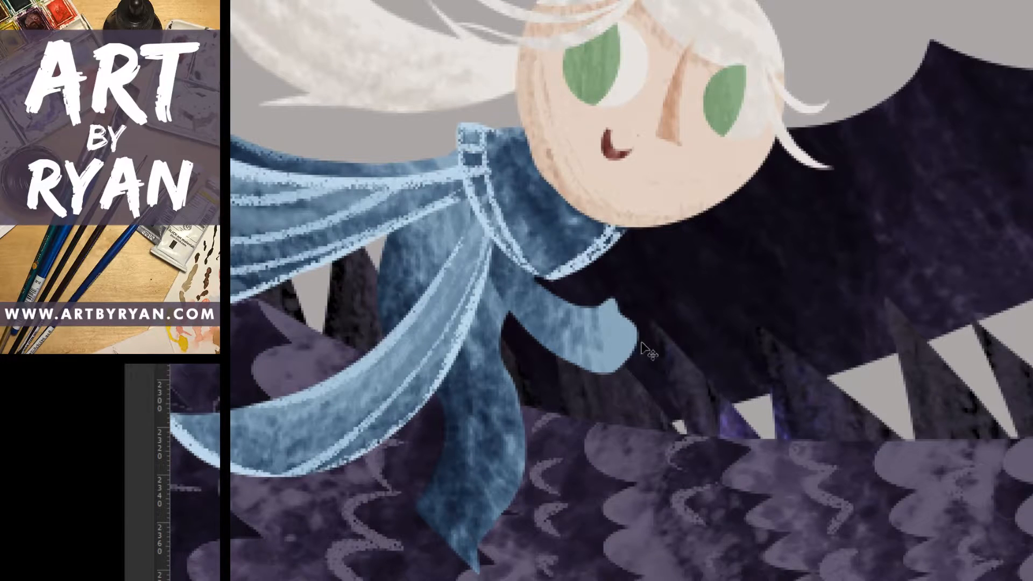
left_click(1029, 576)
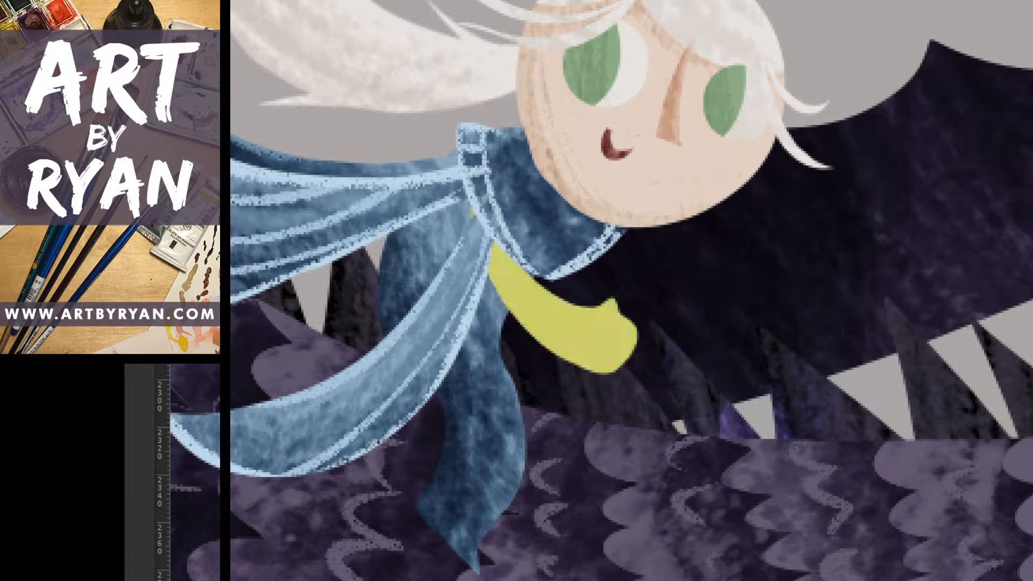
left_click(1029, 577)
left_click(1029, 576, "ctrl")
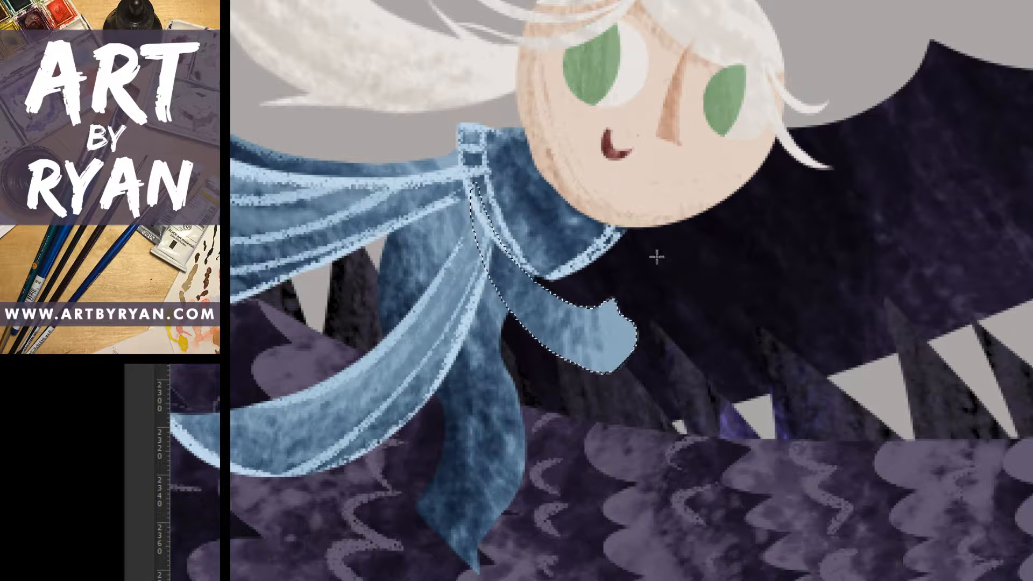
left_click_drag(595, 264, 577, 325)
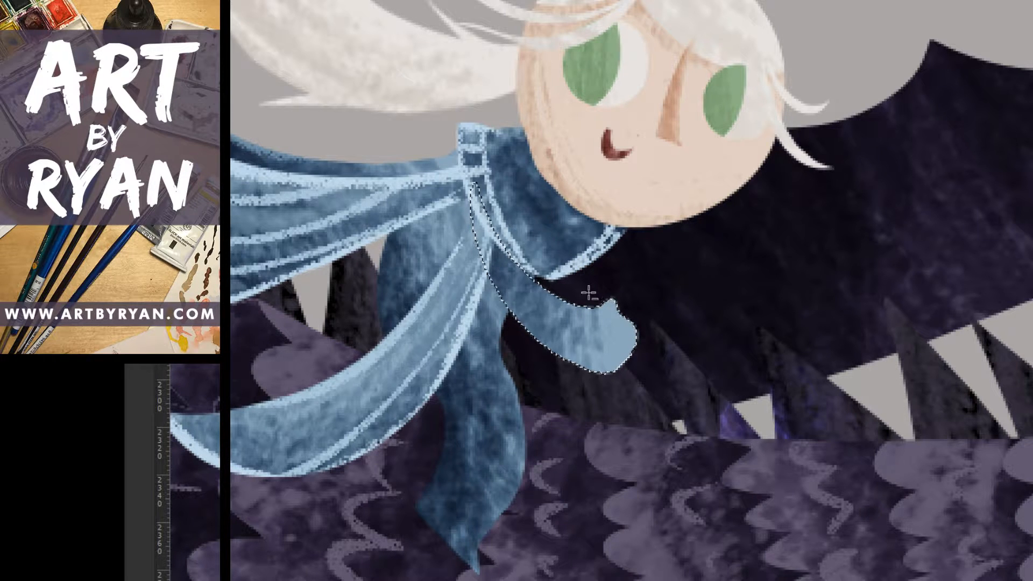
mouse_move(590, 289)
left_mouse_down()
mouse_move(562, 387)
mouse_move(582, 225)
left_mouse_up()
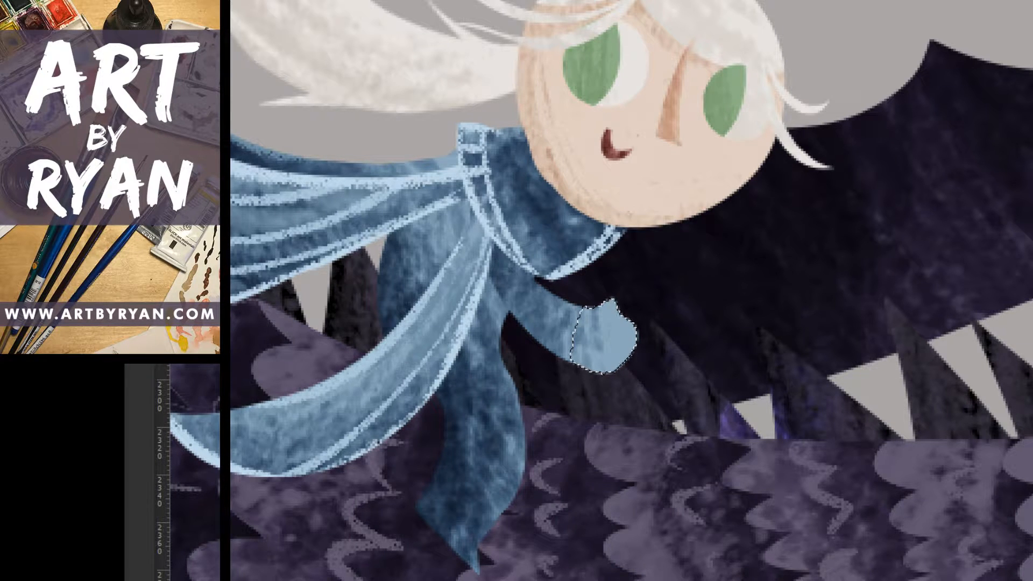
Recolour the selected hand with a textured skin tone matching the face, and clear the selection.
key("alt+BackSpace")
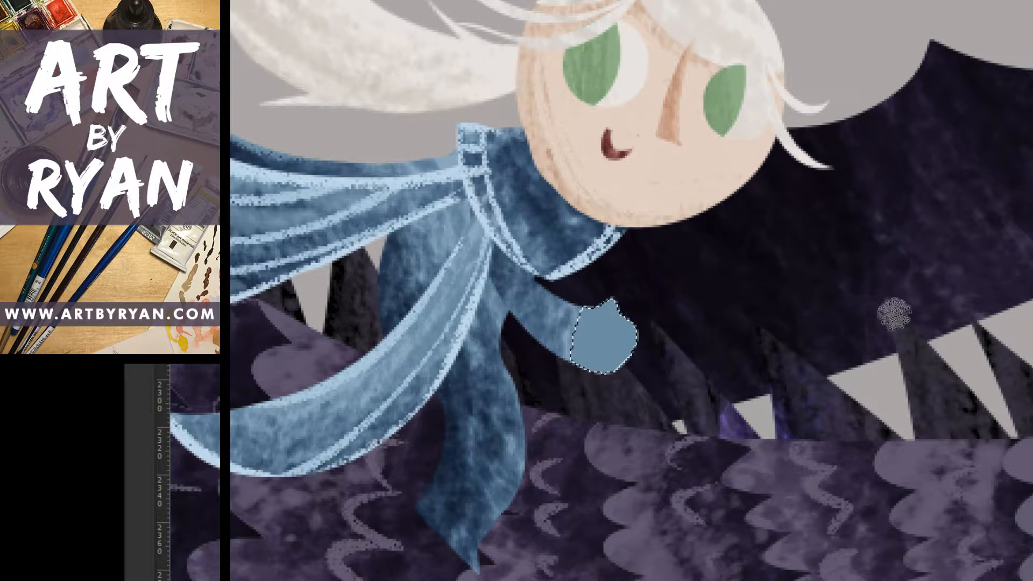
mouse_move(599, 337)
left_mouse_down()
mouse_move(589, 298)
mouse_move(597, 301)
left_mouse_up()
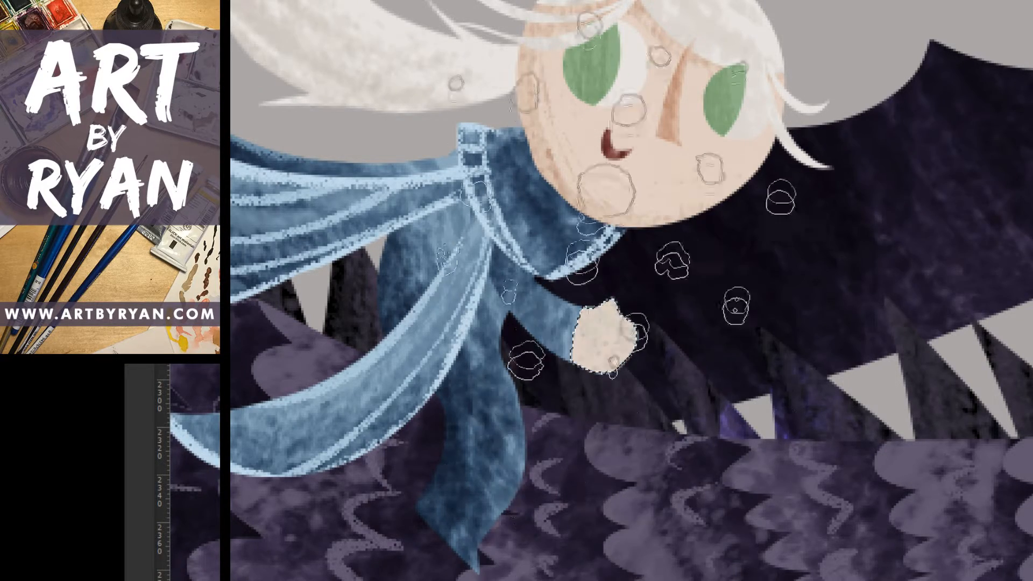
mouse_move(647, 503)
left_mouse_down()
mouse_move(602, 154)
mouse_move(673, 517)
mouse_move(624, 152)
left_mouse_up()
mouse_move(621, 444)
left_mouse_down()
mouse_move(645, 398)
mouse_move(616, 411)
mouse_move(546, 118)
mouse_move(607, 473)
mouse_move(669, 519)
mouse_move(661, 538)
left_mouse_up()
key("ctrl+d")
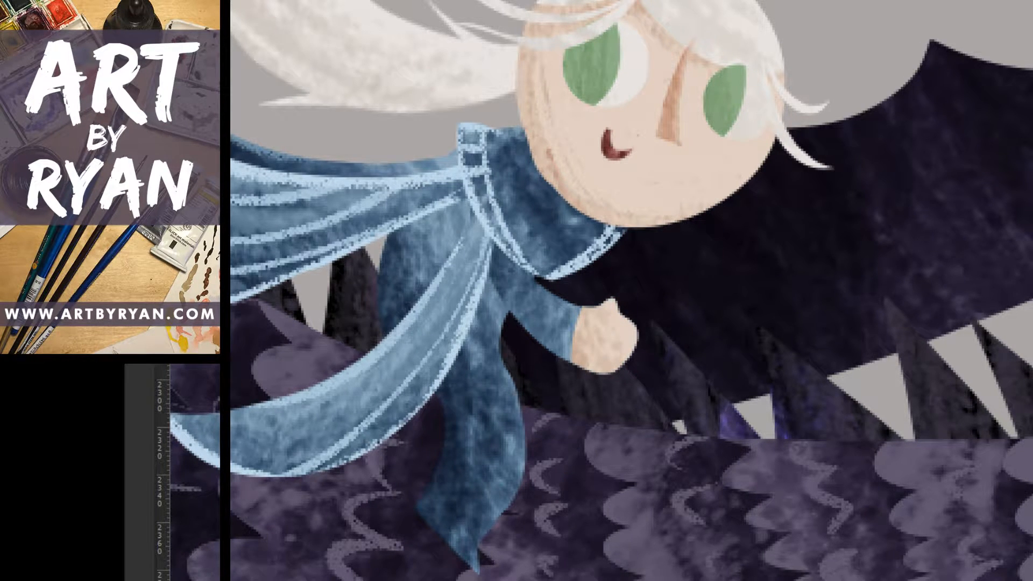
Examine the coloured rider and purple dragon against the rest of the illustration.
key("ctrl+minus")
key("ctrl+minus")
key("ctrl+minus")
key("ctrl+minus")
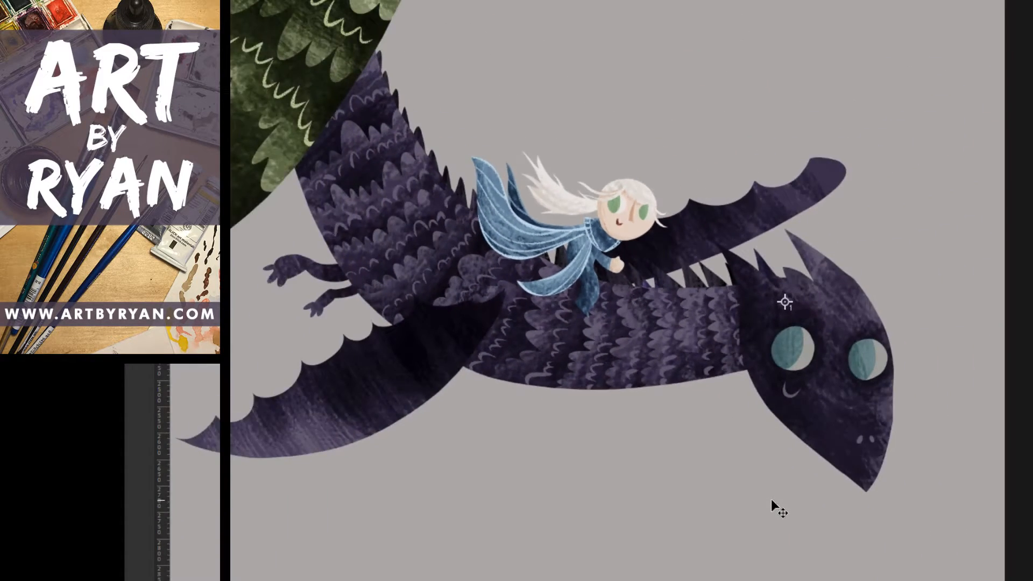
key("ctrl+minus")
key("ctrl+minus")
key("ctrl+minus")
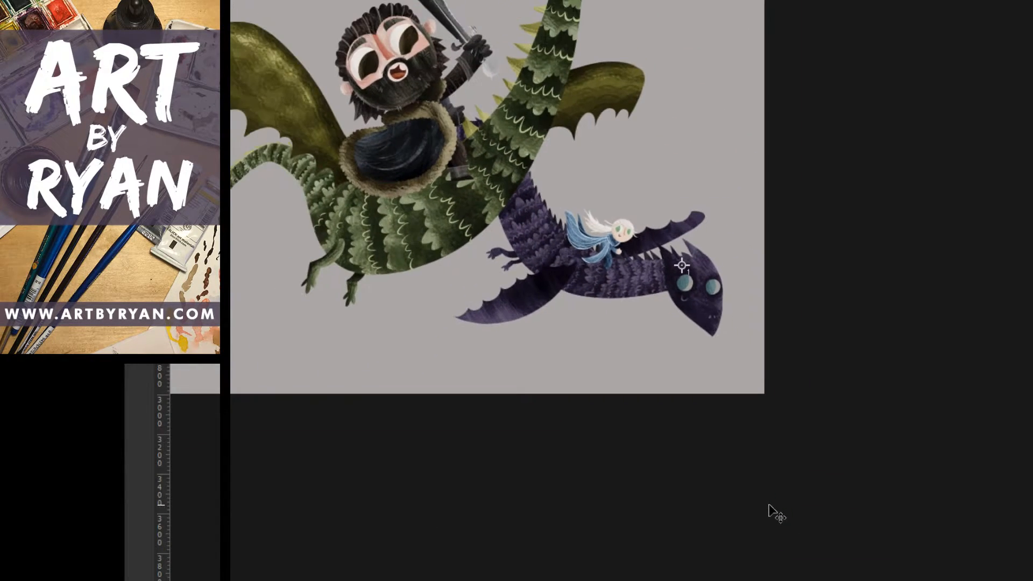
left_click_drag(719, 352, 823, 451)
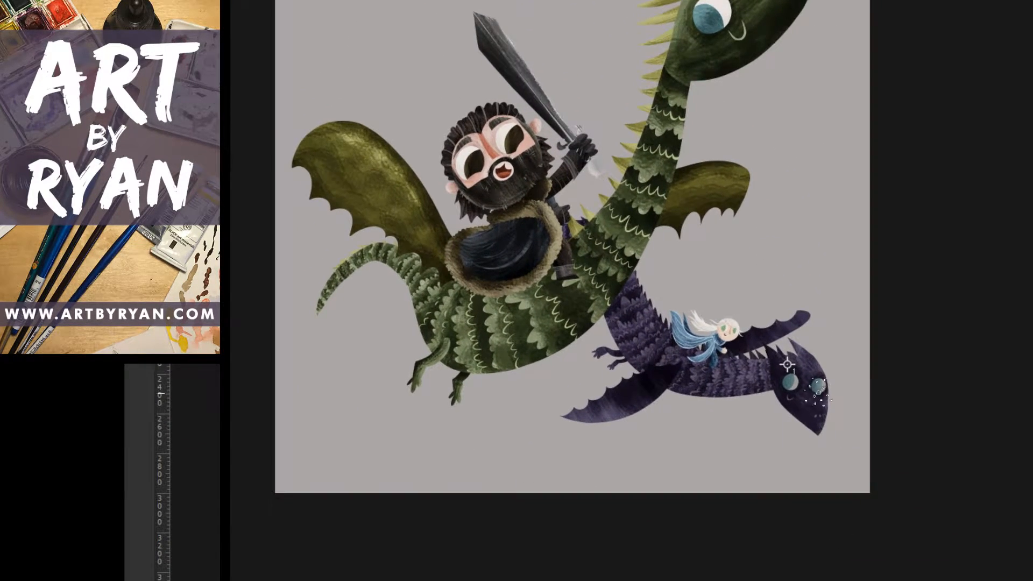
Try automatic tone and colour corrections on the purple dragon and its rider.
key("ctrl+d")
key("ctrl+shift+l")
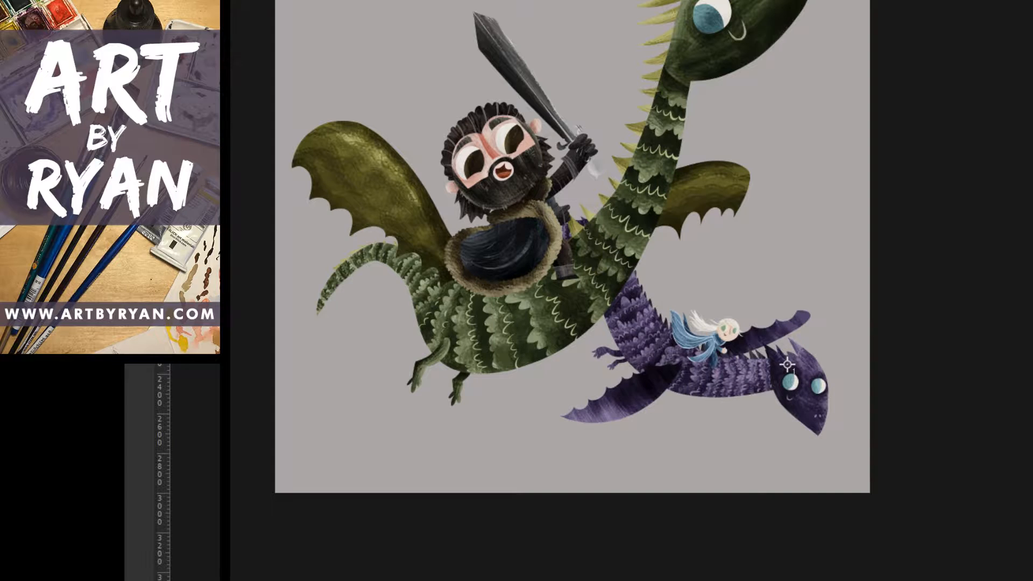
key("ctrl+z")
key("ctrl+shift+b")
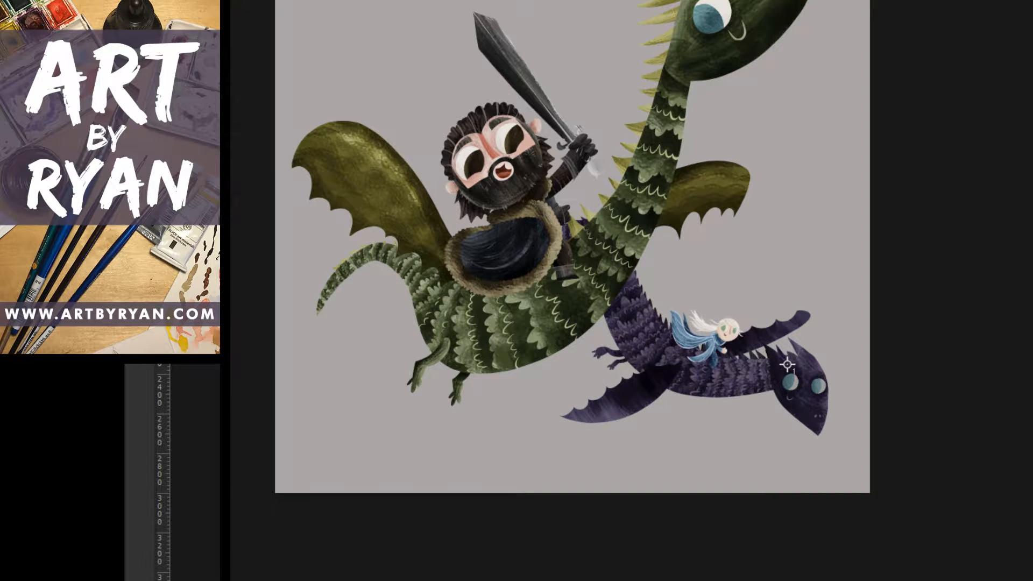
left_click_drag(786, 365, 726, 313)
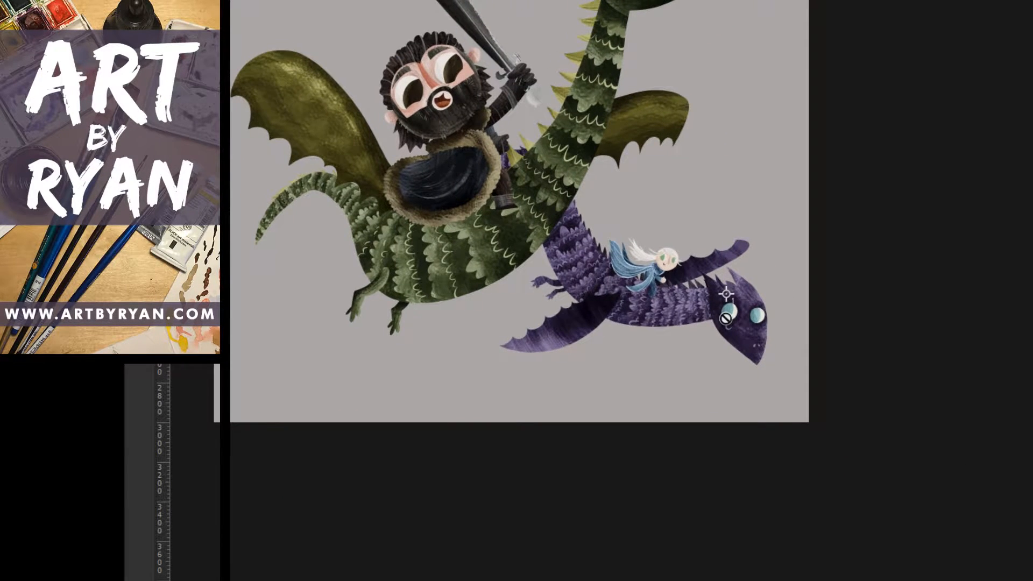
key("ctrl+plus")
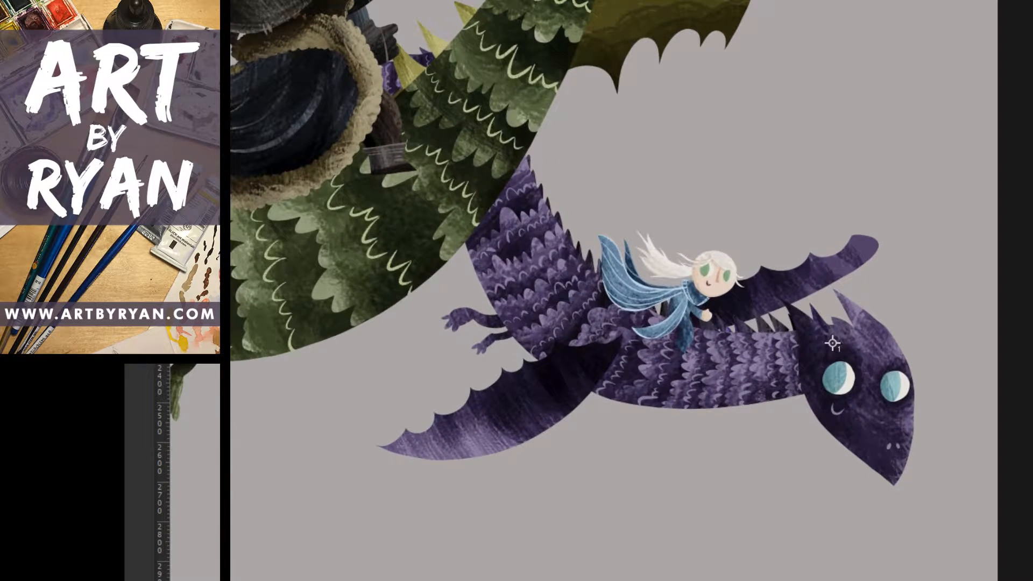
key("ctrl+z")
key("ctrl+z")
key("ctrl+z")
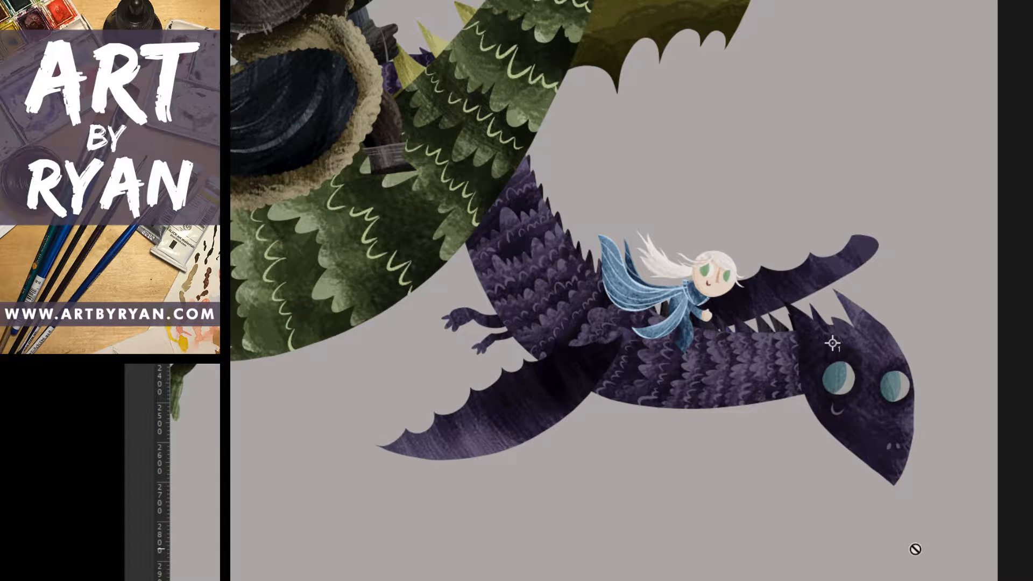
Bring the selected layer forward and toggle its visibility to compare the purple dragon's tones within the scene.
key("v")
key("ctrl+]")
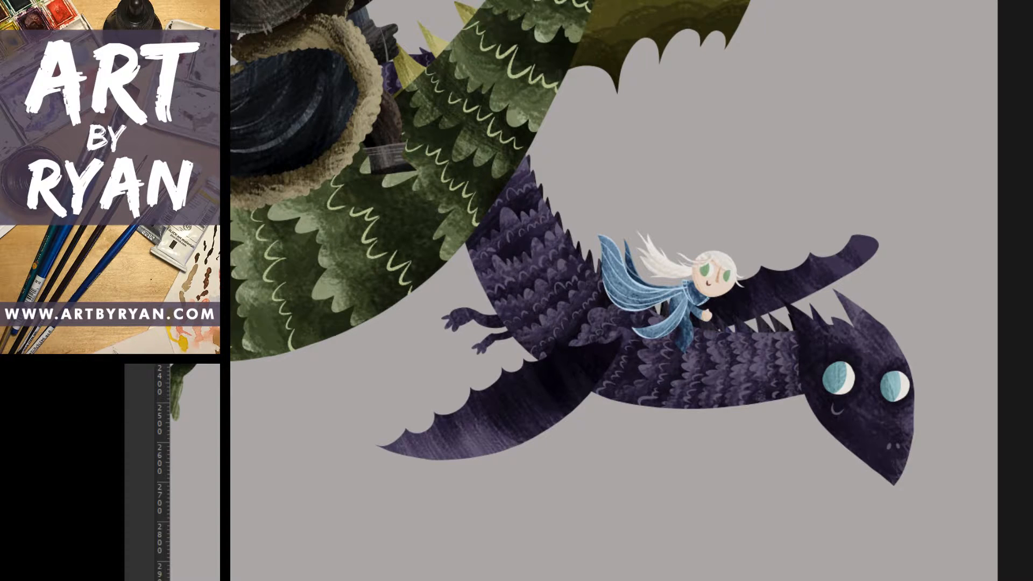
key("ctrl+comma")
key("ctrl+comma")
key("ctrl+comma")
key("ctrl+comma")
left_click_drag(748, 374, 794, 441)
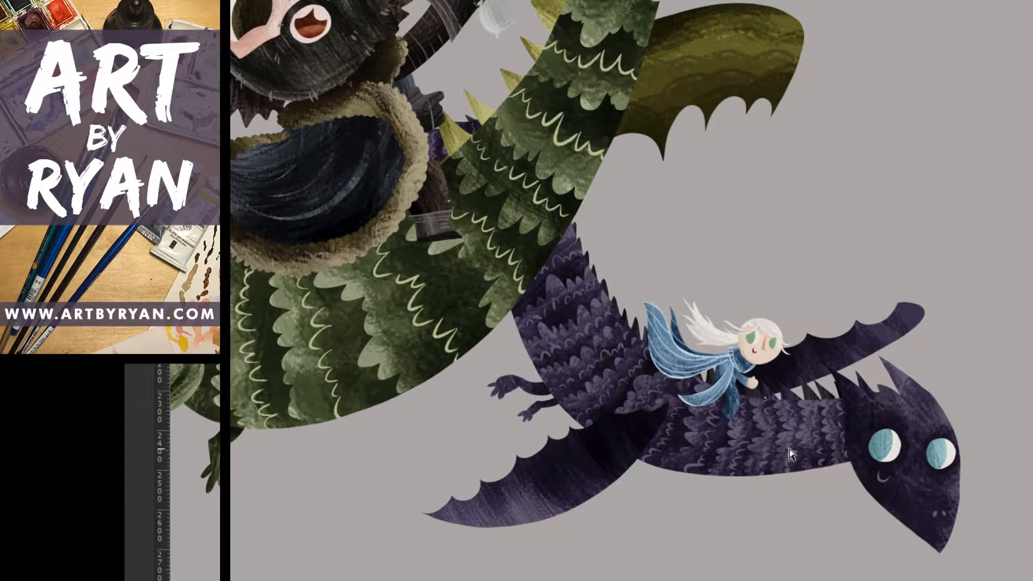
key("ctrl+minus")
key("ctrl+minus")
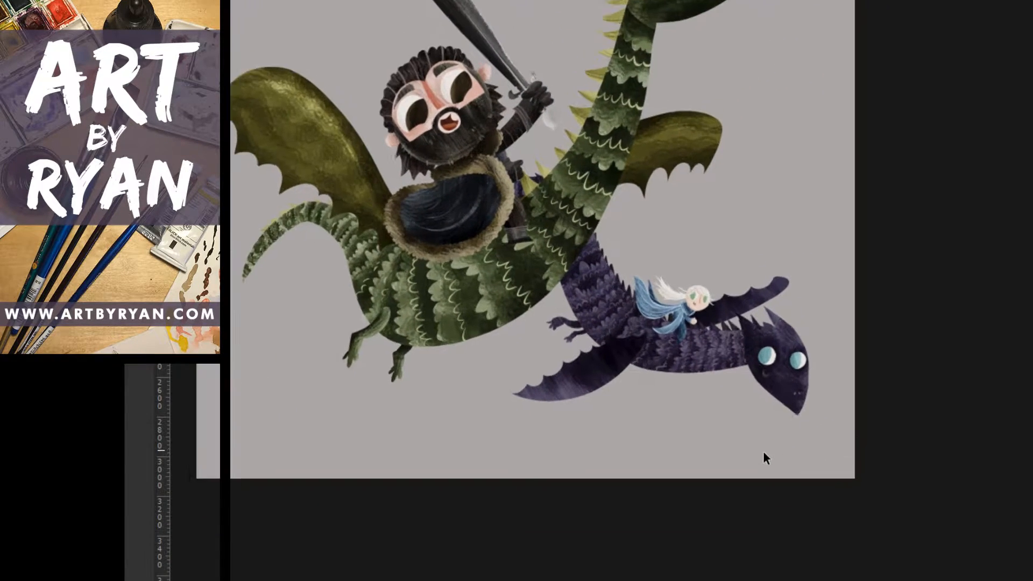
key("ctrl+plus")
left_click_drag(684, 262, 817, 325)
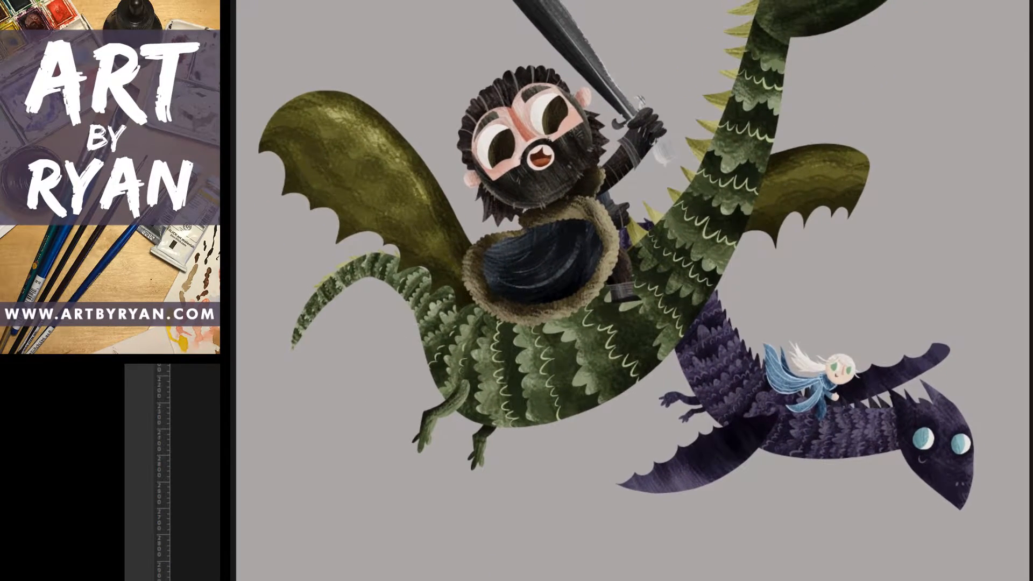
Show and hide the blue-grey cloud behind the sword-wielding rider to judge it against the grey background.
key("ctrl+z")
key("ctrl+z")
key("ctrl+z")
left_click_drag(846, 500, 752, 520)
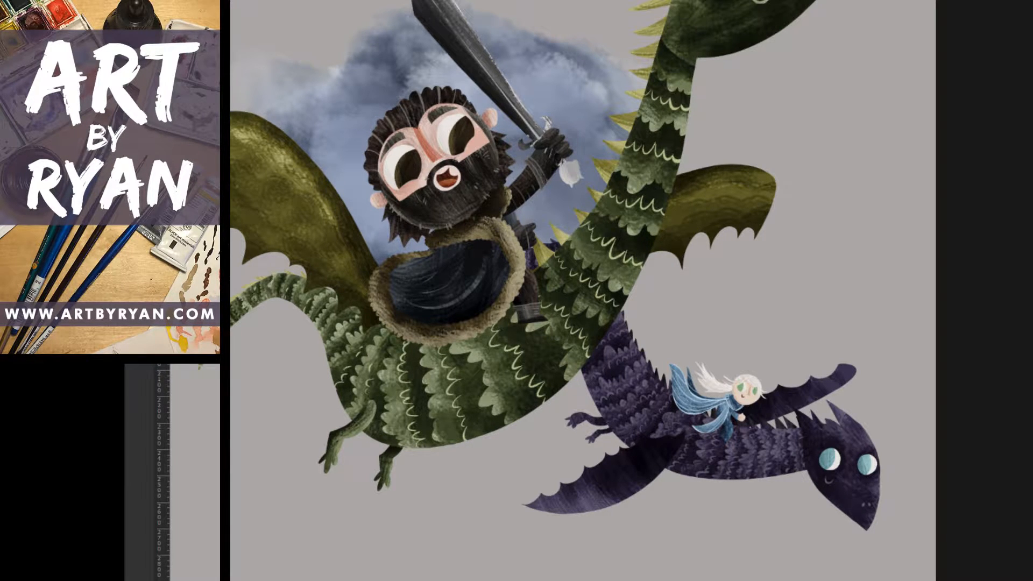
key("ctrl+z")
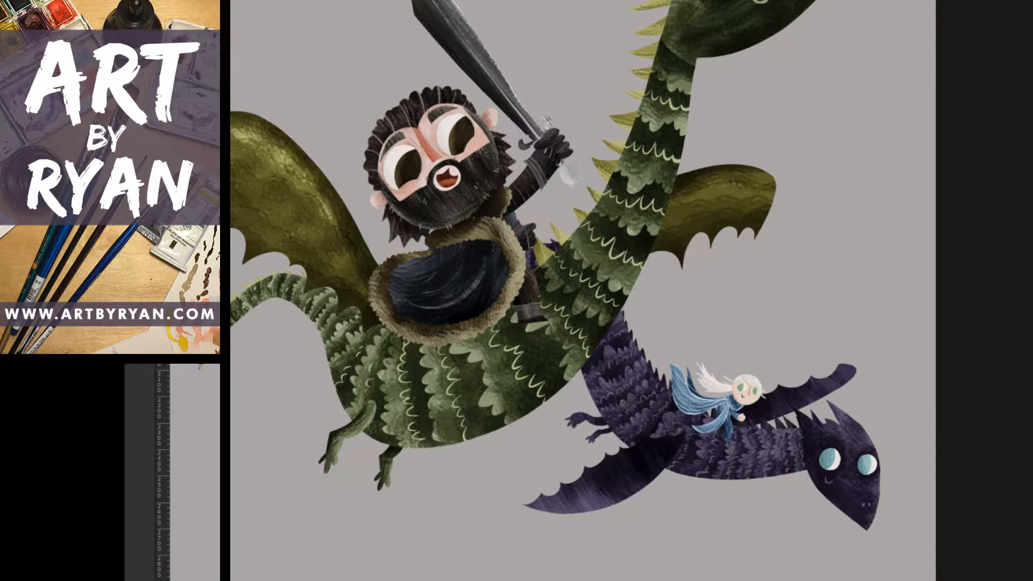
Compare the scene with the grey background hidden and shown, and fill the background with light blue.
key("ctrl+z")
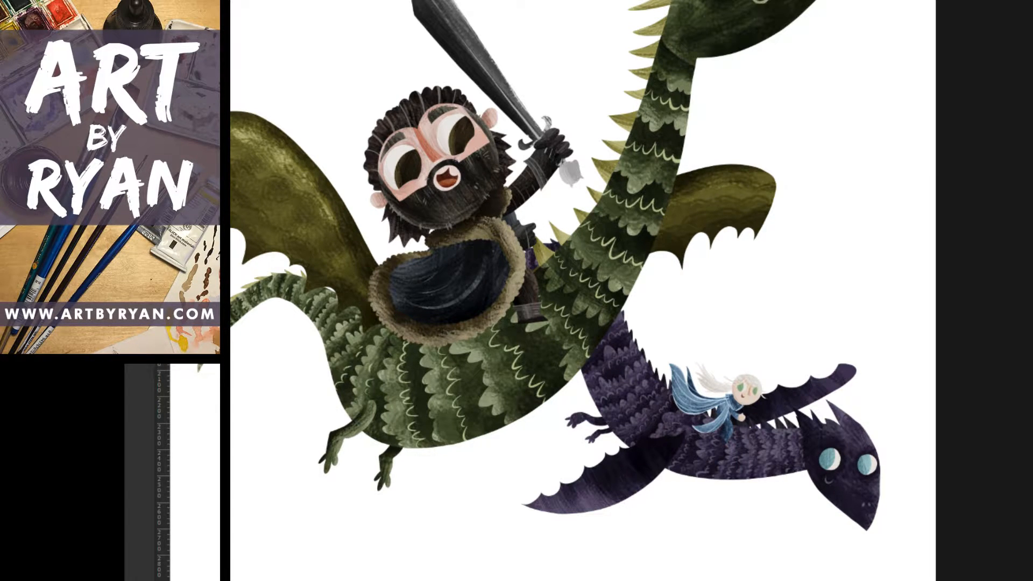
key("alt+BackSpace")
key("ctrl+z")
key("ctrl+shift+z")
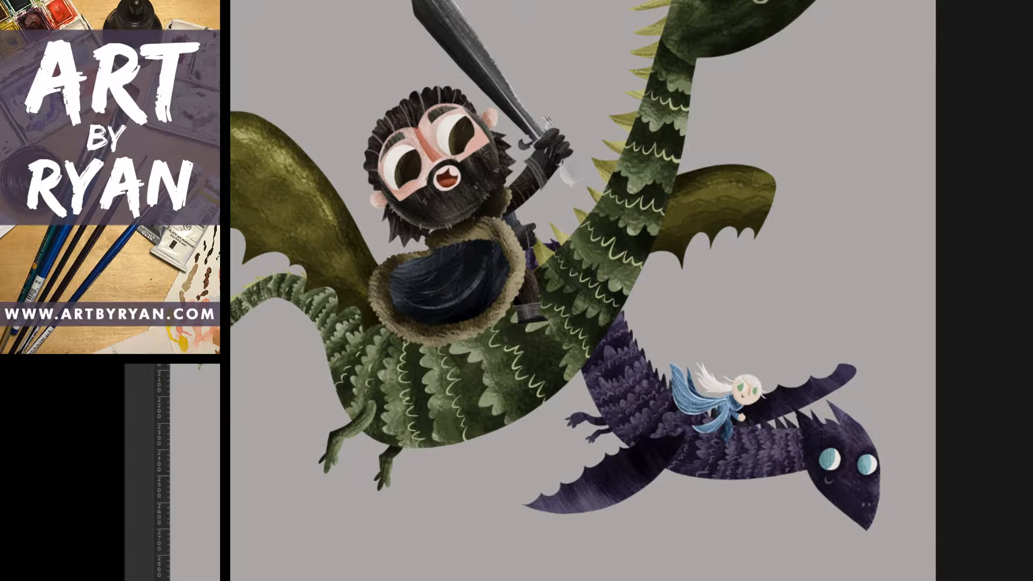
key("alt+BackSpace")
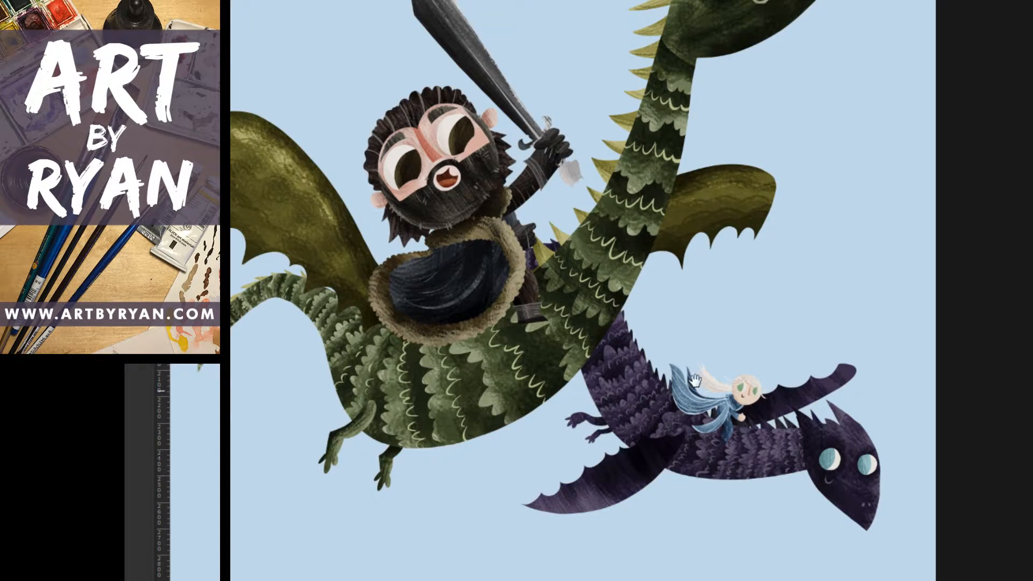
Paint broad, soft medium-blue sky strokes behind the green dragon's neck and wing and around the purple dragon.
left_click_drag(695, 381, 790, 417)
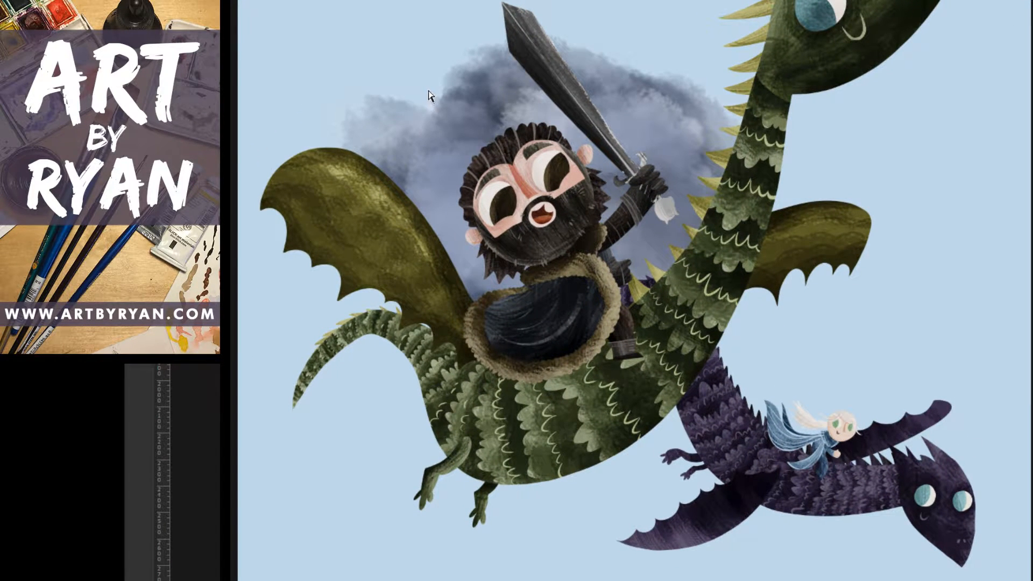
key("i")
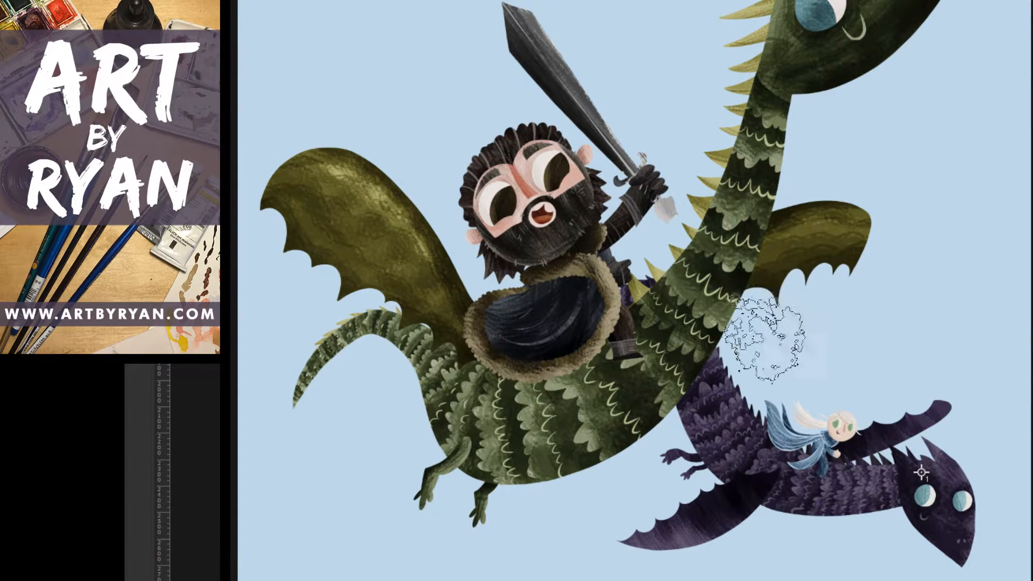
mouse_move(780, 334)
left_mouse_down()
mouse_move(922, 288)
mouse_move(799, 331)
mouse_move(887, 195)
mouse_move(841, 288)
mouse_move(769, 366)
mouse_move(790, 371)
mouse_move(699, 446)
mouse_move(753, 328)
mouse_move(707, 215)
left_mouse_up()
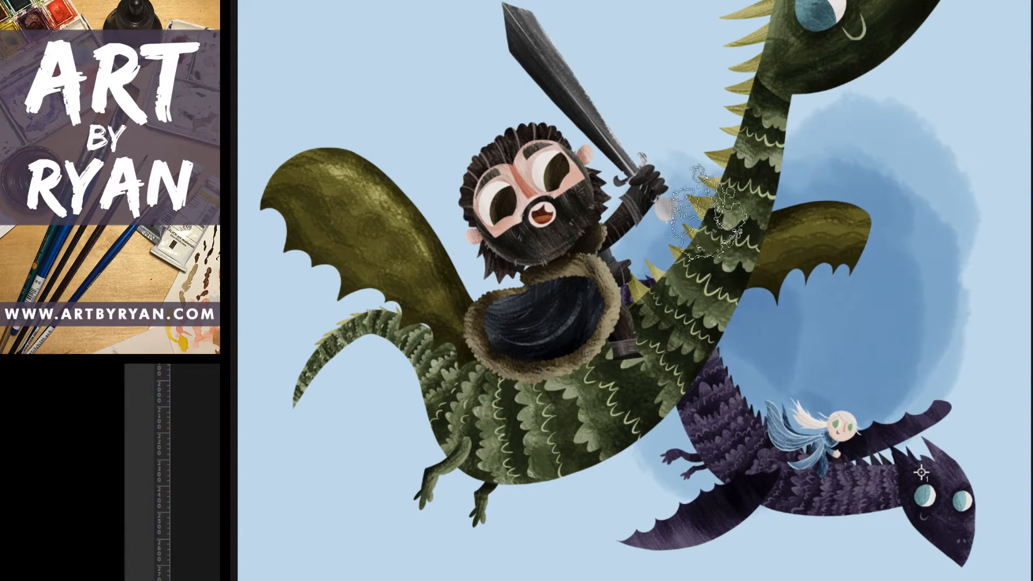
Set the foreground colour to a muted grey-blue for the sky painting.
left_click(153, 379)
left_click(465, 252)
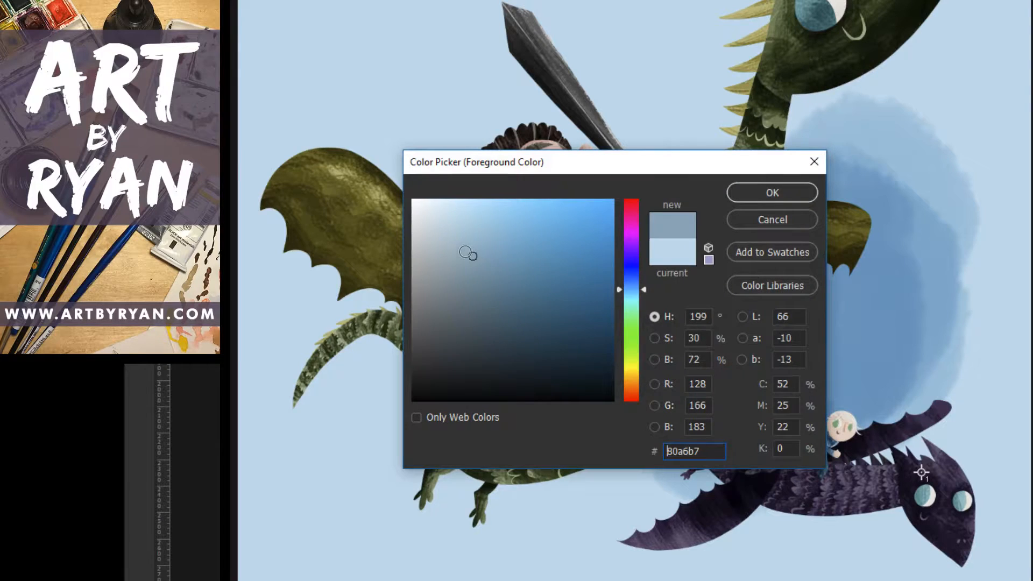
left_click(462, 246)
left_click(739, 192)
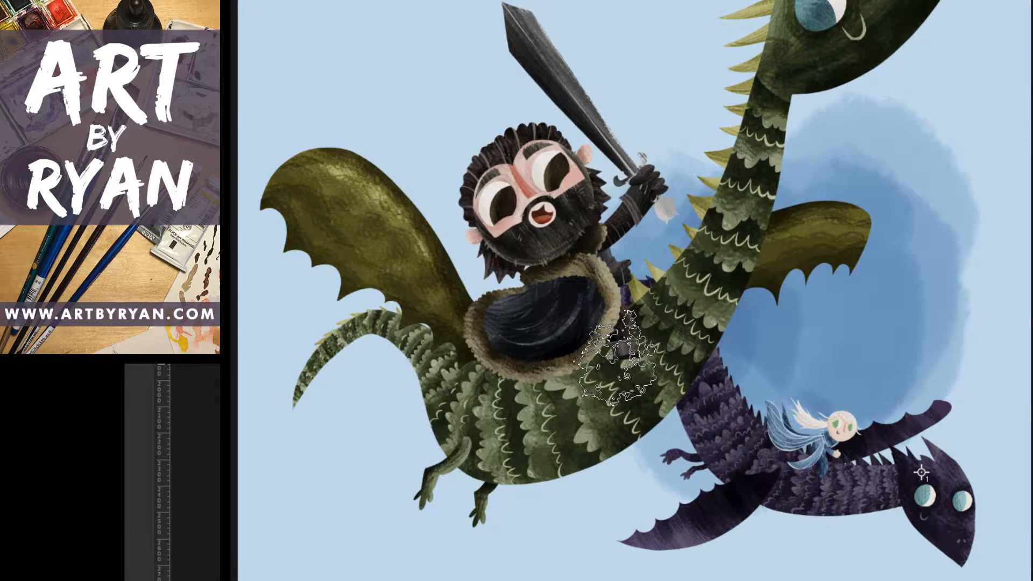
Try a muted grey-blue fill for the sky and paint dark, soft blue cloud strokes around both dragons.
key("alt+BackSpace")
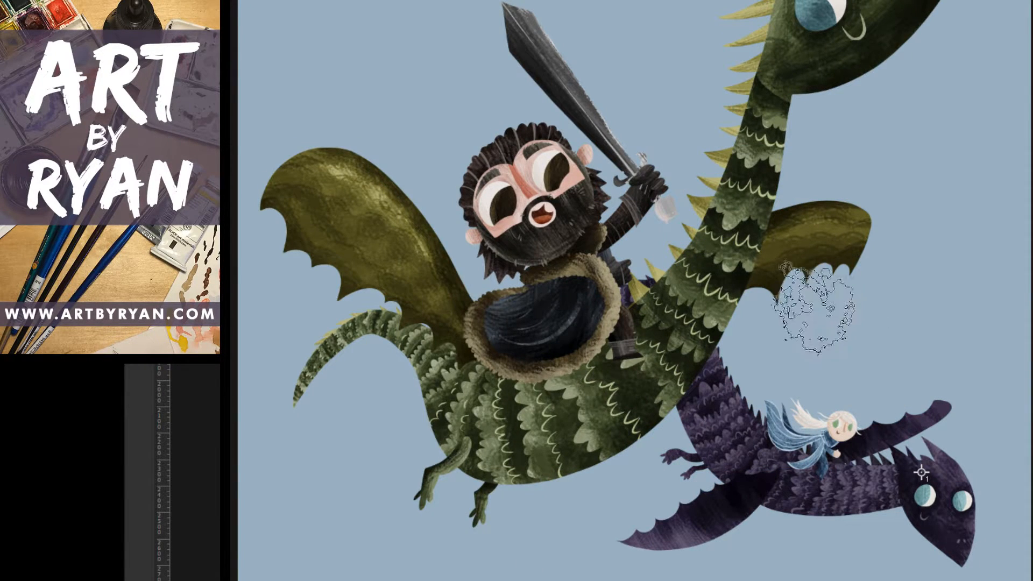
mouse_move(812, 290)
left_mouse_down()
mouse_move(753, 183)
mouse_move(839, 236)
mouse_move(694, 280)
mouse_move(637, 199)
mouse_move(474, 107)
mouse_move(494, 247)
mouse_move(377, 145)
mouse_move(430, 194)
left_mouse_up()
mouse_move(435, 425)
left_mouse_down()
mouse_move(349, 323)
mouse_move(312, 425)
mouse_move(301, 511)
mouse_move(545, 511)
mouse_move(918, 345)
mouse_move(887, 88)
mouse_move(782, 54)
mouse_move(599, 23)
mouse_move(415, 23)
mouse_move(265, 92)
mouse_move(245, 202)
left_mouse_up()
mouse_move(366, 22)
left_mouse_down()
mouse_move(463, 32)
mouse_move(366, 48)
mouse_move(290, 32)
mouse_move(715, 19)
mouse_move(581, 27)
left_mouse_up()
mouse_move(963, 16)
left_mouse_down()
mouse_move(1000, 259)
mouse_move(914, 559)
mouse_move(646, 560)
left_mouse_up()
mouse_move(984, 414)
left_mouse_down()
mouse_move(946, 554)
mouse_move(304, 543)
mouse_move(301, 323)
mouse_move(288, 473)
mouse_move(376, 366)
mouse_move(575, 538)
mouse_move(634, 474)
mouse_move(302, 543)
mouse_move(376, 204)
mouse_move(245, 250)
mouse_move(403, 126)
mouse_move(404, 27)
mouse_move(604, 18)
mouse_move(750, 30)
mouse_move(748, 80)
mouse_move(702, 139)
left_mouse_up()
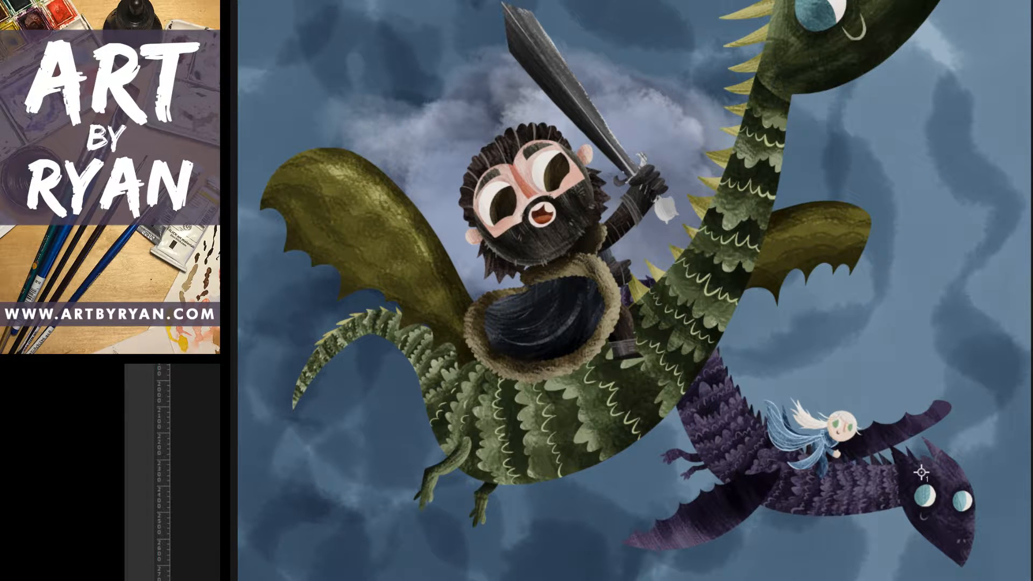
Try a slate-blue sky without the old cloud, painting darker blue strokes around the sword-wielding rider and the green dragon's raised wing.
key("alt+BackSpace")
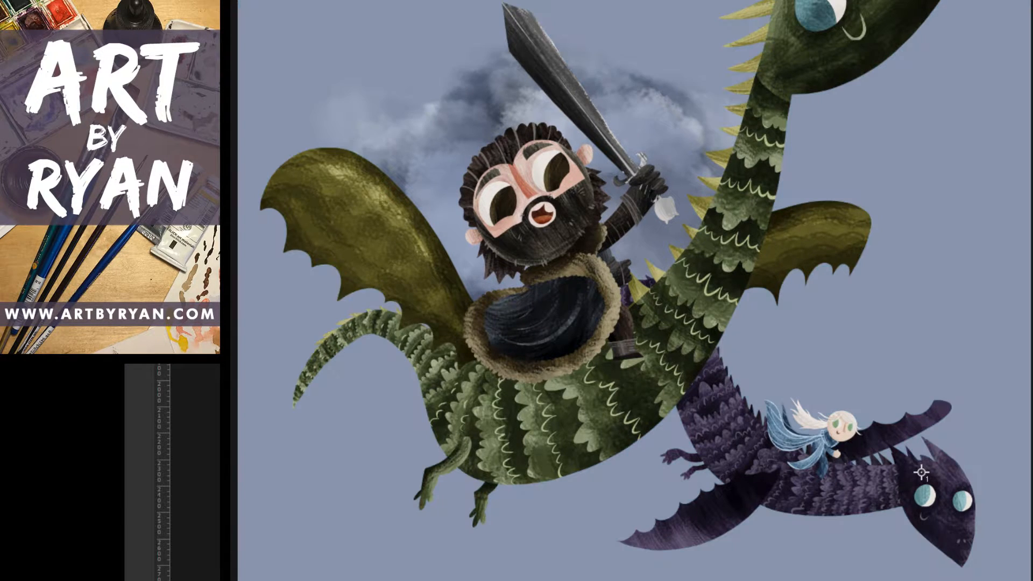
key("Delete")
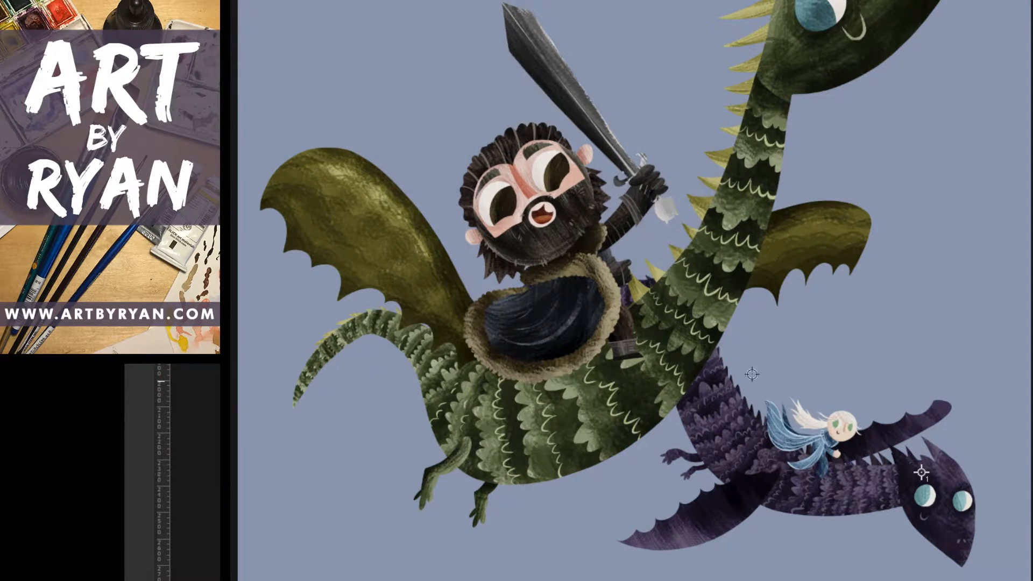
mouse_move(692, 161)
left_mouse_down()
mouse_move(616, 156)
mouse_move(592, 81)
mouse_move(646, 61)
mouse_move(468, 108)
mouse_move(436, 62)
mouse_move(457, 237)
mouse_move(387, 336)
left_mouse_up()
mouse_move(333, 59)
left_mouse_down()
mouse_move(263, 88)
mouse_move(301, 290)
left_mouse_up()
Set the foreground colour to 9aabc8 and paint lighter strokes over the dark sky patches around the sword-wielding rider.
left_click(141, 344)
left_click(458, 243)
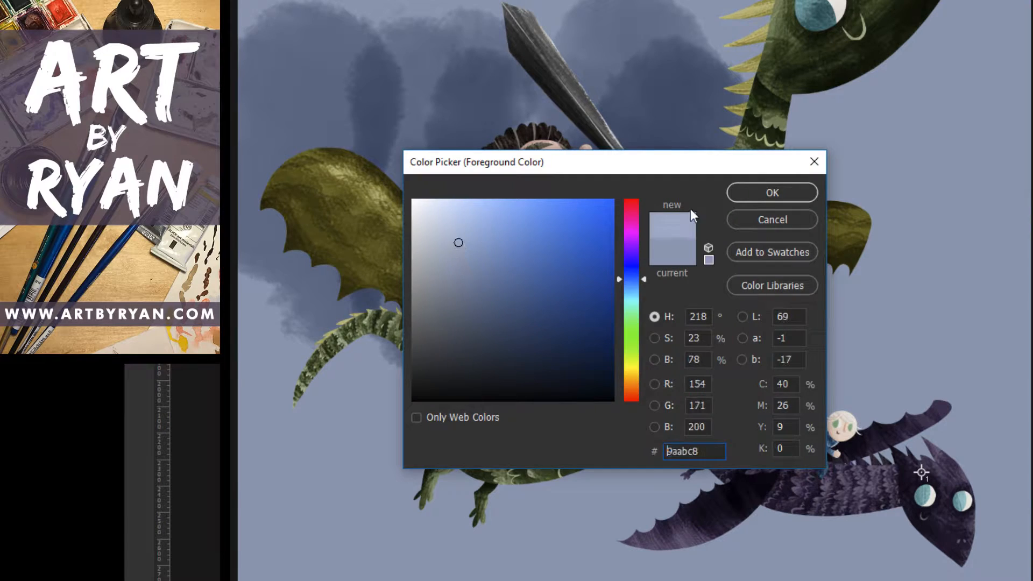
left_click(786, 192)
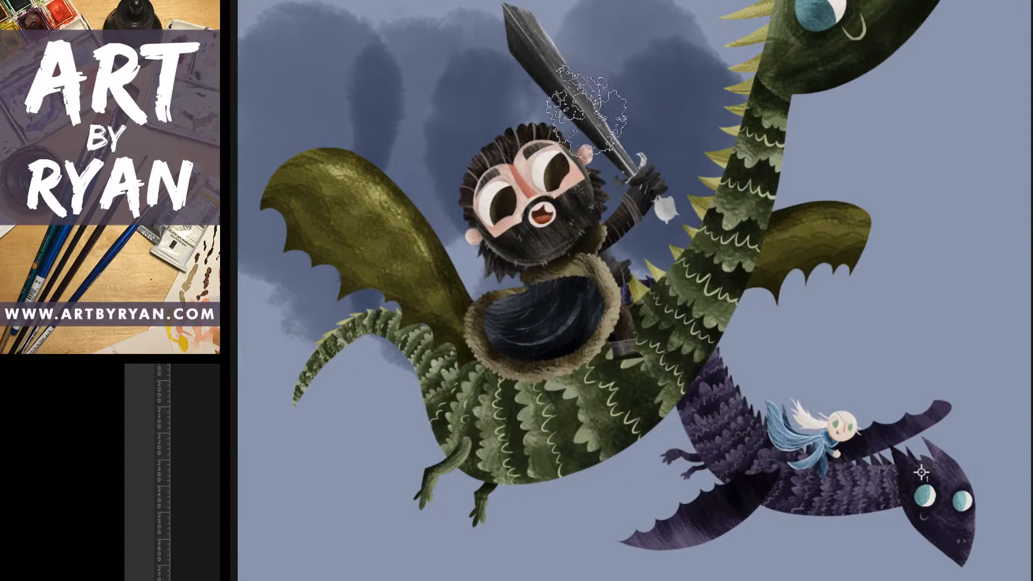
mouse_move(599, 67)
left_mouse_down()
mouse_move(665, 94)
mouse_move(566, 224)
mouse_move(525, 129)
left_mouse_up()
mouse_move(323, 54)
left_mouse_down()
mouse_move(279, 95)
mouse_move(347, 166)
mouse_move(271, 213)
mouse_move(265, 97)
mouse_move(346, 297)
mouse_move(368, 395)
left_mouse_up()
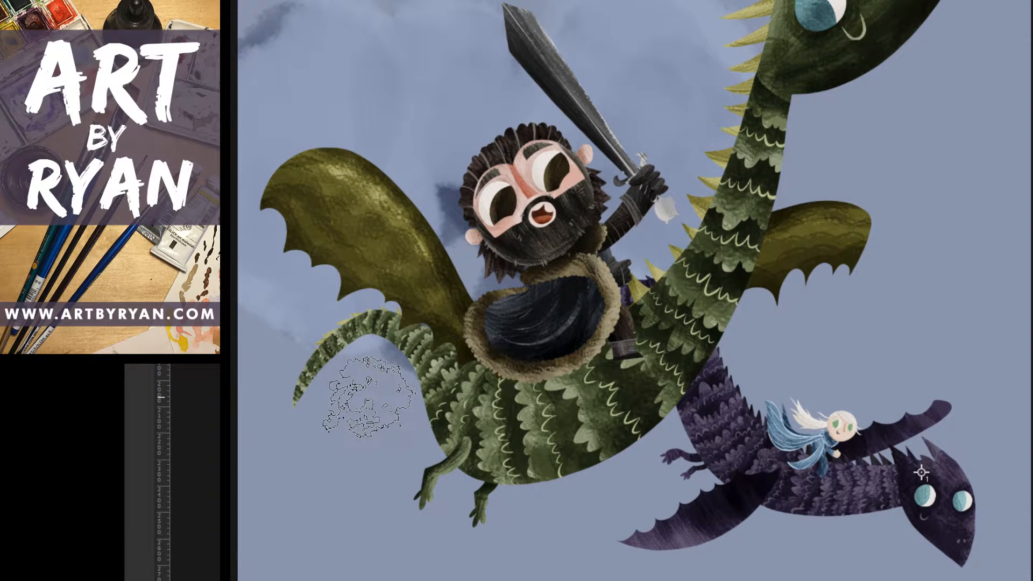
Fill the sky with light periwinkle blue and layer darker blue strokes around the green dragon and behind the sword.
key("alt+BackSpace")
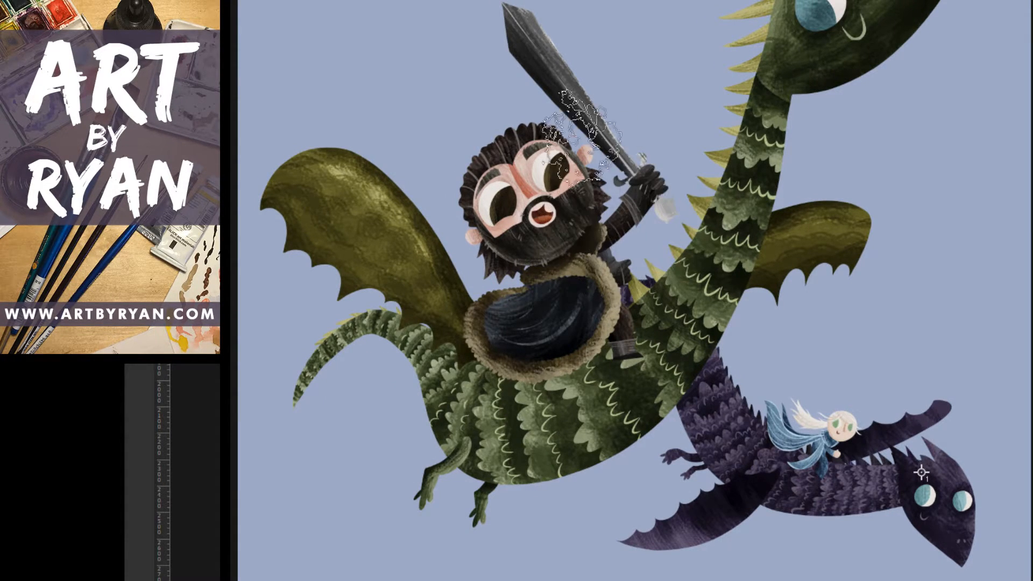
mouse_move(586, 167)
left_mouse_down()
mouse_move(656, 225)
mouse_move(592, 123)
mouse_move(430, 129)
mouse_move(473, 86)
mouse_move(438, 173)
mouse_move(334, 46)
mouse_move(398, 258)
mouse_move(353, 267)
mouse_move(430, 474)
mouse_move(355, 350)
mouse_move(500, 458)
mouse_move(839, 349)
mouse_move(882, 242)
mouse_move(823, 245)
mouse_move(871, 151)
mouse_move(661, 64)
left_mouse_up()
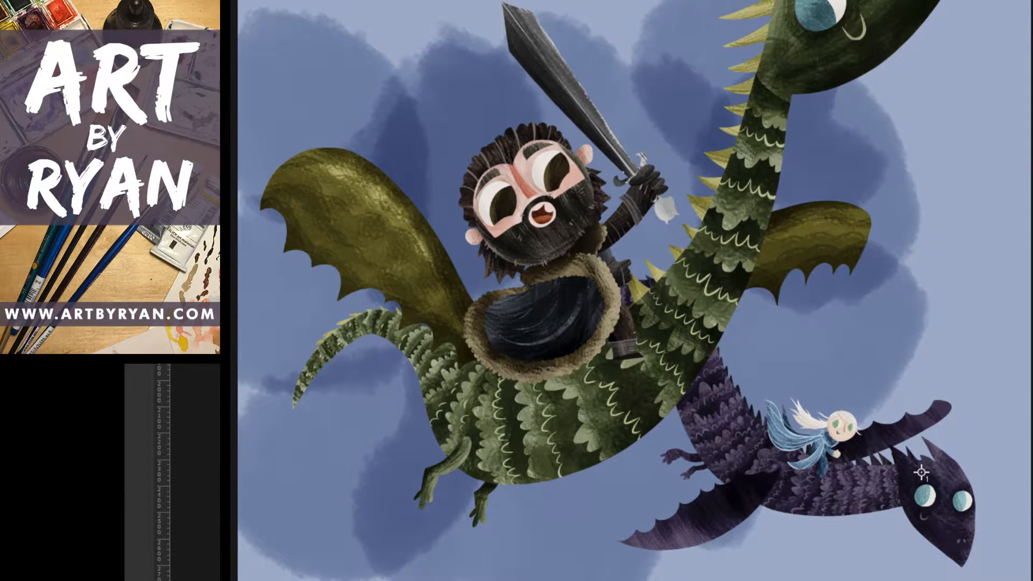
mouse_move(699, 1)
left_mouse_down()
mouse_move(640, 7)
mouse_move(678, 31)
mouse_move(543, 75)
mouse_move(452, 22)
mouse_move(474, 59)
mouse_move(397, 157)
mouse_move(559, 364)
left_mouse_up()
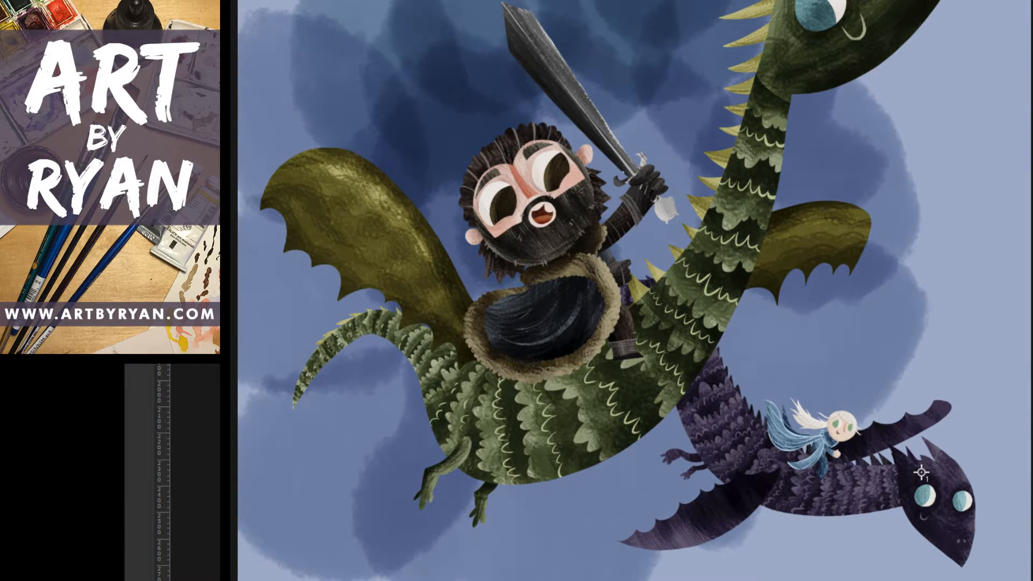
Fill the sky with the grey-blue 8096a1 and paint broad dark blue-grey cloud strokes behind both dragons.
left_click(139, 326)
mouse_move(478, 262)
left_mouse_down()
mouse_move(445, 295)
mouse_move(449, 276)
mouse_move(468, 265)
mouse_move(454, 272)
left_mouse_up()
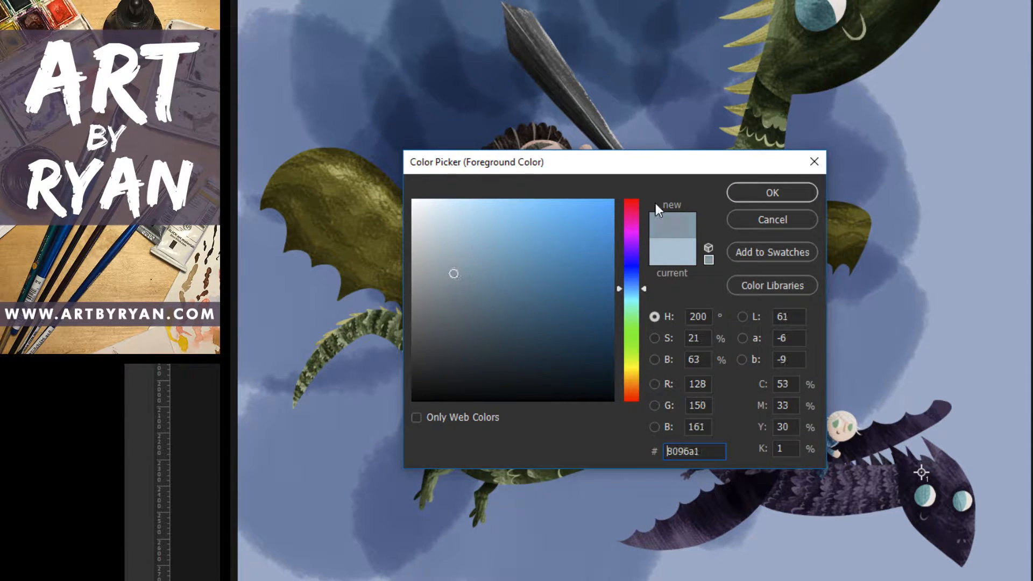
left_click(771, 192)
key("alt+BackSpace")
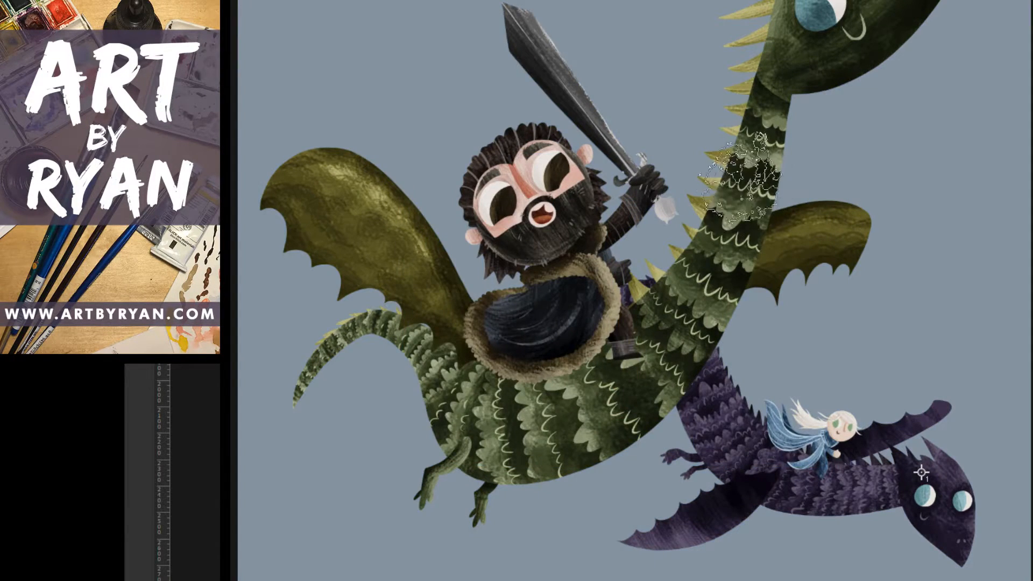
mouse_move(705, 156)
left_mouse_down()
mouse_move(644, 81)
mouse_move(563, 108)
mouse_move(537, 104)
mouse_move(532, 258)
mouse_move(349, 180)
mouse_move(352, 46)
mouse_move(505, 122)
mouse_move(577, 257)
mouse_move(636, 204)
mouse_move(595, 32)
mouse_move(727, 136)
mouse_move(737, 307)
mouse_move(699, 406)
mouse_move(537, 375)
mouse_move(415, 370)
mouse_move(304, 255)
mouse_move(256, 255)
mouse_move(295, 416)
mouse_move(247, 430)
mouse_move(518, 447)
mouse_move(612, 497)
mouse_move(726, 456)
mouse_move(772, 379)
mouse_move(938, 303)
mouse_move(931, 462)
mouse_move(916, 501)
mouse_move(901, 325)
mouse_move(937, 172)
mouse_move(979, 158)
mouse_move(993, 181)
mouse_move(975, 10)
mouse_move(766, 4)
mouse_move(672, 14)
mouse_move(609, 41)
mouse_move(537, 27)
mouse_move(333, 41)
mouse_move(274, 113)
mouse_move(302, 258)
mouse_move(292, 432)
mouse_move(239, 578)
mouse_move(378, 534)
mouse_move(480, 533)
mouse_move(432, 387)
mouse_move(357, 360)
mouse_move(320, 295)
mouse_move(343, 273)
mouse_move(474, 379)
mouse_move(510, 371)
mouse_move(486, 327)
mouse_move(566, 303)
mouse_move(666, 334)
mouse_move(668, 280)
mouse_move(638, 280)
mouse_move(687, 177)
mouse_move(755, 271)
mouse_move(734, 341)
mouse_move(845, 92)
mouse_move(745, 346)
mouse_move(968, 436)
mouse_move(929, 357)
mouse_move(990, 468)
mouse_move(728, 548)
mouse_move(667, 414)
mouse_move(371, 567)
mouse_move(592, 206)
mouse_move(403, 237)
mouse_move(285, 440)
left_mouse_up()
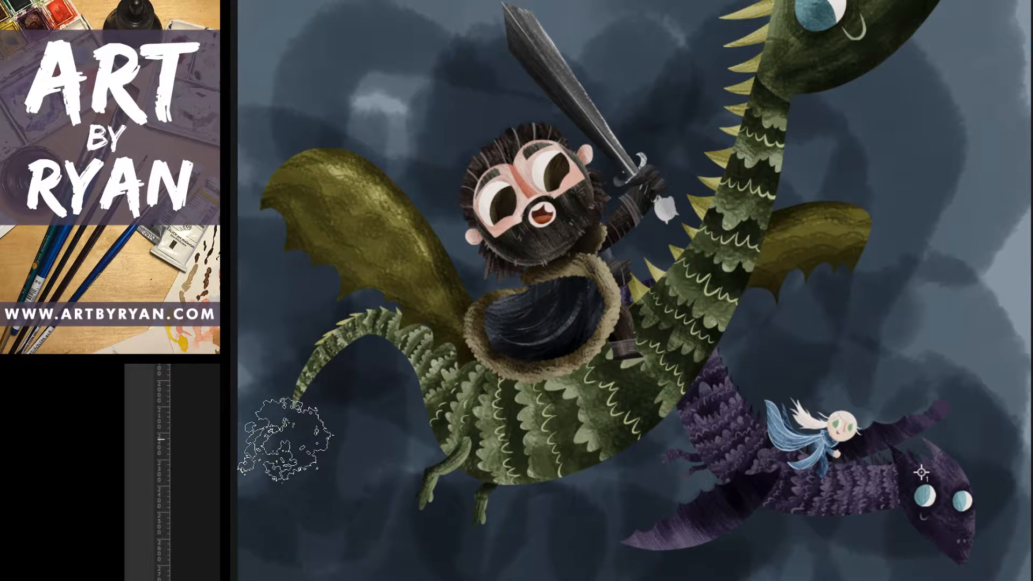
Enlarge the original blue-grey cloud and position it so it spreads across nearly the whole sky behind both dragons.
key("ctrl+d")
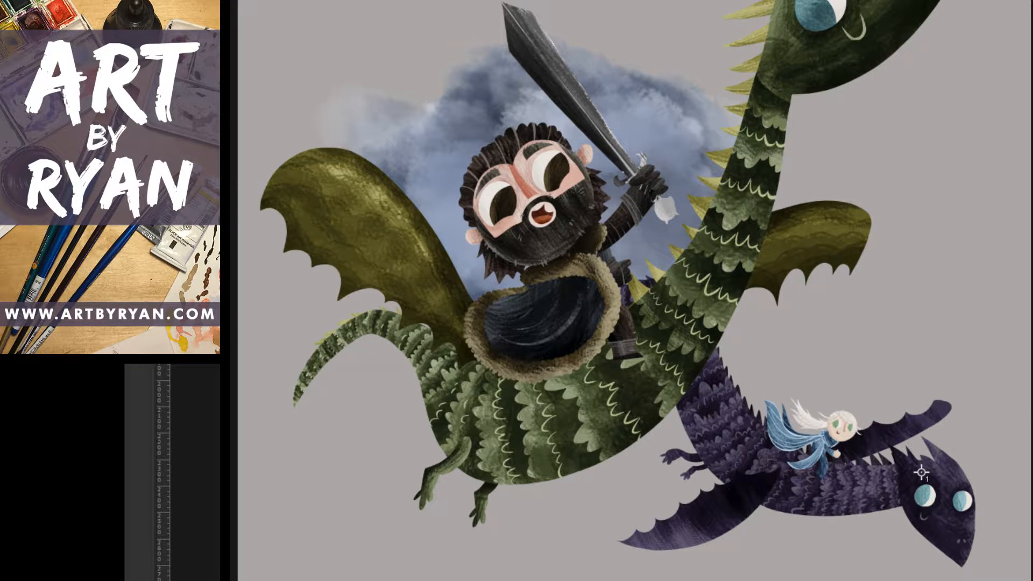
key("ctrl+t")
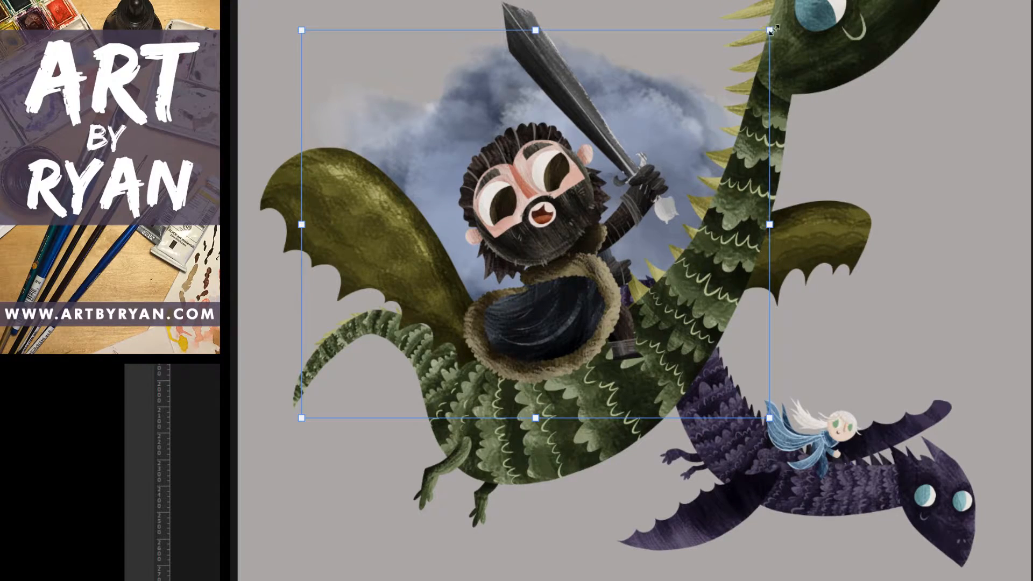
left_click_drag(770, 30, 914, 22)
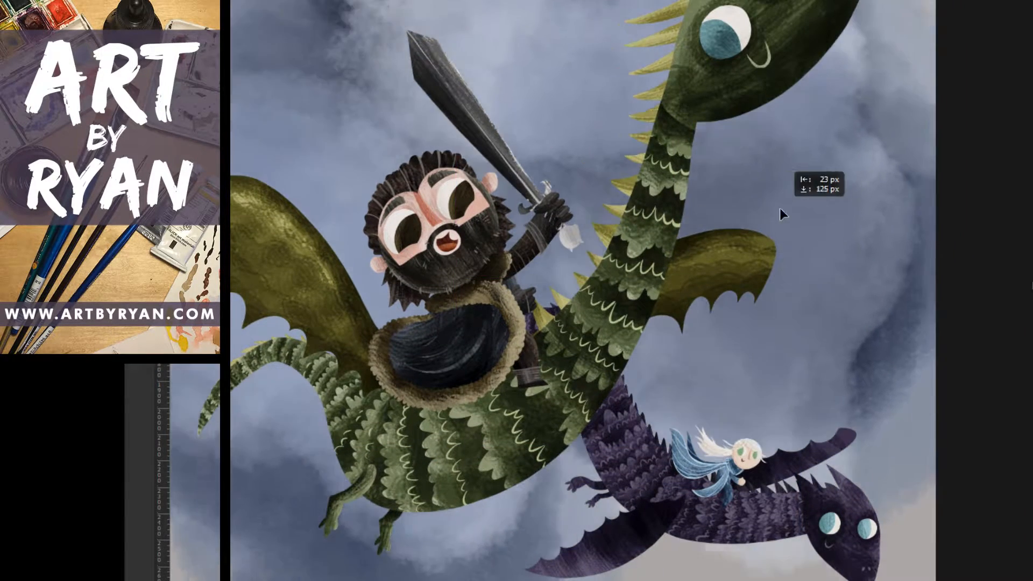
left_click_drag(779, 207, 917, 300)
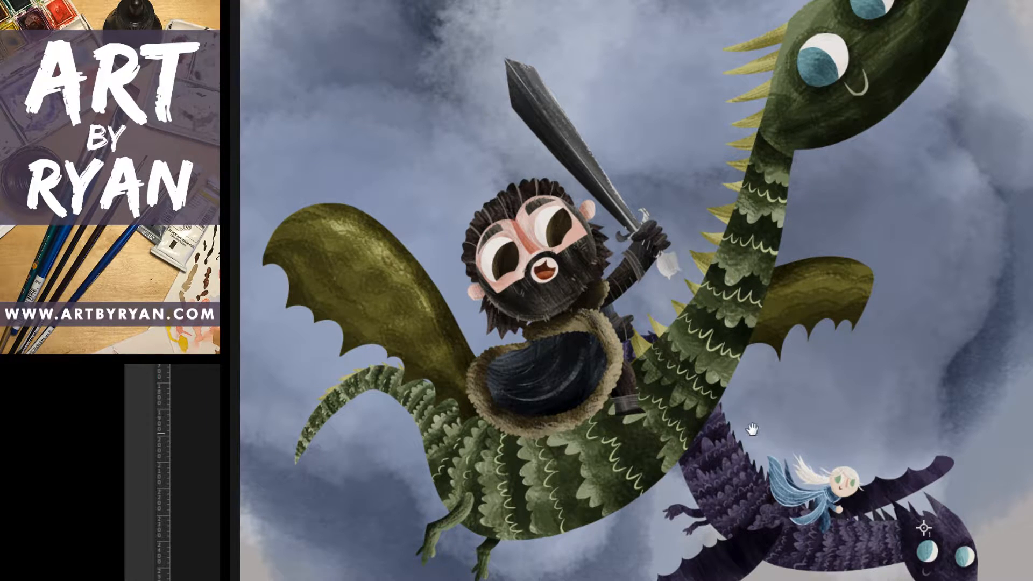
Paint soft light and dark blue cloud strokes over the bare grey areas along the lower canvas, its corners and the outer edges.
left_click_drag(751, 428, 725, 405)
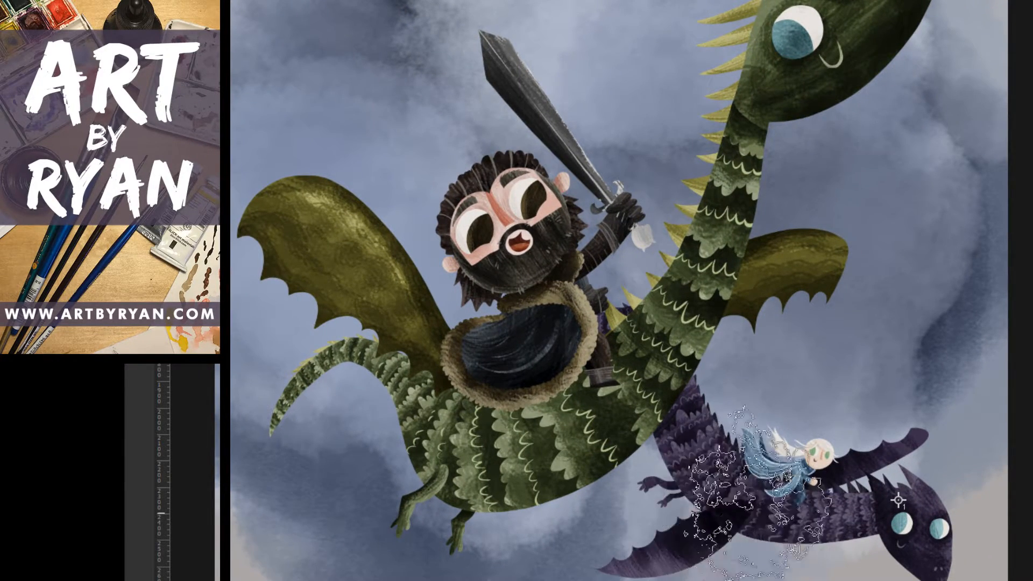
mouse_move(710, 543)
left_mouse_down()
mouse_move(871, 516)
mouse_move(989, 527)
mouse_move(1011, 484)
left_mouse_up()
mouse_move(503, 578)
left_mouse_down()
mouse_move(258, 560)
mouse_move(300, 484)
mouse_move(322, 322)
mouse_move(269, 53)
mouse_move(253, 33)
mouse_move(349, 32)
left_mouse_up()
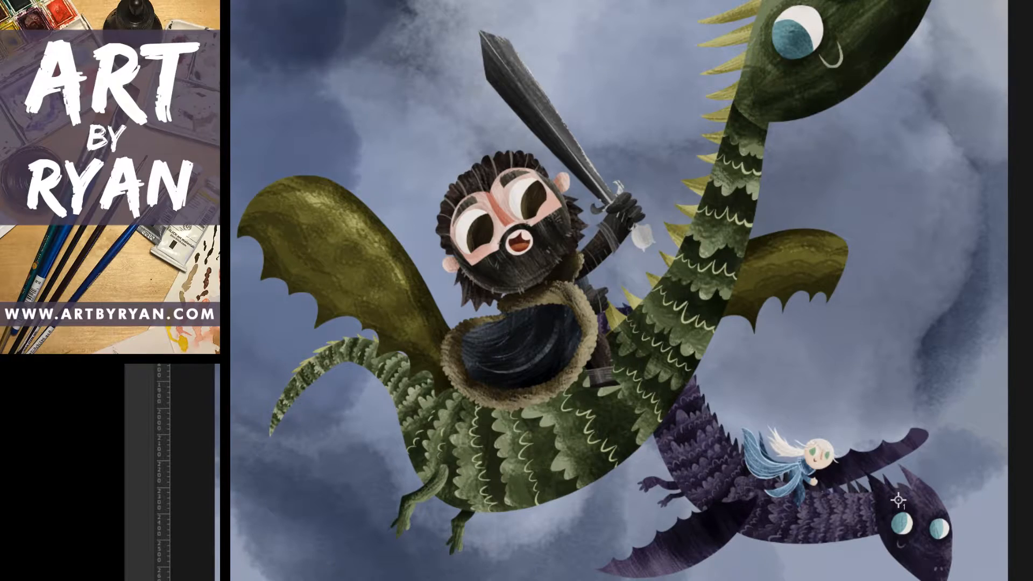
mouse_move(1006, 11)
left_mouse_down()
mouse_move(963, 93)
mouse_move(802, 7)
mouse_move(494, 2)
mouse_move(584, 13)
mouse_move(408, 28)
mouse_move(387, 61)
mouse_move(658, 32)
mouse_move(665, 54)
mouse_move(823, 46)
mouse_move(919, 117)
mouse_move(980, 254)
mouse_move(938, 341)
left_mouse_up()
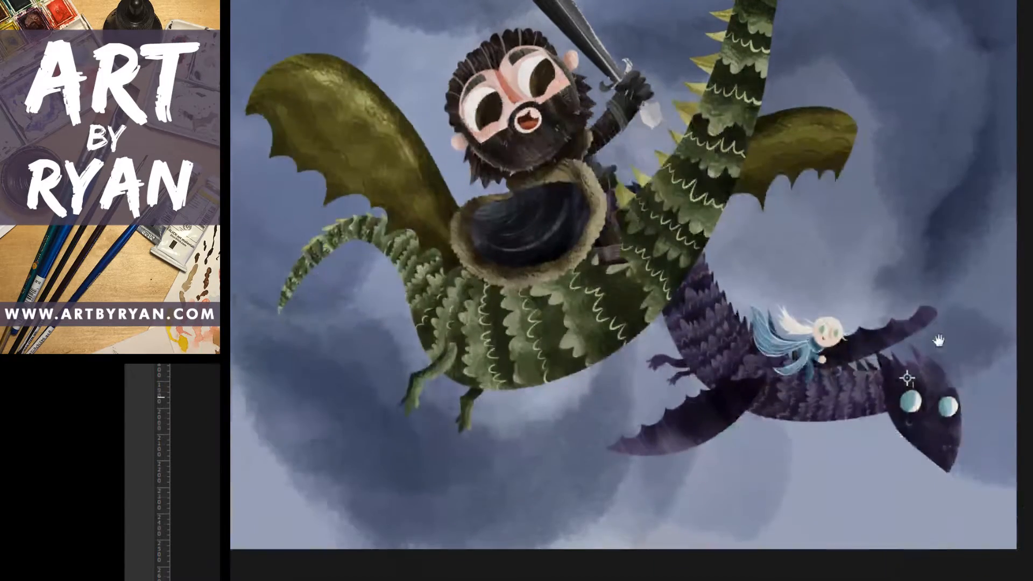
mouse_move(939, 415)
left_mouse_down()
mouse_move(517, 558)
mouse_move(173, 484)
mouse_move(334, 433)
mouse_move(277, 364)
mouse_move(546, 530)
mouse_move(909, 495)
mouse_move(1014, 433)
mouse_move(1011, 372)
mouse_move(980, 285)
left_mouse_up()
mouse_move(992, 81)
left_mouse_down()
mouse_move(949, 408)
mouse_move(971, 124)
mouse_move(957, 121)
left_mouse_up()
mouse_move(909, 360)
left_mouse_down()
mouse_move(779, 300)
mouse_move(886, 256)
mouse_move(876, 270)
left_mouse_up()
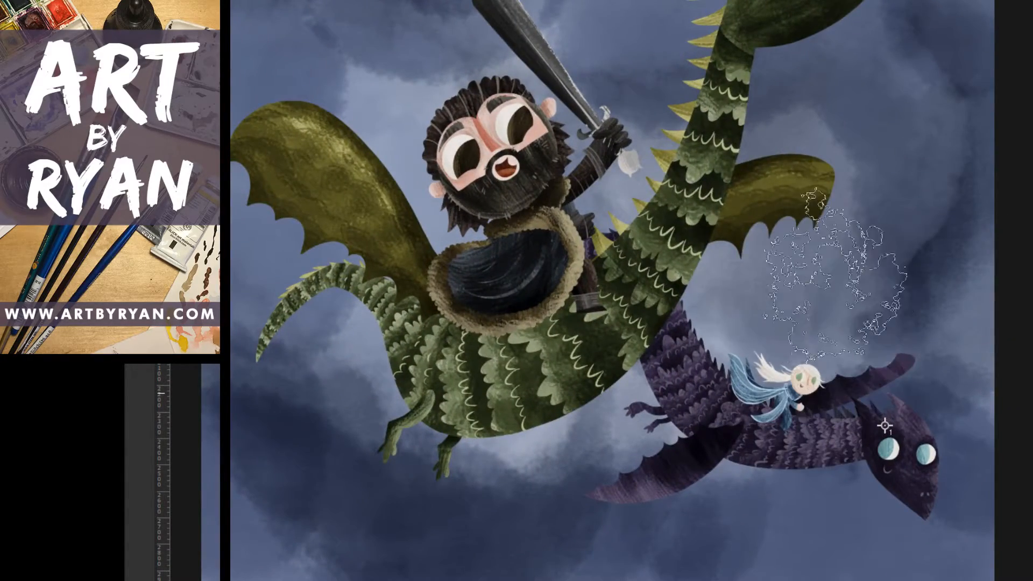
Sample the pale blue-grey below the green dragon and paint light, soft clouds around both dragons and across the sky.
left_click(534, 436, "alt")
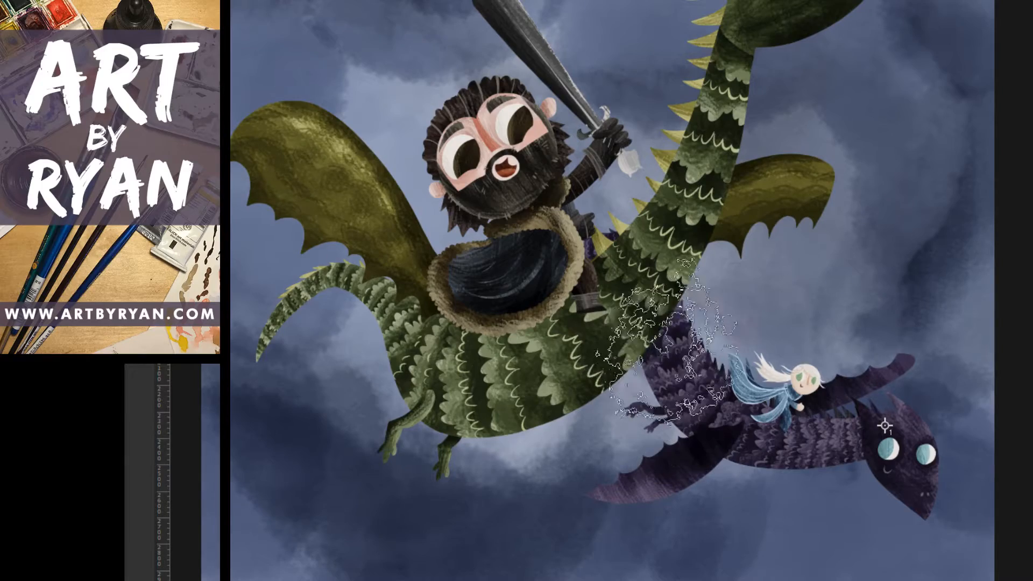
mouse_move(715, 296)
left_mouse_down()
mouse_move(743, 267)
mouse_move(705, 357)
mouse_move(537, 403)
mouse_move(417, 394)
mouse_move(383, 412)
mouse_move(413, 425)
mouse_move(361, 421)
mouse_move(322, 331)
mouse_move(251, 273)
mouse_move(310, 240)
mouse_move(293, 330)
mouse_move(305, 158)
mouse_move(288, 167)
mouse_move(364, 103)
mouse_move(400, 159)
mouse_move(370, 65)
mouse_move(499, 82)
mouse_move(447, 35)
mouse_move(744, 120)
mouse_move(718, 52)
mouse_move(836, 103)
mouse_move(628, 30)
mouse_move(885, 61)
mouse_move(895, 158)
mouse_move(884, 127)
left_mouse_up()
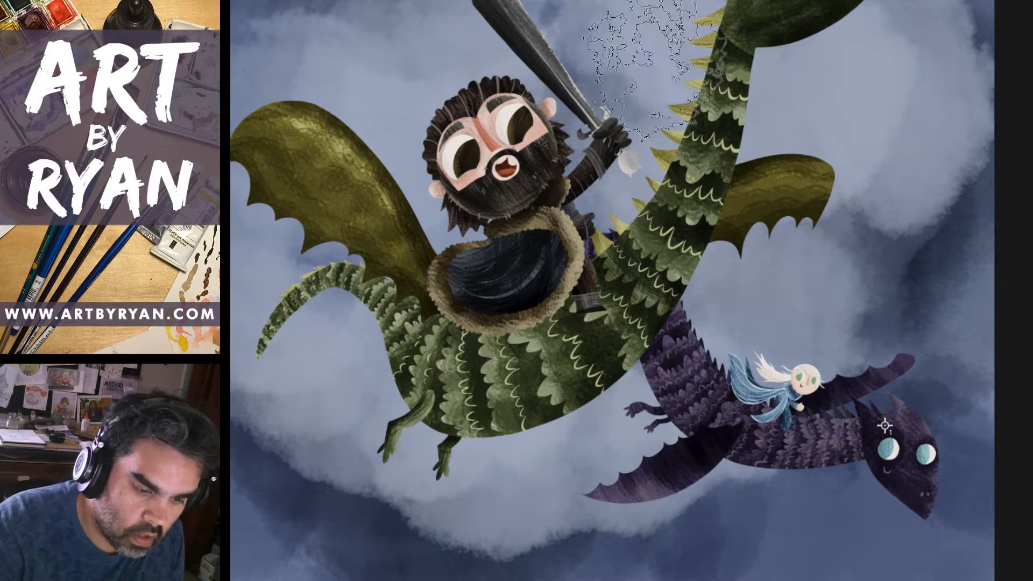
left_click_drag(624, 35, 576, 113)
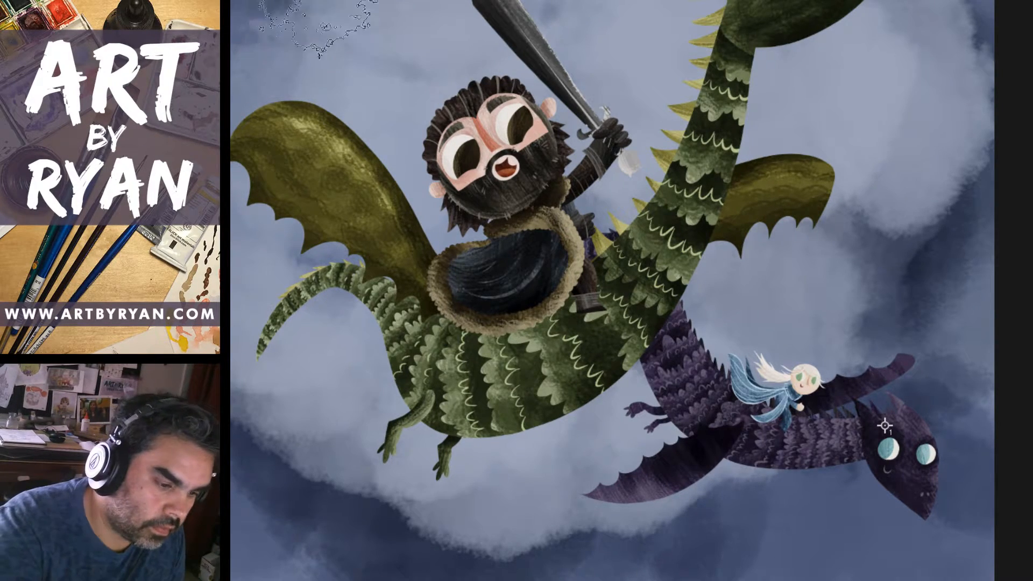
left_click_drag(318, 27, 416, 0)
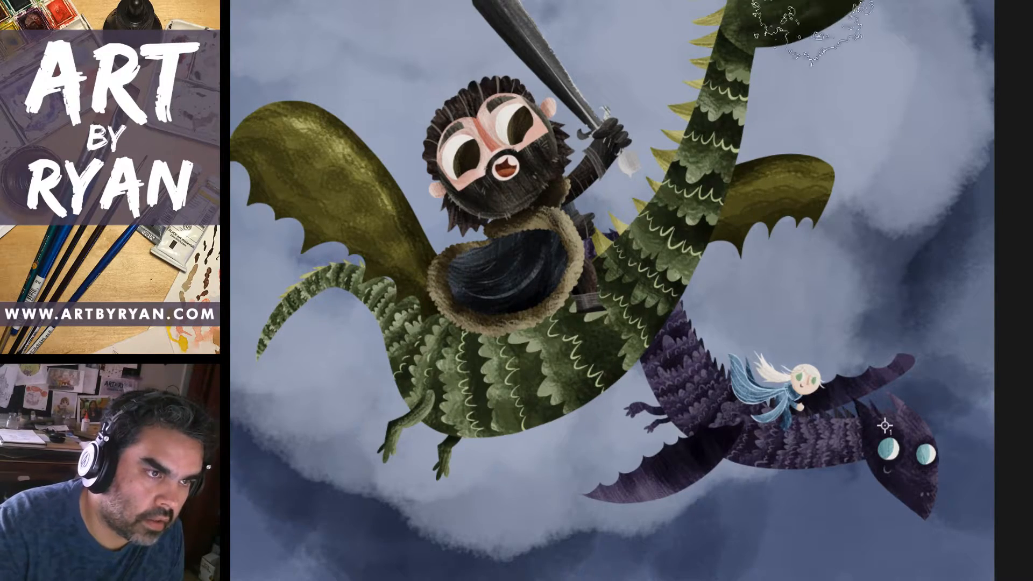
mouse_move(947, 65)
left_mouse_down()
mouse_move(887, 457)
mouse_move(715, 484)
mouse_move(349, 473)
mouse_move(331, 439)
mouse_move(667, 463)
mouse_move(958, 500)
mouse_move(731, 500)
left_mouse_up()
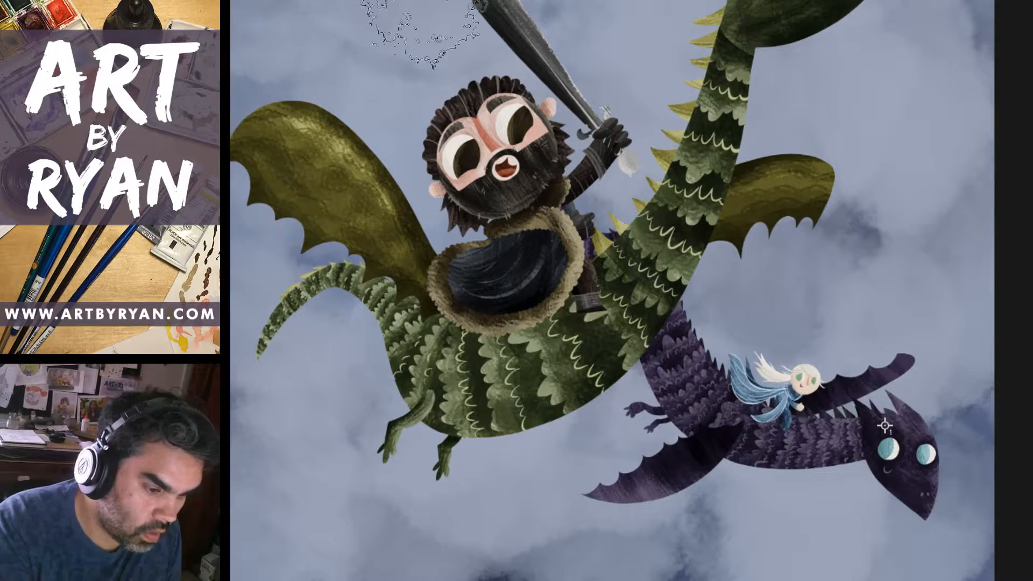
Even out the sky around both dragons with broad, soft medium-blue strokes over the pale clouds.
mouse_move(419, 24)
left_mouse_down()
mouse_move(436, 51)
mouse_move(453, 42)
mouse_move(481, 56)
mouse_move(453, 38)
mouse_move(410, 106)
mouse_move(375, 34)
mouse_move(355, 102)
mouse_move(304, 80)
mouse_move(351, 183)
mouse_move(299, 208)
mouse_move(254, 280)
mouse_move(883, 77)
mouse_move(892, 212)
mouse_move(850, 178)
mouse_move(851, 114)
mouse_move(920, 191)
mouse_move(909, 442)
mouse_move(799, 517)
mouse_move(406, 531)
mouse_move(688, 470)
left_mouse_up()
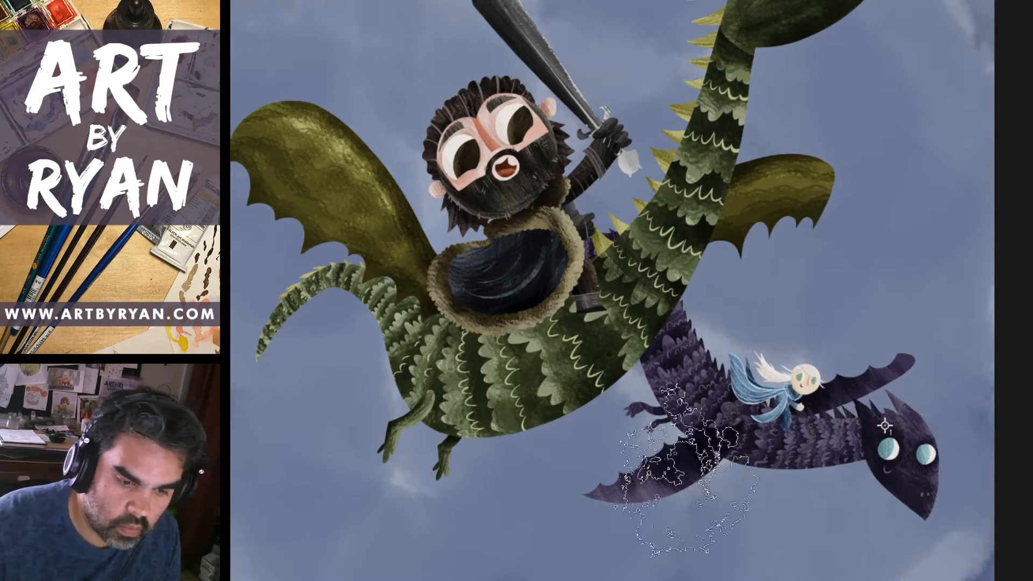
left_click_drag(1032, 199, 1032, 188)
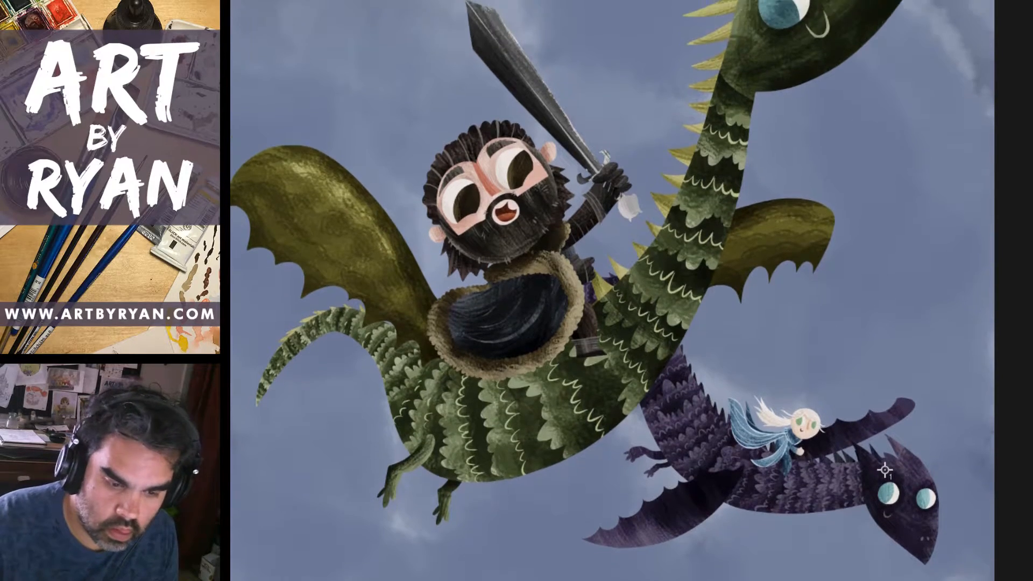
scroll(885, 470, "up", 5)
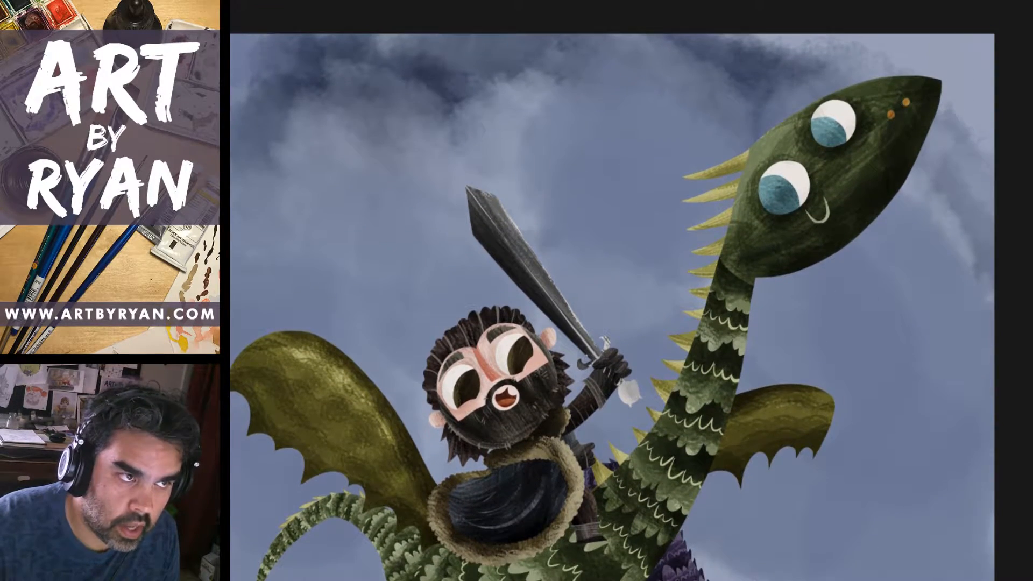
scroll(931, 269, "down", 1)
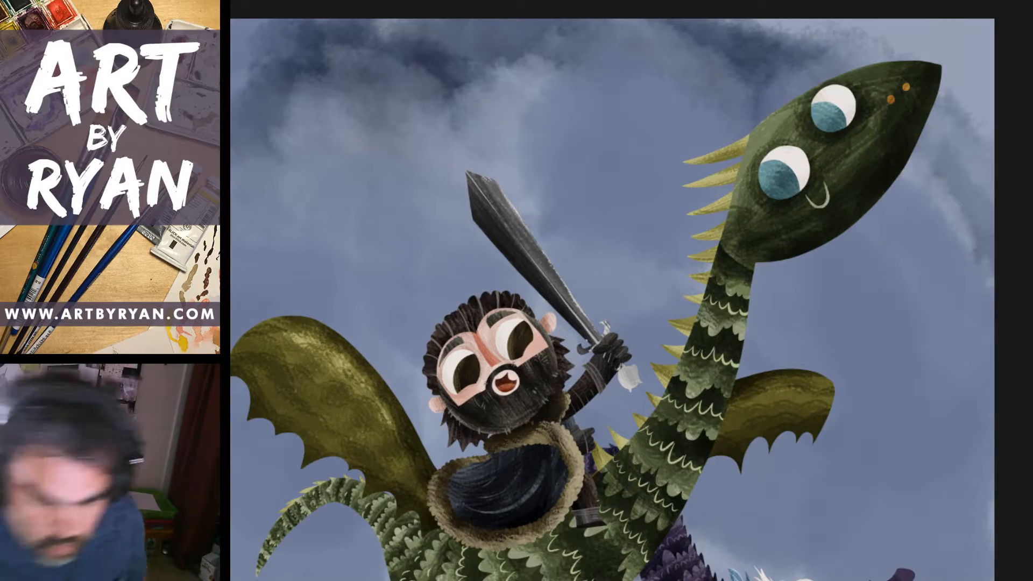
Choose a darker muted grey-blue and paint soft cloud strokes behind the green dragon's tail and raised wing.
left_click_drag(814, 352, 873, 196)
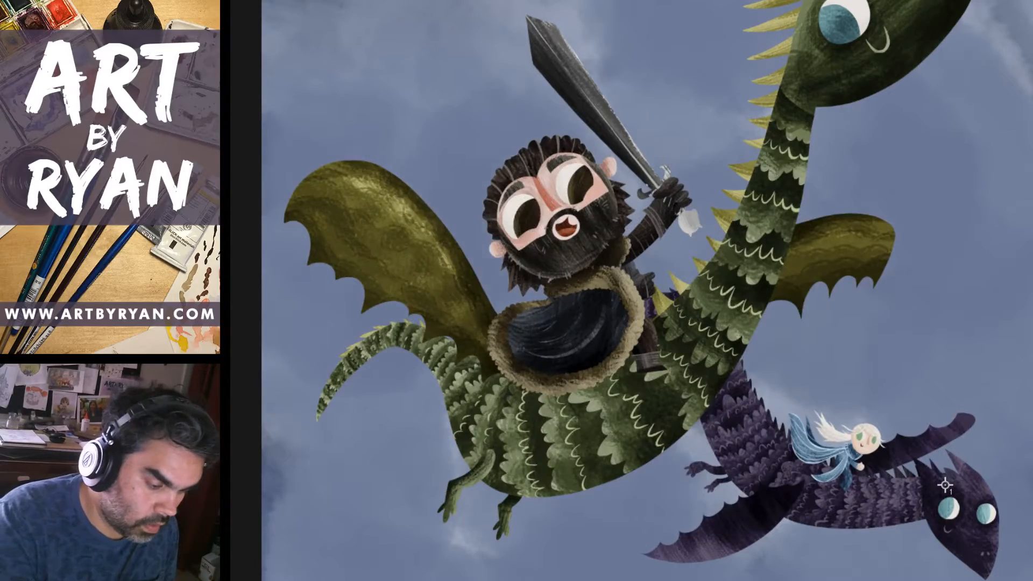
left_click(216, 395)
left_click(488, 297)
left_click(772, 192)
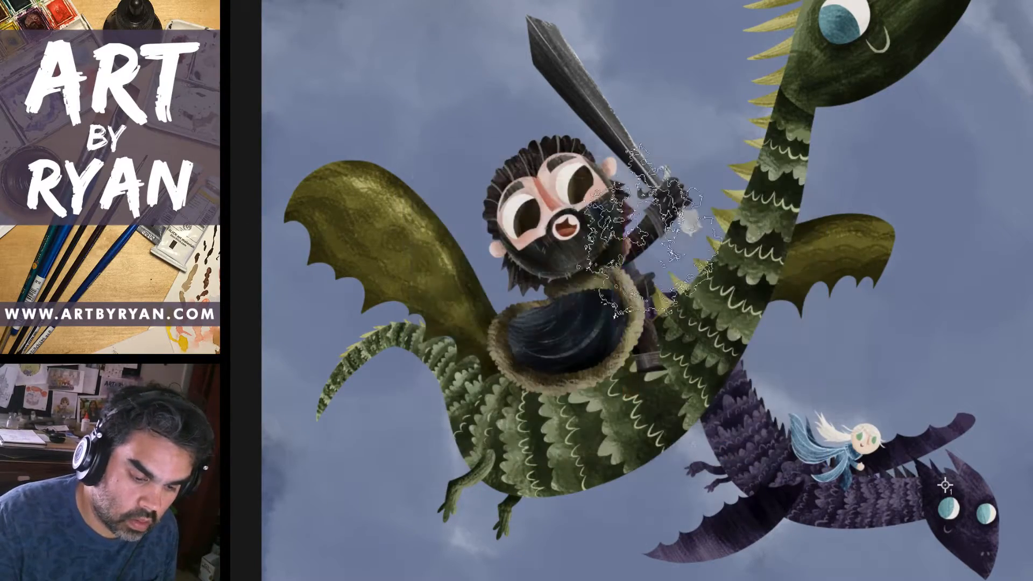
mouse_move(409, 390)
left_mouse_down()
mouse_move(438, 452)
mouse_move(339, 385)
mouse_move(315, 429)
mouse_move(411, 452)
mouse_move(307, 488)
mouse_move(298, 374)
mouse_move(352, 275)
left_mouse_up()
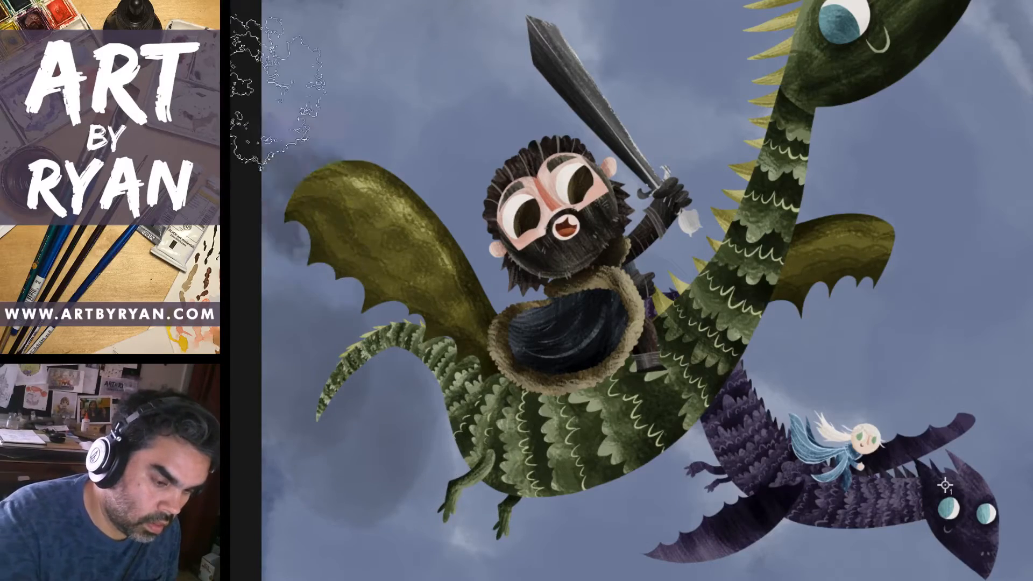
left_click_drag(272, 199, 257, 324)
Sample a darker blue and paint broad, dark cloud strokes across the upper sky around the sword and the green dragon's head.
left_click(335, 40, "alt")
mouse_move(323, 22)
left_mouse_down()
mouse_move(296, 6)
mouse_move(277, 49)
mouse_move(349, 2)
mouse_move(408, 67)
mouse_move(540, 32)
mouse_move(807, 16)
mouse_move(914, 32)
mouse_move(1030, 107)
mouse_move(692, 92)
mouse_move(372, 135)
mouse_move(309, 266)
mouse_move(310, 115)
mouse_move(346, 185)
mouse_move(670, 258)
mouse_move(994, 226)
mouse_move(995, 258)
left_mouse_up()
mouse_move(931, 393)
left_mouse_down()
mouse_move(871, 336)
mouse_move(863, 308)
left_mouse_up()
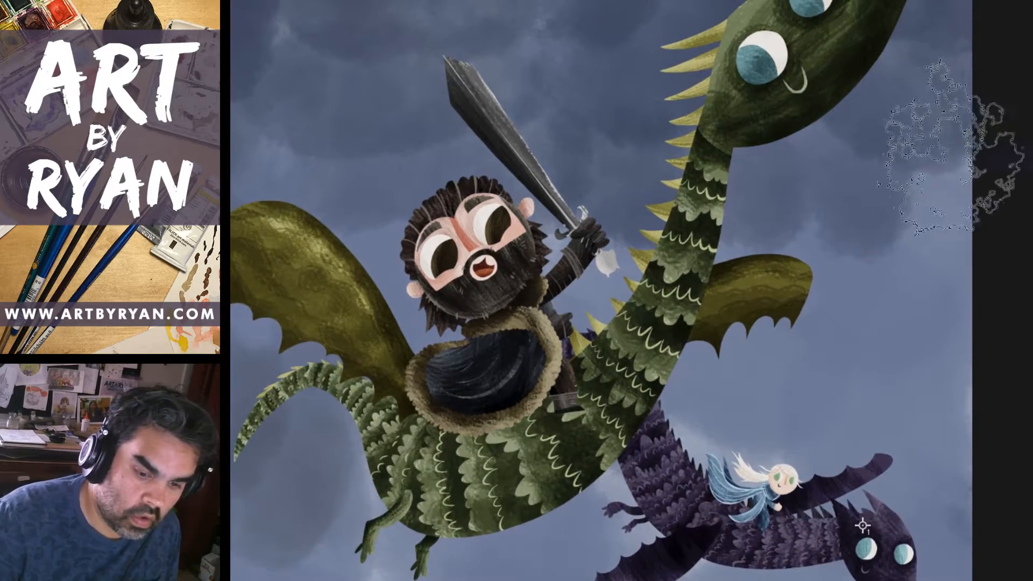
left_click_drag(956, 156, 949, 216)
left_click_drag(815, 42, 822, 114)
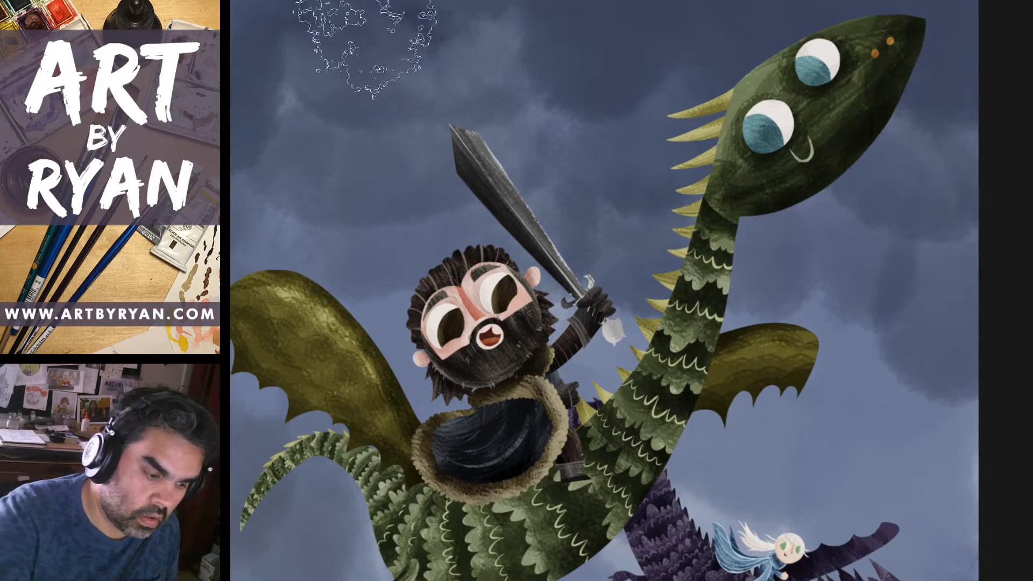
Choose a deeper navy and darken the storm clouds along the upper edge, above the raised wing and behind the green dragon's head.
left_click(218, 322)
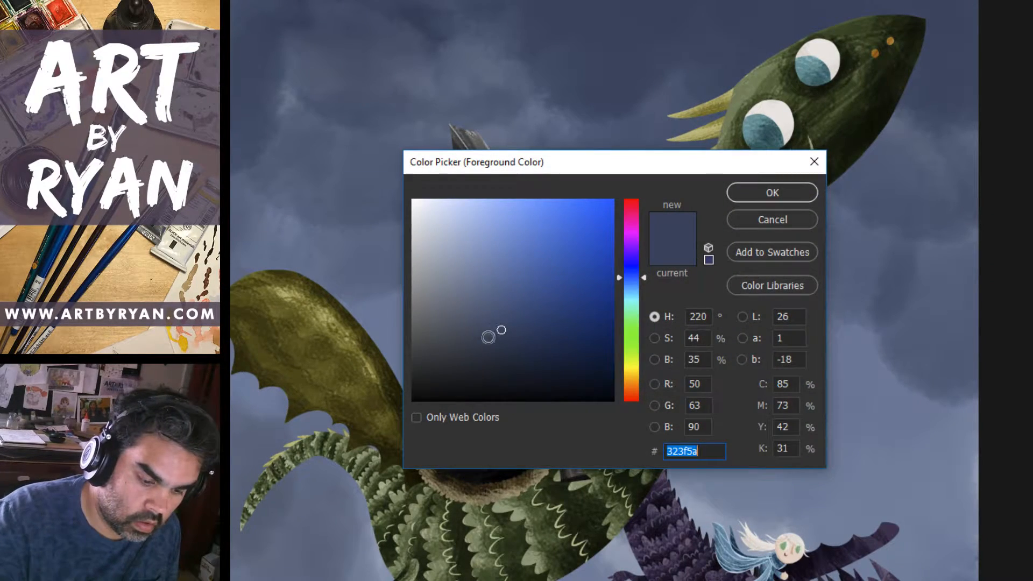
left_click(769, 201)
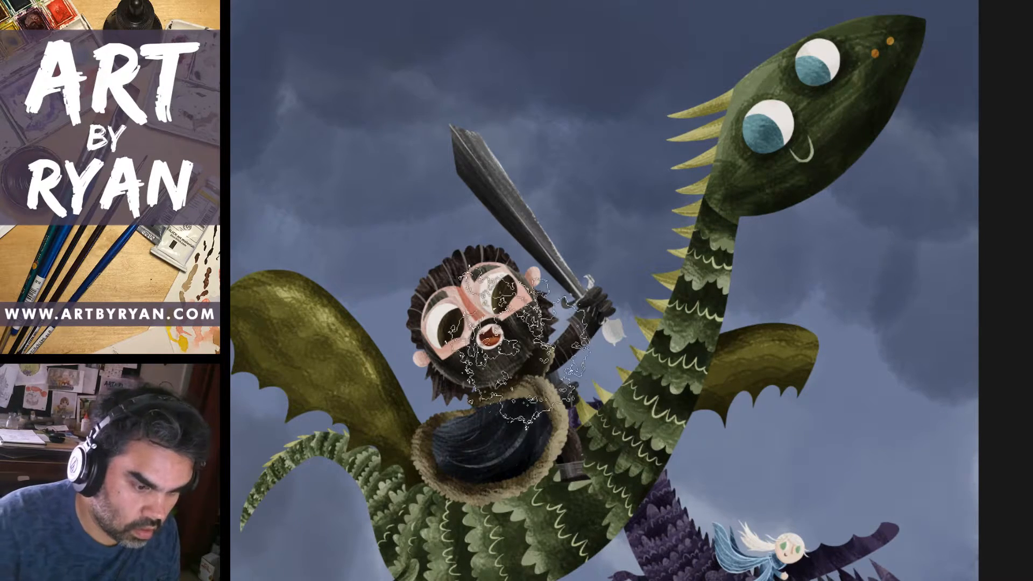
left_click_drag(234, 50, 251, 58)
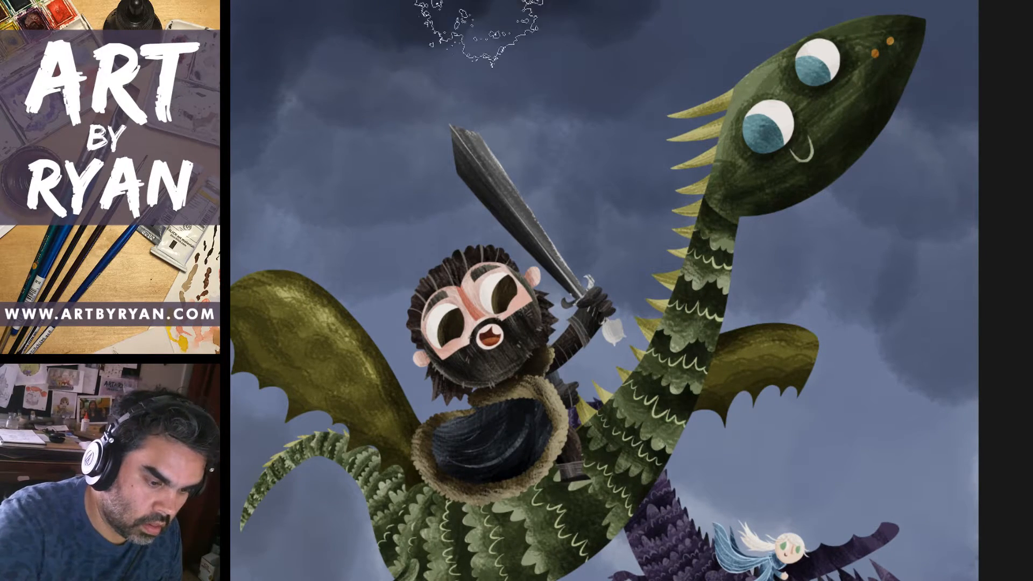
mouse_move(736, 0)
left_mouse_down()
mouse_move(933, 11)
mouse_move(884, 100)
mouse_move(901, 0)
mouse_move(932, 189)
mouse_move(634, 69)
mouse_move(403, 46)
mouse_move(272, 161)
mouse_move(291, 280)
mouse_move(296, 151)
mouse_move(307, 253)
left_mouse_up()
left_click_drag(747, 427, 763, 392)
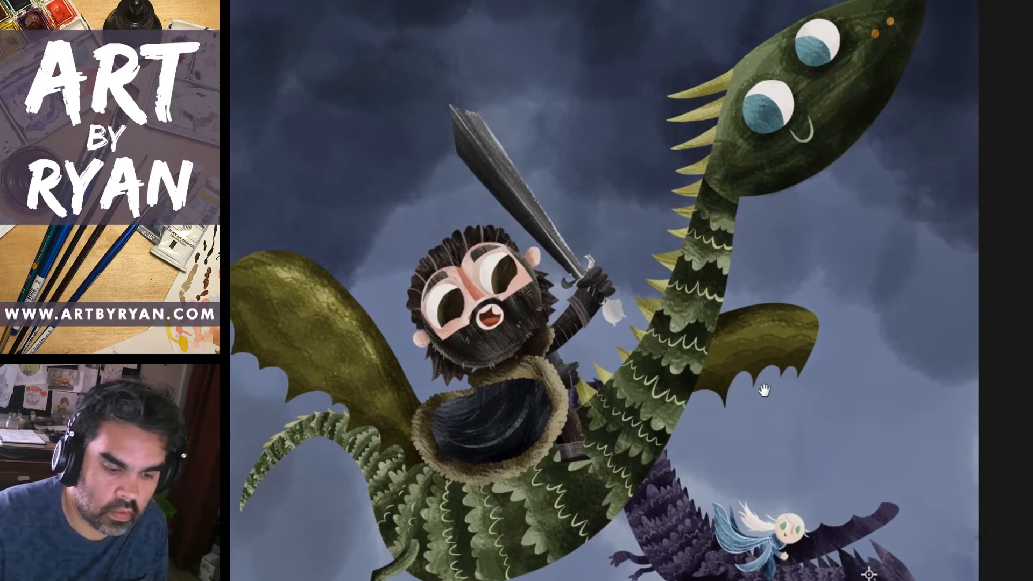
mouse_move(479, 43)
left_mouse_down()
mouse_move(627, 27)
mouse_move(622, 103)
mouse_move(887, 189)
left_mouse_up()
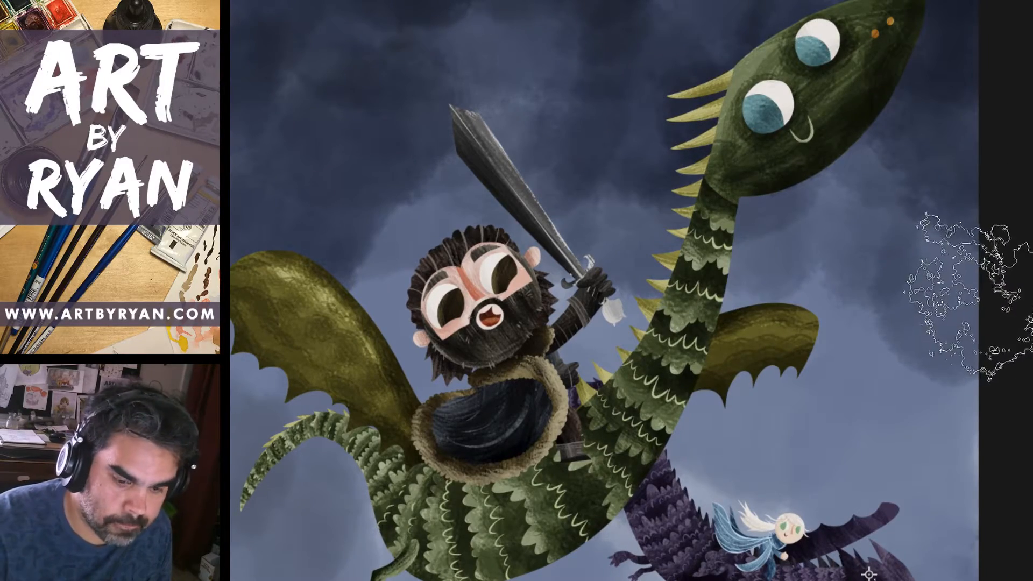
Paint pale, textured clouds beside the green dragon's far wing and above the purple dragon.
left_click_drag(869, 356, 880, 296)
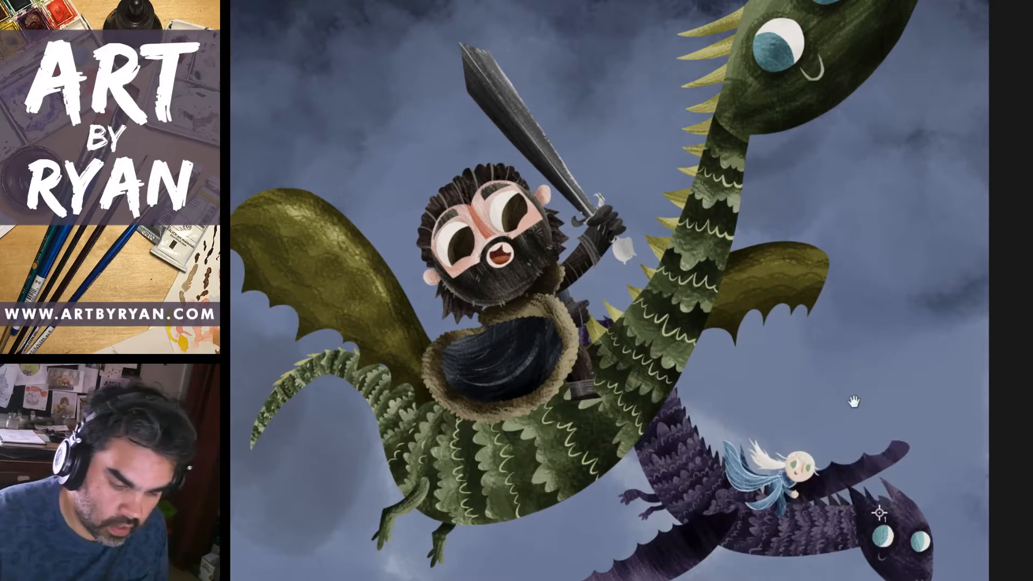
left_click_drag(848, 411, 905, 326)
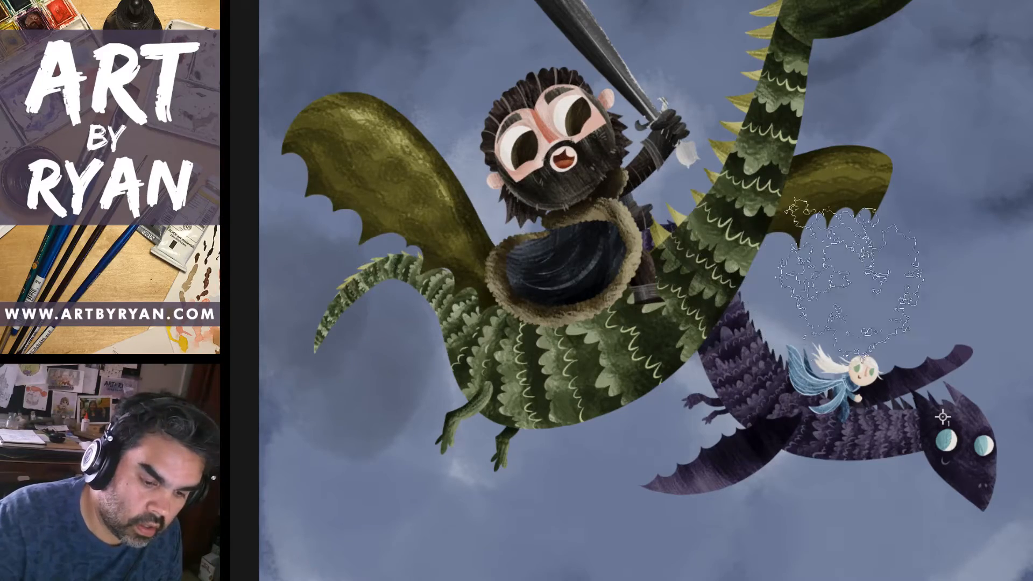
mouse_move(972, 224)
left_mouse_down()
mouse_move(1027, 191)
mouse_move(892, 231)
mouse_move(995, 138)
mouse_move(805, 169)
left_mouse_up()
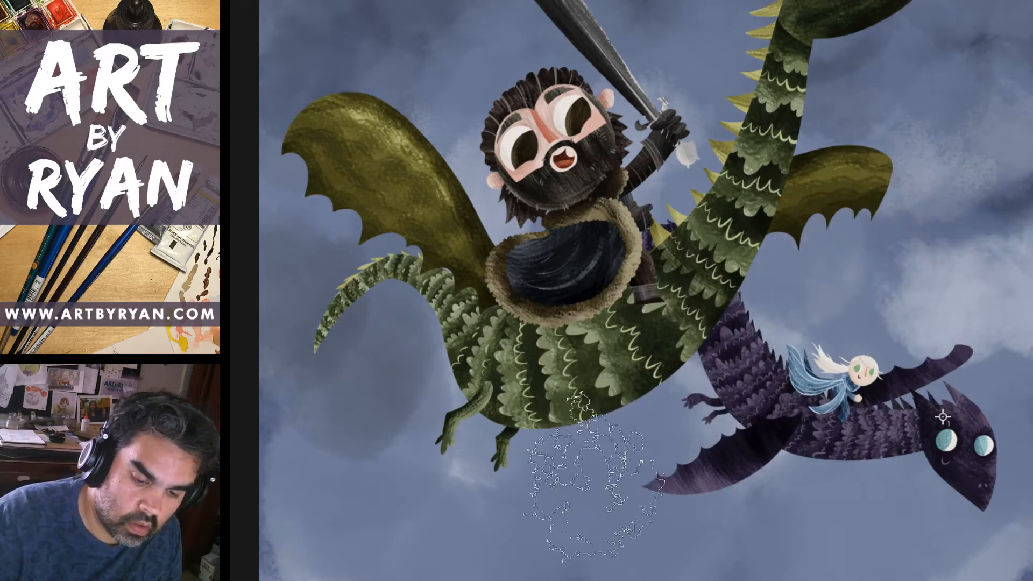
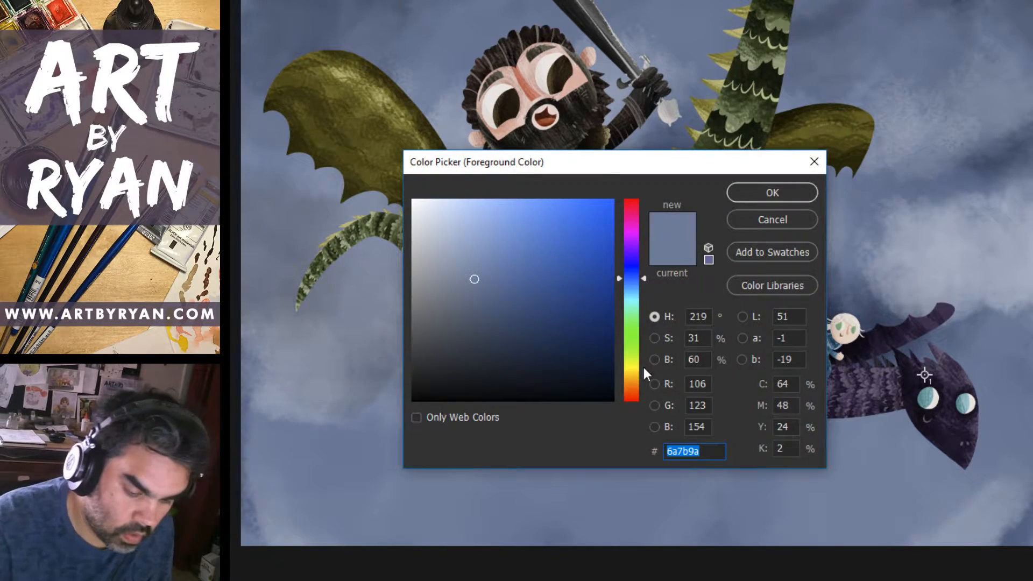
Set the brush colour to orange-red #d45443 and sketch a rising diagonal guide line across the lower part of the canvas.
left_click(631, 390)
left_click(629, 396)
left_click(554, 230)
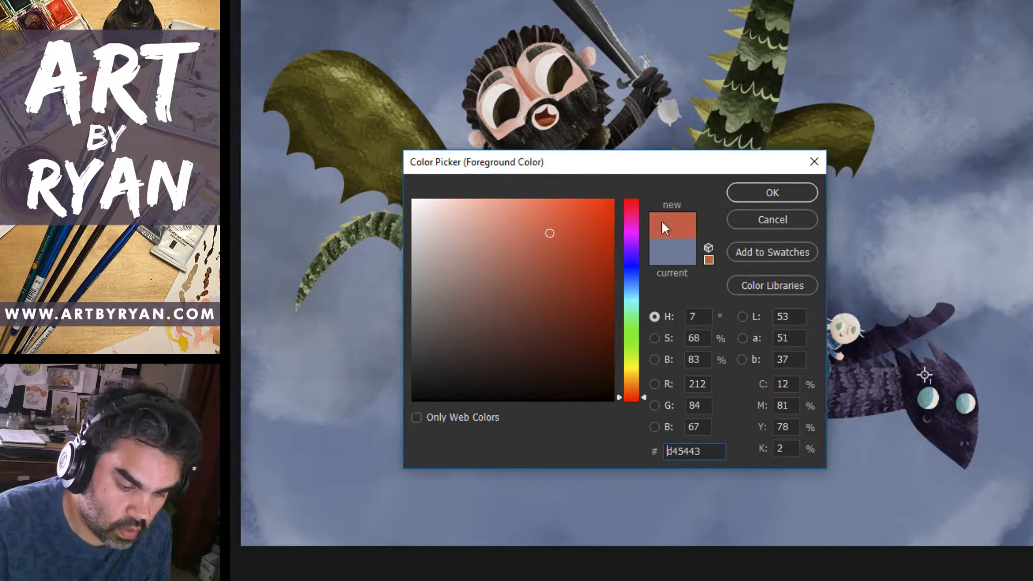
left_click(767, 202)
key("ctrl+d")
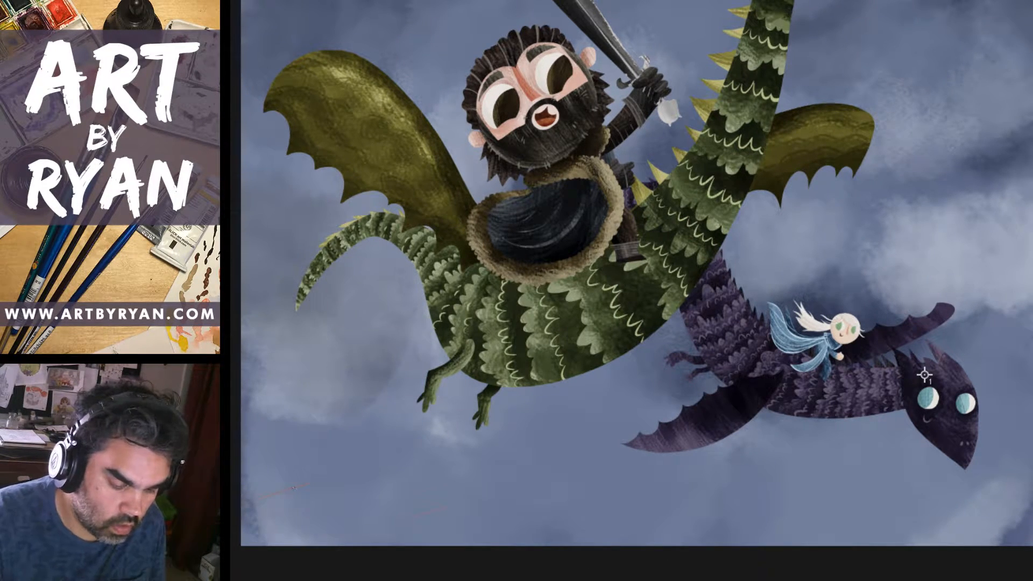
left_click_drag(320, 498, 600, 417)
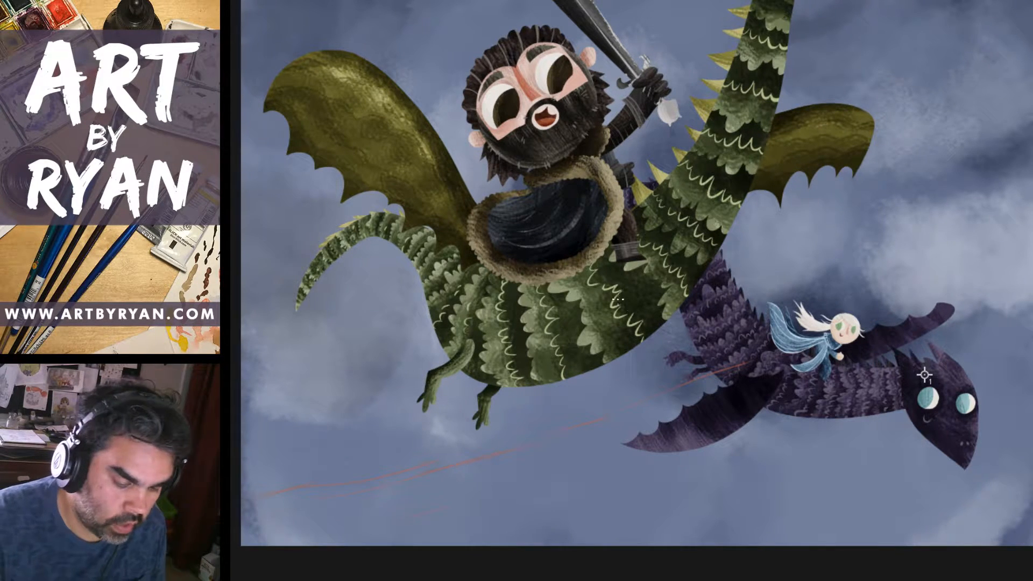
left_click_drag(908, 302, 949, 289)
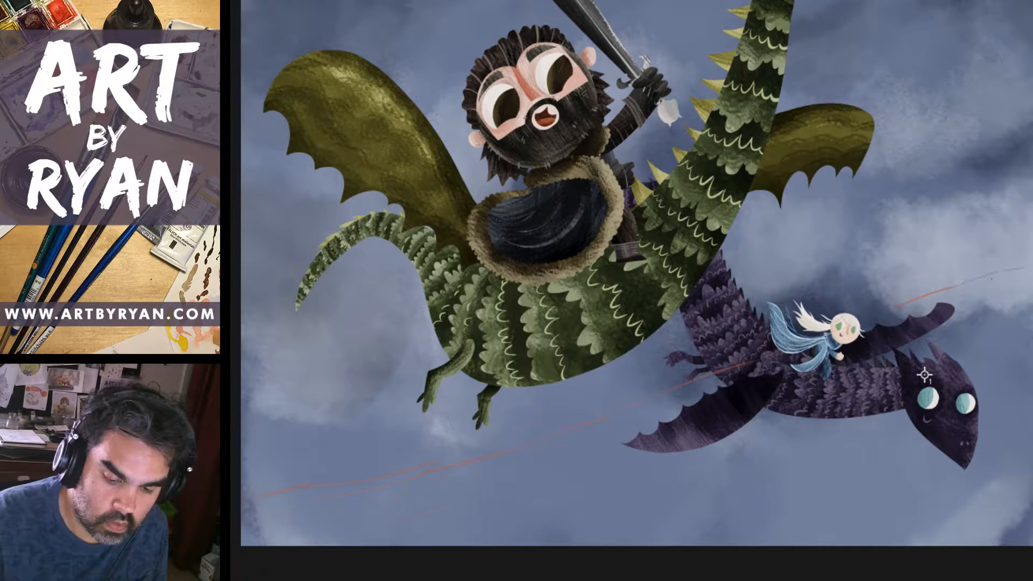
left_click_drag(334, 503, 1031, 265)
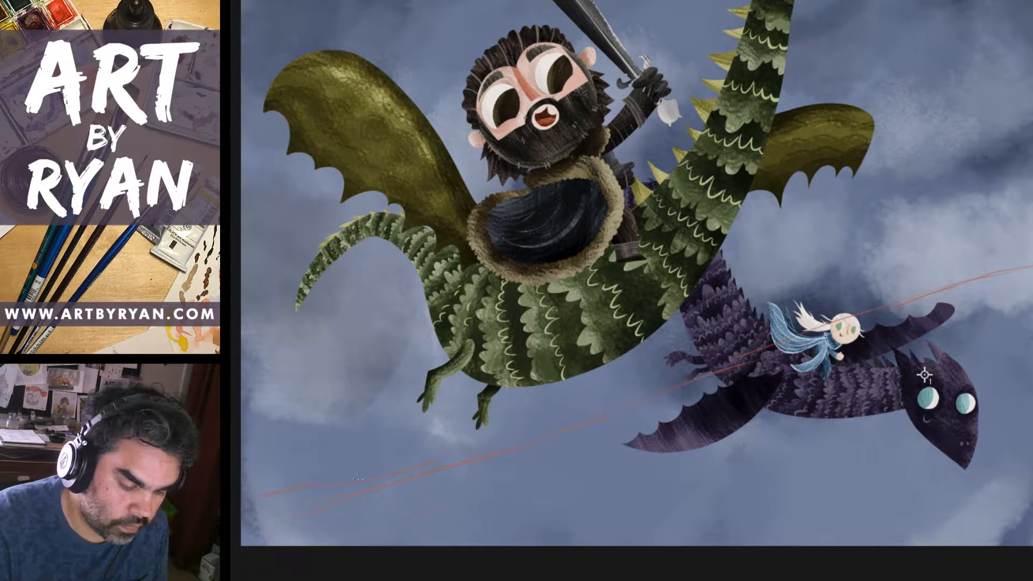
Sketch evenly spaced vertical orange-red lines from the sloping guide line down to the canvas's lower edge.
left_click_drag(732, 371, 731, 542)
left_click_drag(785, 371, 786, 542)
left_click_drag(837, 352, 837, 543)
left_click_drag(885, 323, 886, 542)
left_click_drag(942, 309, 942, 542)
left_click_drag(954, 309, 956, 532)
left_click_drag(1022, 269, 1022, 532)
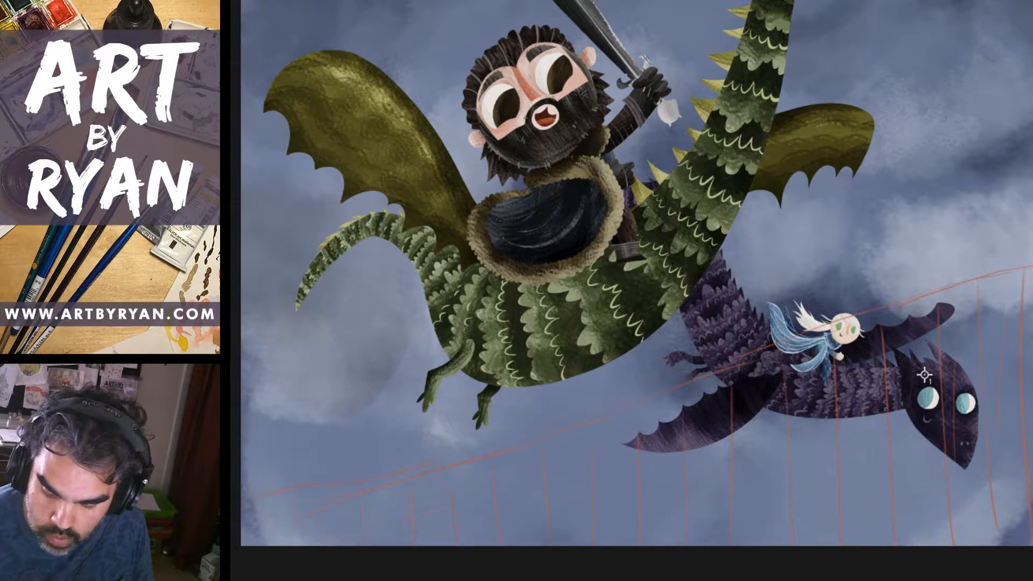
key("Delete")
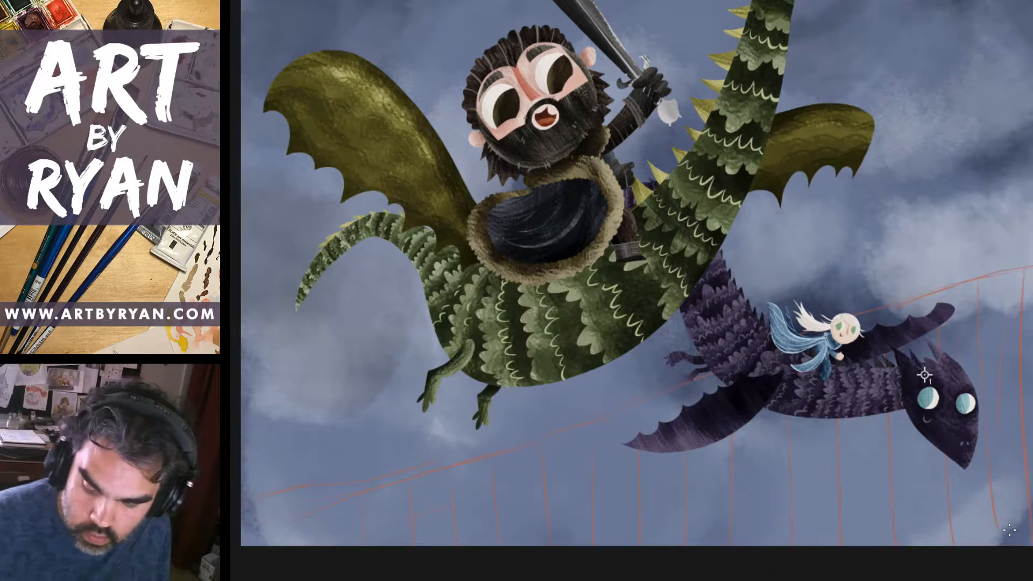
Extend the canvas downward to a height of 5000 pixels, anchoring the artwork at the top centre.
left_click_drag(821, 352, 781, 306)
left_click_drag(805, 382, 807, 404)
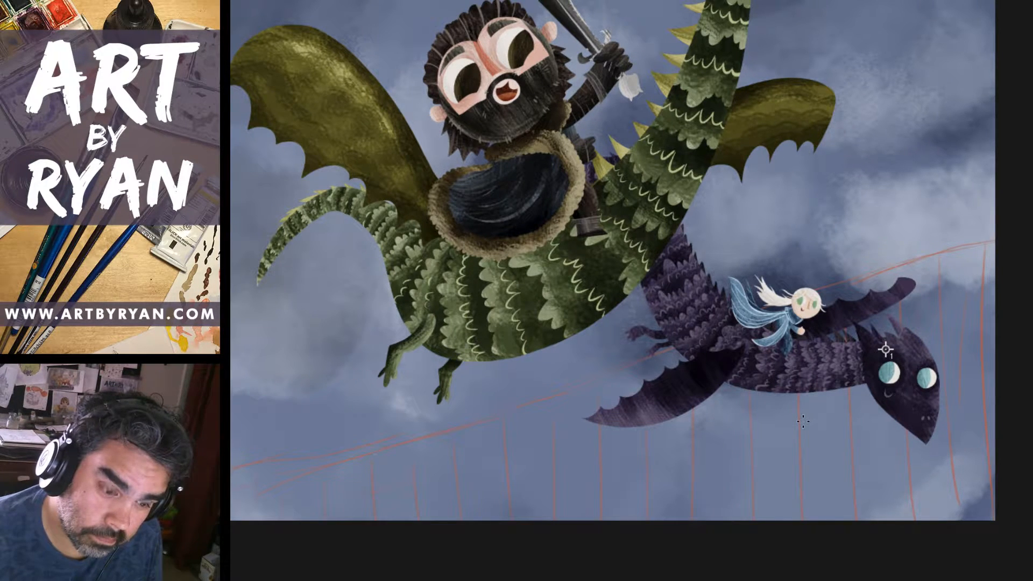
left_click_drag(801, 393, 793, 381)
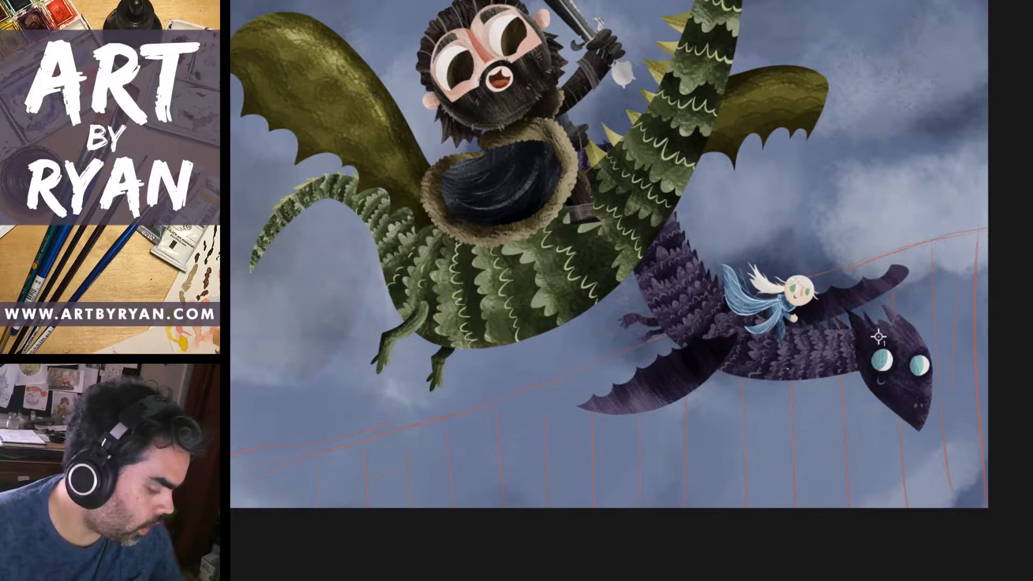
key("ctrl+minus")
key("ctrl+minus")
mouse_move(737, 319)
left_mouse_down()
mouse_move(759, 268)
mouse_move(756, 239)
left_mouse_up()
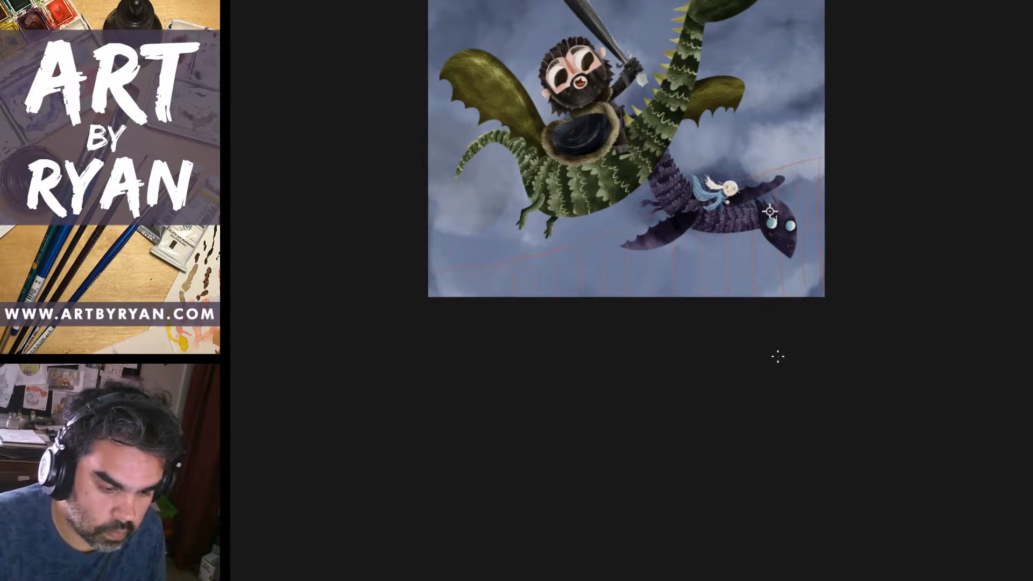
left_click(226, 0)
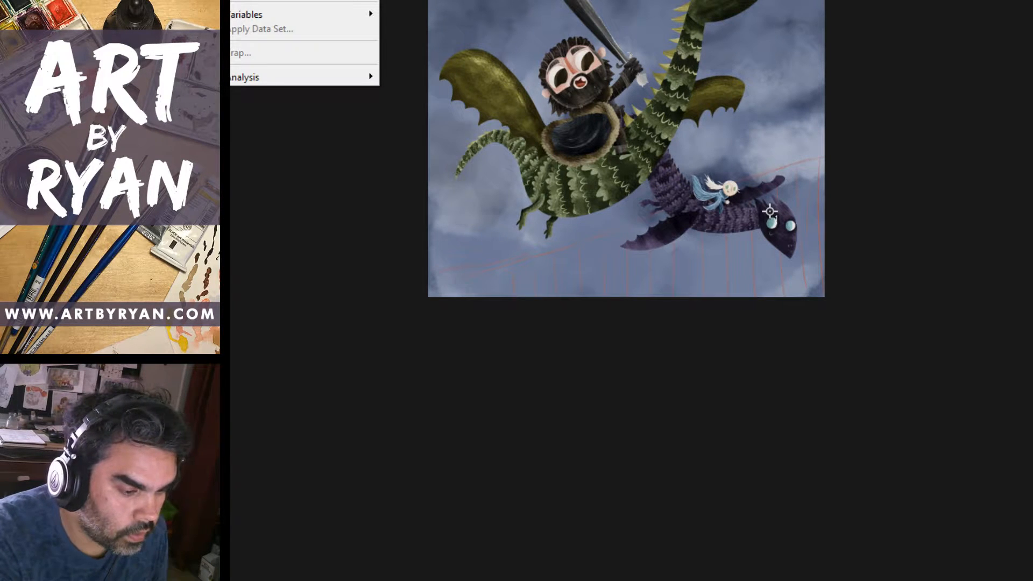
left_click(269, 0)
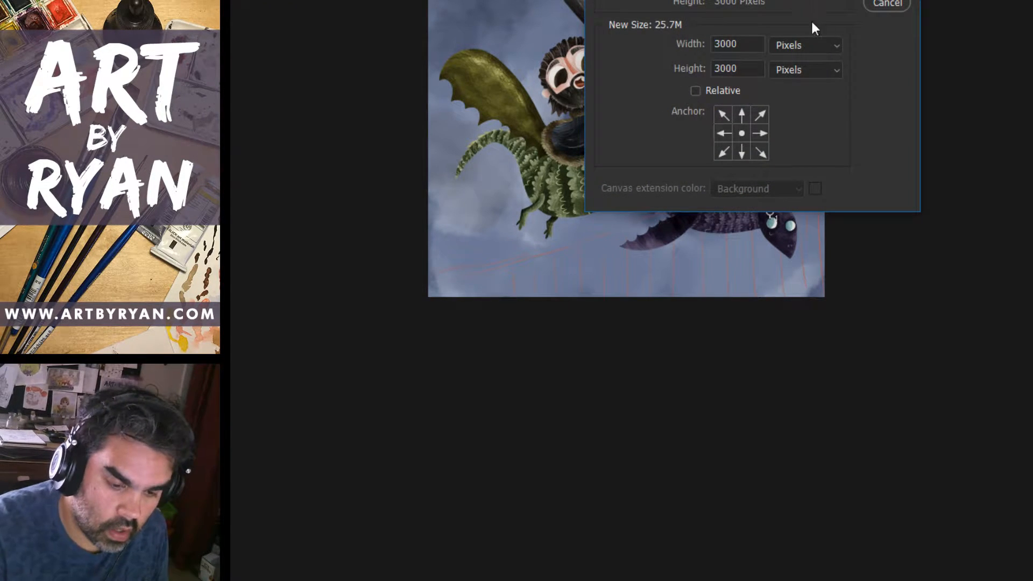
double_click(754, 71)
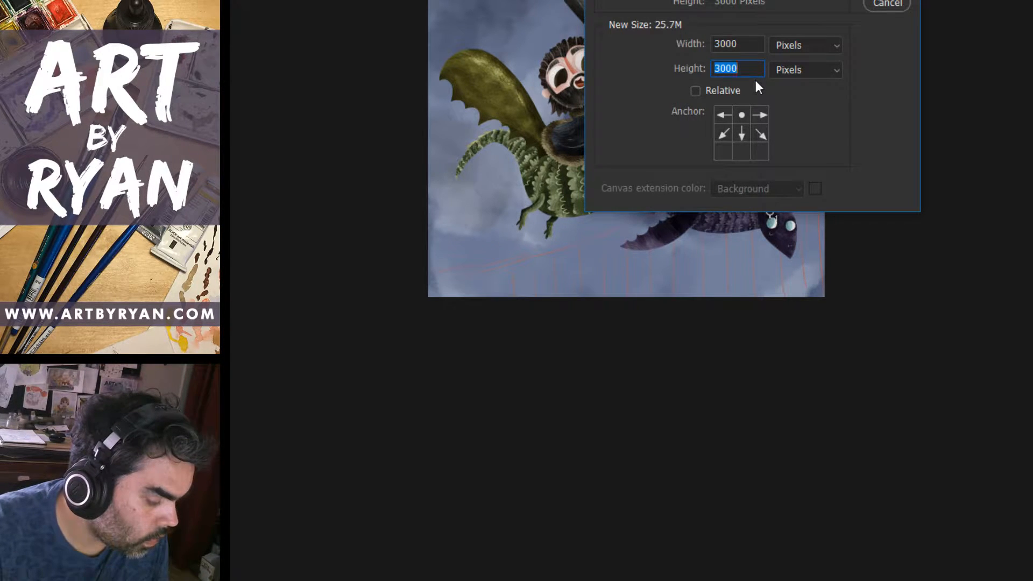
type("5000")
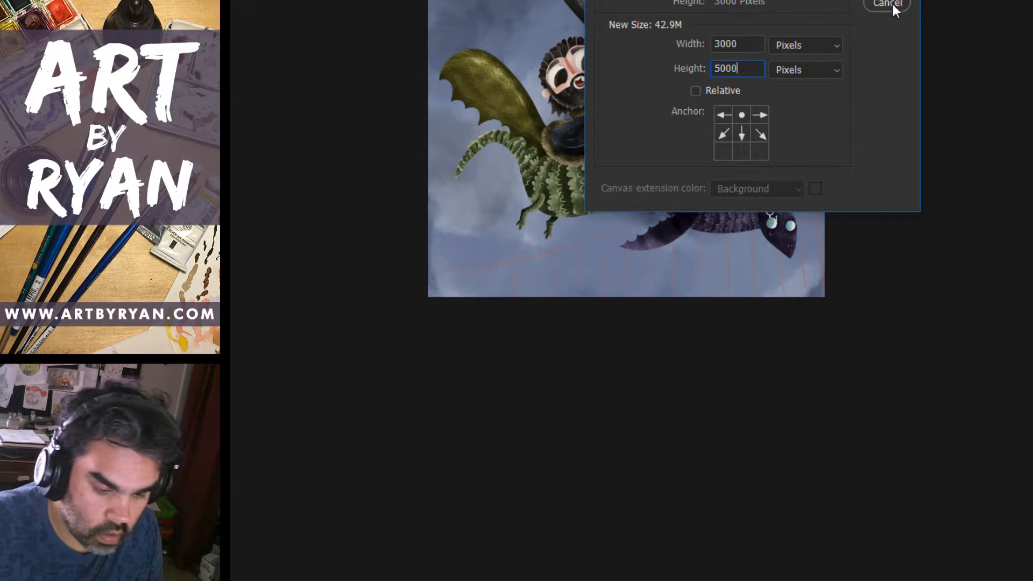
key("Return")
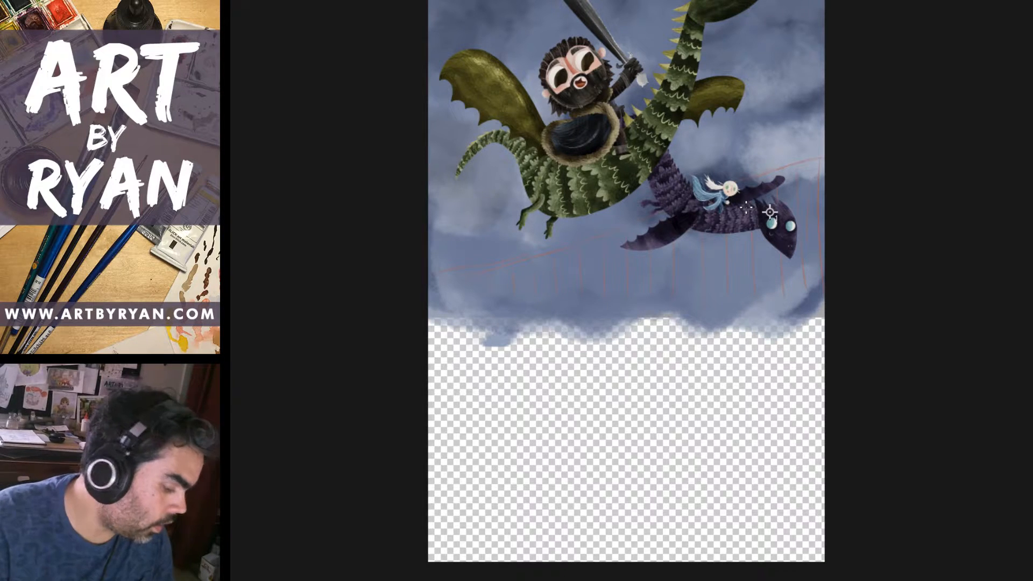
Enlarge the purple dragon with its rider slightly and shift them down and to the left beneath the green dragon.
key("ctrl+minus")
mouse_move(711, 179)
left_mouse_down()
mouse_move(682, 223)
mouse_move(683, 213)
left_mouse_up()
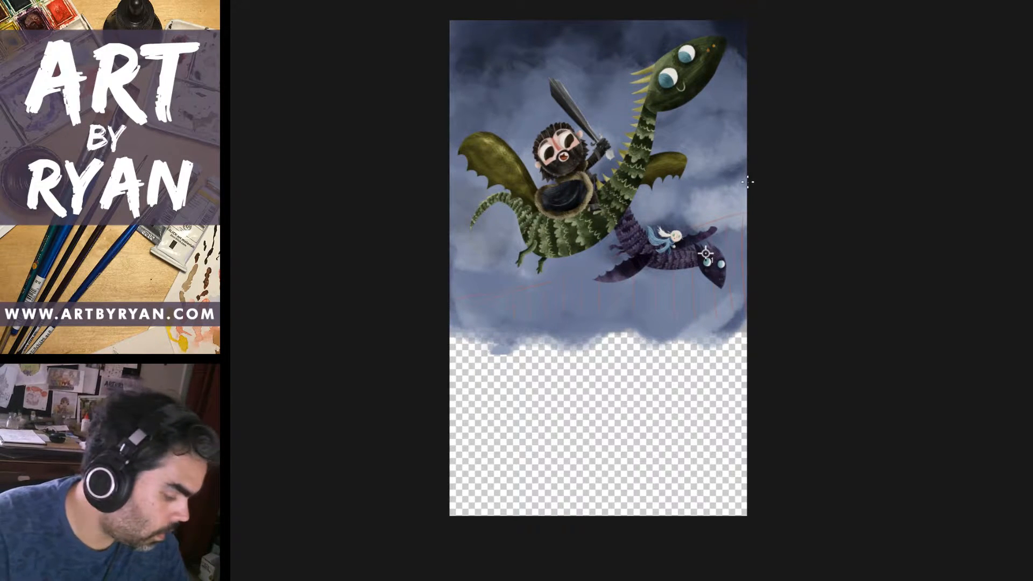
key("ctrl+plus")
key("ctrl+plus")
key("ctrl+minus")
left_click_drag(745, 183, 742, 203)
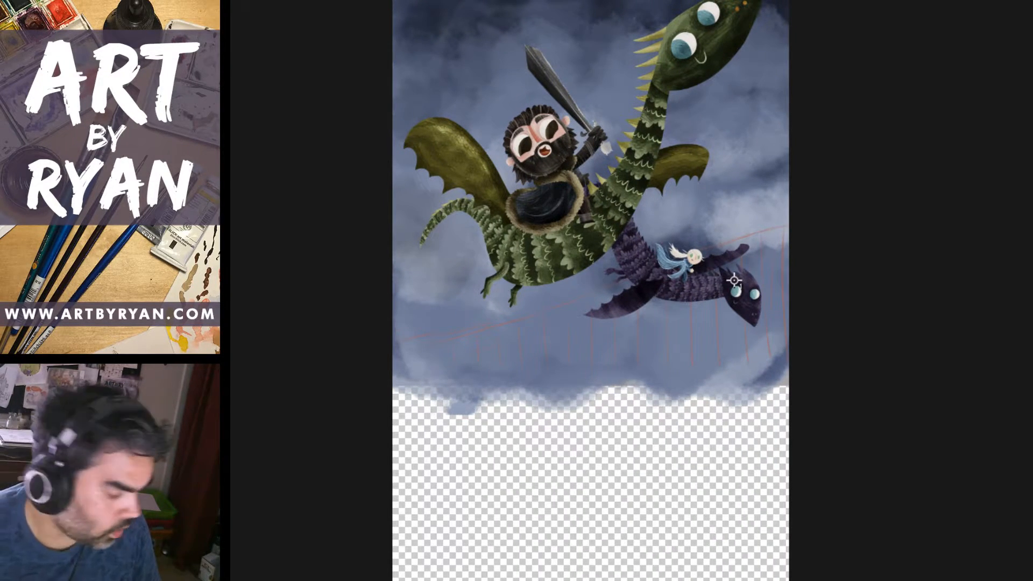
key("ctrl+t")
left_click_drag(738, 293, 721, 321)
left_click_drag(769, 389, 805, 427)
left_click_drag(767, 361, 741, 331)
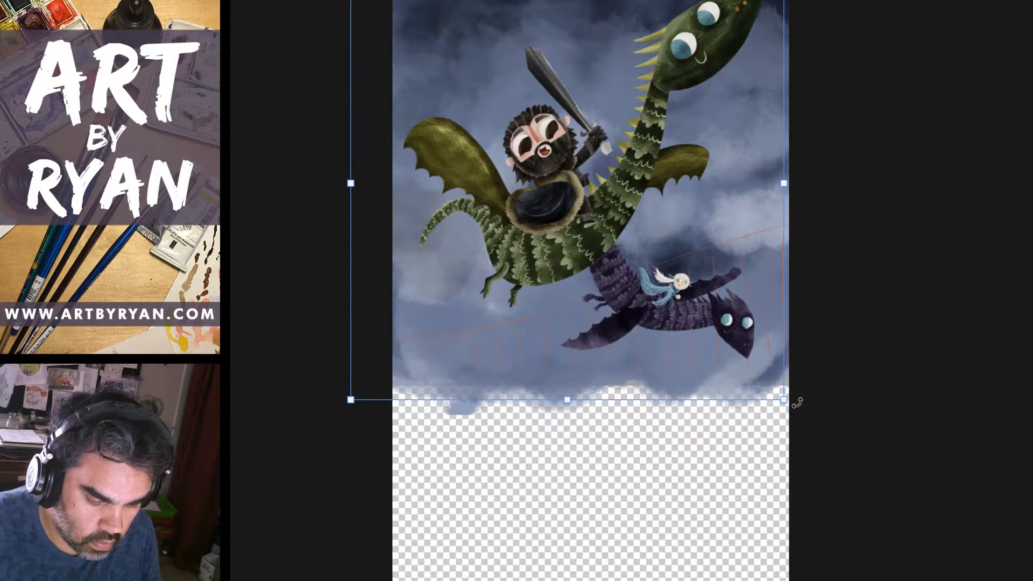
left_click_drag(783, 399, 791, 405)
left_click_drag(747, 341, 739, 344)
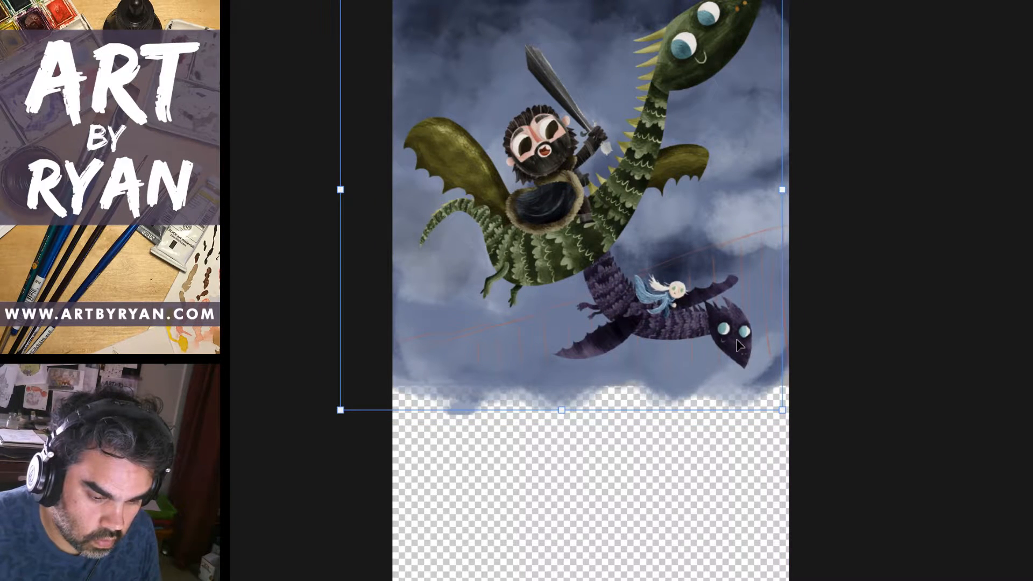
key("Return")
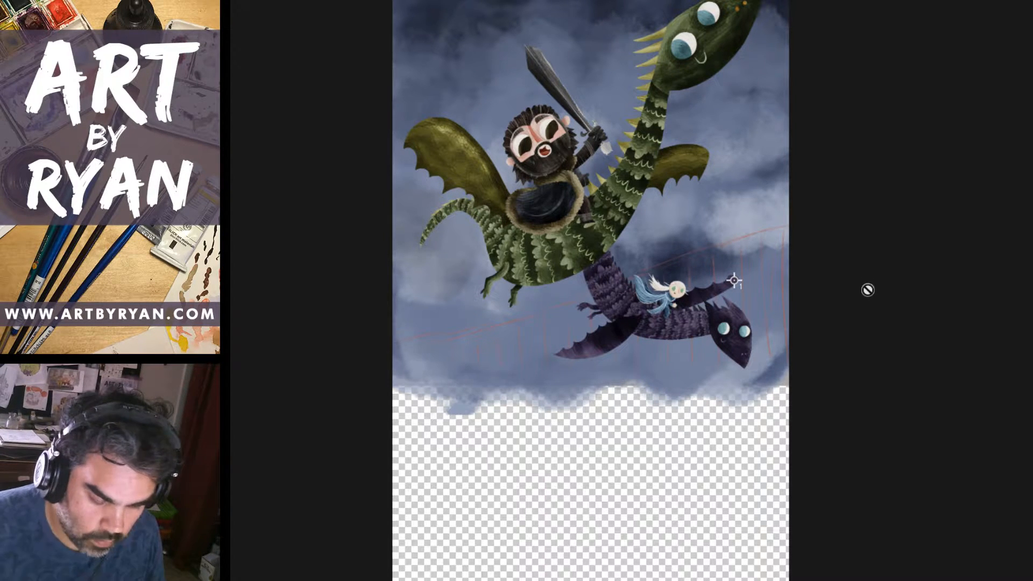
Try to stretch the painted sky downward over the empty extended canvas, and undo the stretch.
left_click(916, 579)
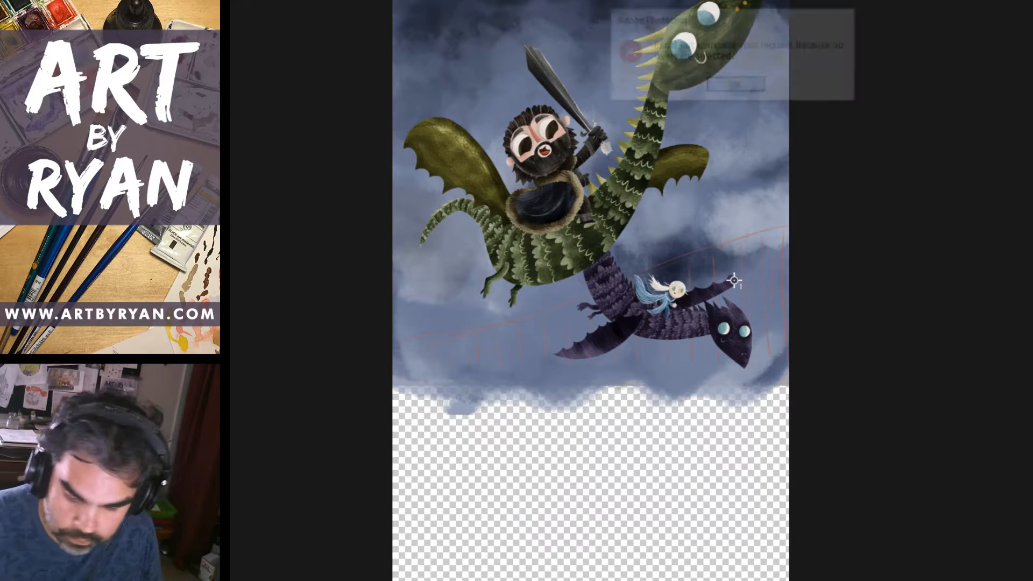
left_click(752, 90)
left_click_drag(711, 495, 744, 462)
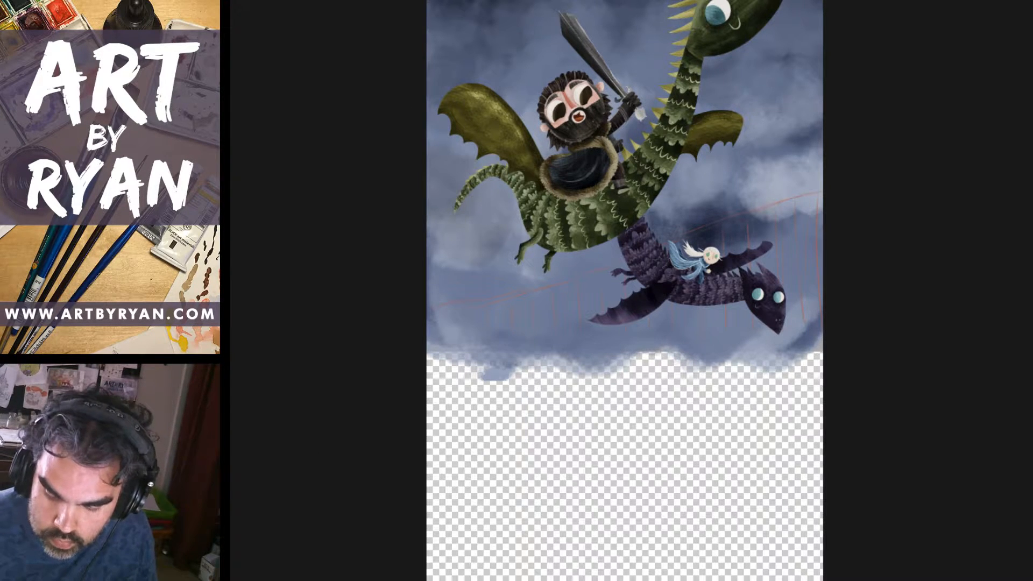
key("ctrl+t")
left_click_drag(567, 377, 568, 580)
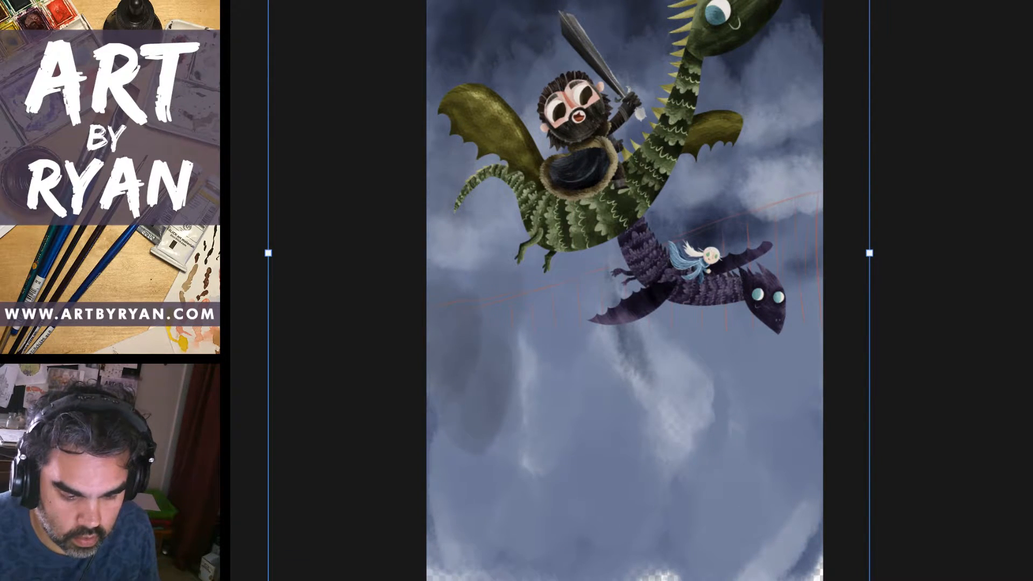
key("ctrl+z")
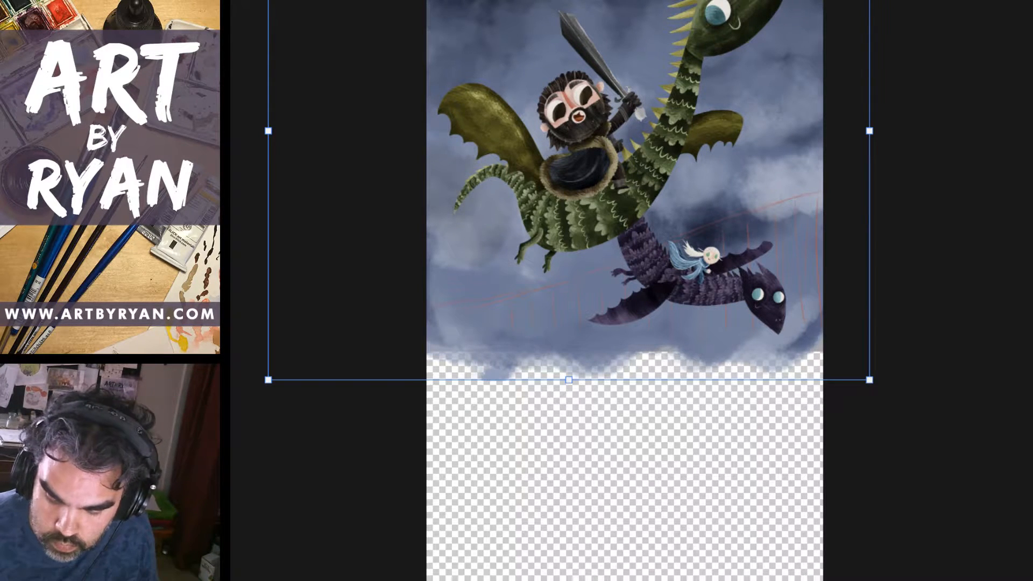
Fill the canvas from just below the green dragon down to the lower edge with a slate blue sampled from the sky.
key("Escape")
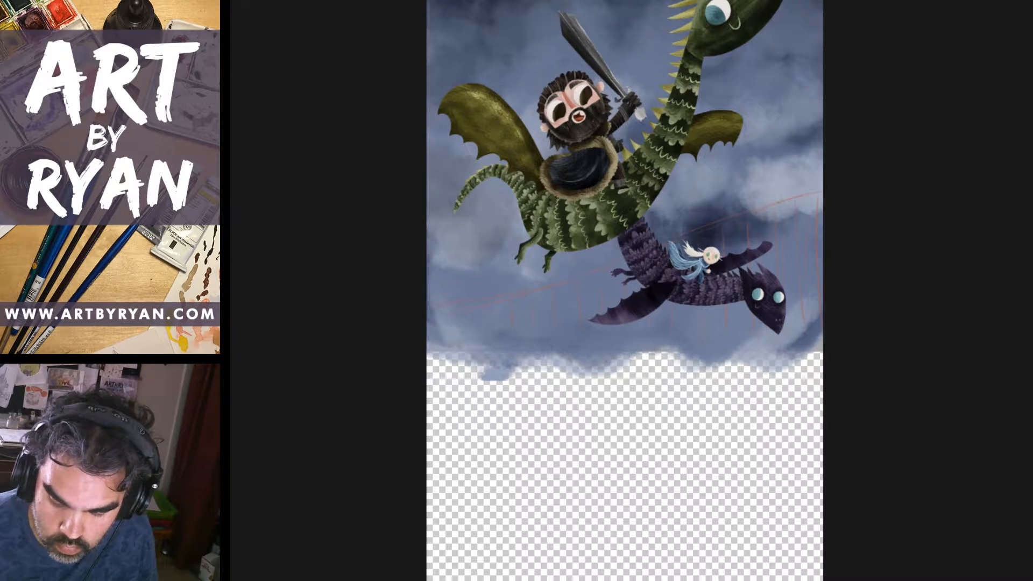
left_click(768, 246)
key("m")
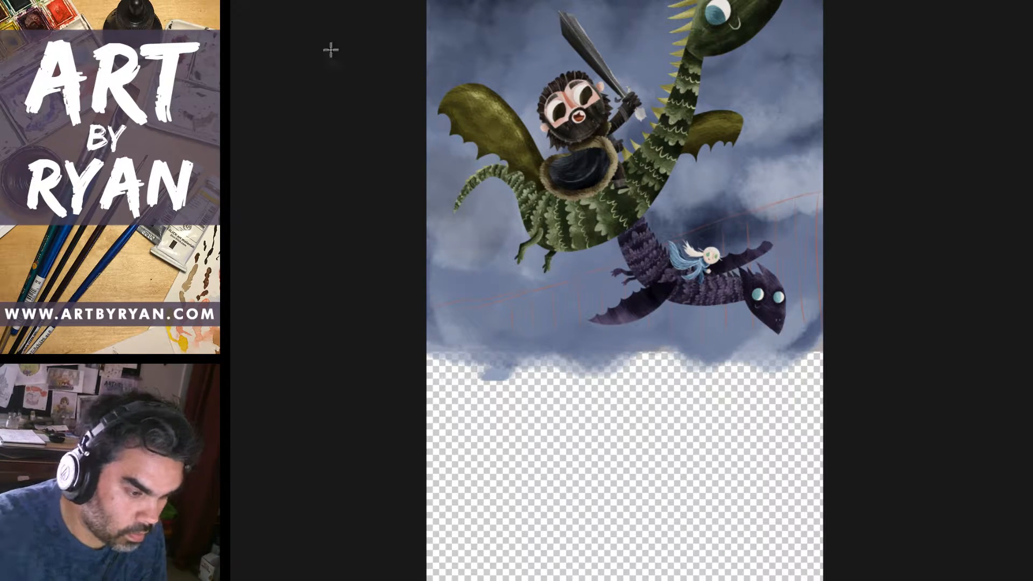
left_click_drag(405, 295, 884, 557)
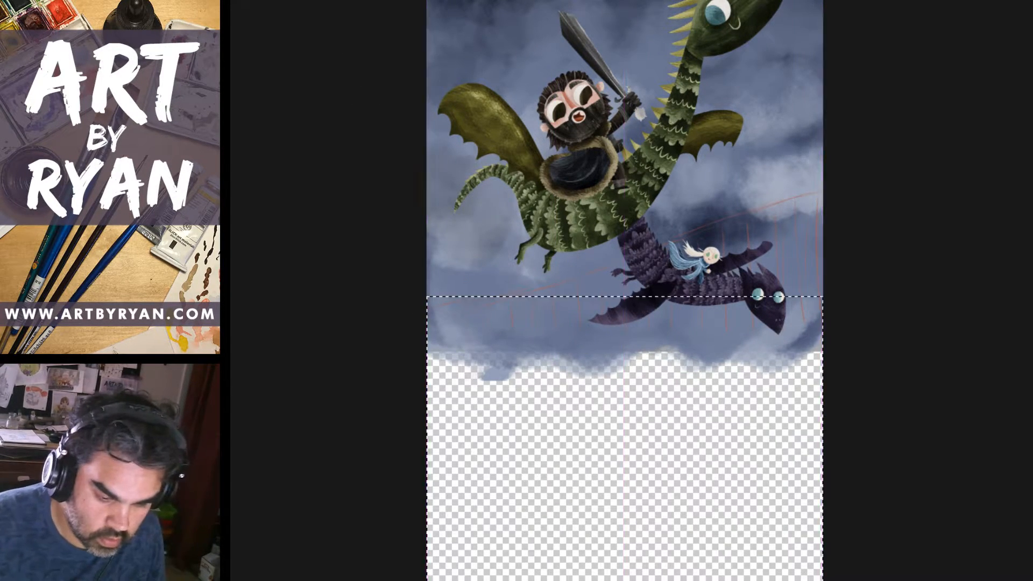
key("i")
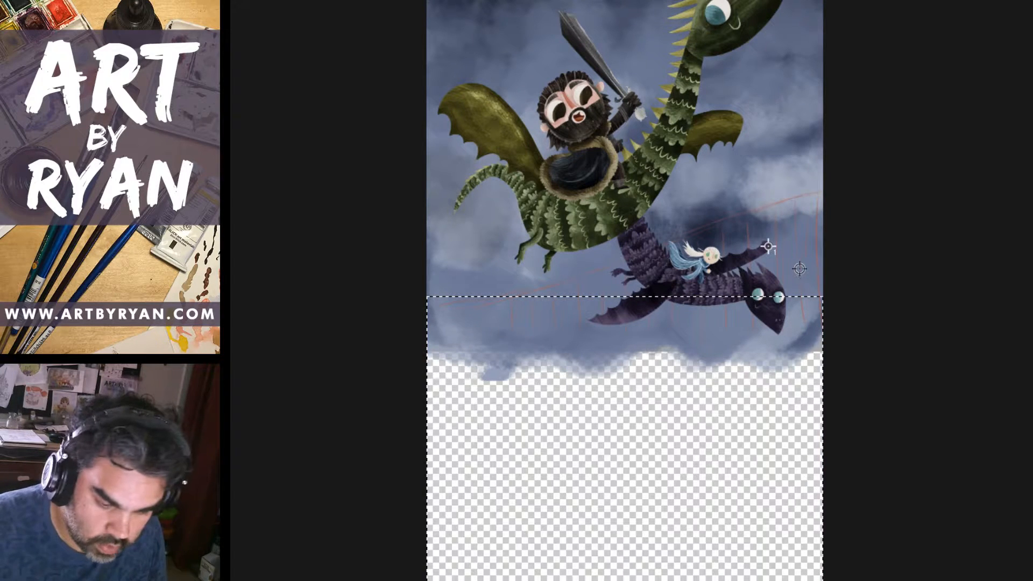
left_click(791, 295)
key("alt+BackSpace")
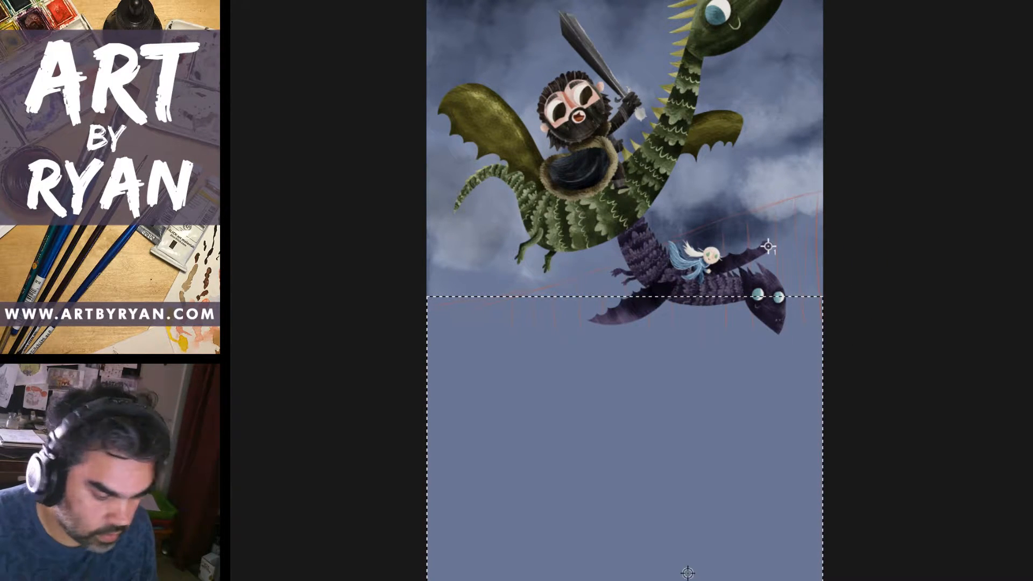
key("ctrl+d")
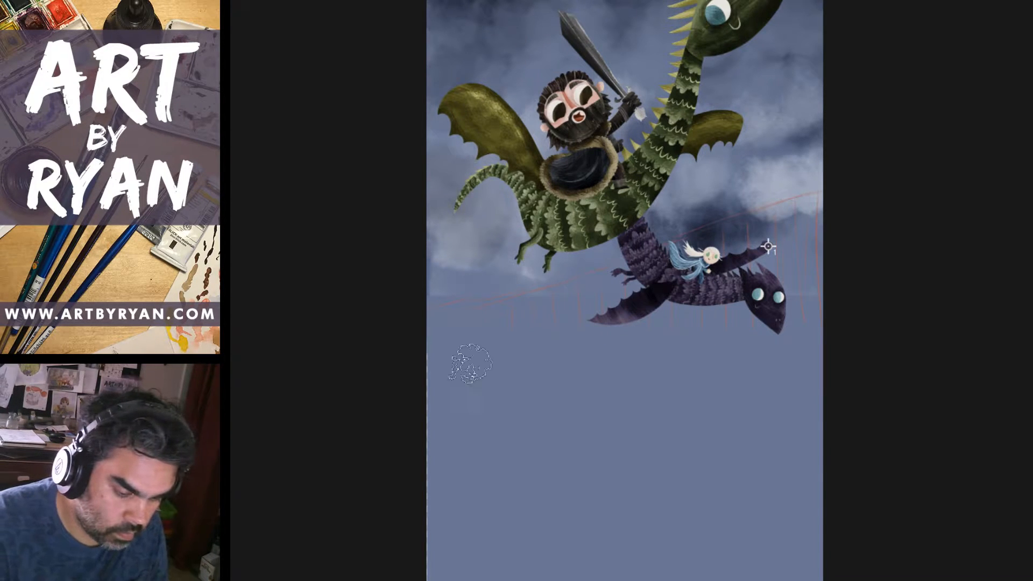
Paint a bank of dark blue-grey storm clouds across the sky behind and beneath the purple dragon, covering the flat fill's hard edge.
left_click_drag(466, 307, 473, 309)
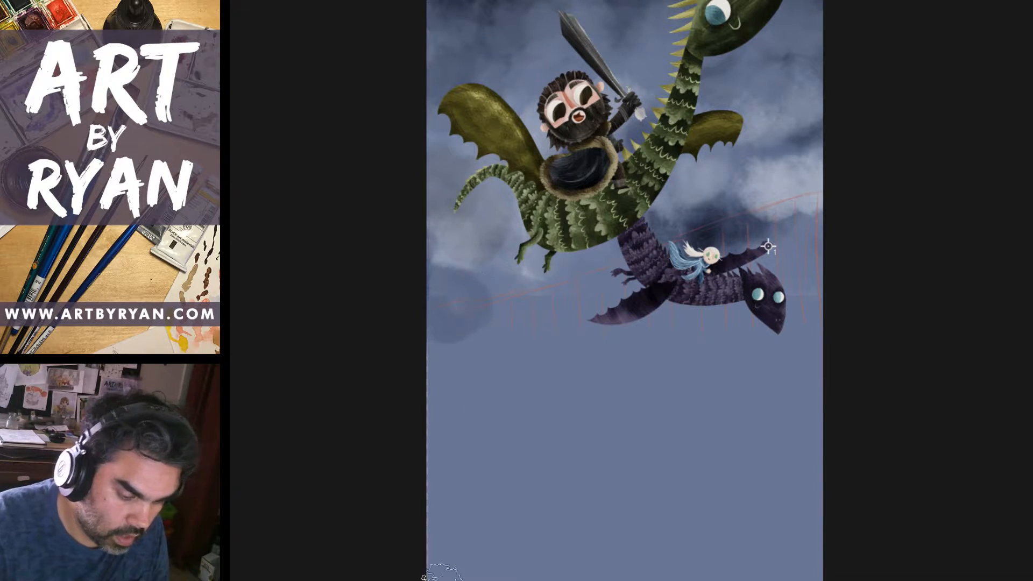
key("ctrl+z")
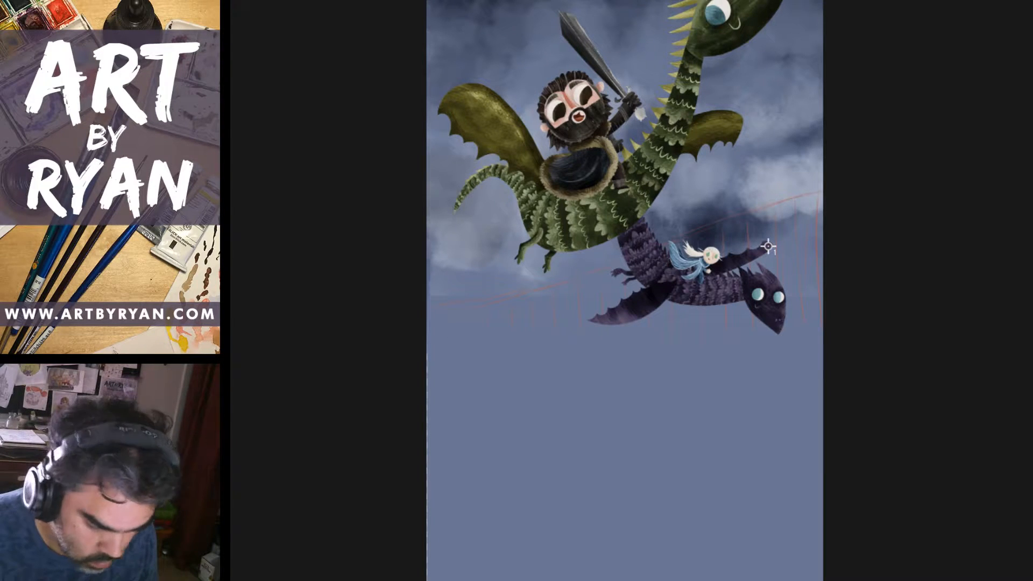
scroll(768, 246, "up", 5)
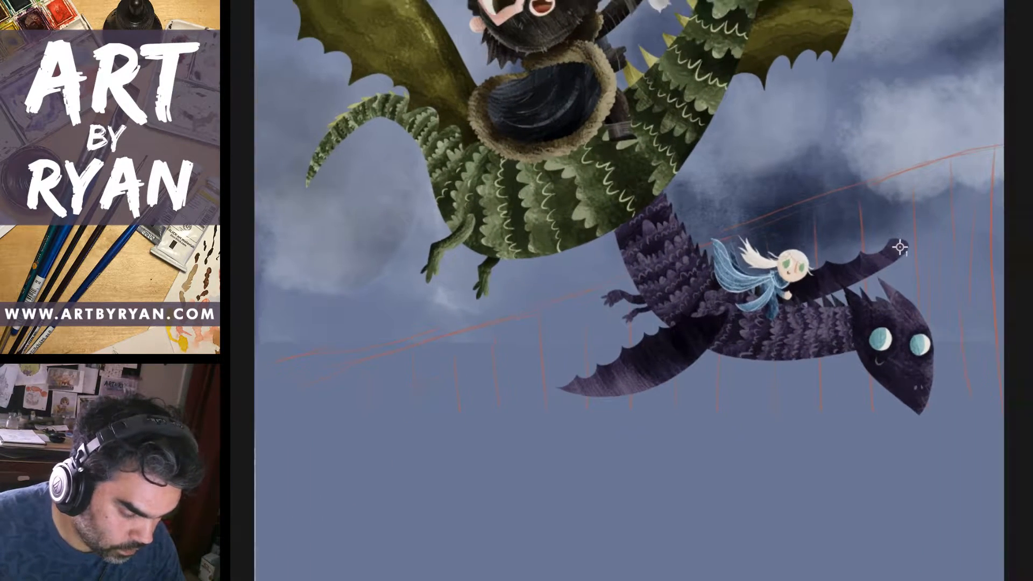
scroll(624, 255, "down", 2)
left_click_drag(657, 440, 666, 436)
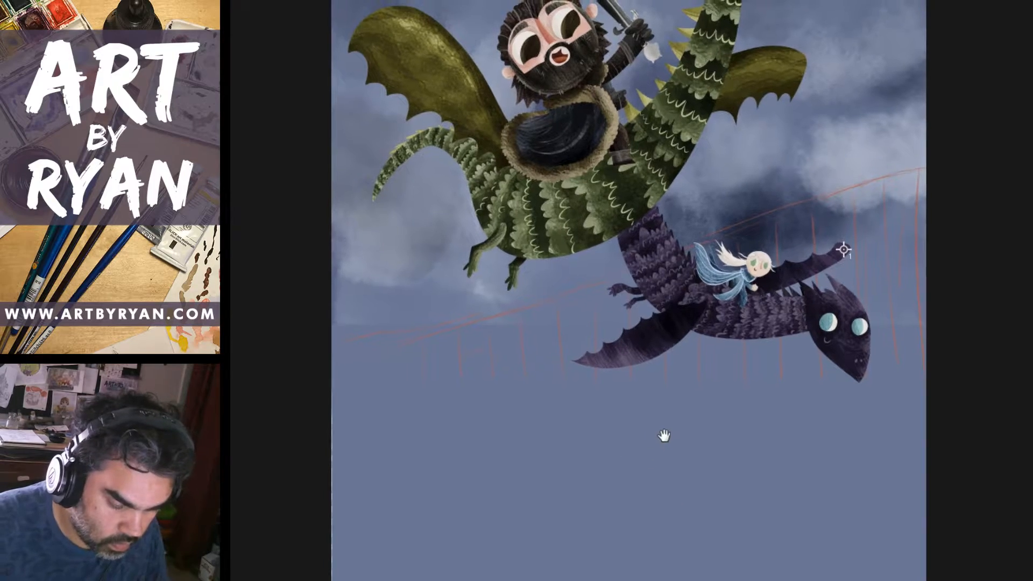
mouse_move(334, 350)
left_mouse_down()
mouse_move(332, 382)
mouse_move(343, 369)
mouse_move(353, 450)
mouse_move(314, 461)
left_mouse_up()
left_click_drag(526, 352, 547, 357)
key("ctrl+plus")
key("ctrl+plus")
left_click_drag(463, 502, 419, 244)
mouse_move(583, 335)
left_mouse_down()
mouse_move(703, 401)
mouse_move(716, 422)
left_mouse_up()
mouse_move(408, 297)
left_mouse_down()
mouse_move(385, 293)
mouse_move(583, 301)
left_mouse_up()
left_click_drag(691, 250, 801, 325)
left_click_drag(576, 304, 774, 344)
left_click_drag(846, 311, 855, 323)
left_click_drag(962, 221, 957, 299)
left_click_drag(883, 366, 781, 367)
mouse_move(721, 269)
left_mouse_down()
mouse_move(706, 328)
mouse_move(753, 323)
mouse_move(806, 340)
mouse_move(836, 293)
mouse_move(922, 282)
mouse_move(915, 362)
mouse_move(767, 380)
mouse_move(635, 308)
mouse_move(515, 282)
mouse_move(377, 290)
mouse_move(491, 362)
left_mouse_up()
left_click_drag(490, 234, 531, 323)
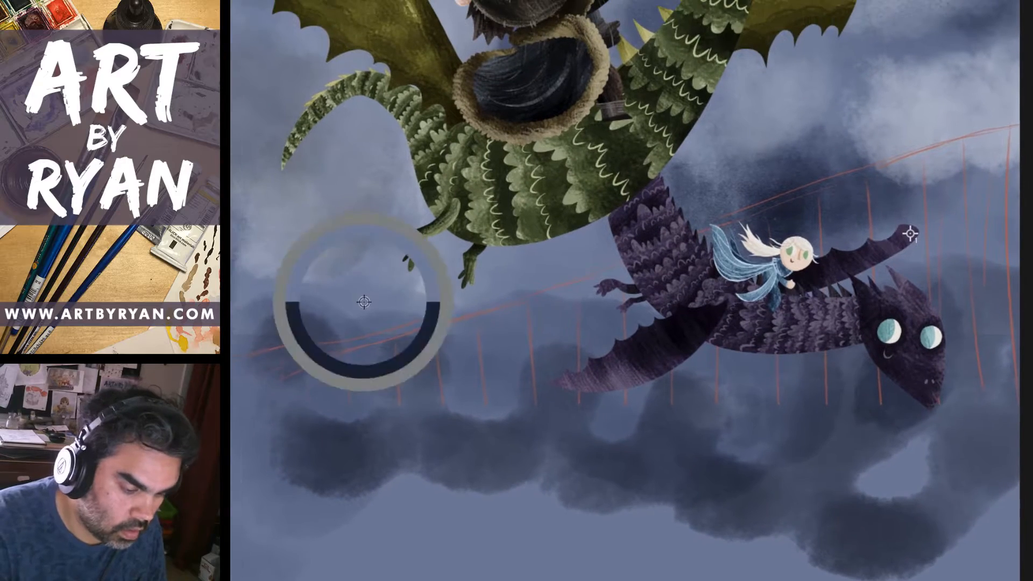
Rework the cloud bank beneath the purple dragon into softer, rounded dark puffs with lighter gaps between them.
mouse_move(299, 404)
left_mouse_down()
mouse_move(289, 381)
mouse_move(357, 426)
mouse_move(400, 325)
mouse_move(474, 271)
mouse_move(653, 350)
mouse_move(687, 438)
mouse_move(748, 393)
mouse_move(901, 390)
mouse_move(991, 288)
mouse_move(812, 485)
mouse_move(538, 462)
mouse_move(461, 445)
mouse_move(334, 472)
mouse_move(263, 554)
mouse_move(647, 522)
mouse_move(957, 516)
mouse_move(968, 473)
mouse_move(887, 461)
mouse_move(484, 473)
mouse_move(369, 461)
mouse_move(256, 417)
mouse_move(293, 357)
mouse_move(265, 323)
mouse_move(326, 429)
mouse_move(403, 380)
mouse_move(484, 473)
mouse_move(587, 410)
mouse_move(678, 394)
mouse_move(827, 479)
left_mouse_up()
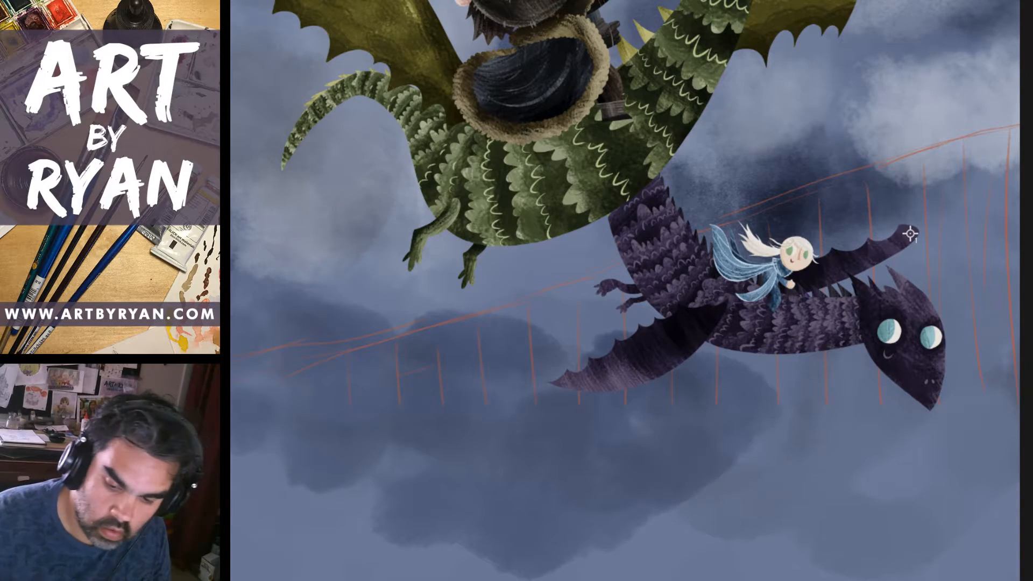
mouse_move(769, 419)
left_mouse_down()
mouse_move(788, 443)
mouse_move(761, 460)
mouse_move(800, 410)
mouse_move(941, 393)
mouse_move(968, 288)
mouse_move(885, 358)
mouse_move(922, 343)
mouse_move(799, 519)
mouse_move(544, 457)
mouse_move(327, 535)
mouse_move(301, 527)
left_mouse_up()
left_click_drag(876, 514, 818, 376)
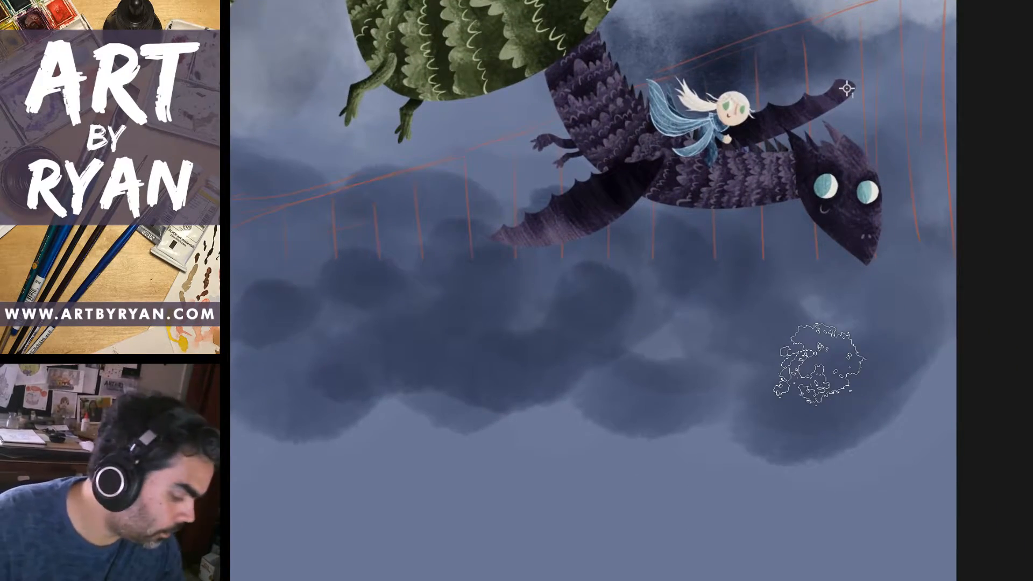
key("ctrl+minus")
left_click_drag(728, 392, 743, 374)
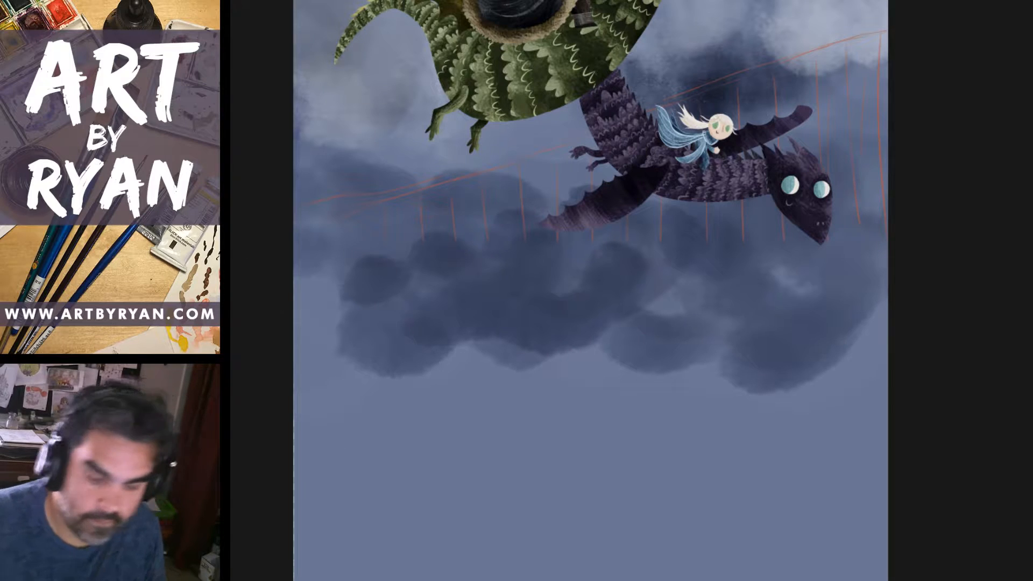
Move the orange-red guide sketch down so its sloping line runs just beneath the purple dragon's wing and head.
key("ctrl+comma")
key("ctrl+comma")
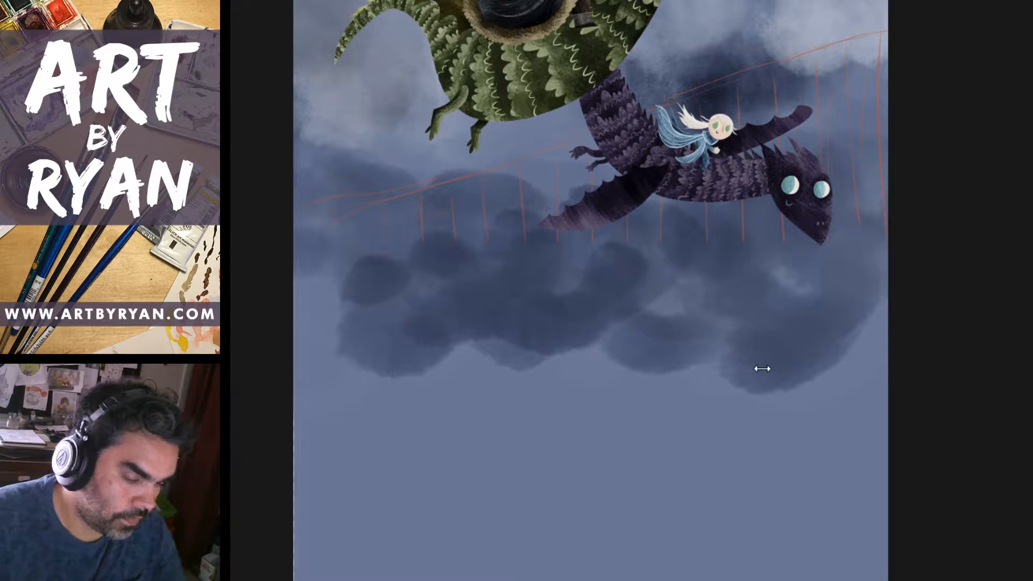
key("ctrl")
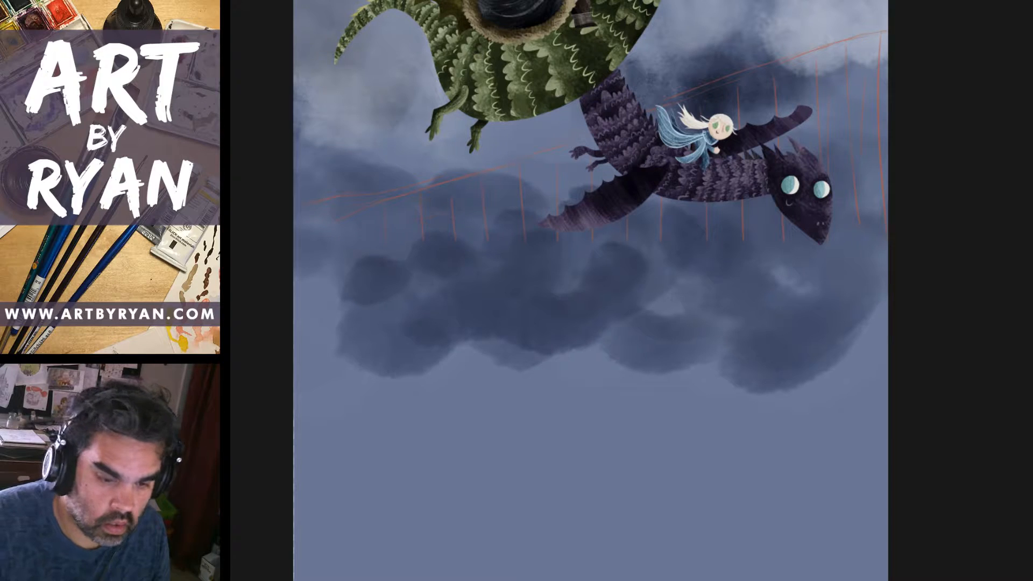
key("ctrl+minus")
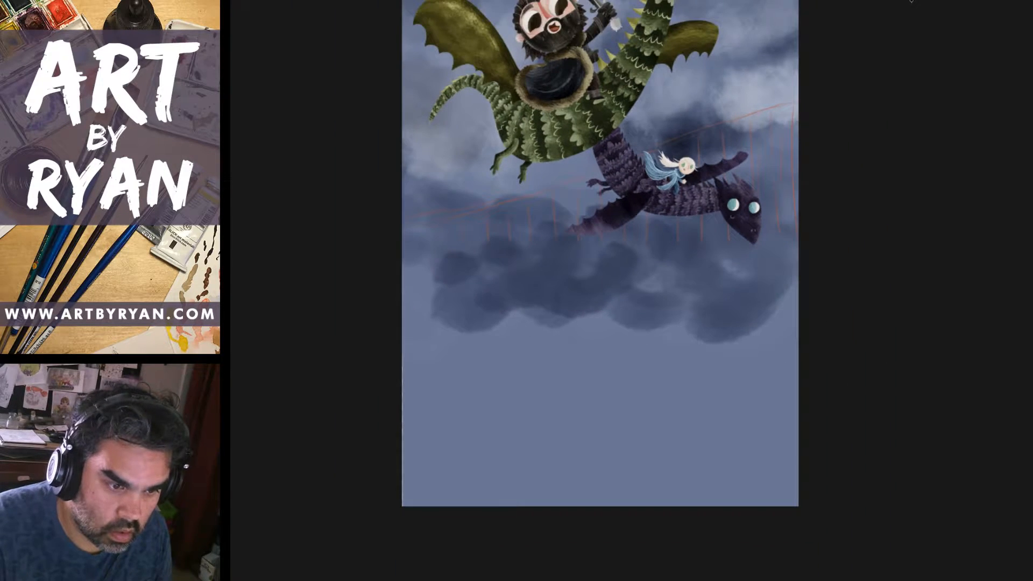
key("ctrl+plus")
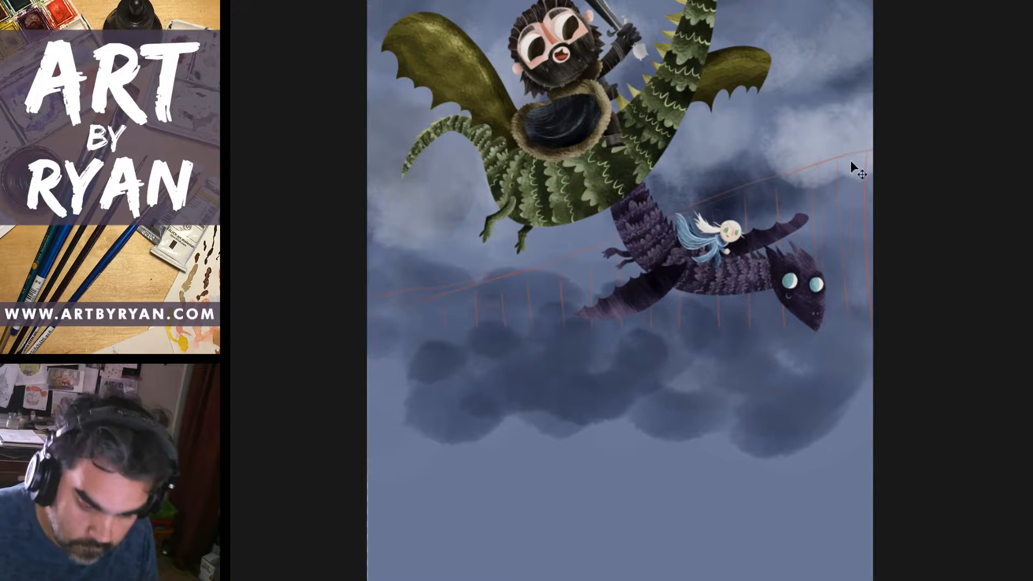
mouse_move(848, 157)
left_mouse_down()
mouse_move(850, 171)
mouse_move(812, 170)
mouse_move(800, 353)
mouse_move(802, 319)
left_mouse_up()
left_click_drag(847, 371, 837, 267)
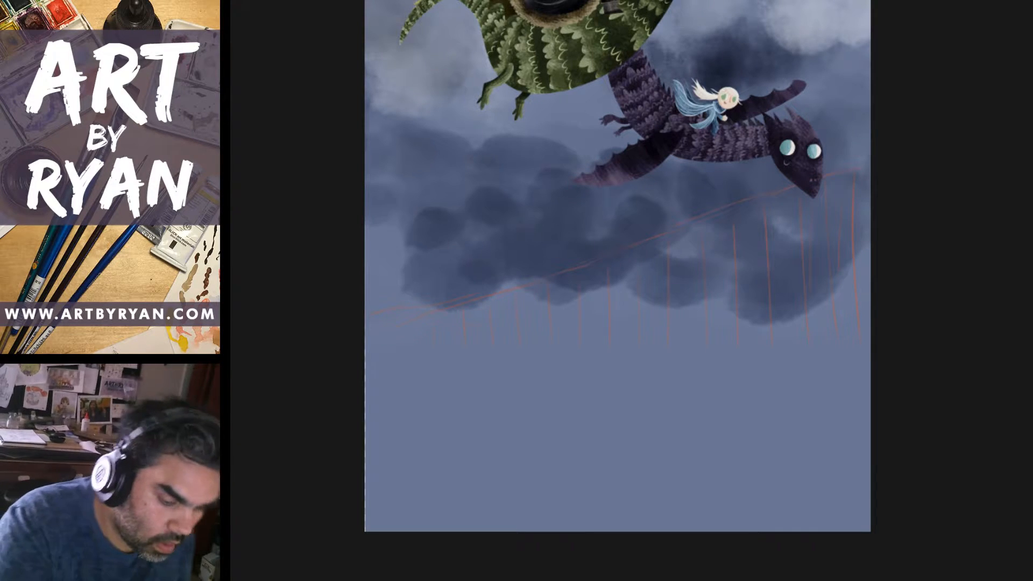
left_click_drag(365, 342, 800, 190)
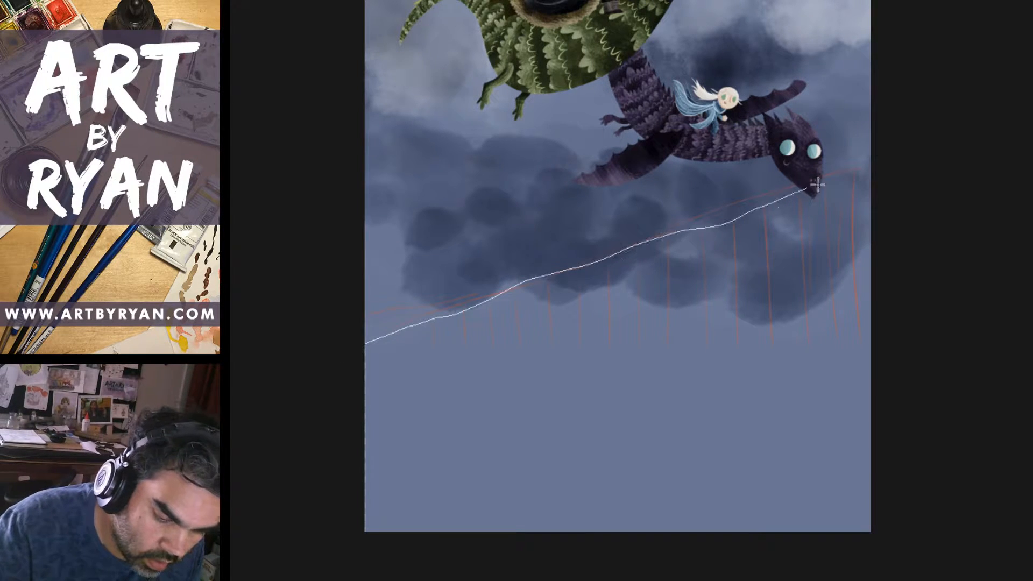
mouse_move(893, 169)
left_mouse_down()
mouse_move(882, 541)
mouse_move(357, 540)
left_mouse_up()
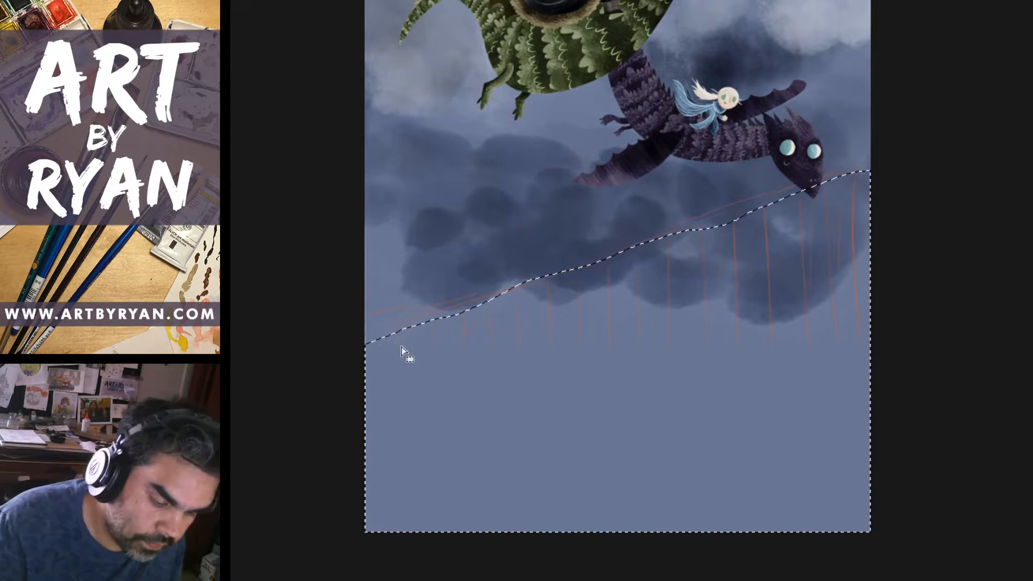
mouse_move(364, 340)
left_mouse_down()
mouse_move(859, 171)
mouse_move(882, 182)
left_mouse_up()
key("ctrl+z")
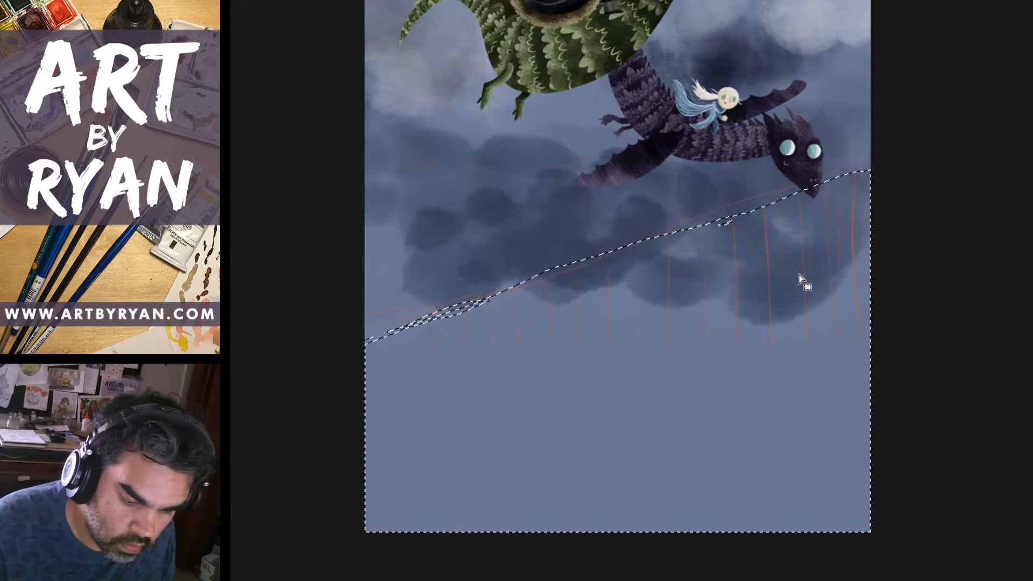
Select the whole area below the sloping guide line down to the canvas's lower edge with a freehand outline.
left_click_drag(345, 340, 381, 330)
left_click_drag(516, 278, 770, 192)
mouse_move(909, 247)
left_mouse_down()
mouse_move(806, 537)
mouse_move(796, 538)
left_mouse_up()
left_click_drag(783, 192, 592, 266)
left_click_drag(336, 376, 334, 312)
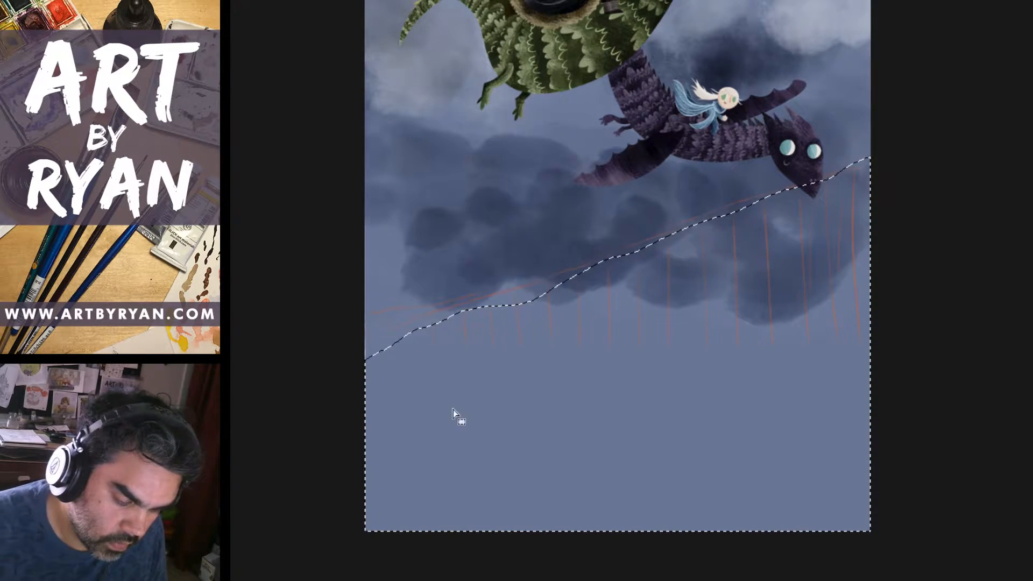
left_click_drag(598, 267, 792, 324)
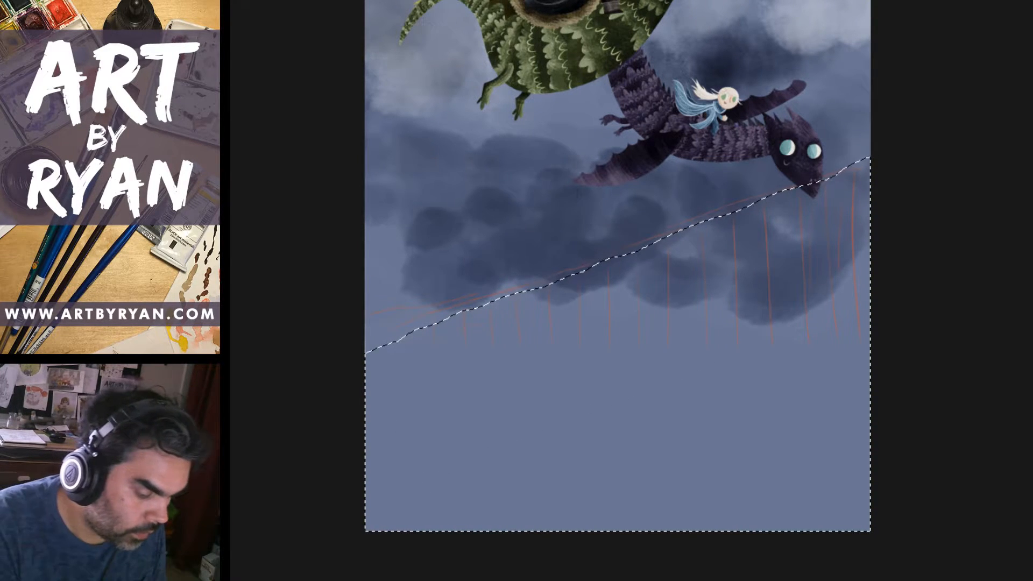
Set the foreground colour to light blue #a2b2d0 and fill the selected slope with it.
key("n")
mouse_move(476, 278)
left_mouse_down()
mouse_move(454, 302)
mouse_move(468, 255)
mouse_move(456, 251)
left_mouse_up()
left_click(455, 236)
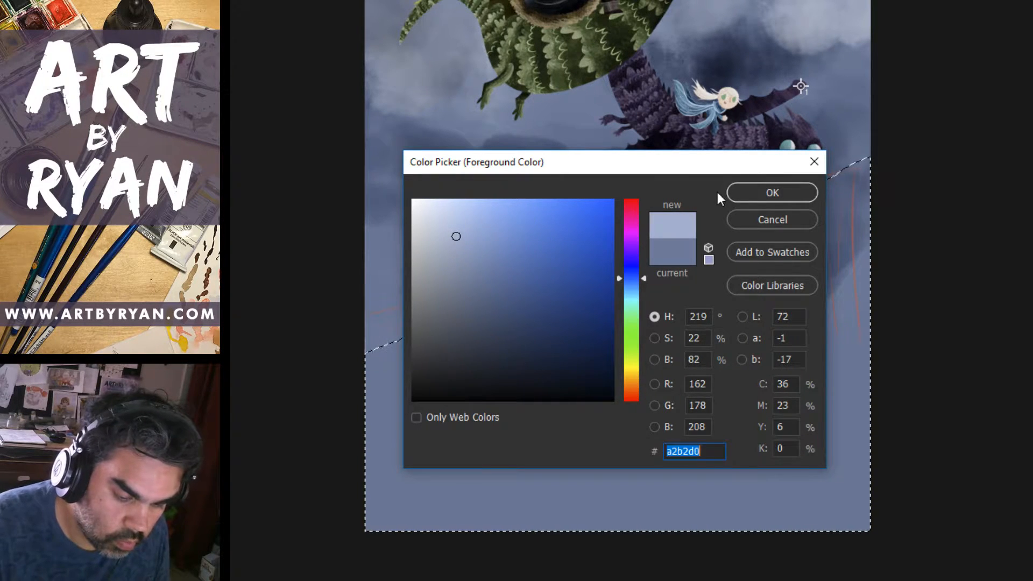
left_click(764, 193)
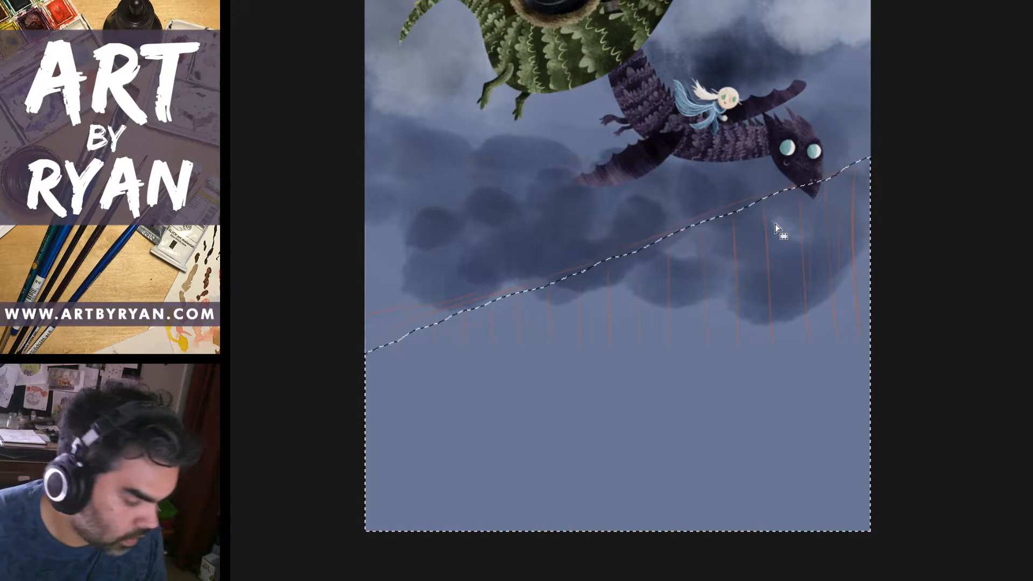
key("alt+BackSpace")
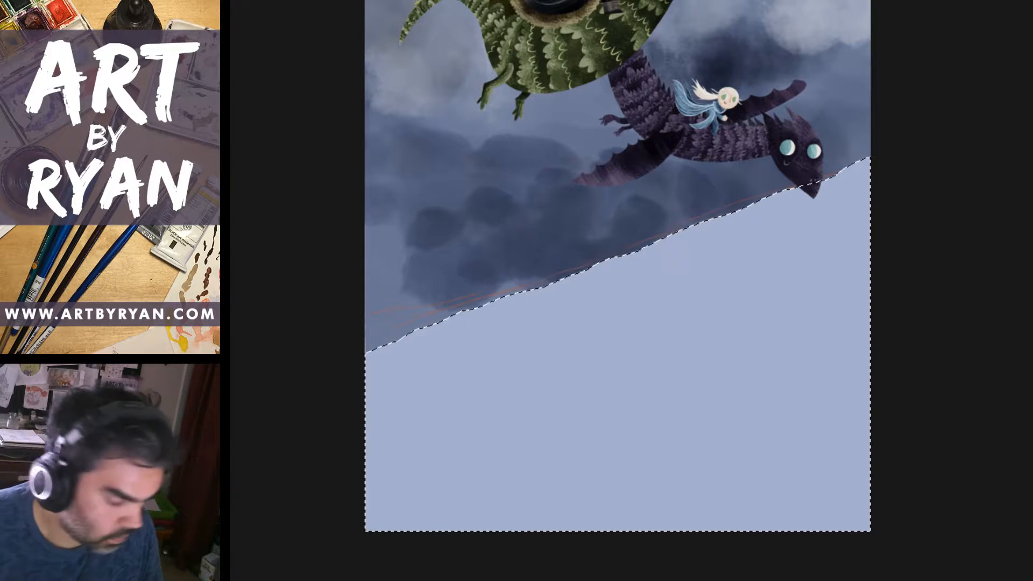
mouse_move(405, 266)
left_mouse_down()
mouse_move(295, 433)
mouse_move(909, 425)
mouse_move(413, 231)
left_mouse_up()
key("alt+shift+BackSpace")
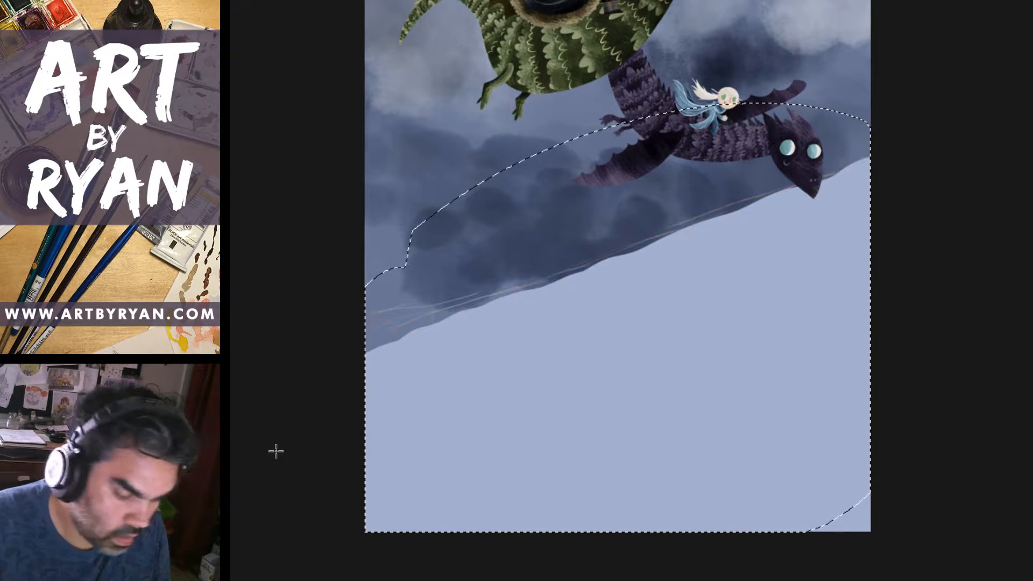
key("ctrl+z")
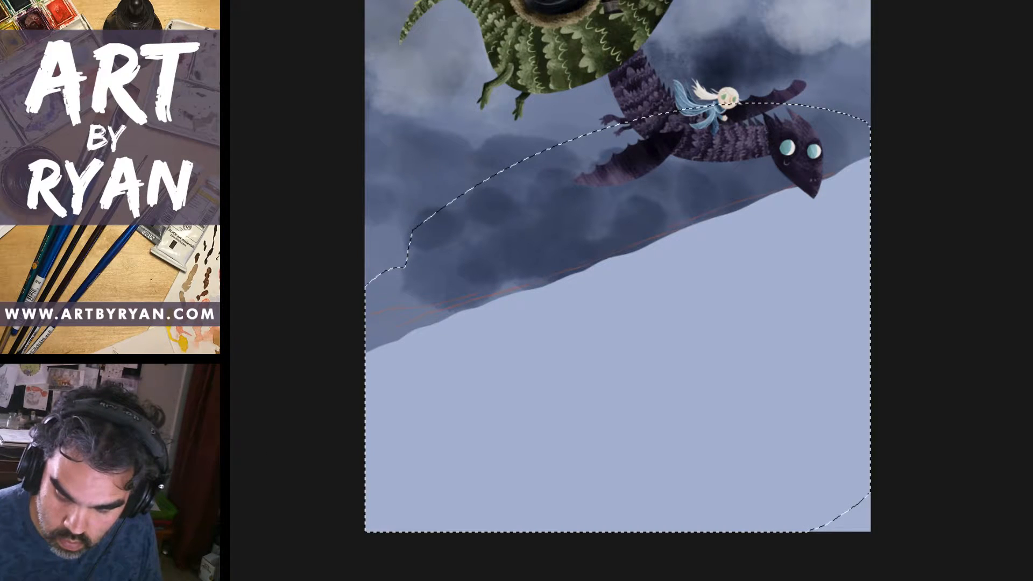
Revert to the unfilled slope selection, refill it with light blue #a2b2d0 with the guide sketch hidden, and deselect.
key("ctrl+comma")
key("ctrl+comma")
key("ctrl+comma")
key("ctrl+comma")
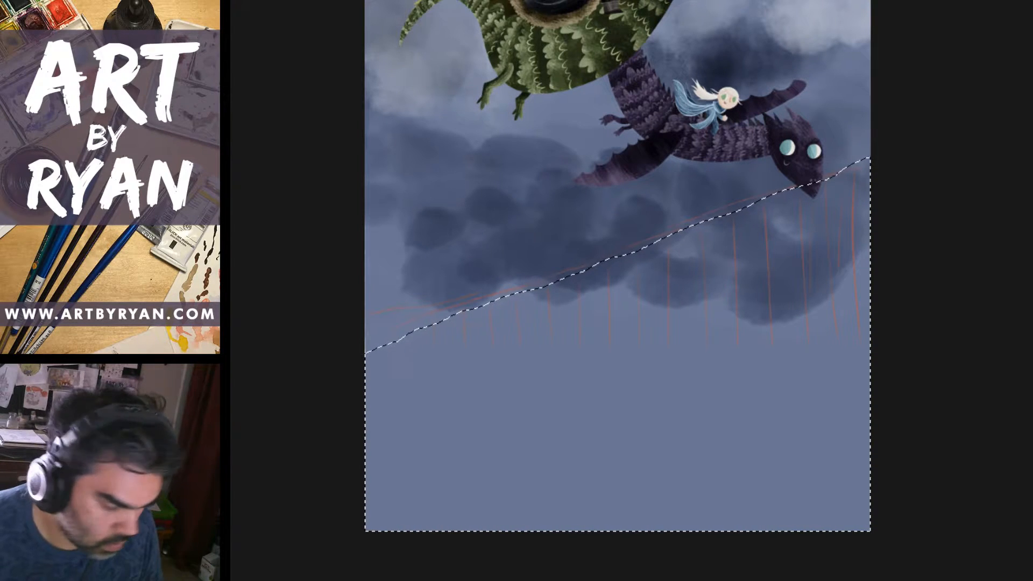
key("alt+BackSpace")
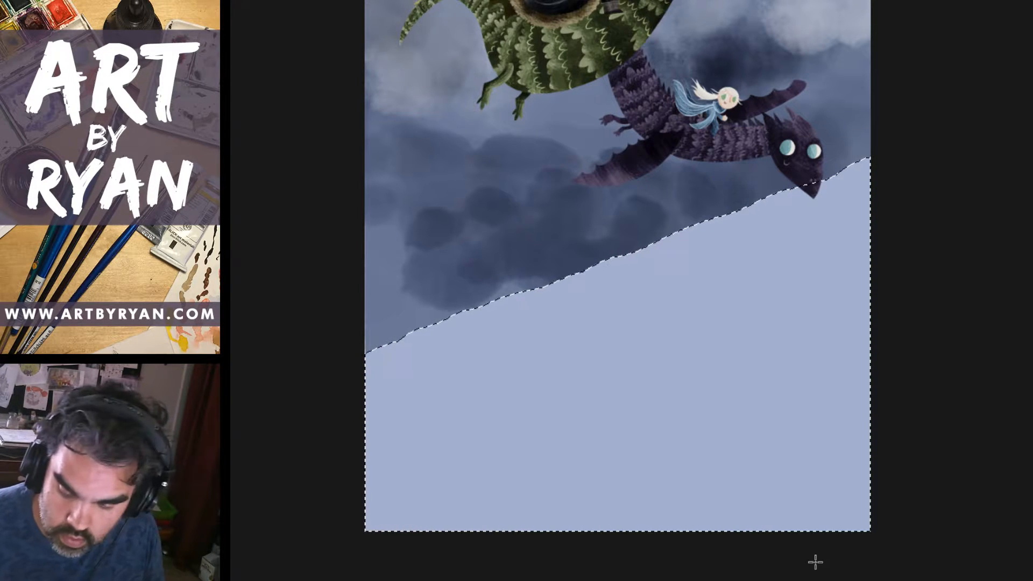
key("ctrl+d")
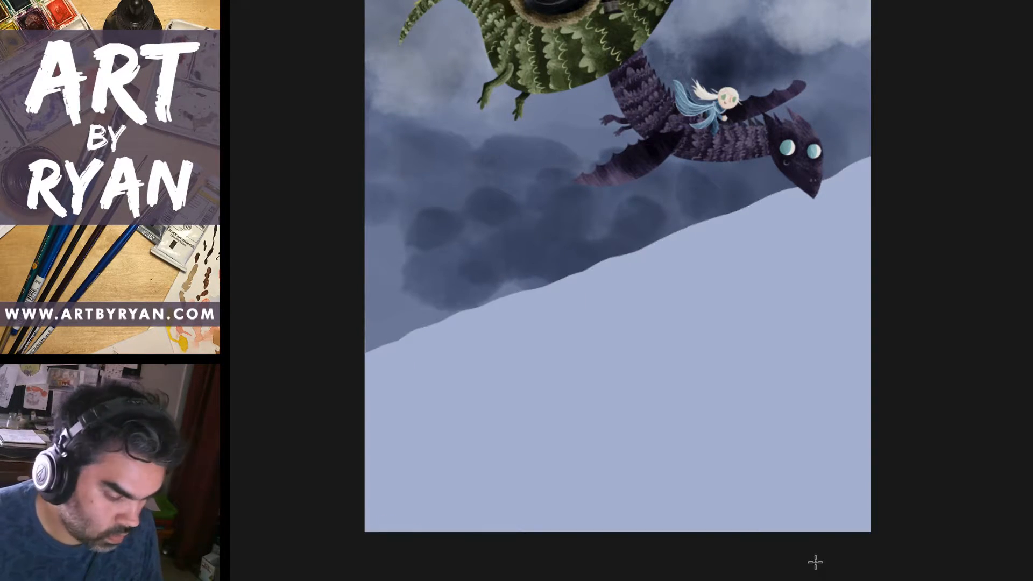
Select around the ice slope with a loose freehand outline and brush medium-blue vertical streaks over its left half.
mouse_move(410, 293)
left_mouse_down()
mouse_move(322, 514)
mouse_move(491, 202)
mouse_move(412, 290)
left_mouse_up()
mouse_move(833, 376)
left_mouse_down()
mouse_move(882, 359)
mouse_move(796, 413)
left_mouse_up()
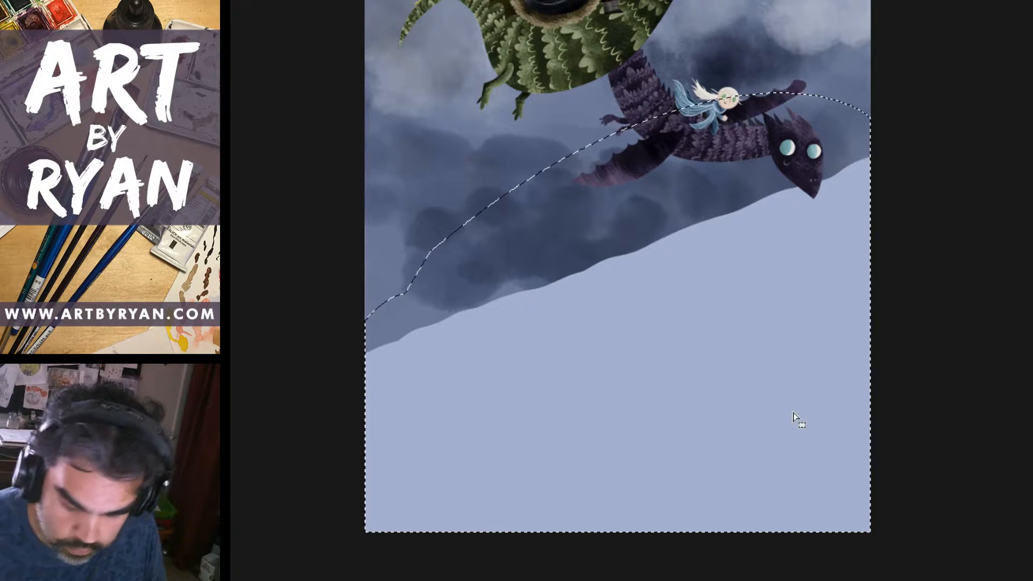
key("b")
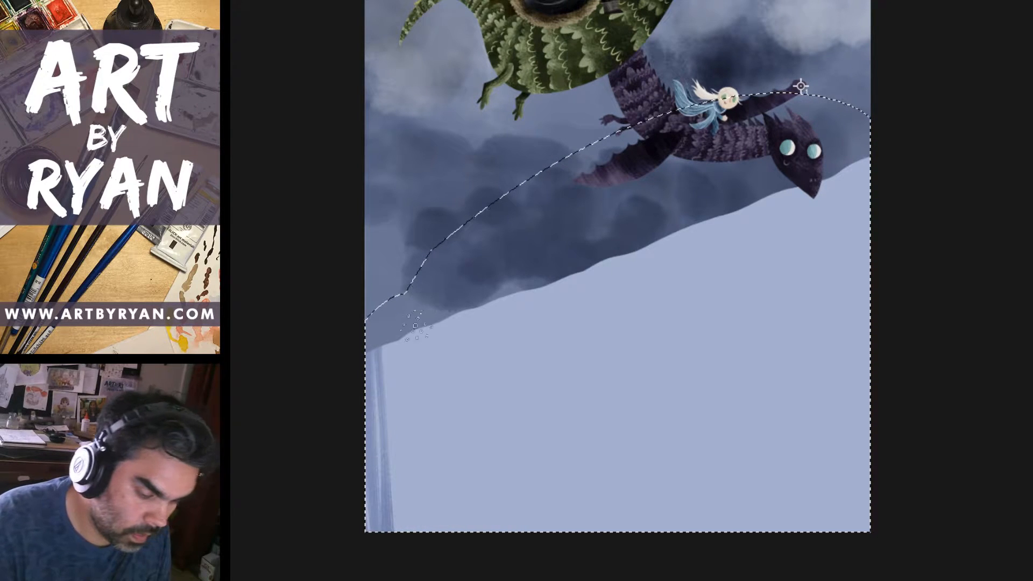
mouse_move(381, 269)
left_mouse_down()
mouse_move(430, 484)
mouse_move(491, 507)
mouse_move(524, 302)
mouse_move(585, 565)
left_mouse_up()
left_click_drag(617, 236, 638, 560)
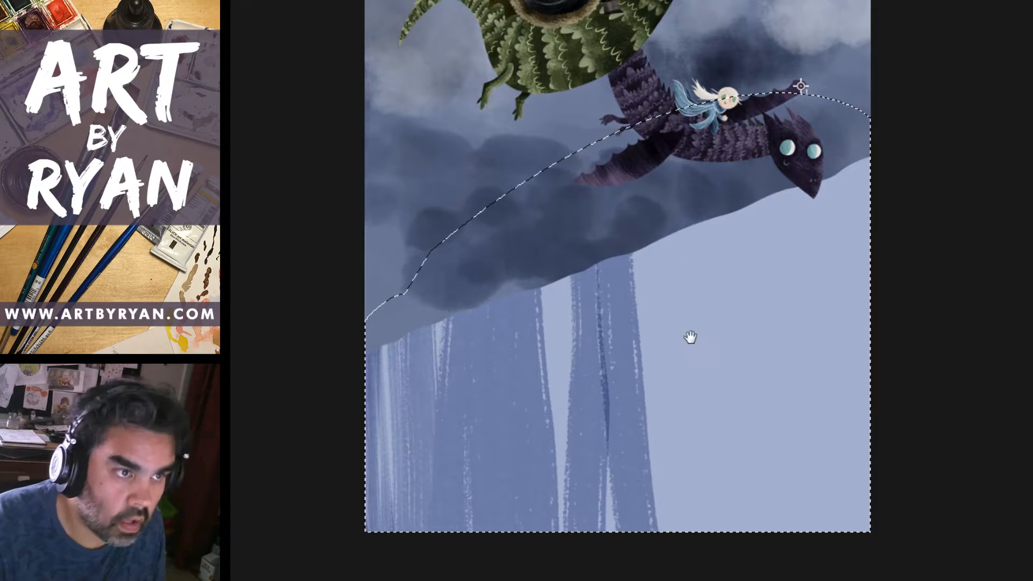
Brush medium-blue vertical streaks over the rest of the ice slope, out to the canvas's right edge.
left_click_drag(687, 327, 664, 258)
left_click_drag(630, 151, 653, 468)
left_click_drag(679, 134, 698, 468)
left_click_drag(730, 116, 781, 468)
left_click_drag(810, 89, 829, 468)
left_click_drag(842, 81, 860, 465)
left_click_drag(528, 199, 533, 465)
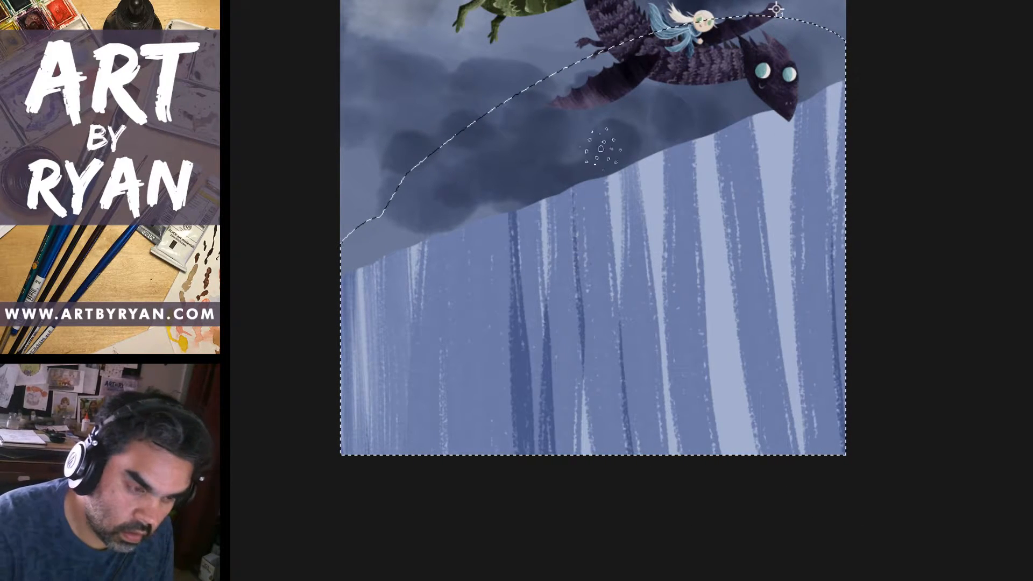
Layer darker blue streaks from the slope's middle to its right edge and down its left part.
left_click_drag(609, 169, 647, 466)
mouse_move(679, 137)
left_mouse_down()
mouse_move(673, 465)
mouse_move(715, 477)
left_mouse_up()
left_click_drag(763, 110, 800, 468)
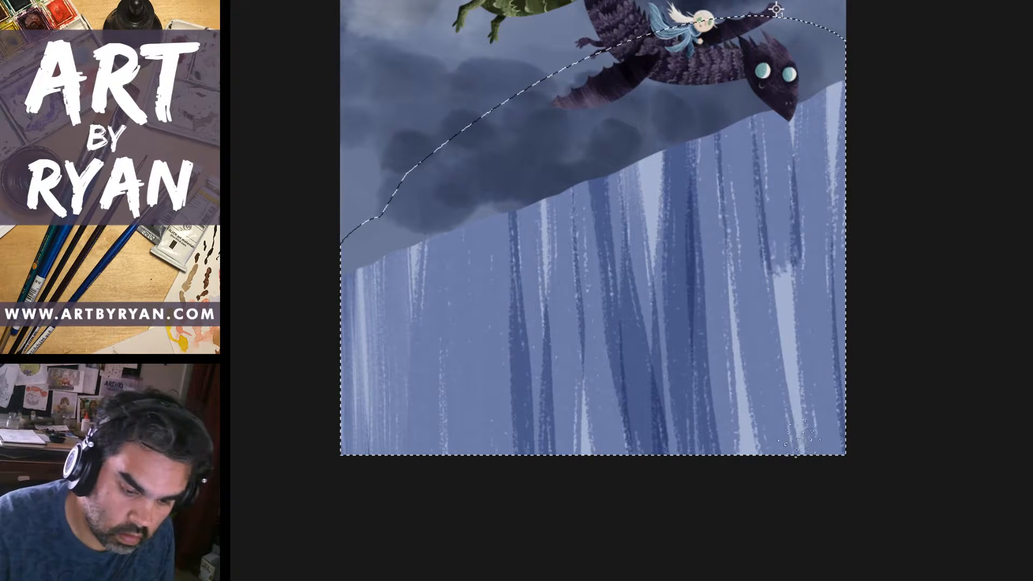
left_click_drag(828, 89, 809, 468)
left_click_drag(427, 210, 433, 462)
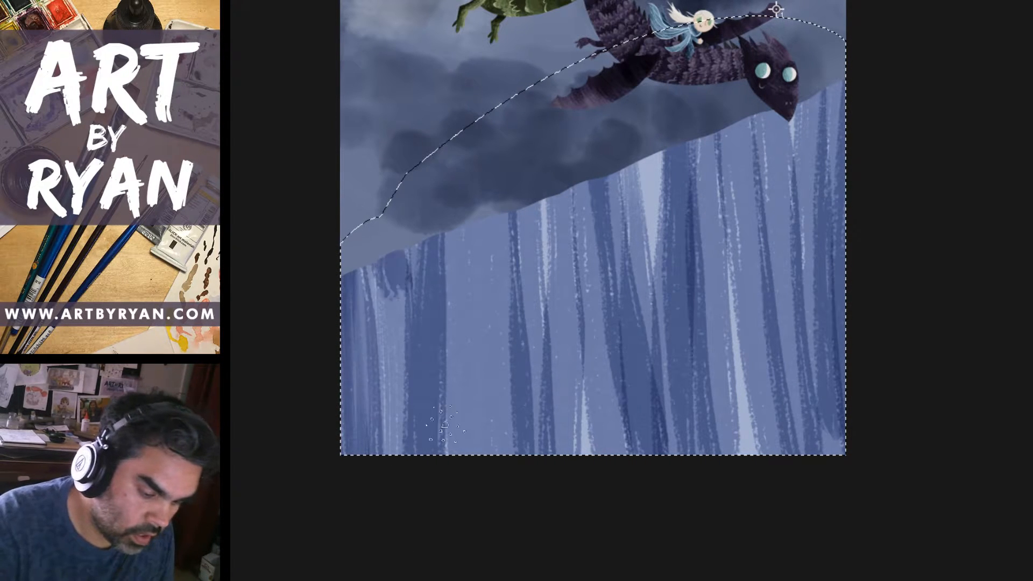
Add slanting dark-blue streaks across the ice wall, covering most of the remaining pale gaps.
left_click_drag(415, 340, 458, 463)
left_click_drag(460, 213, 498, 463)
left_click_drag(531, 191, 535, 461)
left_click_drag(600, 164, 632, 464)
left_click_drag(662, 137, 682, 414)
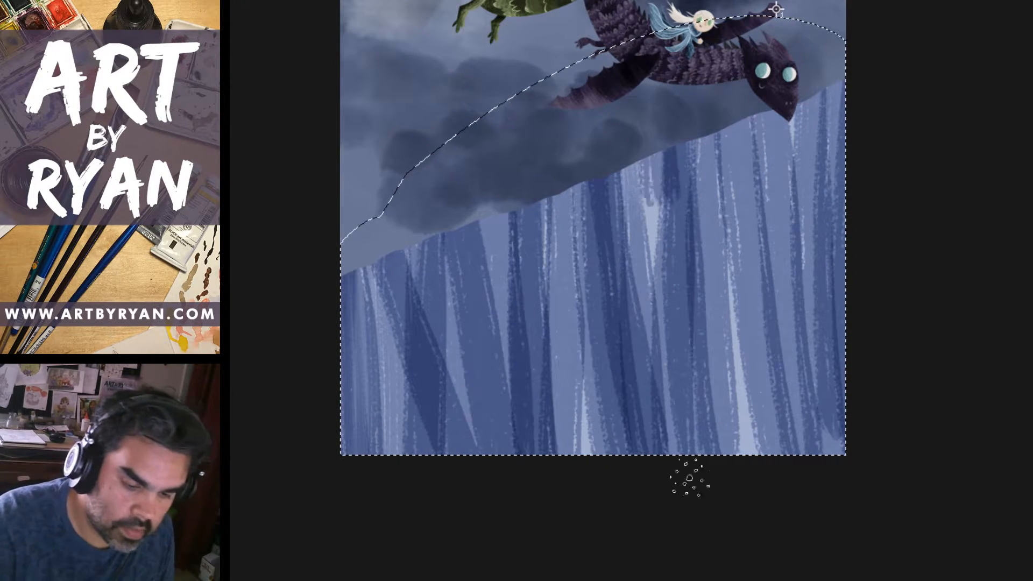
left_click_drag(750, 116, 777, 413)
left_click_drag(565, 181, 606, 412)
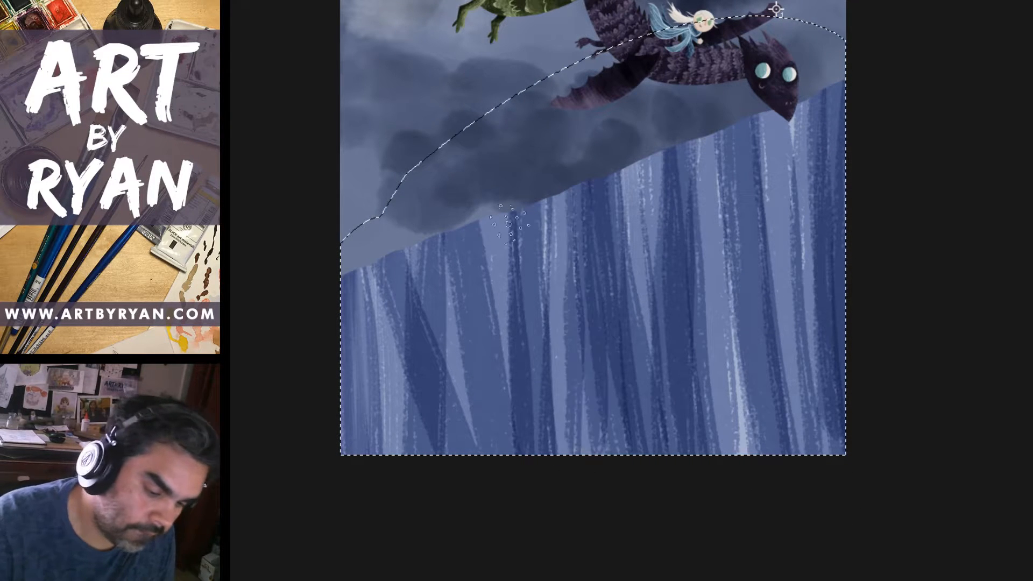
Deepen the wall's left and right parts with further overlapping dark-blue vertical streaks.
left_click_drag(457, 217, 492, 412)
left_click_drag(388, 251, 399, 407)
left_click_drag(463, 225, 478, 461)
left_click_drag(530, 198, 558, 509)
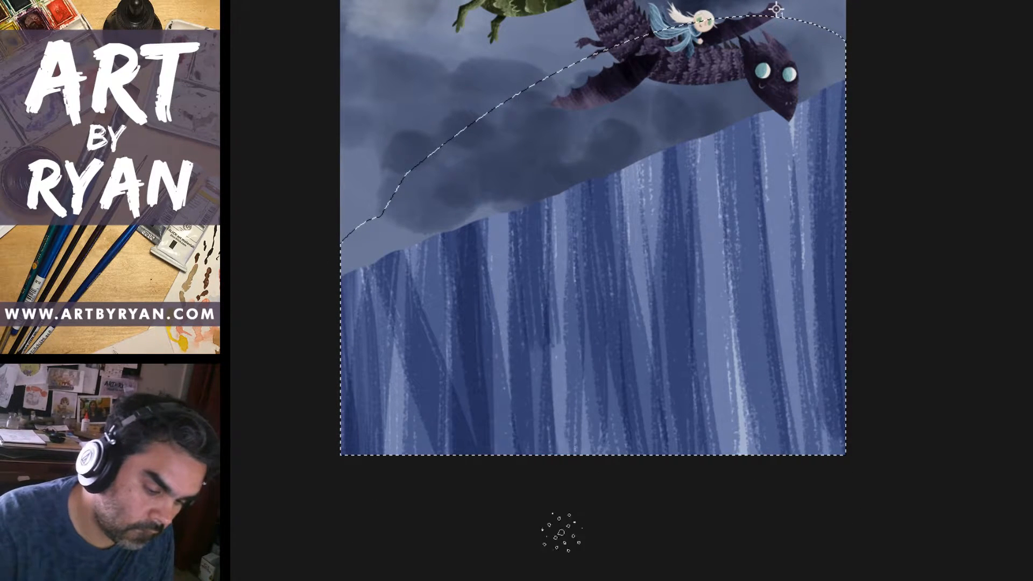
left_click_drag(719, 143, 738, 482)
left_click_drag(792, 103, 755, 412)
left_click_drag(814, 88, 834, 462)
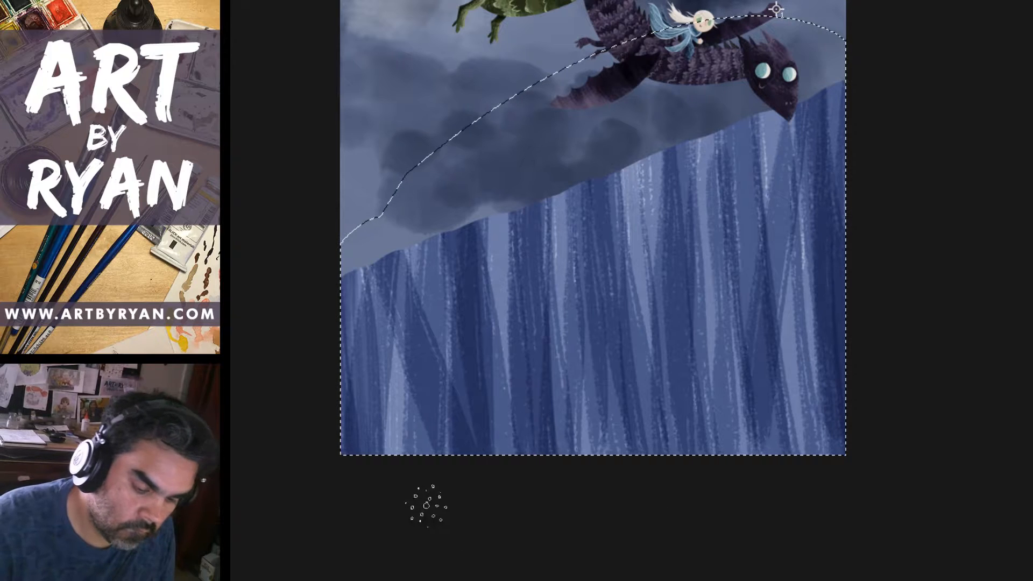
Cover the remaining light patches in the wall's left part with dark-blue streaks and deselect.
left_click_drag(397, 464, 402, 293)
left_click_drag(385, 476, 418, 218)
left_click_drag(500, 211, 509, 491)
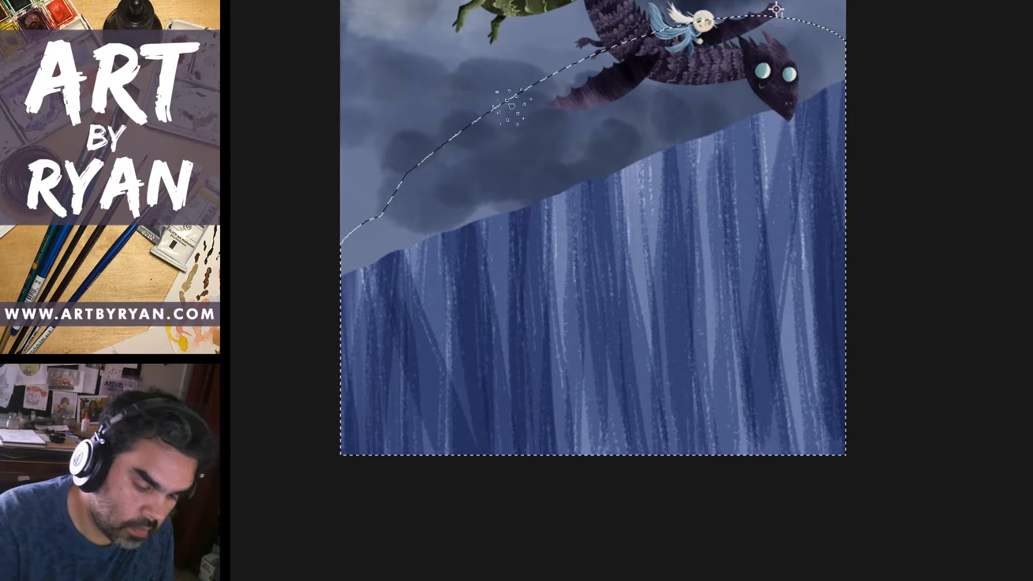
left_click_drag(408, 246, 430, 507)
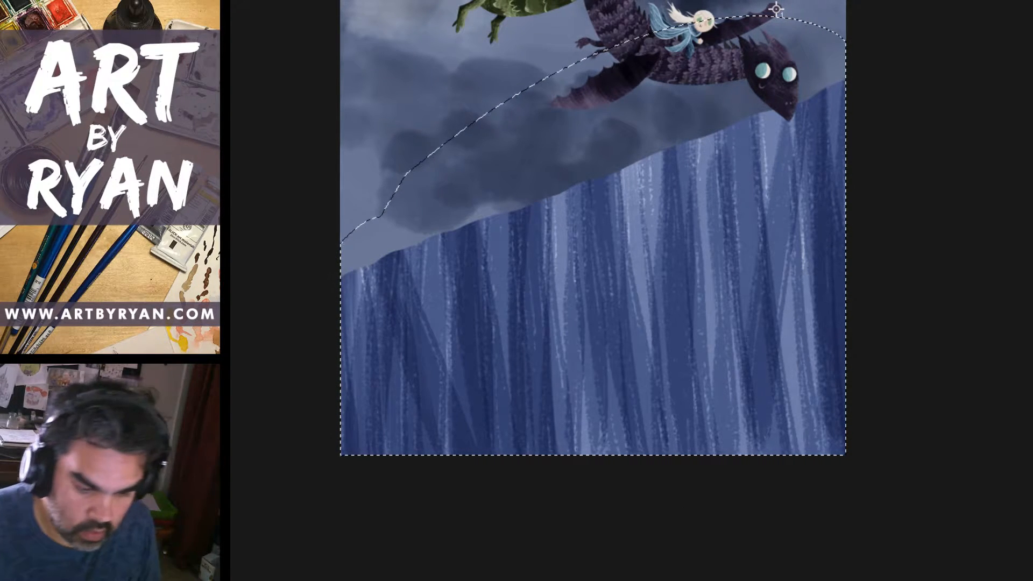
key("ctrl+d")
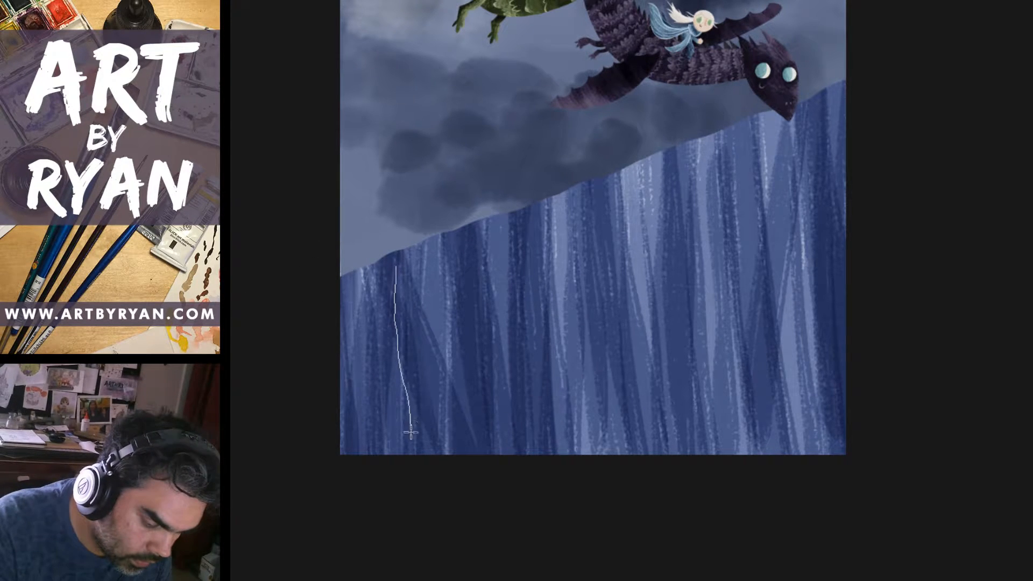
Outline thin, winding and branching crack shapes down the ice wall as one combined freehand selection.
left_click_drag(399, 297, 397, 268)
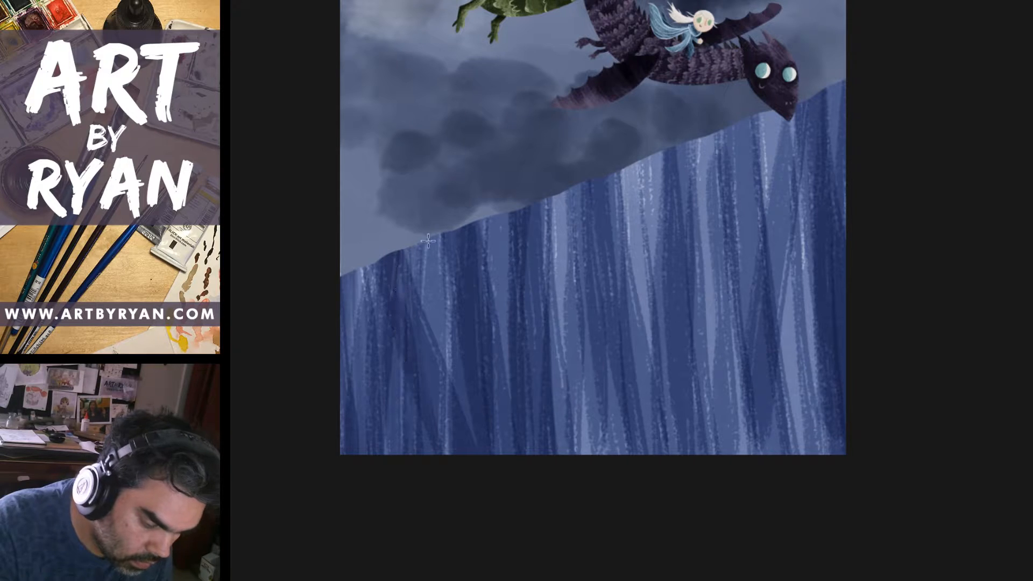
mouse_move(496, 227)
left_mouse_down()
mouse_move(526, 336)
mouse_move(525, 409)
mouse_move(537, 375)
mouse_move(518, 286)
mouse_move(529, 238)
mouse_move(515, 255)
mouse_move(496, 229)
left_mouse_up()
mouse_move(715, 141)
left_mouse_down()
mouse_move(672, 326)
mouse_move(702, 401)
mouse_move(712, 480)
mouse_move(708, 396)
mouse_move(700, 369)
mouse_move(678, 354)
mouse_move(699, 268)
mouse_move(675, 233)
mouse_move(714, 143)
left_mouse_up()
mouse_move(677, 321)
left_mouse_down()
mouse_move(625, 247)
mouse_move(622, 226)
mouse_move(677, 307)
left_mouse_up()
mouse_move(847, 404)
left_mouse_down()
mouse_move(804, 380)
mouse_move(821, 259)
mouse_move(788, 183)
mouse_move(822, 223)
mouse_move(827, 301)
mouse_move(814, 361)
mouse_move(860, 397)
mouse_move(859, 353)
left_mouse_up()
mouse_move(811, 215)
left_mouse_down()
mouse_move(826, 192)
mouse_move(833, 141)
mouse_move(823, 223)
mouse_move(812, 237)
left_mouse_up()
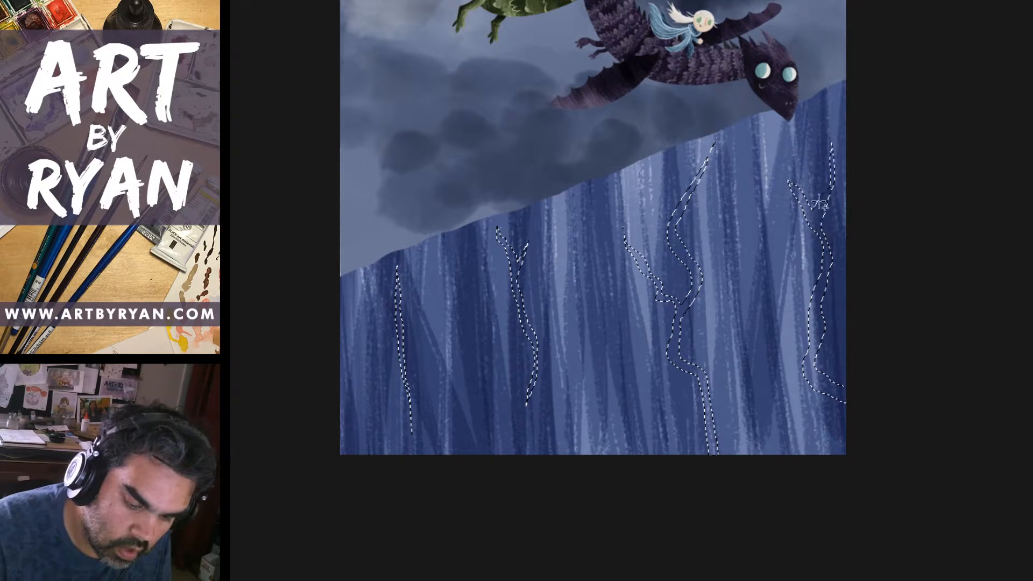
mouse_move(807, 375)
left_mouse_down()
mouse_move(759, 296)
mouse_move(782, 367)
mouse_move(828, 397)
left_mouse_up()
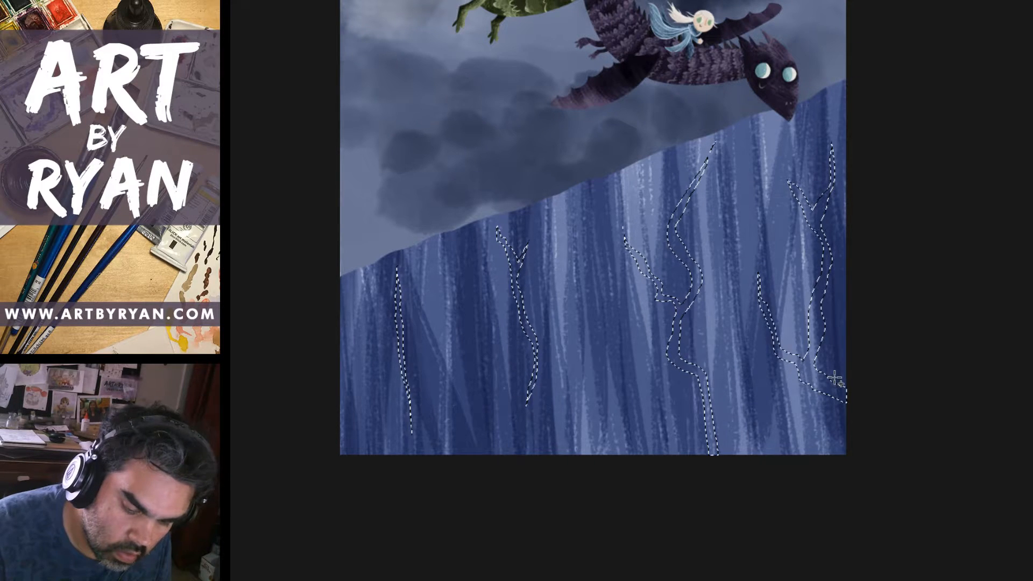
Add smaller cracks along the wall's lower and left edges and a forked crack in its middle to the selection.
mouse_move(468, 467)
left_mouse_down()
mouse_move(470, 385)
mouse_move(481, 408)
mouse_move(470, 474)
left_mouse_up()
mouse_move(369, 466)
left_mouse_down()
mouse_move(372, 413)
mouse_move(375, 464)
left_mouse_up()
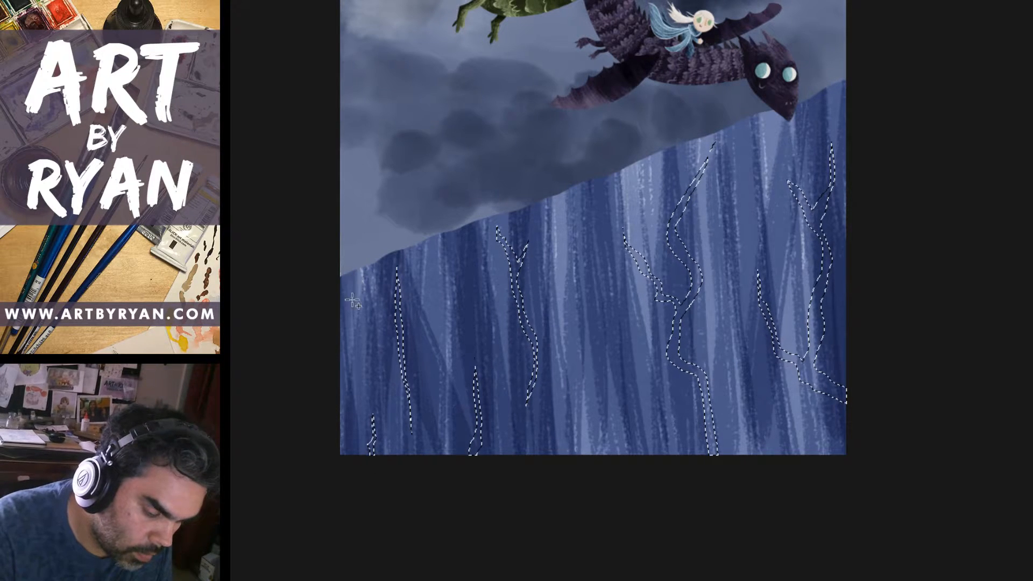
mouse_move(337, 297)
left_mouse_down()
mouse_move(357, 344)
mouse_move(350, 374)
mouse_move(352, 336)
mouse_move(331, 295)
left_mouse_up()
mouse_move(357, 349)
left_mouse_down()
mouse_move(366, 397)
mouse_move(334, 479)
mouse_move(324, 565)
left_mouse_up()
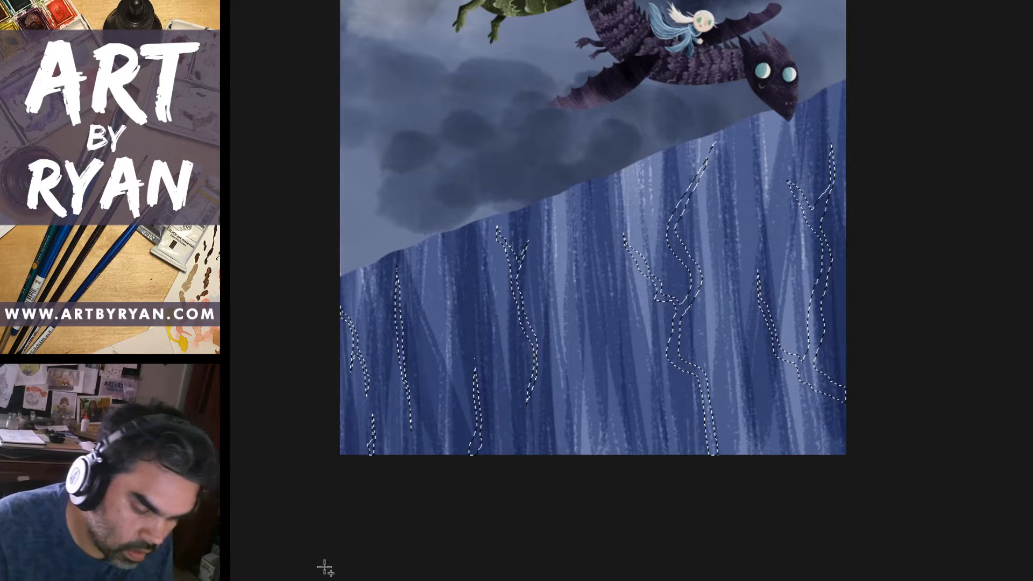
mouse_move(446, 318)
left_mouse_down()
mouse_move(455, 242)
mouse_move(449, 357)
mouse_move(446, 319)
mouse_move(450, 341)
left_mouse_up()
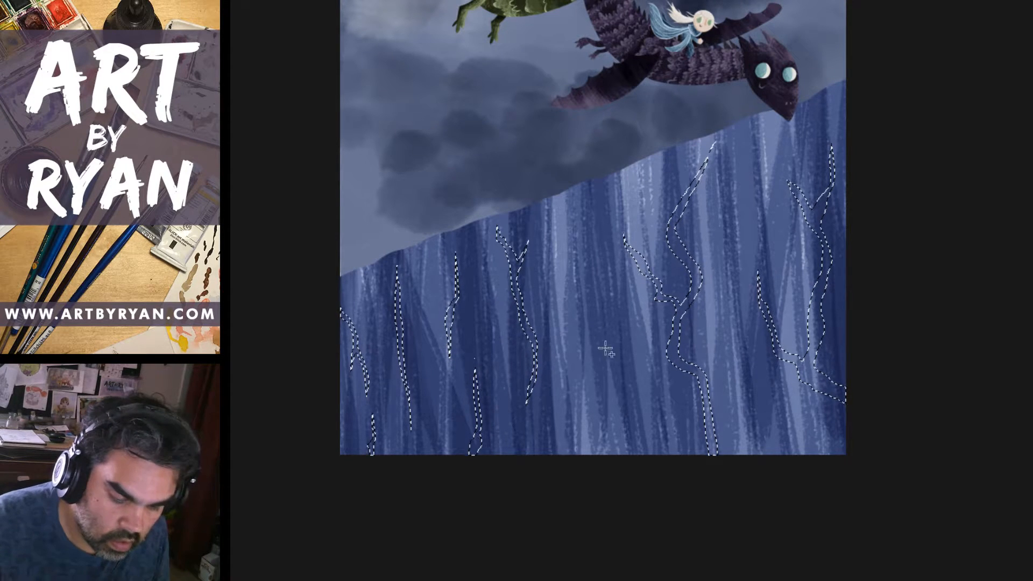
mouse_move(595, 416)
left_mouse_down()
mouse_move(597, 378)
mouse_move(579, 340)
left_mouse_up()
mouse_move(587, 293)
left_mouse_down()
mouse_move(588, 230)
mouse_move(584, 322)
mouse_move(600, 377)
left_mouse_up()
left_click_drag(598, 417, 597, 415)
mouse_move(605, 341)
left_mouse_down()
mouse_move(601, 294)
mouse_move(604, 334)
mouse_move(582, 383)
mouse_move(578, 446)
mouse_move(591, 352)
left_mouse_up()
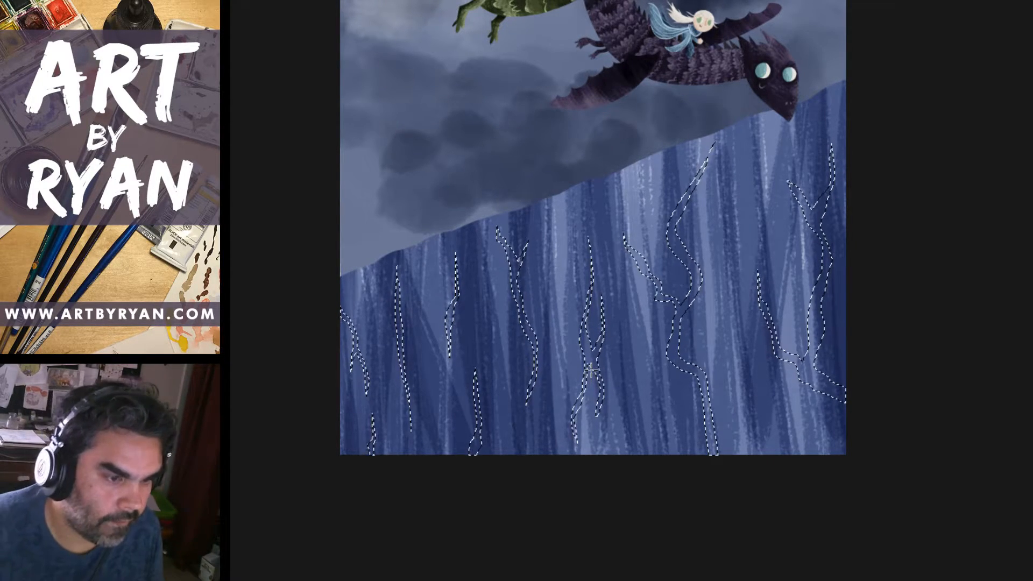
Fill the selected crack shapes with light blue and deselect.
key("ctrl+d")
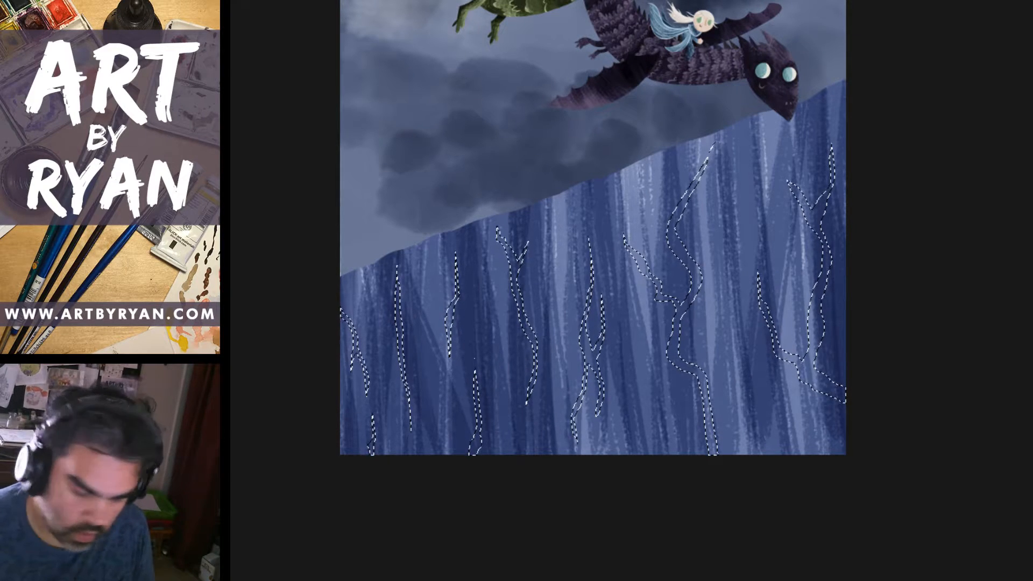
key("alt+BackSpace")
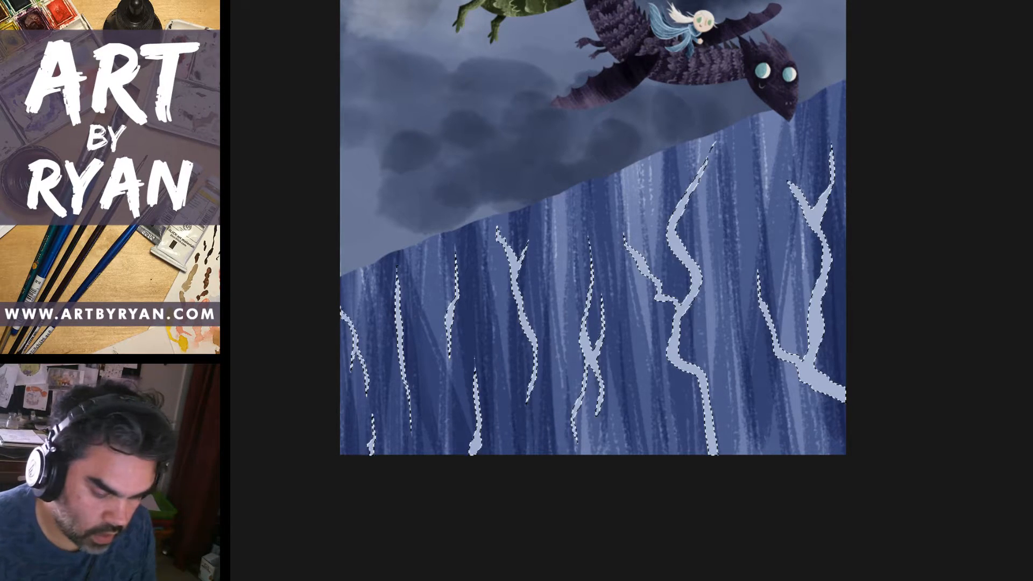
key("ctrl+d")
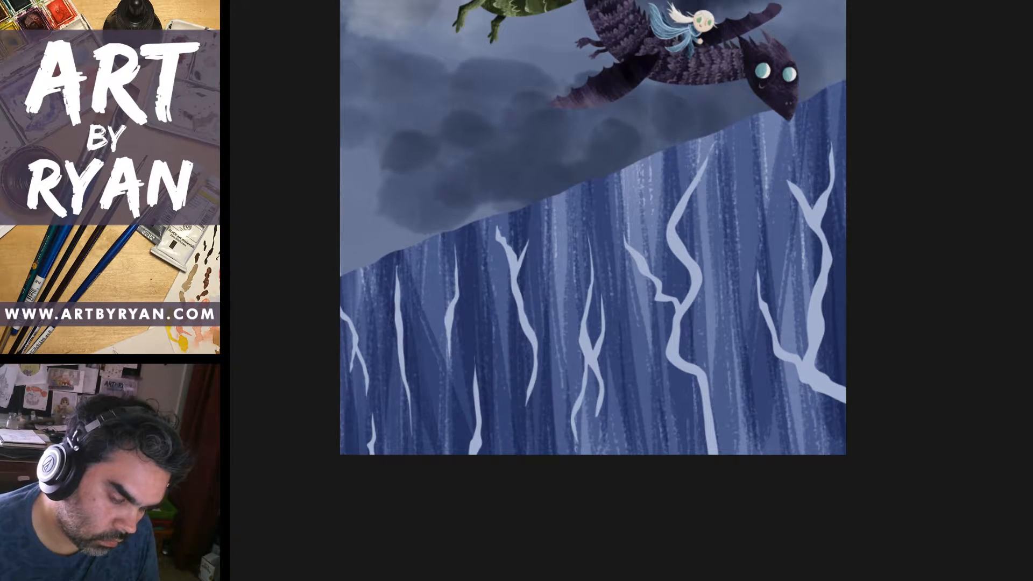
Revert to the unfilled crack selection and refill it with light blue.
mouse_move(848, 417)
left_mouse_down()
mouse_move(866, 549)
mouse_move(872, 512)
left_mouse_up()
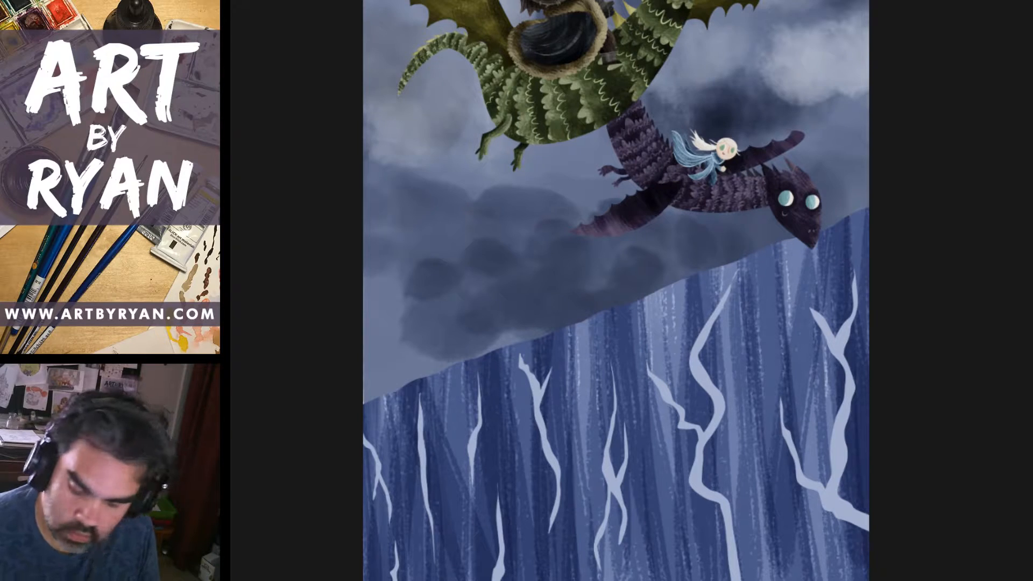
key("Delete")
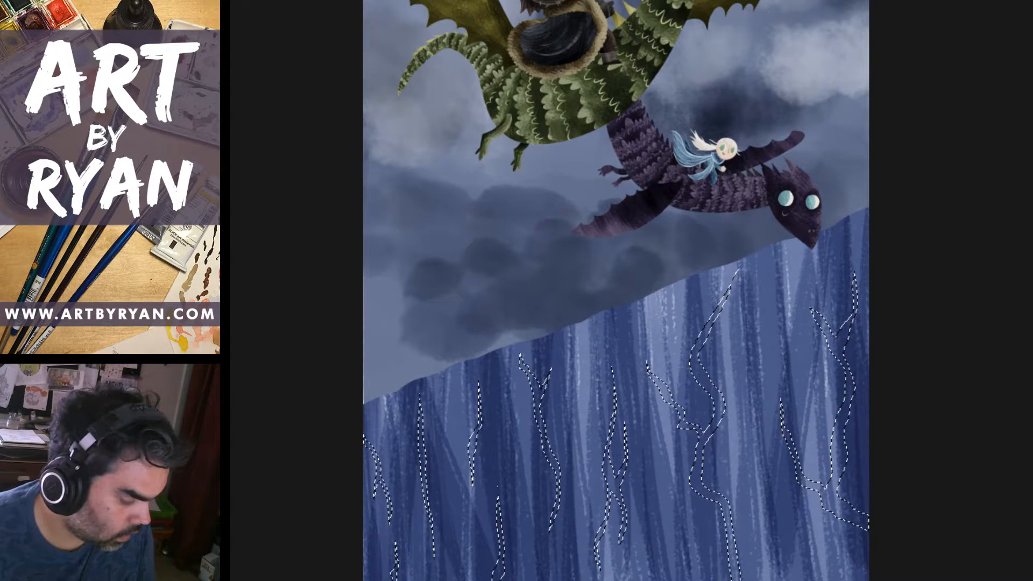
key("alt+BackSpace")
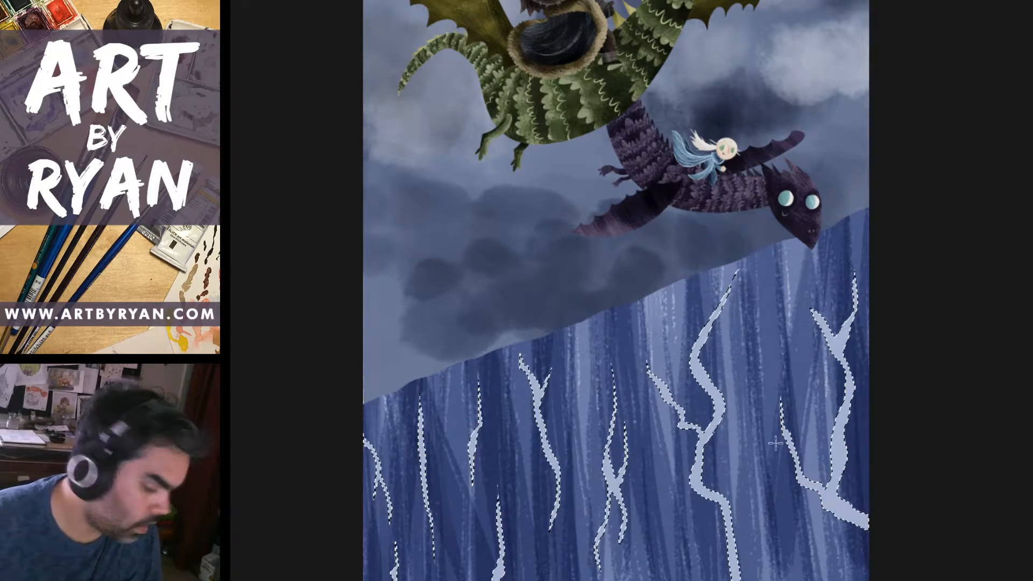
Deselect the cracks and select around the whole ice wall with a loose freehand outline.
left_click(488, 321)
left_click(714, 85)
mouse_move(495, 286)
left_mouse_down()
mouse_move(364, 578)
mouse_move(512, 219)
mouse_move(906, 389)
mouse_move(866, 479)
left_mouse_up()
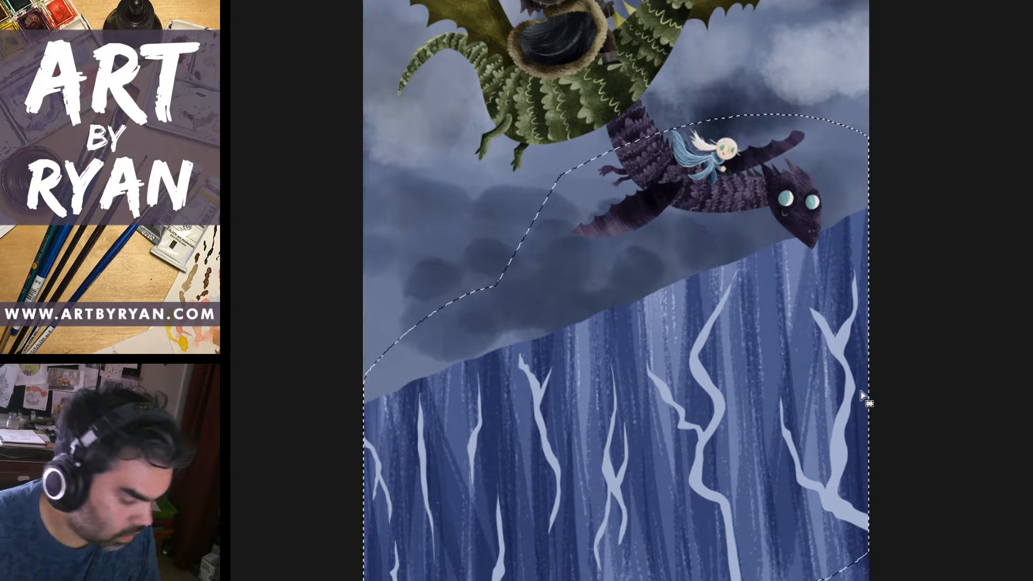
key("b")
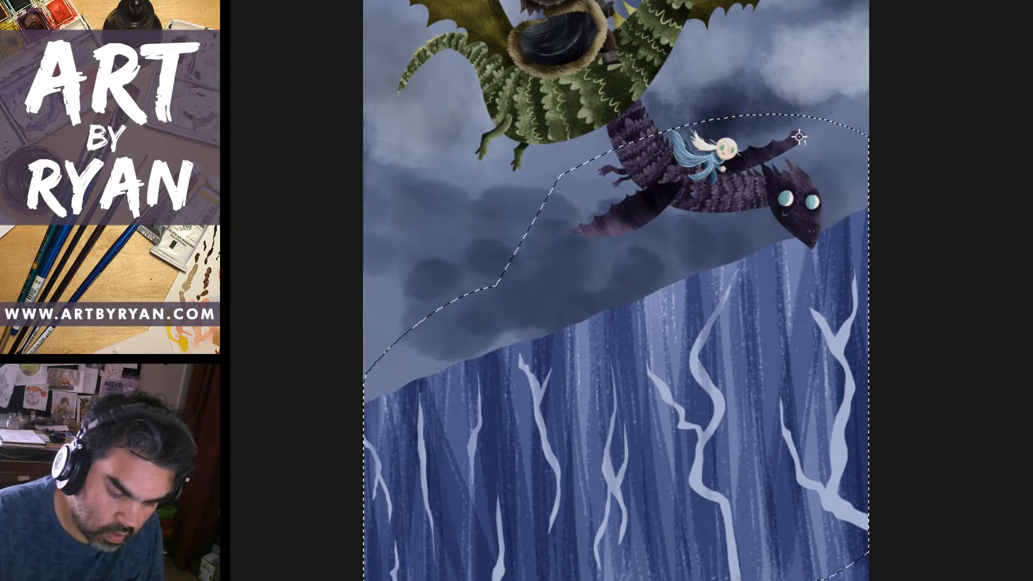
Brush soft blue shading and pale grey-beige tones into the cracks, then deselect.
left_click_drag(705, 371, 726, 537)
left_click_drag(657, 376, 670, 403)
mouse_move(818, 317)
left_mouse_down()
mouse_move(823, 500)
mouse_move(846, 390)
left_mouse_up()
left_click_drag(843, 436, 838, 517)
left_click_drag(789, 458, 786, 428)
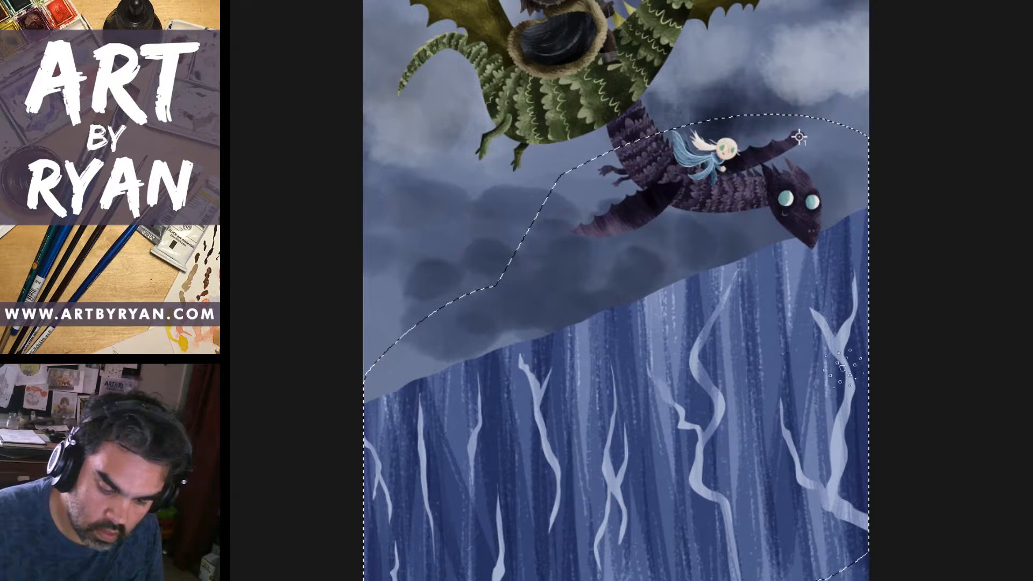
left_click_drag(846, 301, 835, 517)
left_click_drag(826, 321, 831, 352)
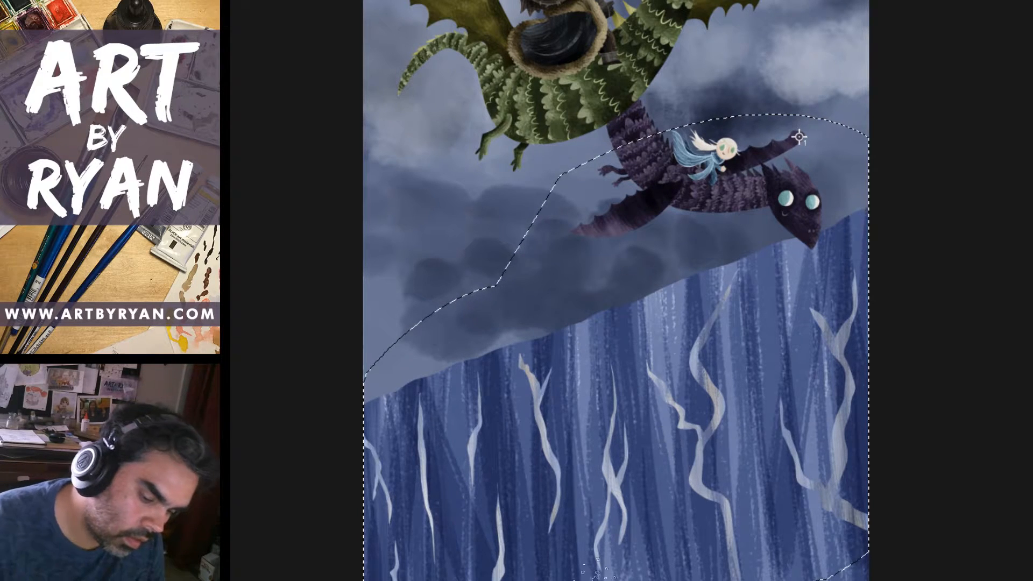
key("ctrl+d")
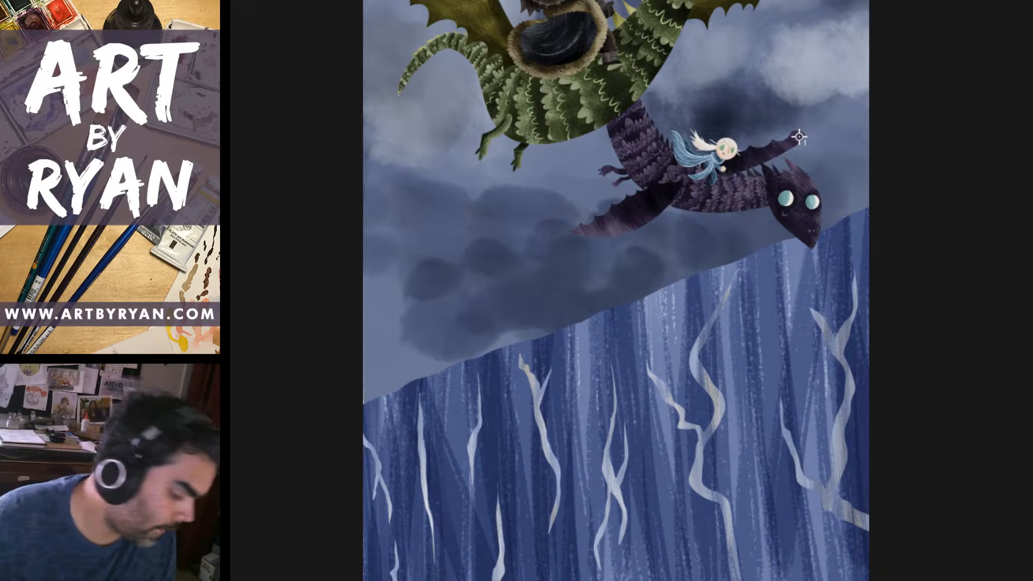
Examine the whole illustration at reduced size and the cracked ice wall close up.
key("ctrl+minus")
key("ctrl+minus")
key("ctrl+minus")
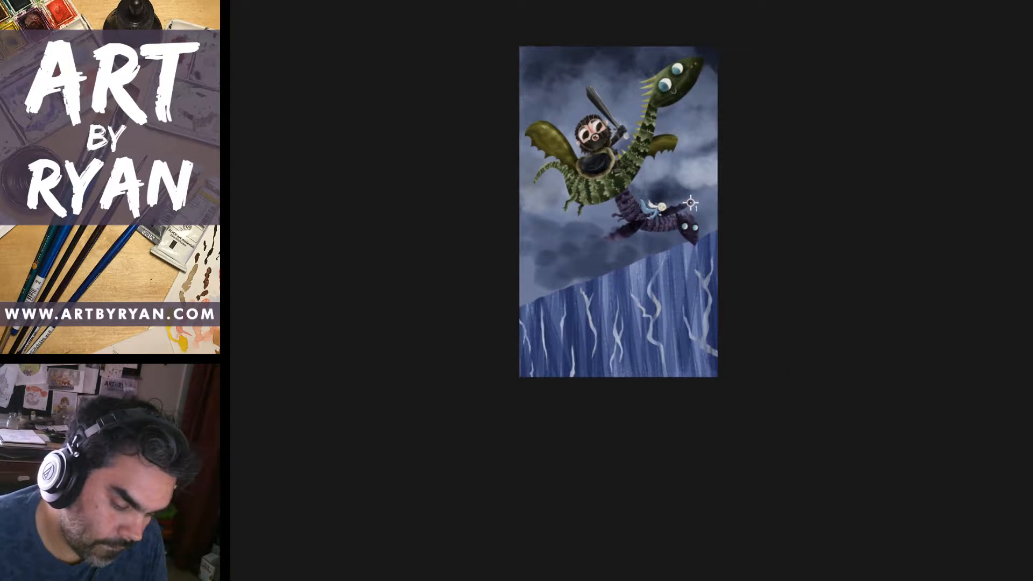
key("ctrl+plus")
key("ctrl+plus")
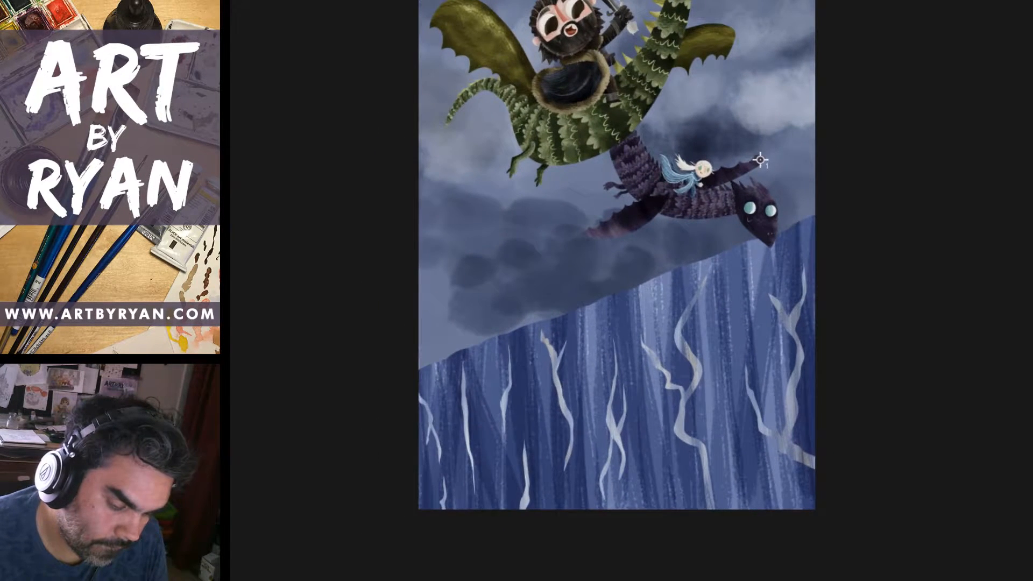
key("ctrl+plus")
key("ctrl+plus")
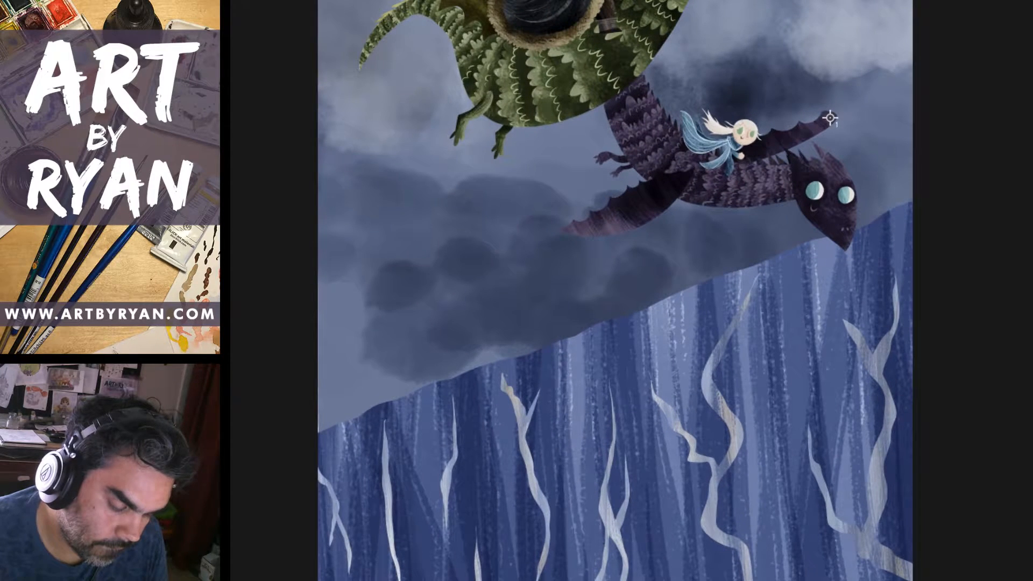
left_click_drag(588, 430, 662, 413)
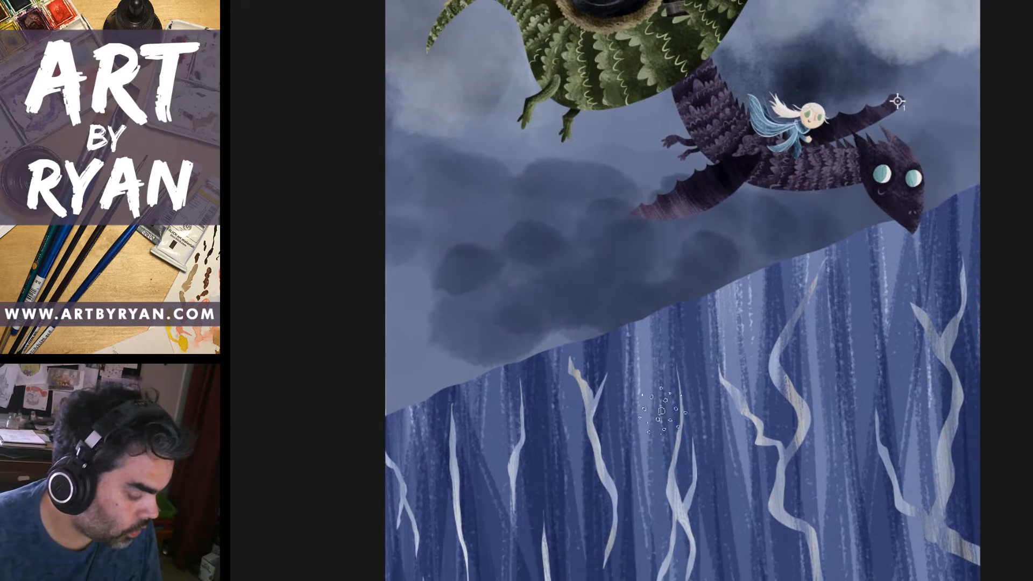
Cut narrow, jagged notches at intervals into the ice wall's upper edge using freehand selections.
key("v")
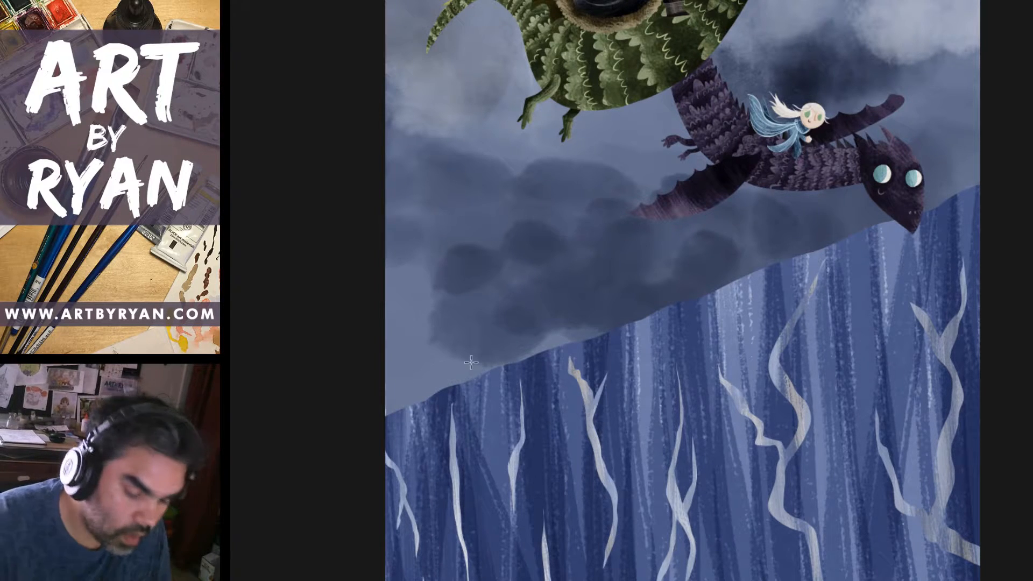
left_click_drag(558, 396, 541, 352)
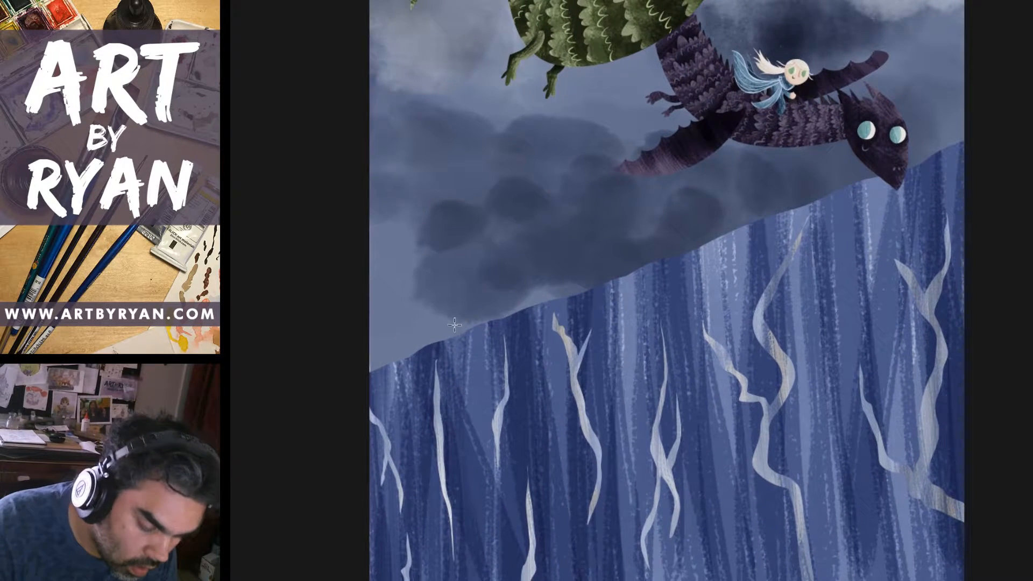
left_click_drag(468, 316, 467, 317)
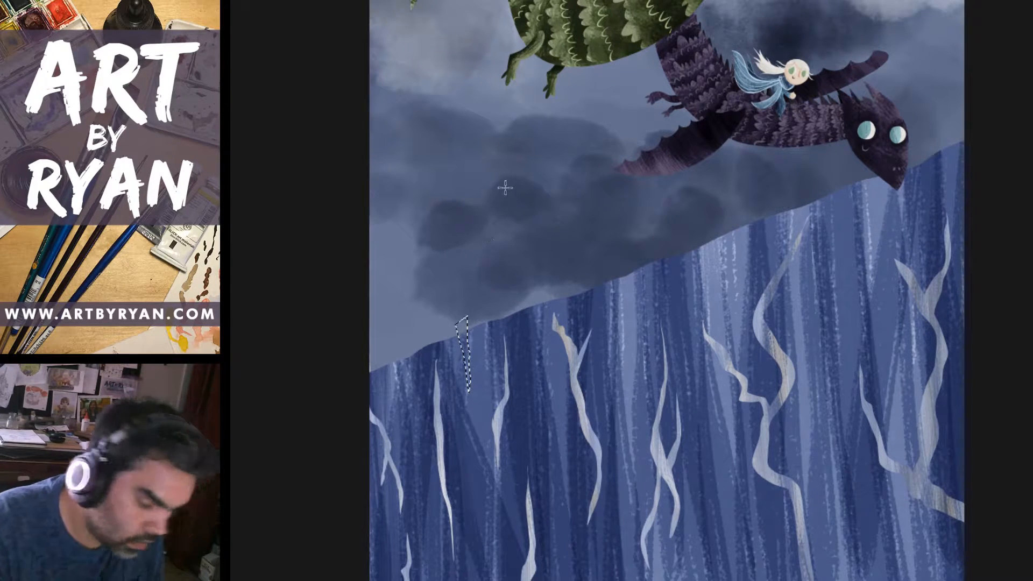
left_click_drag(399, 344, 408, 386)
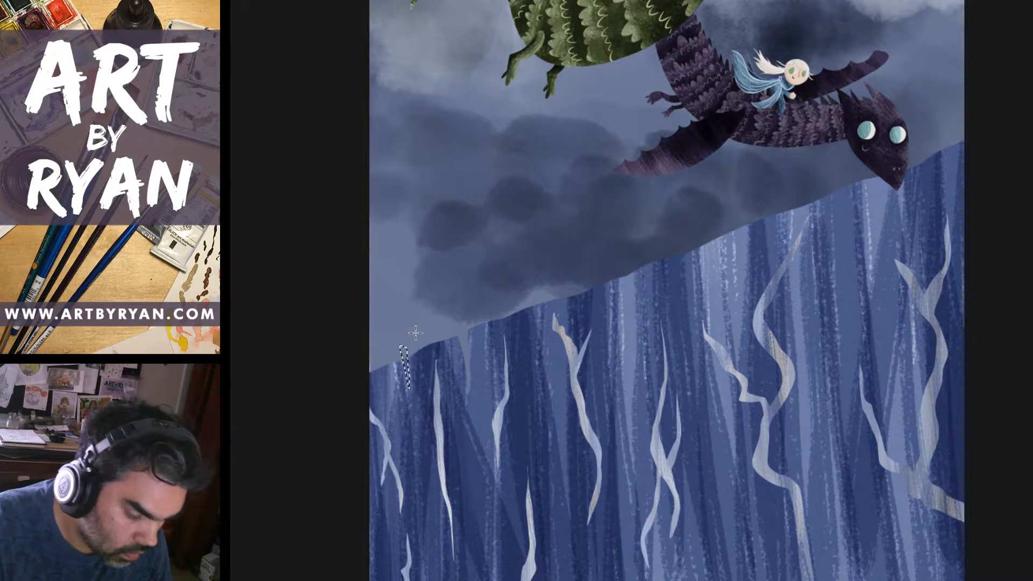
left_click_drag(519, 303, 521, 321)
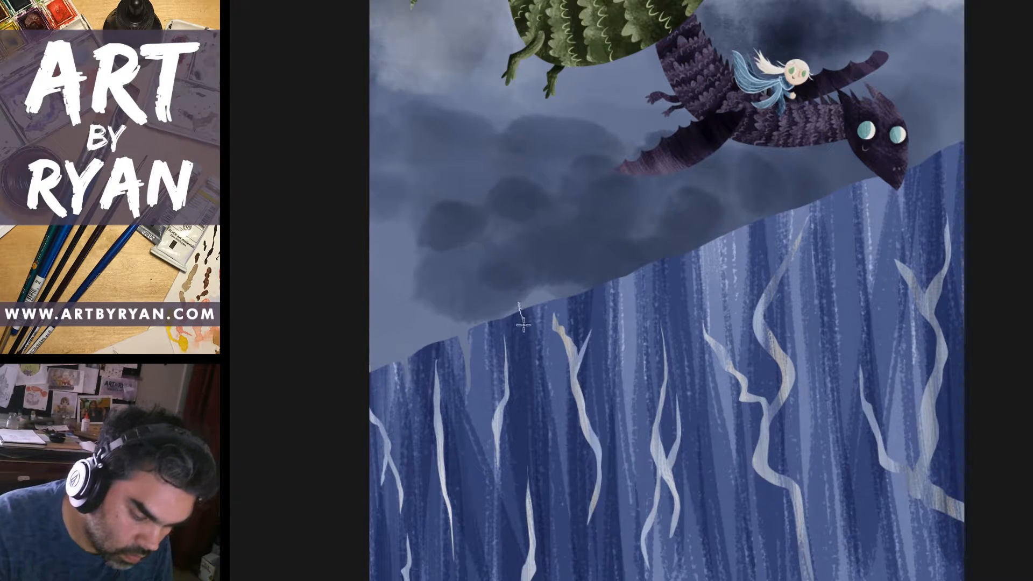
left_click_drag(622, 263, 635, 322)
left_click_drag(657, 250, 655, 235)
left_click_drag(754, 211, 762, 244)
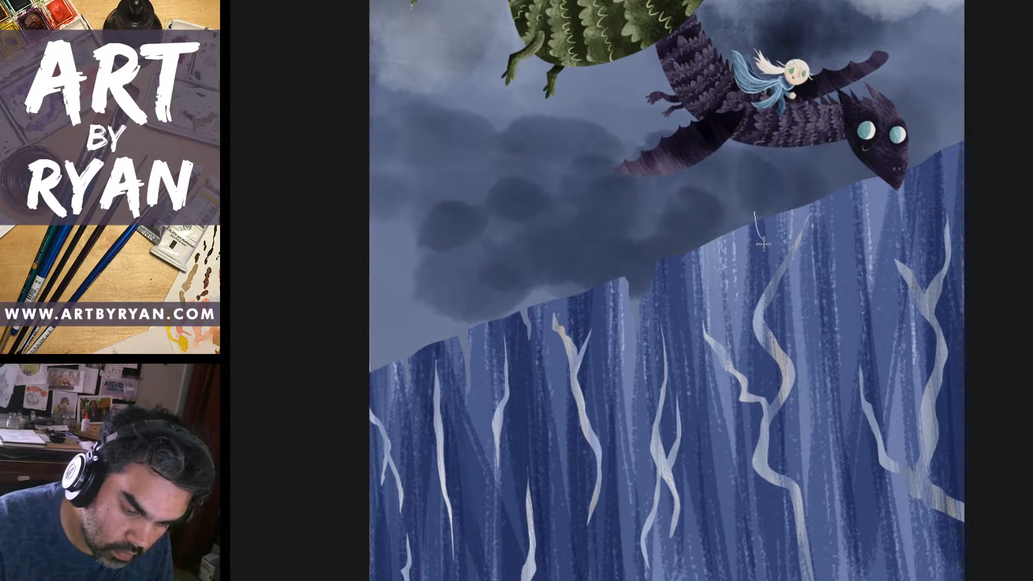
left_click_drag(764, 208, 755, 212)
left_click_drag(844, 181, 855, 220)
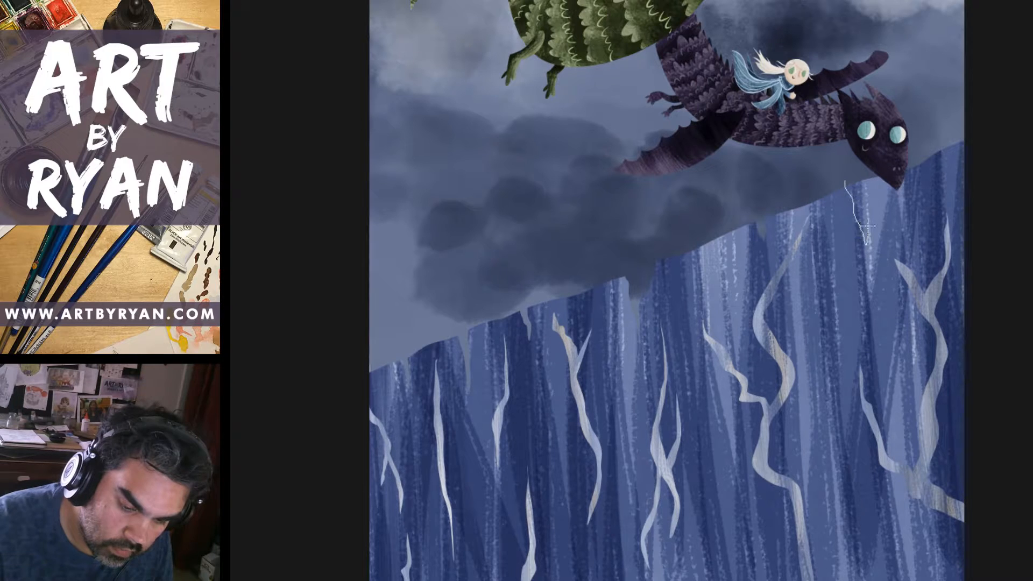
left_click_drag(862, 180, 847, 183)
Try to cut a narrow wedge out of the ice wall's upper edge beyond the purple dragon's head, and undo it.
mouse_move(944, 140)
left_mouse_down()
mouse_move(953, 185)
mouse_move(980, 205)
mouse_move(964, 129)
mouse_move(946, 138)
left_mouse_up()
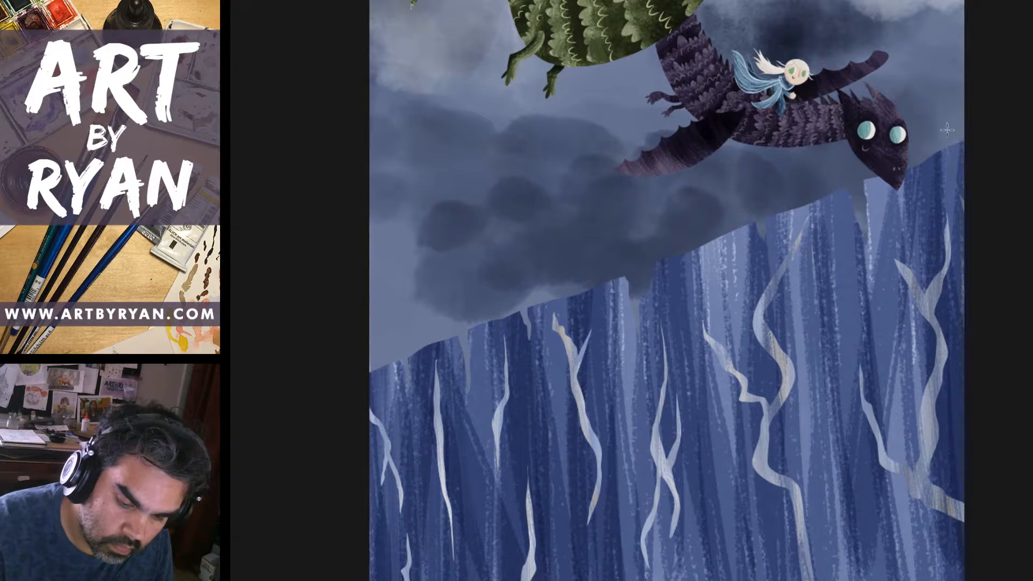
mouse_move(977, 210)
left_mouse_down()
mouse_move(974, 122)
mouse_move(950, 119)
left_mouse_up()
left_click_drag(962, 196, 986, 196)
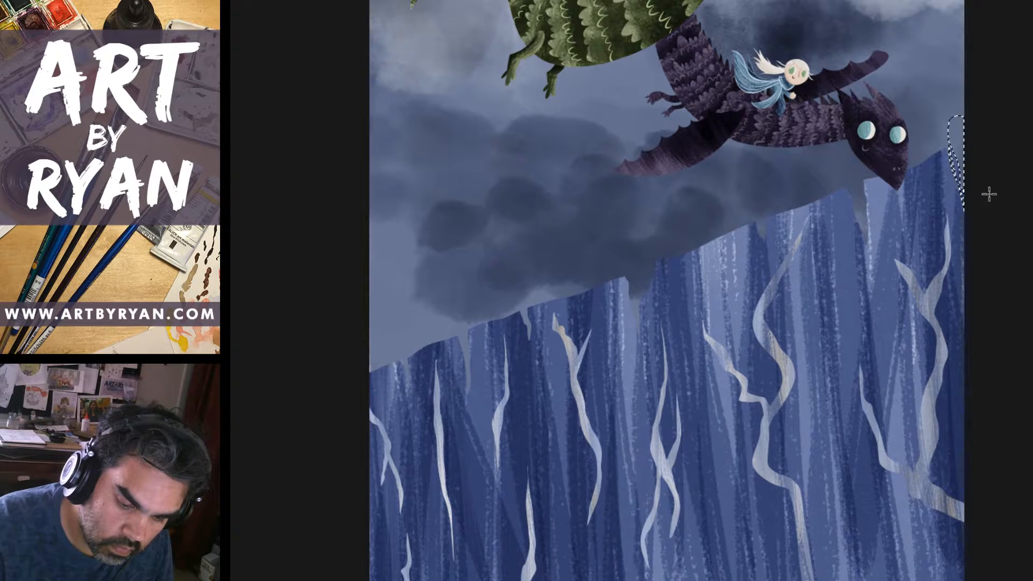
mouse_move(944, 156)
left_mouse_down()
mouse_move(984, 202)
mouse_move(945, 134)
left_mouse_up()
left_click(715, 86)
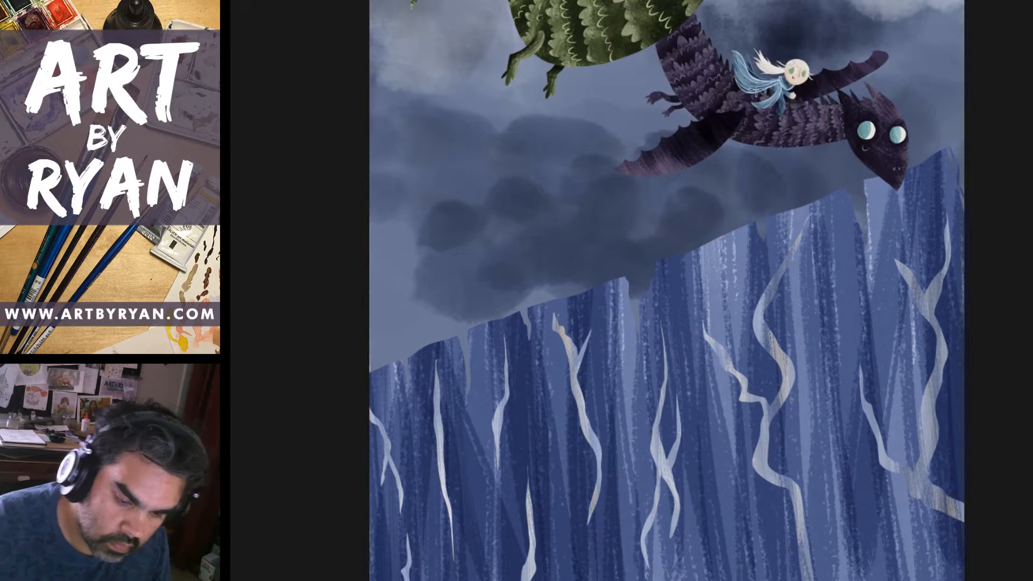
key("ctrl+z")
key("ctrl+z")
key("ctrl+z")
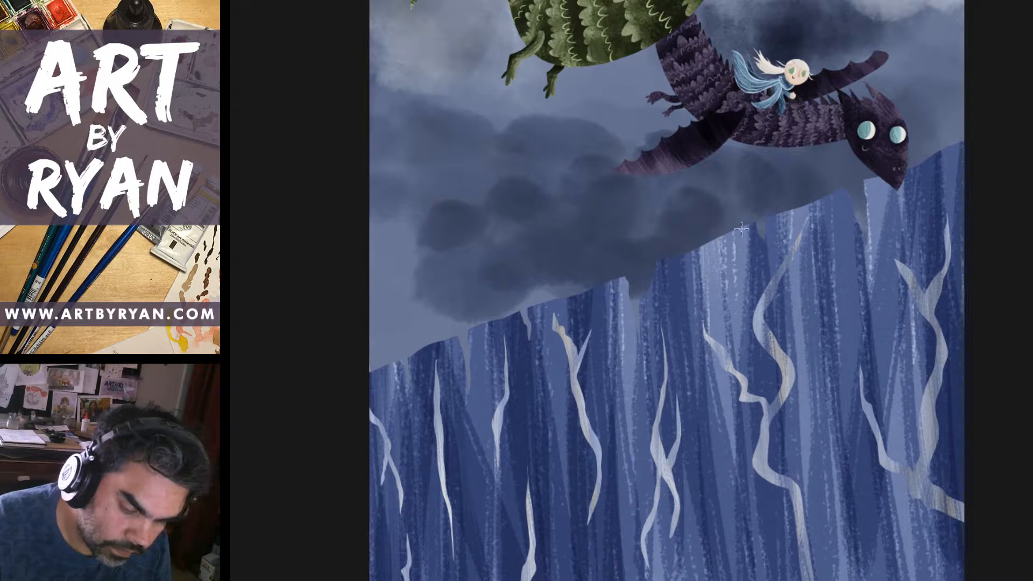
Cut one more notch into the wall's edge below the purple dragon and paint the notches dark slate grey.
left_click_drag(728, 225, 729, 224)
key("ctrl+d")
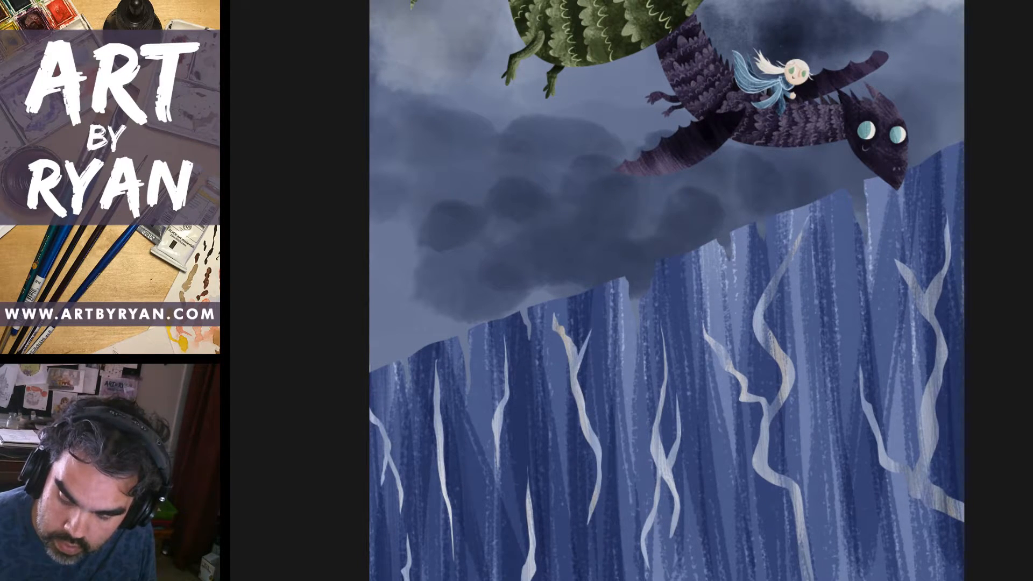
key("b")
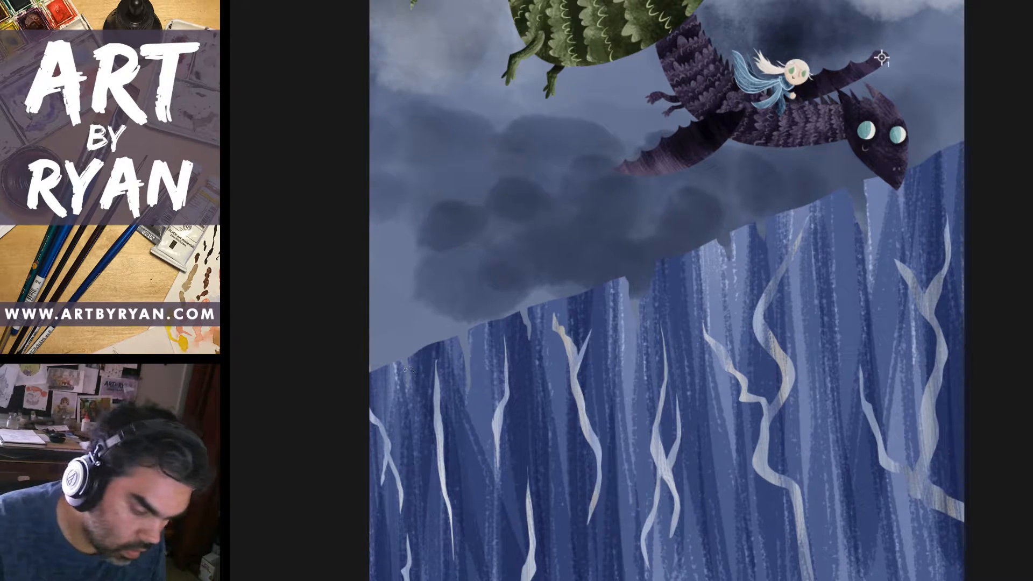
key("n")
left_click_drag(476, 282, 461, 328)
left_click(764, 198)
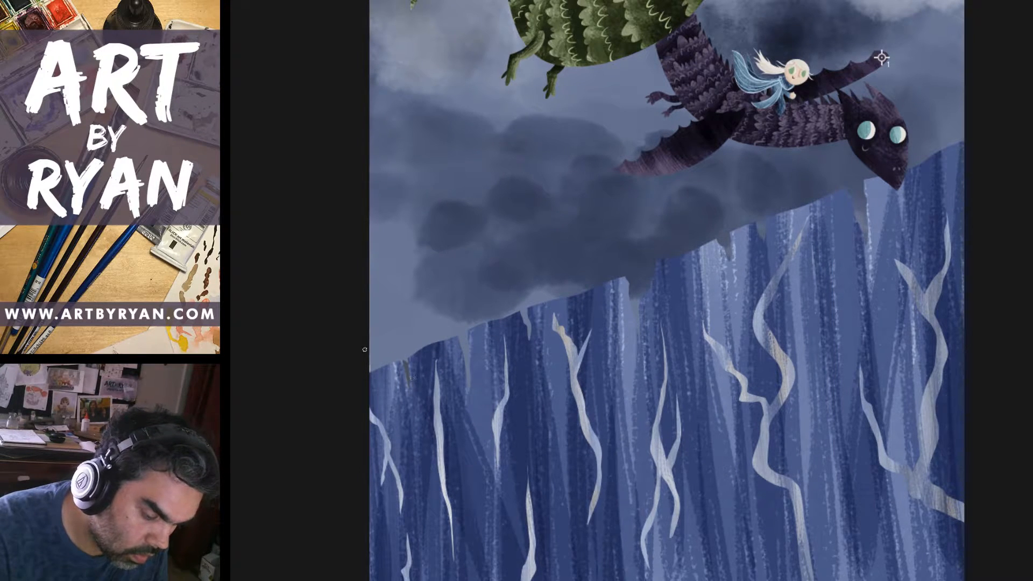
key("n")
left_click_drag(500, 302, 515, 330)
left_click(772, 192)
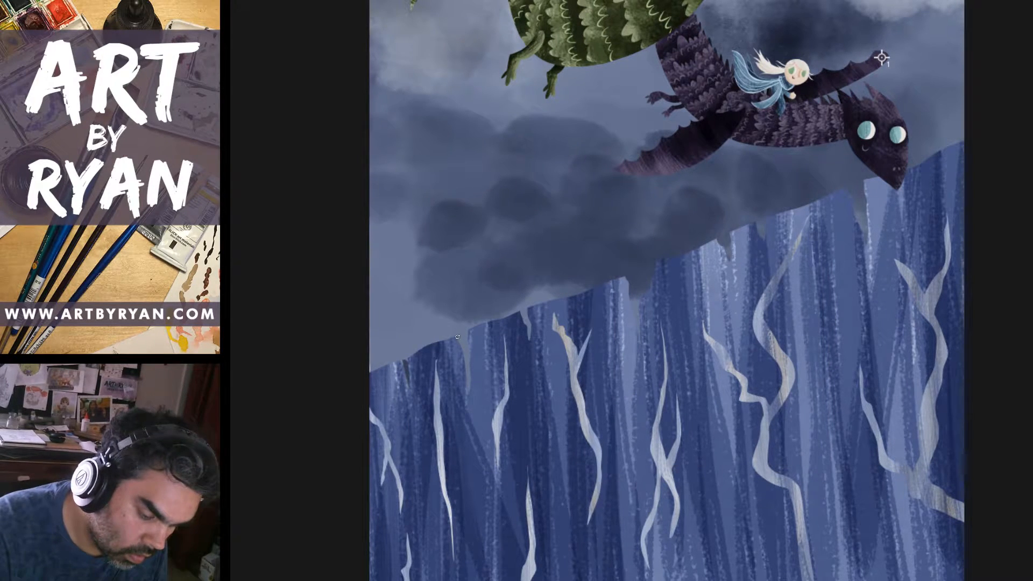
key("ctrl+z")
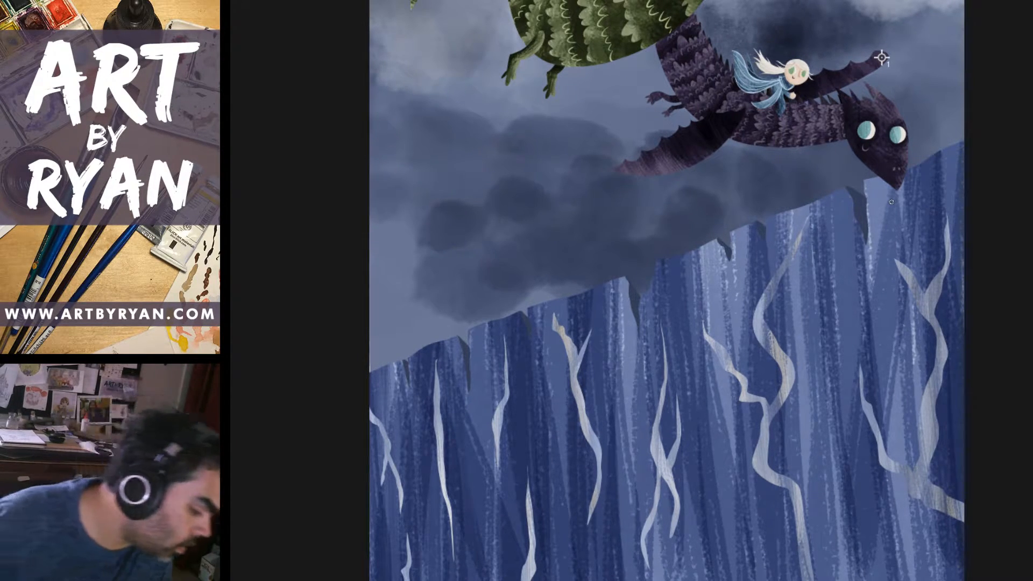
Select loosely around the notched upper edge, deepen the notches with near-black tones, and deselect.
mouse_move(487, 276)
left_mouse_down()
mouse_move(379, 430)
mouse_move(473, 241)
mouse_move(457, 262)
left_mouse_up()
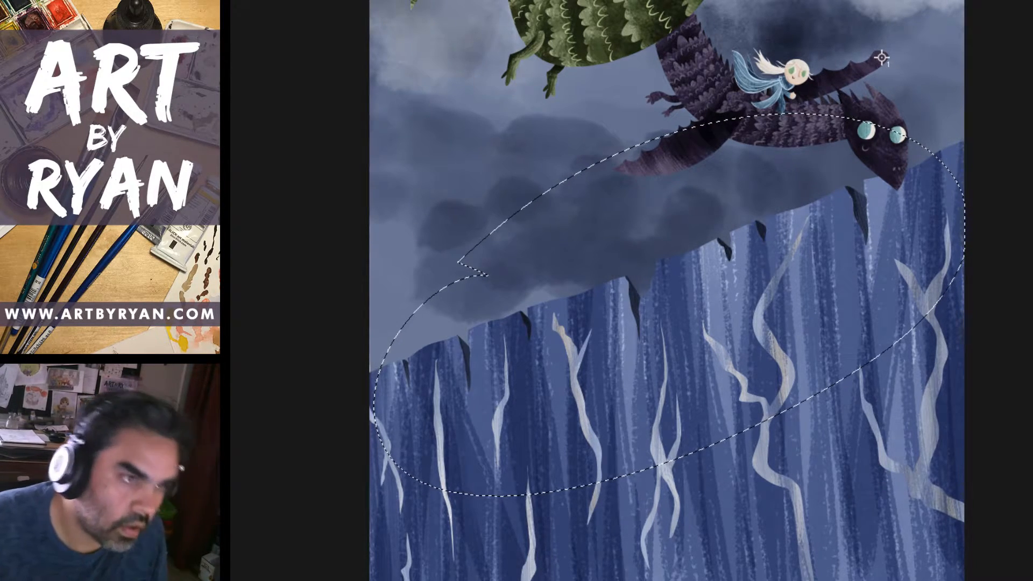
key("ctrl+d")
left_click_drag(705, 389, 690, 352)
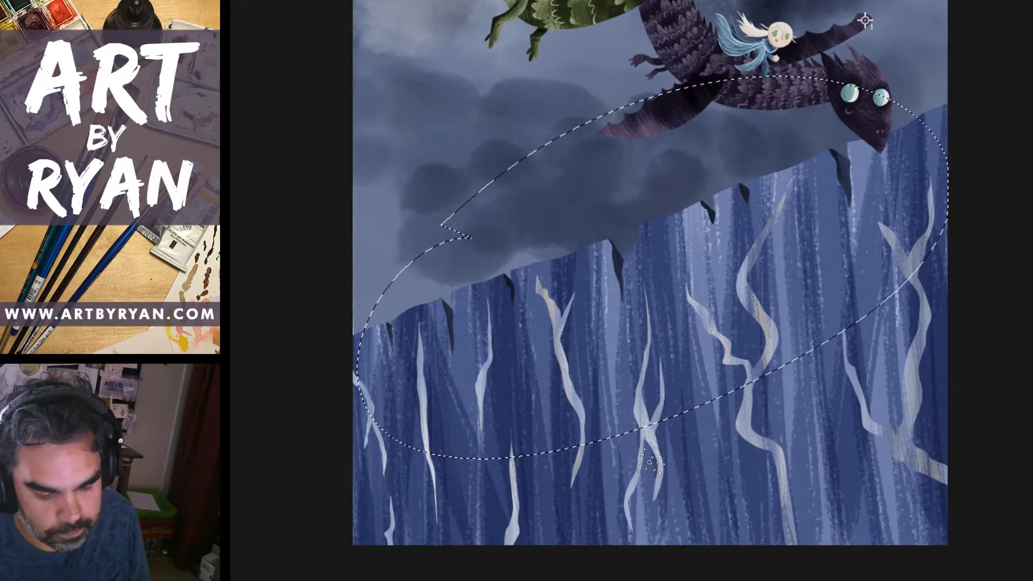
key("ctrl+d")
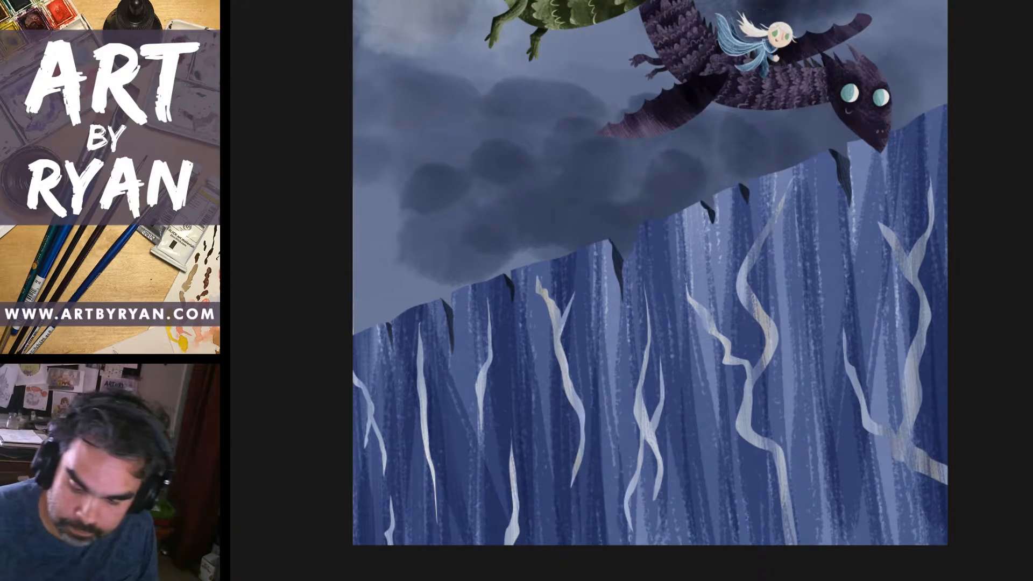
Compare the ice wall with and without the pale cracks, and remove them from the wall.
key("ctrl+z")
key("ctrl+shift+z")
key("ctrl+z")
key("ctrl+shift+z")
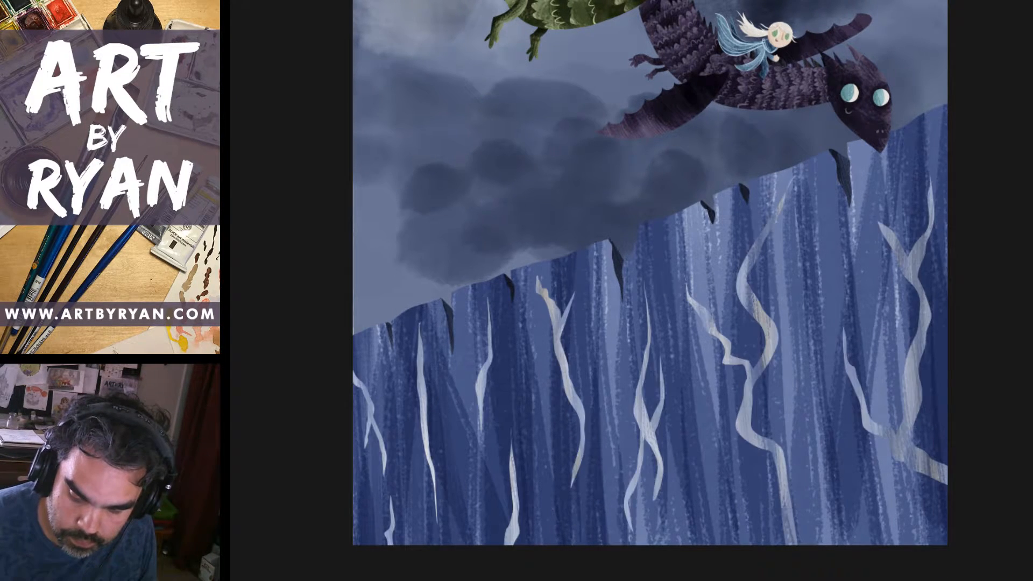
key("ctrl+z")
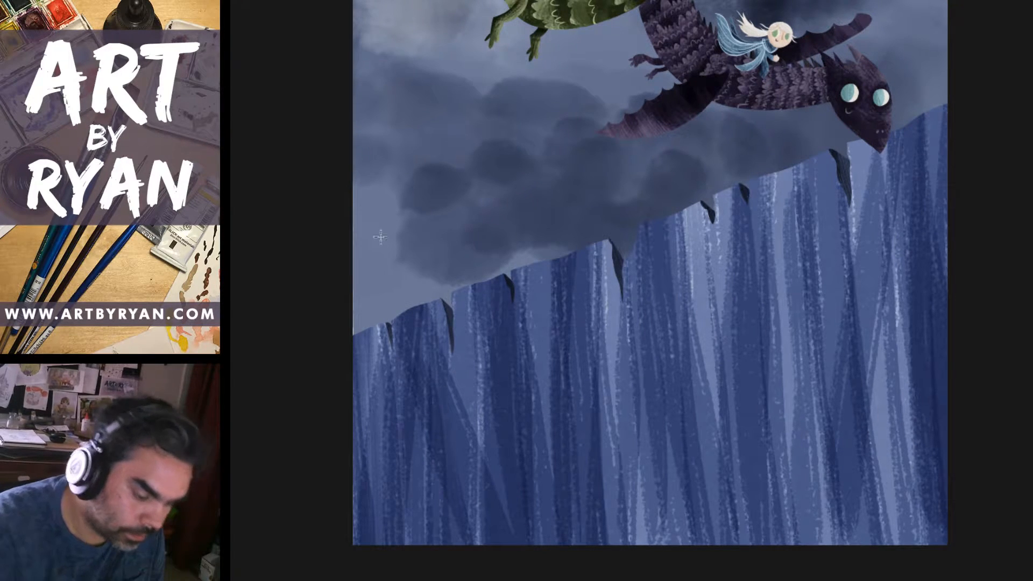
mouse_move(377, 358)
left_mouse_down()
mouse_move(378, 411)
mouse_move(404, 477)
mouse_move(420, 579)
mouse_move(431, 565)
mouse_move(409, 449)
left_mouse_up()
left_click_drag(378, 369, 377, 362)
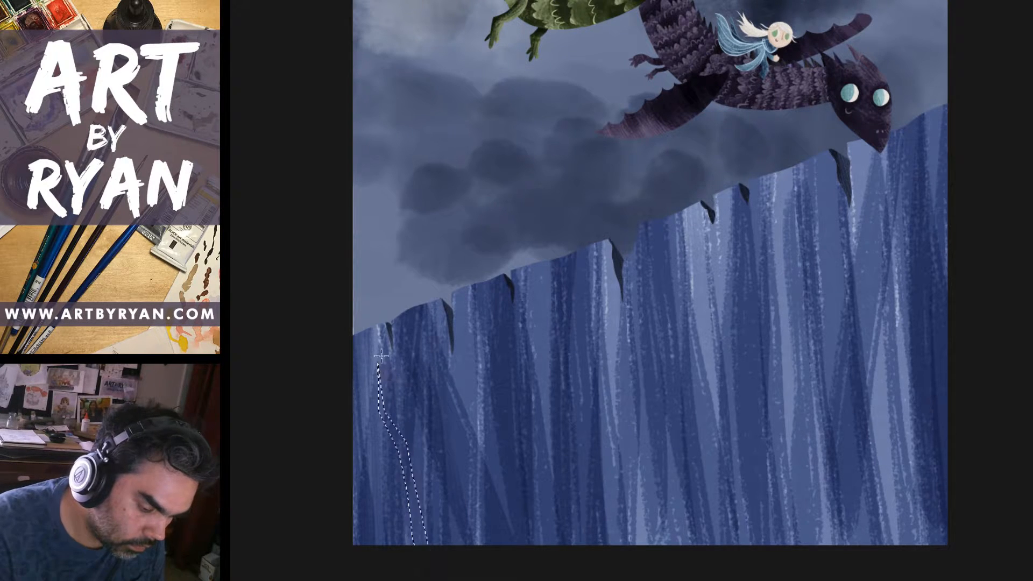
mouse_move(411, 478)
left_mouse_down()
mouse_move(421, 455)
mouse_move(411, 381)
mouse_move(426, 425)
mouse_move(413, 497)
mouse_move(415, 483)
left_mouse_up()
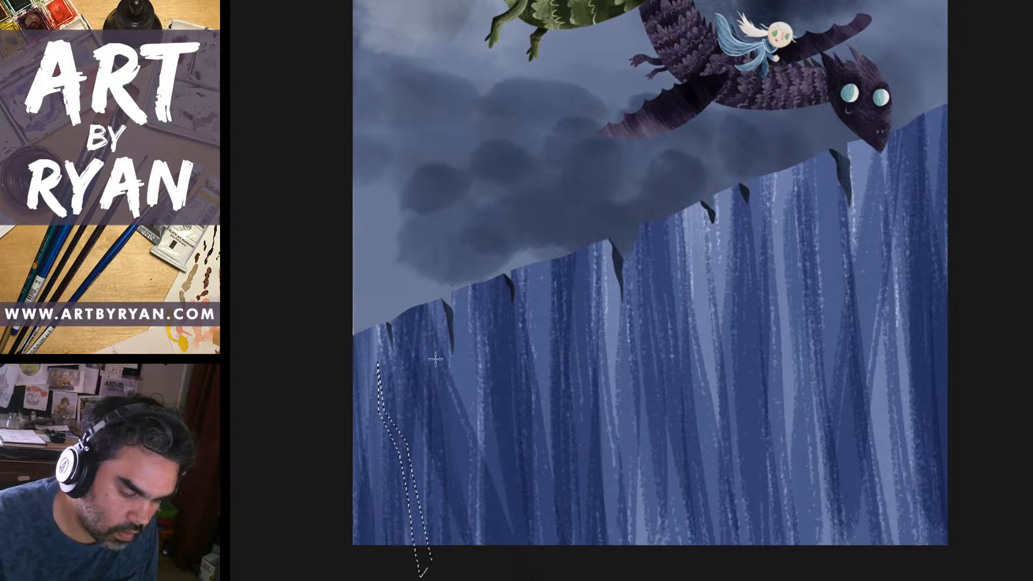
key("ctrl+d")
Select thin, zigzagging and branching crack shapes freehand from the ice wall's left edge past its centre.
left_click_drag(382, 546, 370, 404)
left_click_drag(379, 486, 389, 553)
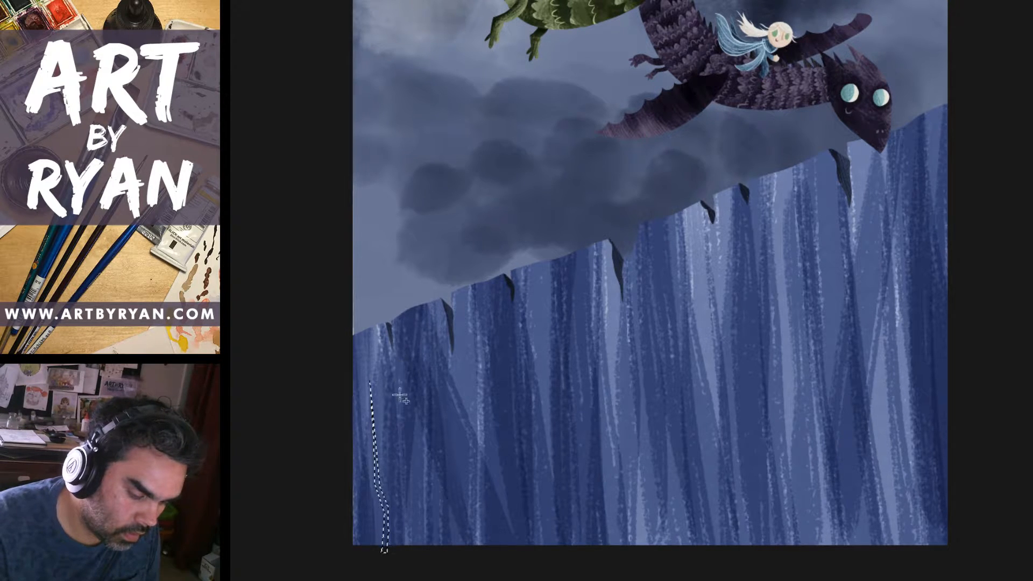
mouse_move(379, 352)
left_mouse_down()
mouse_move(402, 476)
mouse_move(380, 353)
left_mouse_up()
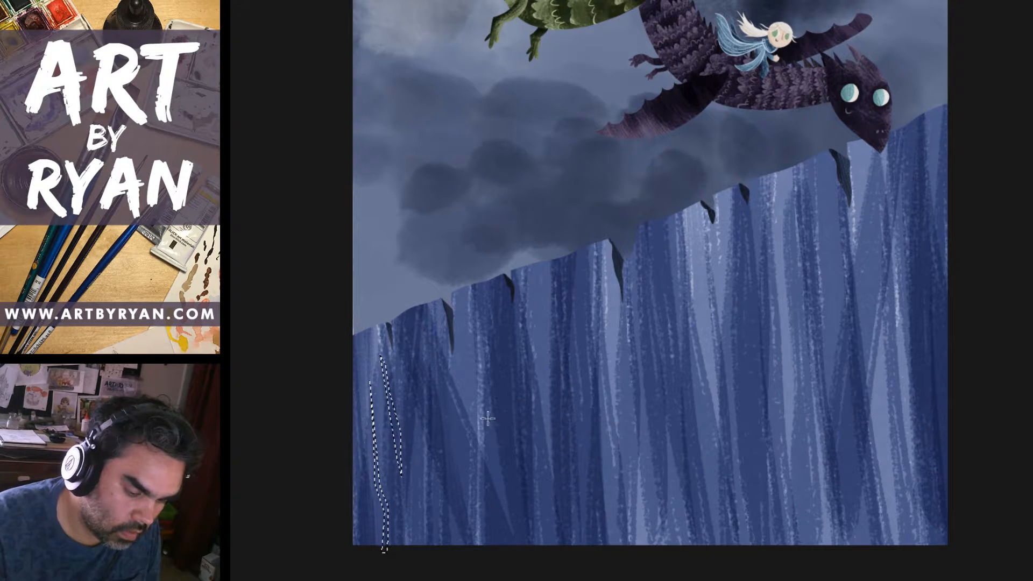
mouse_move(461, 558)
left_mouse_down()
mouse_move(497, 439)
mouse_move(490, 301)
mouse_move(504, 379)
mouse_move(491, 406)
mouse_move(504, 448)
mouse_move(461, 559)
left_mouse_up()
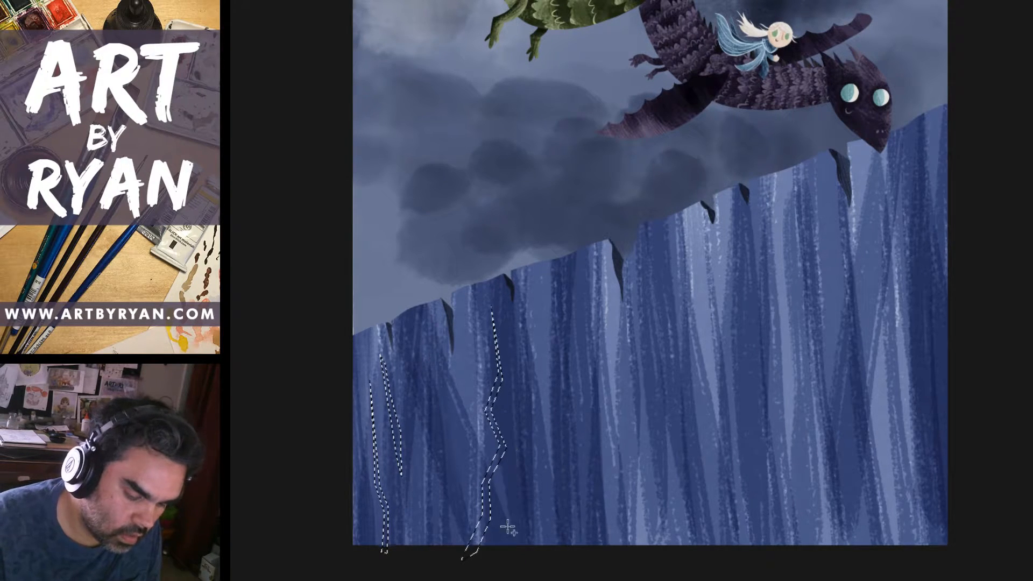
mouse_move(494, 458)
left_mouse_down()
mouse_move(461, 383)
mouse_move(492, 461)
left_mouse_up()
mouse_move(596, 558)
left_mouse_down()
mouse_move(625, 480)
mouse_move(609, 446)
mouse_move(634, 368)
mouse_move(578, 264)
mouse_move(619, 332)
mouse_move(626, 372)
mouse_move(603, 438)
mouse_move(617, 506)
mouse_move(592, 517)
mouse_move(575, 563)
mouse_move(557, 573)
mouse_move(596, 558)
left_mouse_up()
mouse_move(594, 519)
left_mouse_down()
mouse_move(561, 369)
mouse_move(579, 426)
mouse_move(576, 473)
mouse_move(596, 525)
left_mouse_up()
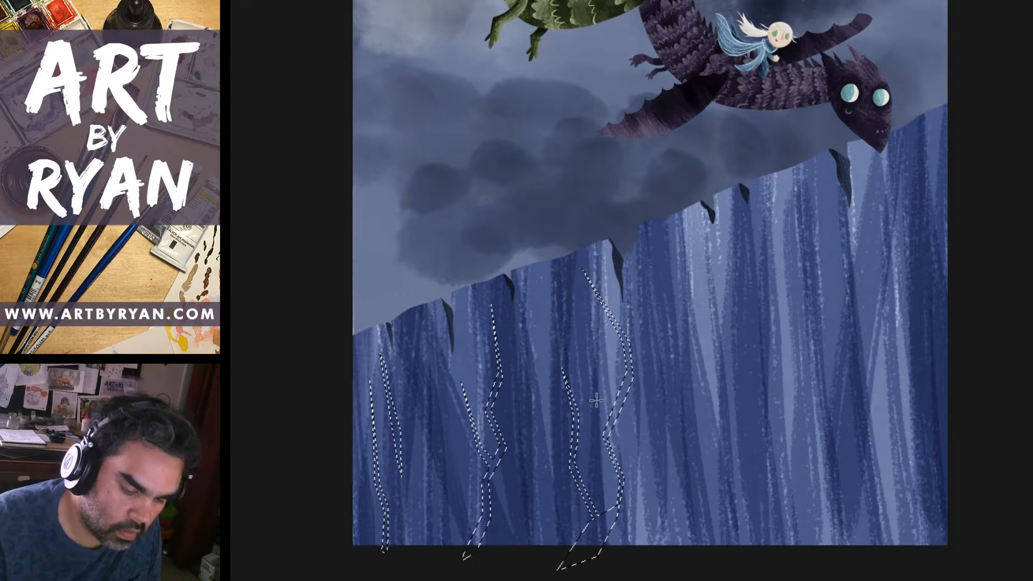
mouse_move(578, 415)
left_mouse_down()
mouse_move(588, 399)
mouse_move(586, 353)
mouse_move(593, 393)
mouse_move(575, 433)
mouse_move(578, 416)
left_mouse_up()
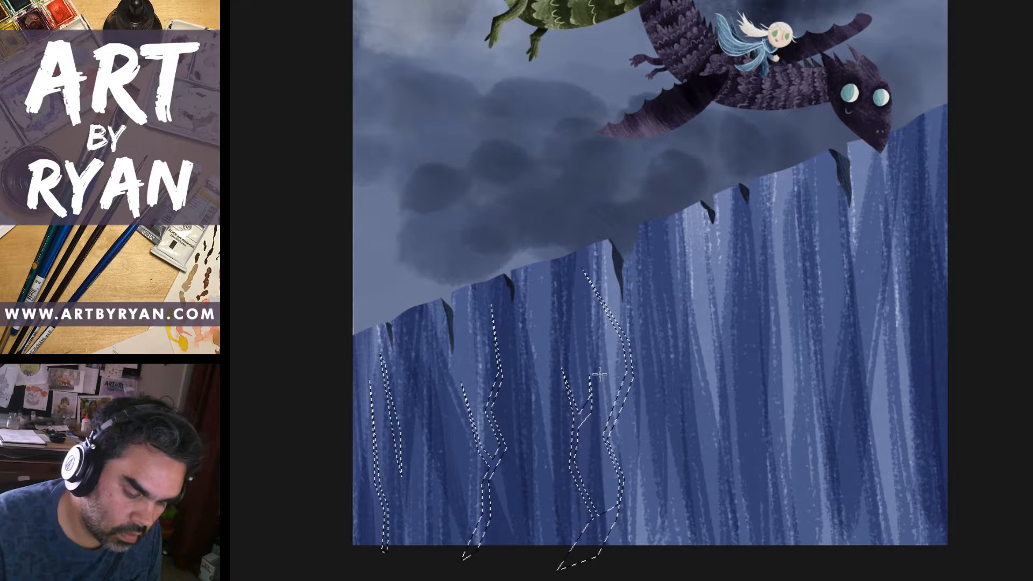
mouse_move(725, 549)
left_mouse_down()
mouse_move(710, 513)
mouse_move(735, 387)
mouse_move(745, 238)
mouse_move(738, 433)
mouse_move(715, 487)
mouse_move(732, 551)
left_mouse_up()
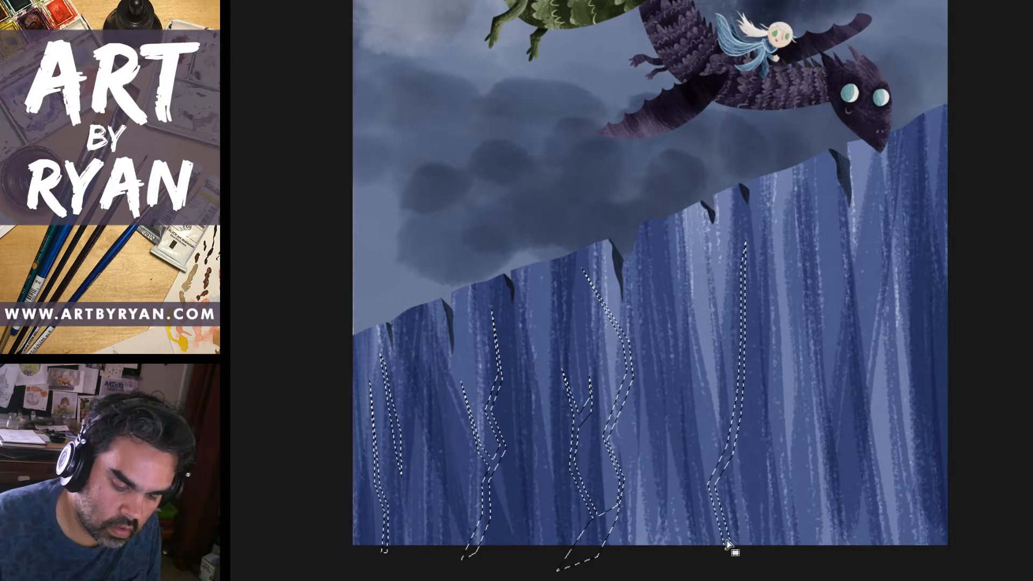
Add jagged cracks on the wall's right side and in the remaining gaps, then fill them all with dark slate blue.
mouse_move(841, 554)
left_mouse_down()
mouse_move(854, 370)
mouse_move(870, 312)
mouse_move(850, 242)
mouse_move(817, 205)
mouse_move(851, 227)
mouse_move(876, 317)
mouse_move(879, 348)
mouse_move(827, 437)
mouse_move(888, 483)
mouse_move(843, 553)
left_mouse_up()
mouse_move(883, 438)
left_mouse_down()
mouse_move(892, 362)
mouse_move(923, 313)
mouse_move(899, 370)
mouse_move(897, 437)
mouse_move(866, 495)
left_mouse_up()
mouse_move(779, 548)
left_mouse_down()
mouse_move(788, 497)
mouse_move(777, 431)
mouse_move(793, 522)
mouse_move(817, 488)
mouse_move(814, 512)
mouse_move(785, 537)
left_mouse_up()
mouse_move(666, 548)
left_mouse_down()
mouse_move(666, 498)
mouse_move(695, 412)
mouse_move(694, 501)
mouse_move(674, 510)
mouse_move(681, 489)
mouse_move(668, 515)
mouse_move(675, 559)
left_mouse_up()
mouse_move(672, 242)
left_mouse_down()
mouse_move(670, 284)
mouse_move(684, 312)
mouse_move(671, 407)
mouse_move(699, 329)
mouse_move(678, 290)
mouse_move(675, 241)
left_mouse_up()
mouse_move(654, 357)
left_mouse_down()
mouse_move(652, 417)
mouse_move(652, 344)
mouse_move(654, 358)
left_mouse_up()
mouse_move(530, 347)
left_mouse_down()
mouse_move(539, 484)
mouse_move(544, 427)
mouse_move(526, 352)
mouse_move(539, 344)
left_mouse_up()
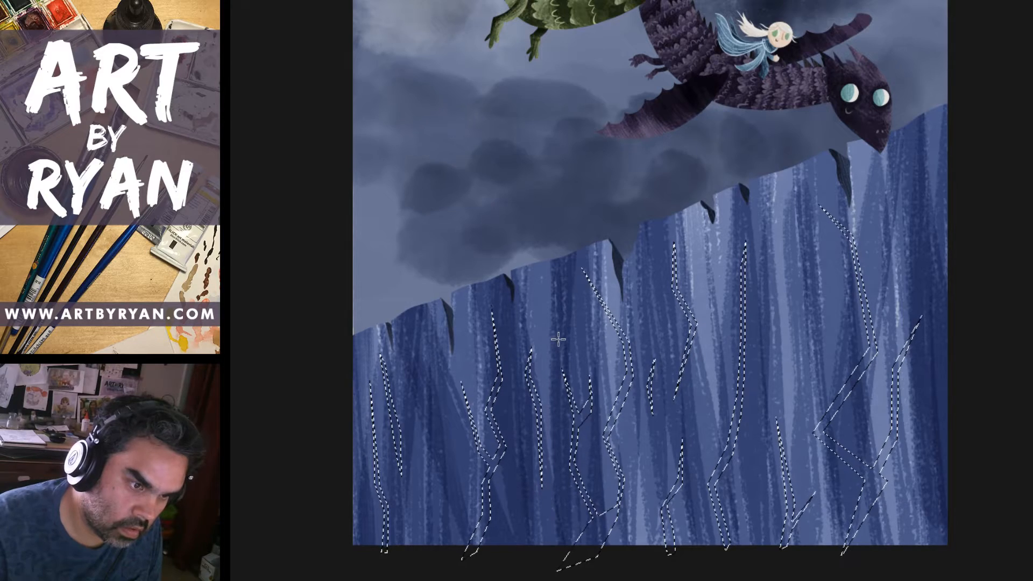
mouse_move(948, 135)
left_mouse_down()
mouse_move(949, 250)
mouse_move(969, 270)
mouse_move(921, 181)
mouse_move(953, 130)
left_mouse_up()
mouse_move(949, 348)
left_mouse_down()
mouse_move(927, 528)
mouse_move(952, 347)
left_mouse_up()
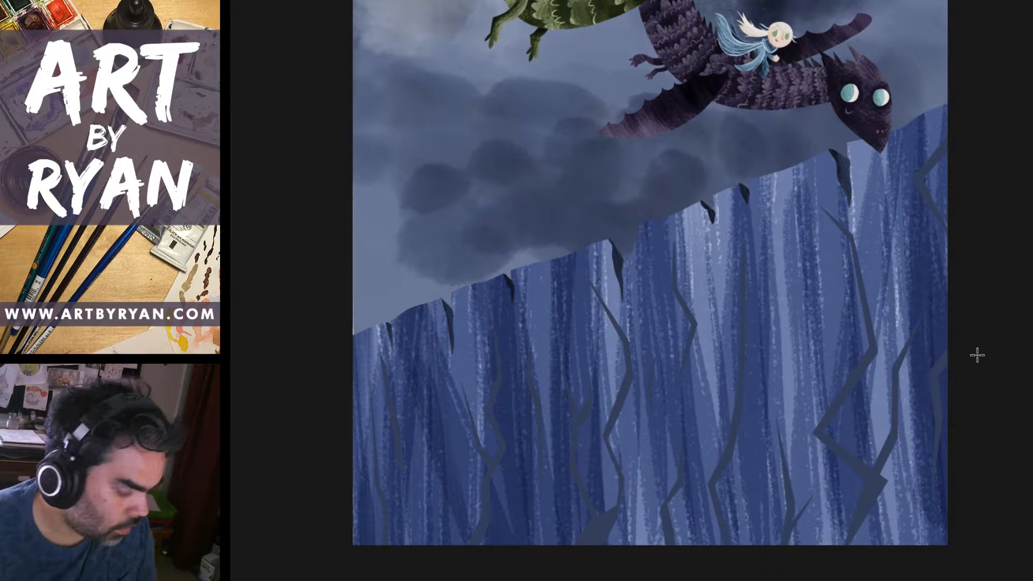
key("alt+BackSpace")
key("ctrl+z")
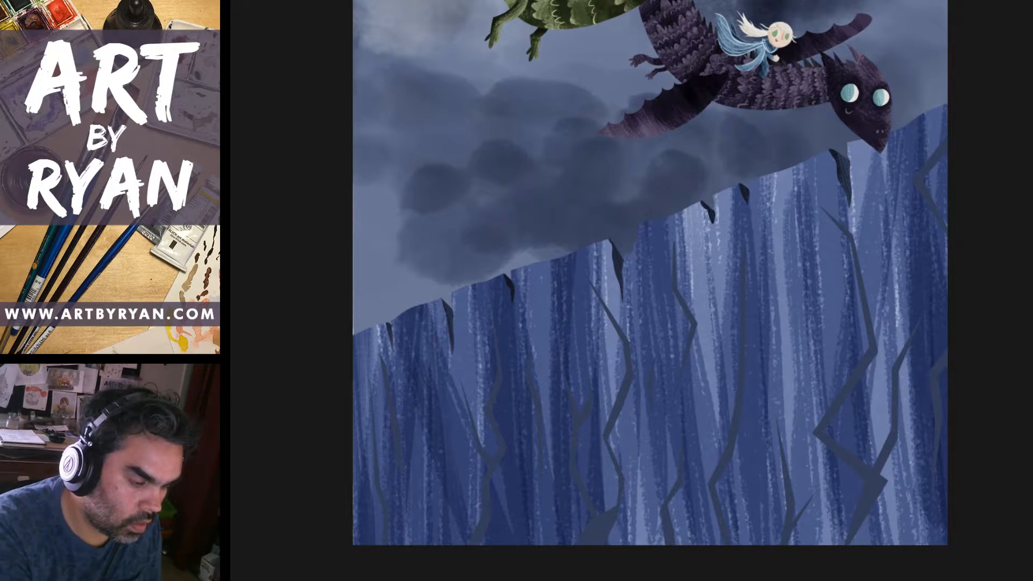
Select loosely around the whole ice wall, shade the slate-blue cracks unevenly with textured near-black brushwork, and deselect.
mouse_move(549, 160)
left_mouse_down()
mouse_move(344, 554)
mouse_move(635, 59)
mouse_move(513, 153)
left_mouse_up()
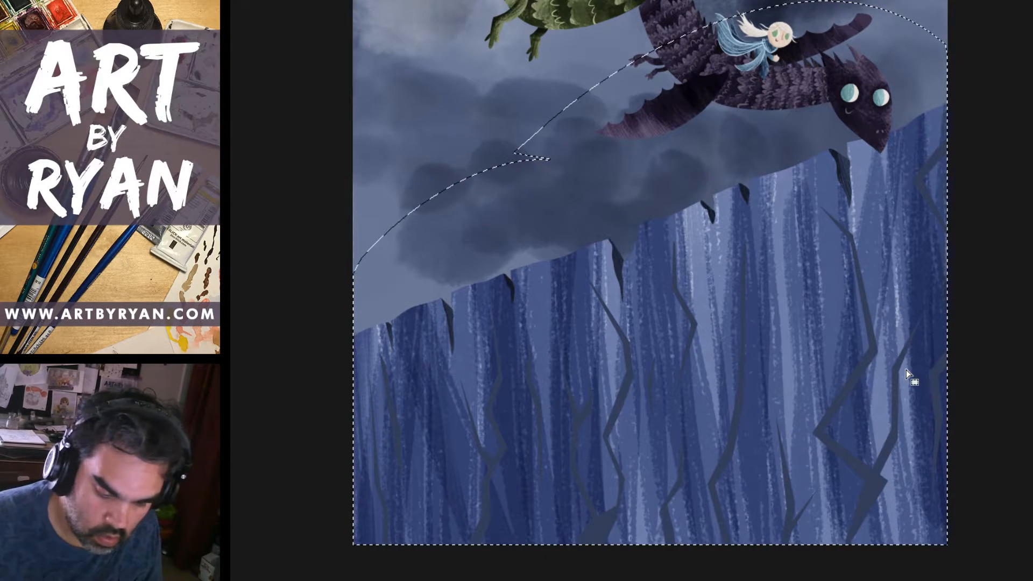
key("b")
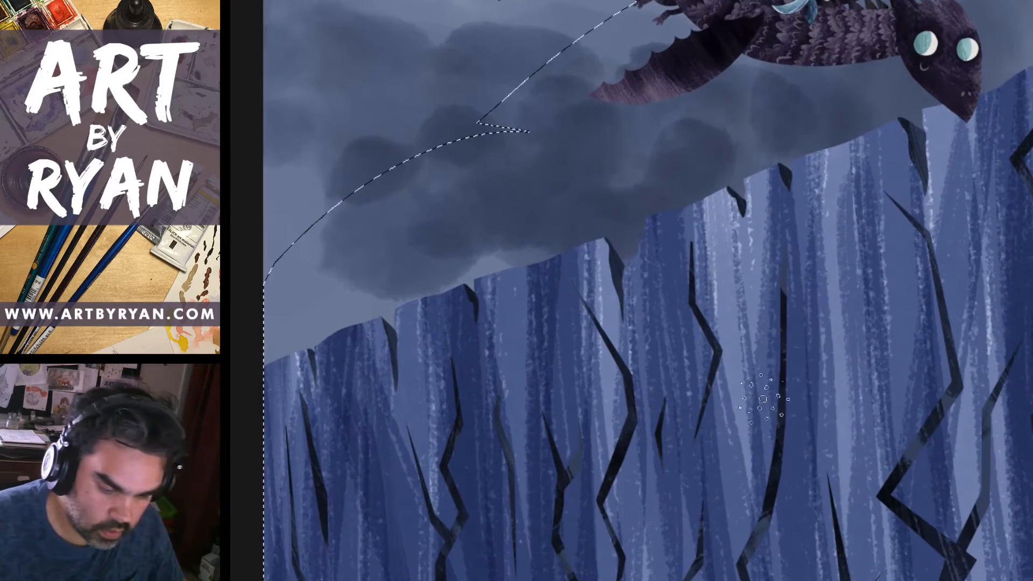
scroll(796, 456, "down", 10)
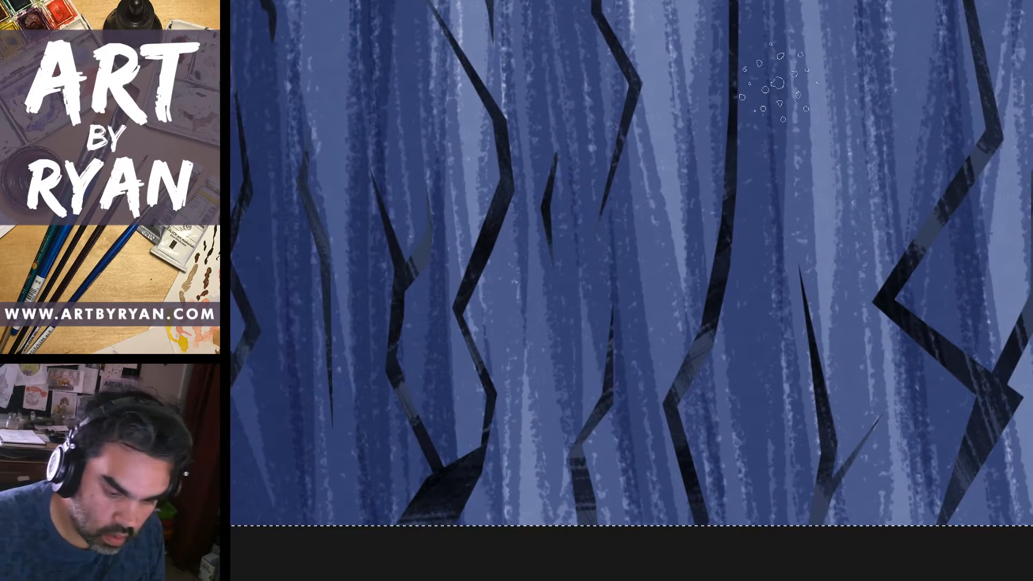
mouse_move(735, 135)
left_mouse_down()
mouse_move(727, 183)
mouse_move(732, 148)
mouse_move(735, 161)
left_mouse_up()
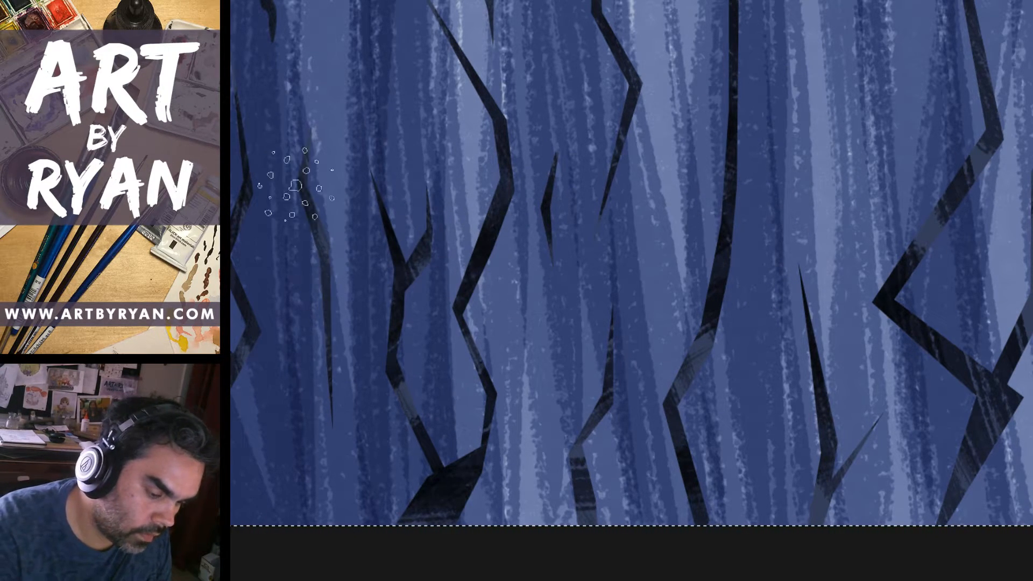
left_click_drag(421, 469, 763, 256)
left_click_drag(777, 337, 714, 359)
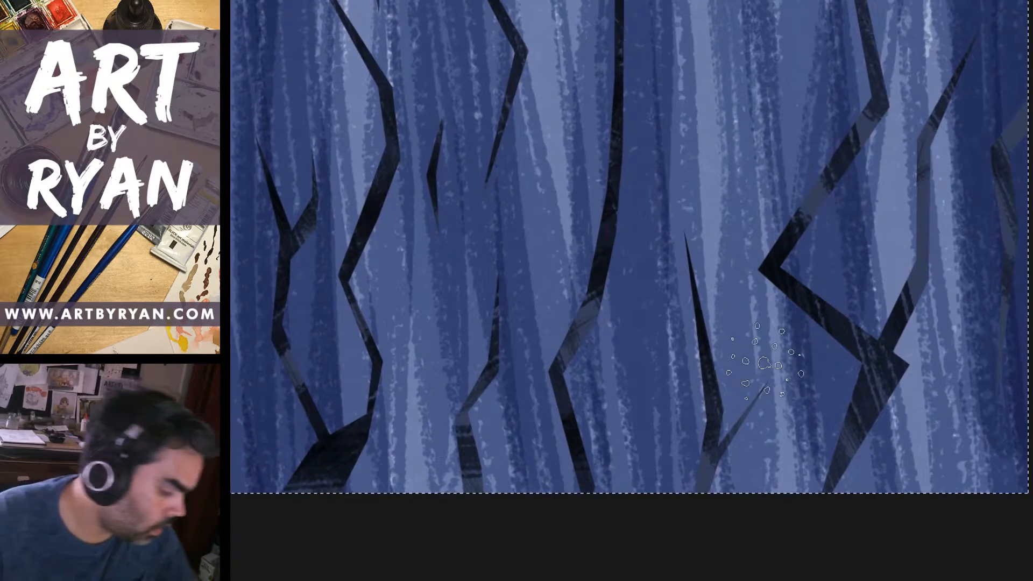
key("ctrl+minus")
key("ctrl+minus")
key("ctrl+minus")
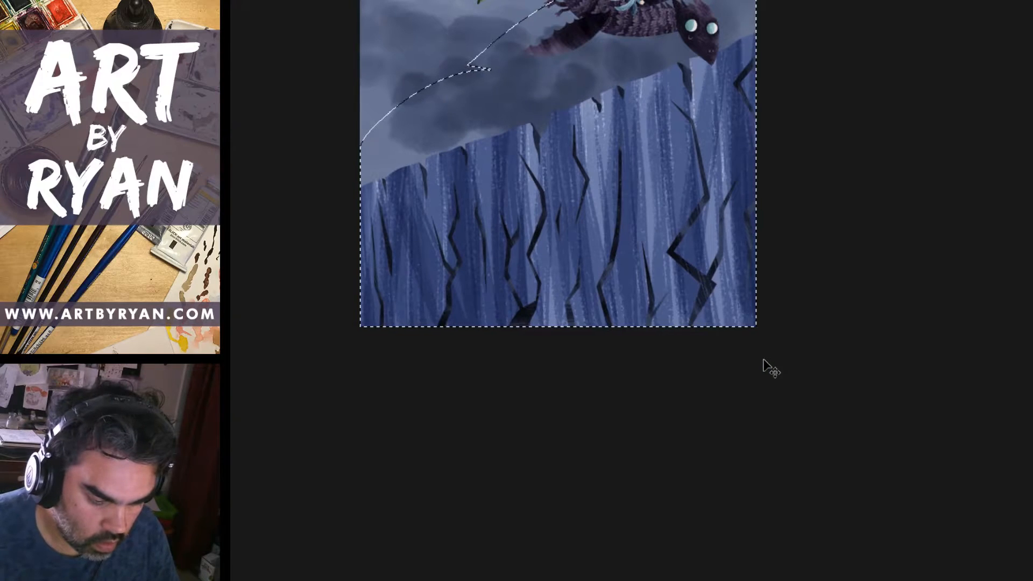
left_click_drag(710, 284, 832, 363)
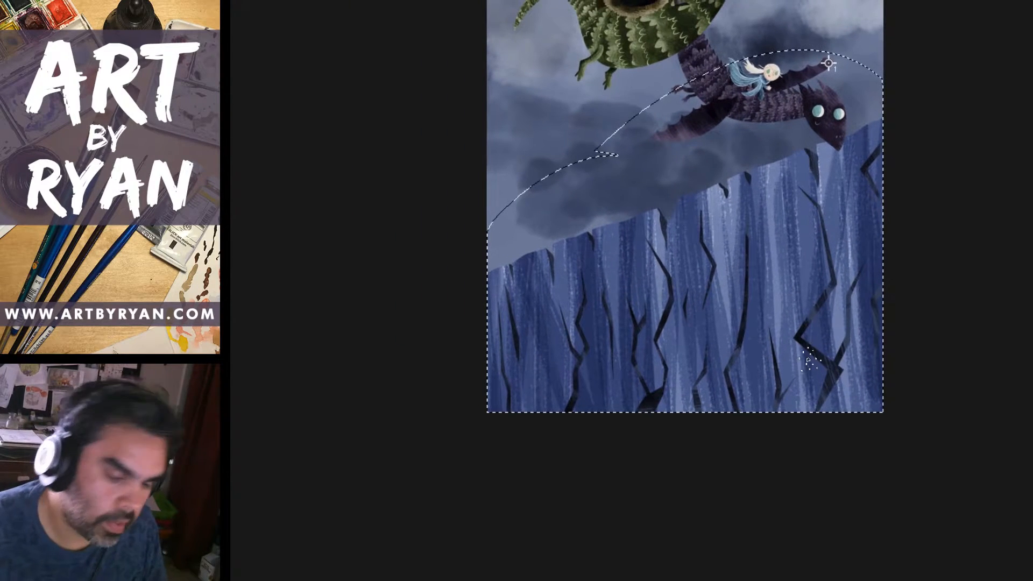
key("ctrl+d")
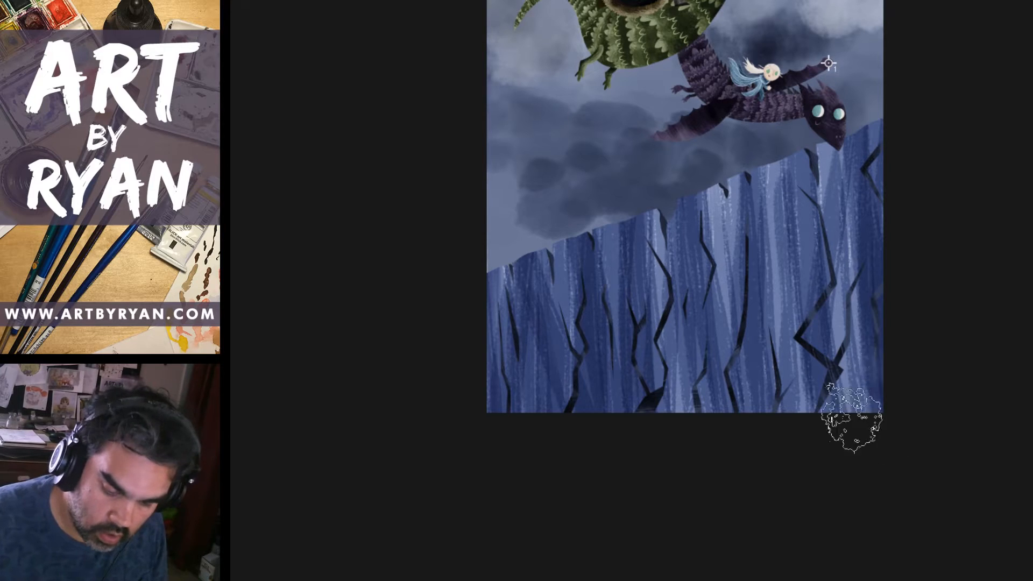
Paint pale blue-grey mist with a cloudy brush over the ice wall's base, rising higher on its right side to soften the cracks.
mouse_move(802, 461)
left_mouse_down()
mouse_move(704, 397)
mouse_move(677, 393)
mouse_move(671, 405)
mouse_move(638, 410)
mouse_move(576, 451)
mouse_move(528, 452)
mouse_move(459, 417)
mouse_move(472, 449)
mouse_move(555, 407)
mouse_move(653, 323)
mouse_move(710, 307)
mouse_move(767, 346)
mouse_move(819, 318)
mouse_move(889, 317)
mouse_move(854, 393)
mouse_move(721, 413)
mouse_move(754, 372)
mouse_move(854, 331)
mouse_move(886, 364)
mouse_move(814, 395)
mouse_move(782, 380)
mouse_move(867, 313)
mouse_move(879, 322)
mouse_move(851, 383)
mouse_move(858, 442)
mouse_move(716, 398)
mouse_move(673, 403)
mouse_move(632, 442)
mouse_move(571, 464)
mouse_move(481, 466)
mouse_move(584, 419)
mouse_move(763, 383)
mouse_move(827, 397)
mouse_move(904, 361)
mouse_move(950, 407)
mouse_move(892, 408)
mouse_move(733, 453)
mouse_move(675, 438)
mouse_move(738, 423)
mouse_move(866, 348)
mouse_move(934, 330)
mouse_move(895, 407)
mouse_move(603, 468)
mouse_move(486, 458)
mouse_move(791, 337)
mouse_move(889, 332)
mouse_move(854, 467)
mouse_move(715, 461)
mouse_move(646, 427)
mouse_move(637, 404)
mouse_move(577, 402)
mouse_move(535, 439)
mouse_move(663, 447)
mouse_move(638, 399)
mouse_move(576, 422)
mouse_move(507, 491)
mouse_move(865, 425)
left_mouse_up()
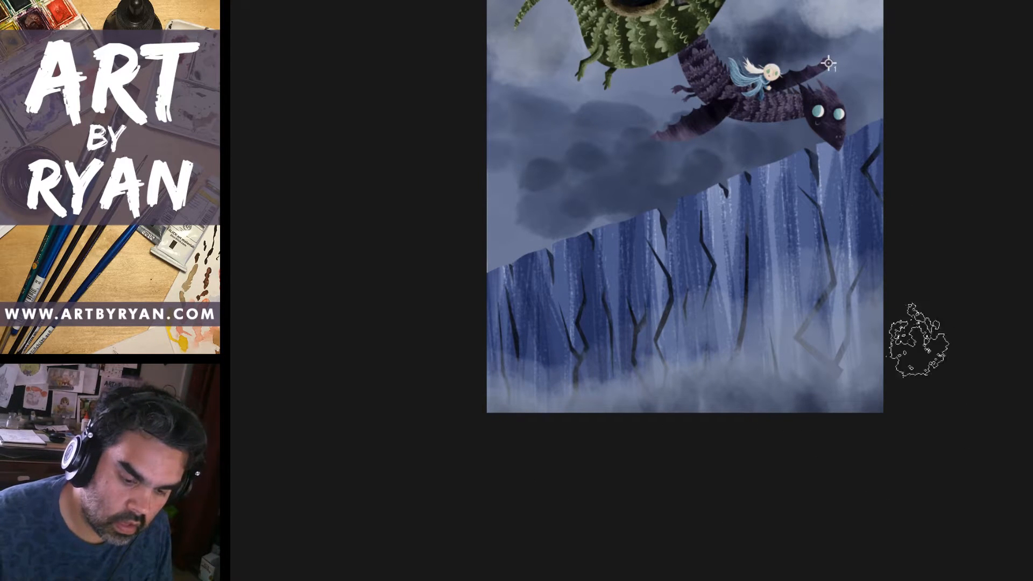
mouse_move(896, 154)
left_mouse_down()
mouse_move(829, 315)
mouse_move(750, 357)
mouse_move(674, 325)
left_mouse_up()
key("ctrl+minus")
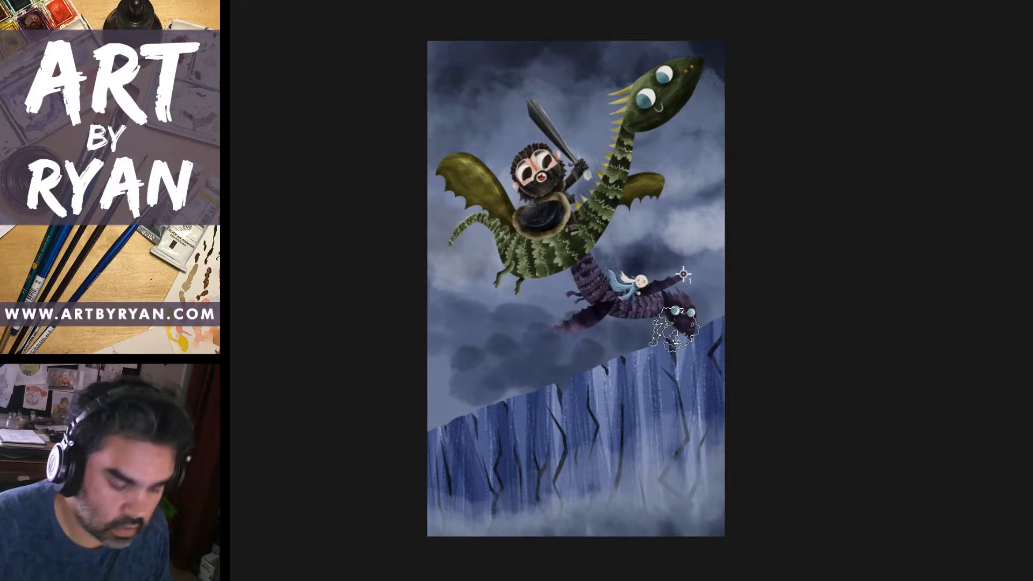